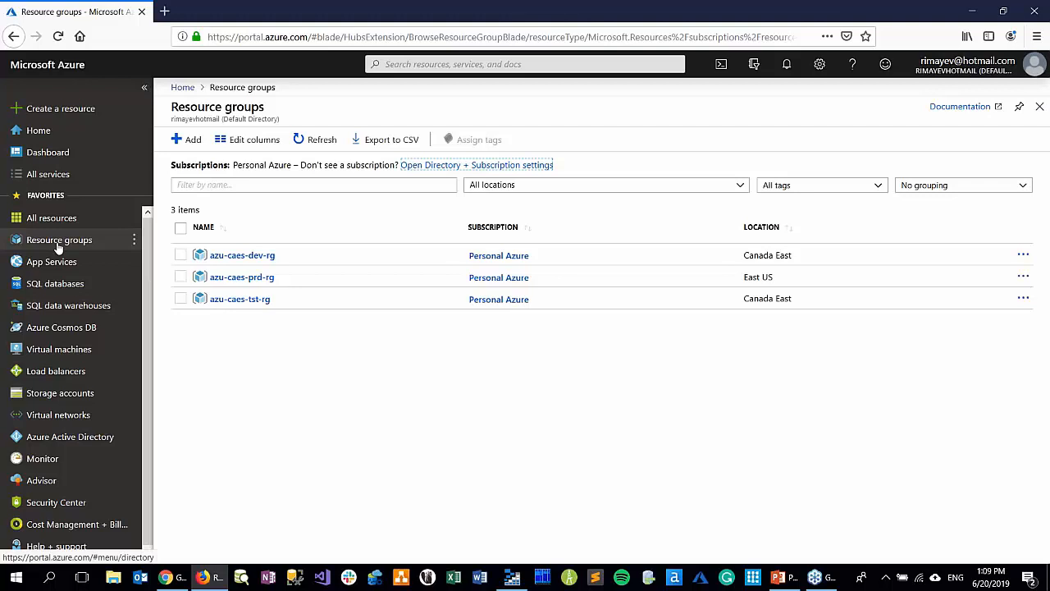
# Open the azu-eus2-dev-datafactory data factory from the azu-caes-dev-rg resource group and go to its authoring workspace
pyautogui.click(222, 257)
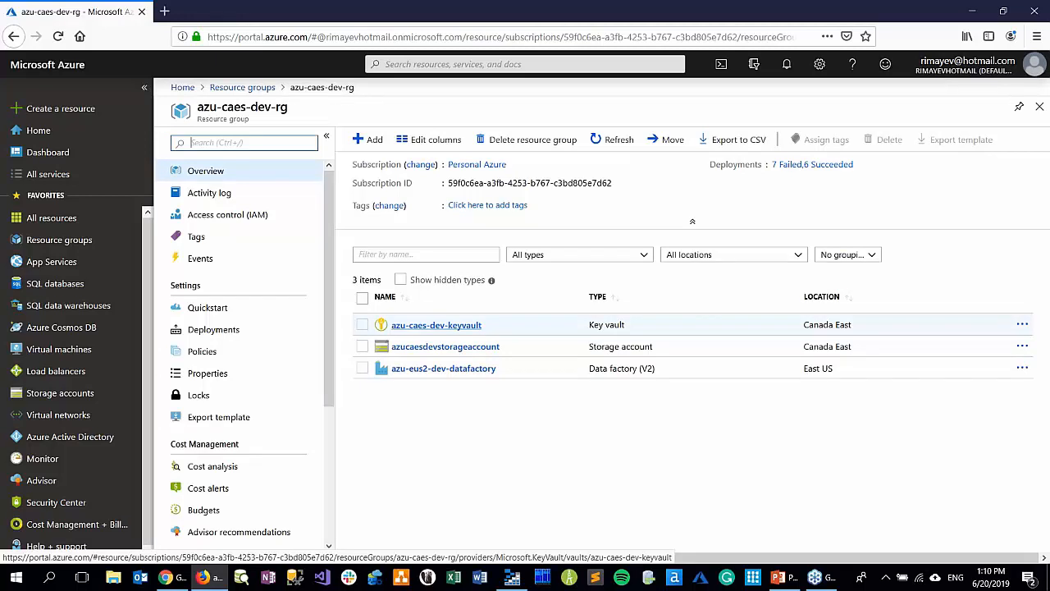
pyautogui.click(442, 370)
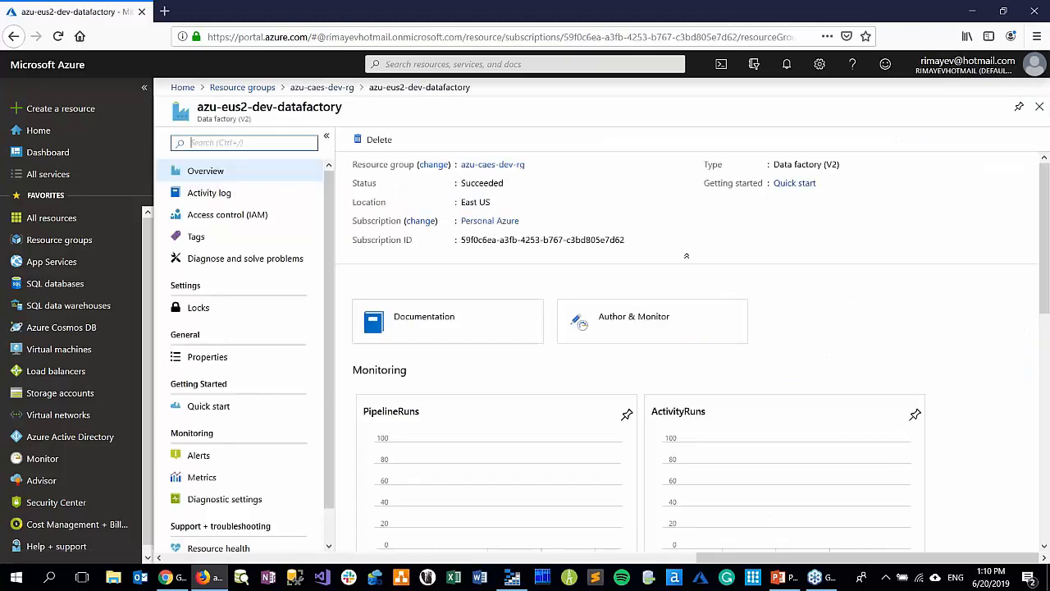
pyautogui.click(621, 319)
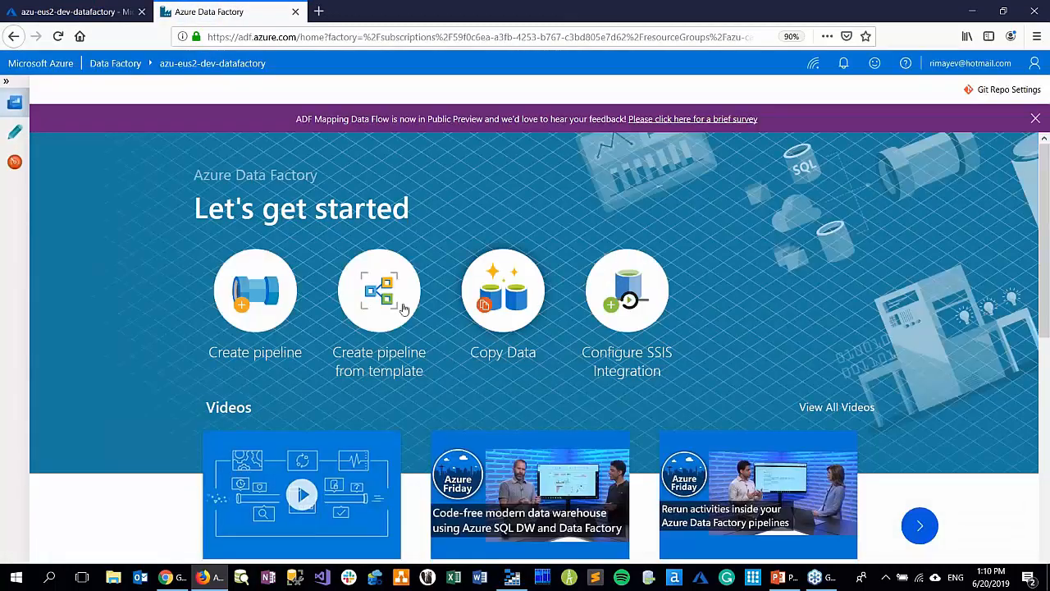
pyautogui.click(15, 132)
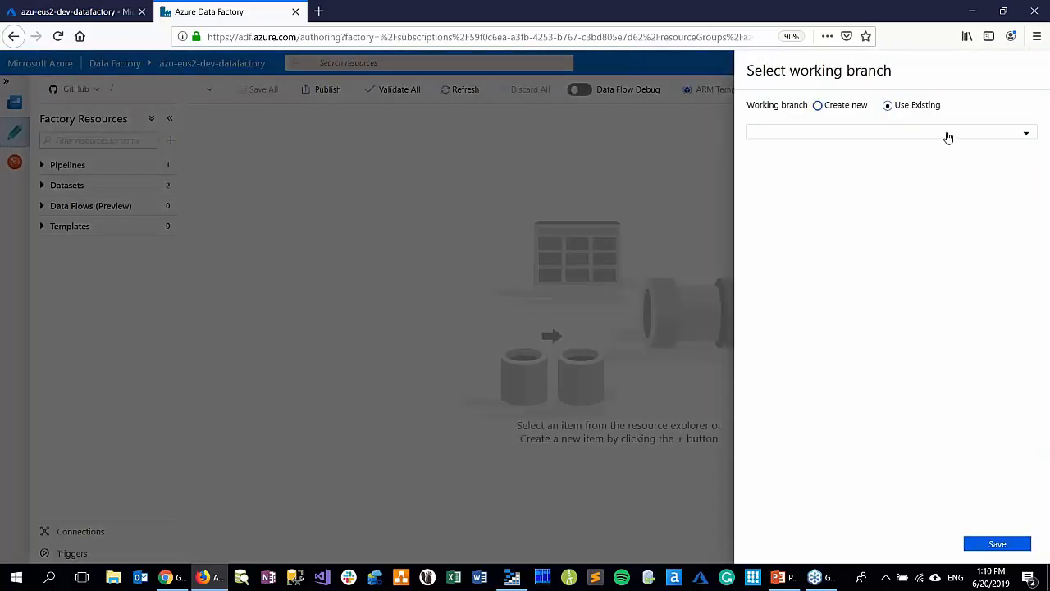
# Set the existing development branch as the data factory's working branch and save the selection
pyautogui.click(948, 136)
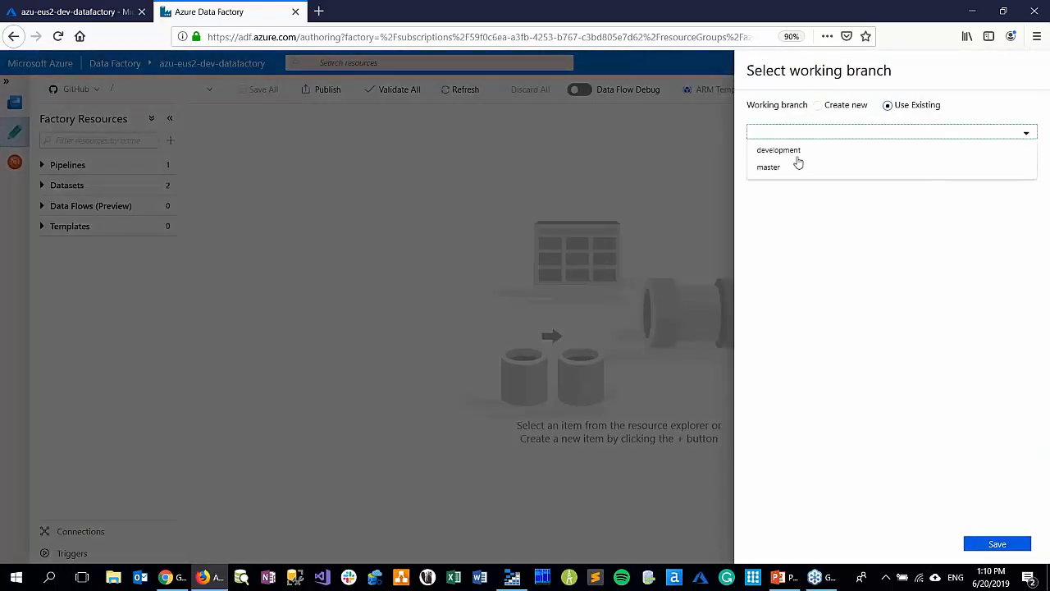
pyautogui.click(783, 152)
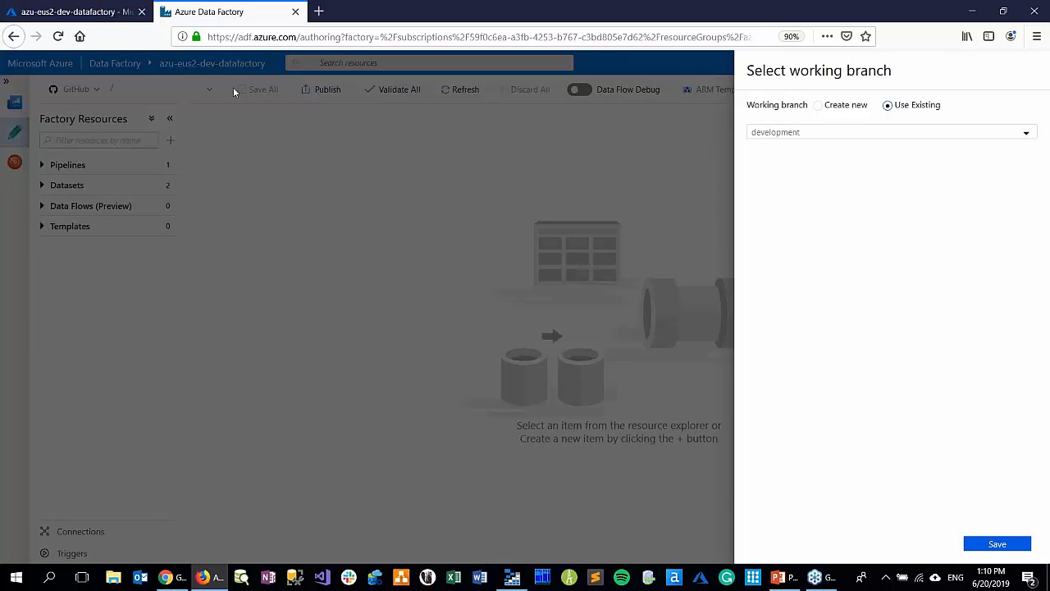
pyautogui.click(990, 545)
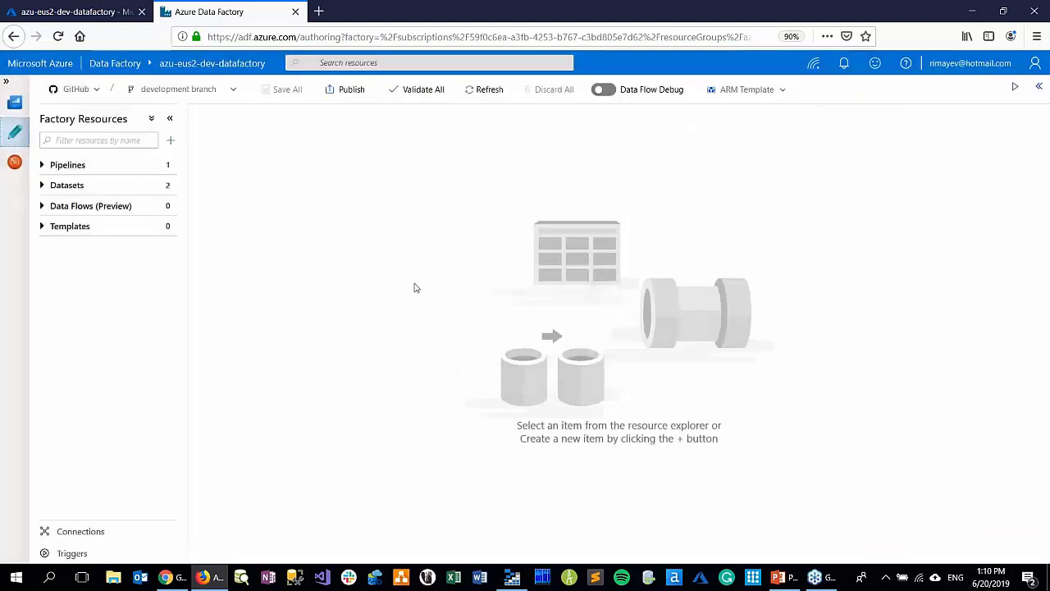
# Open the CopyFilesfromMultipleContainers pipeline and bring its two activities into clear view on the canvas
pyautogui.click(73, 167)
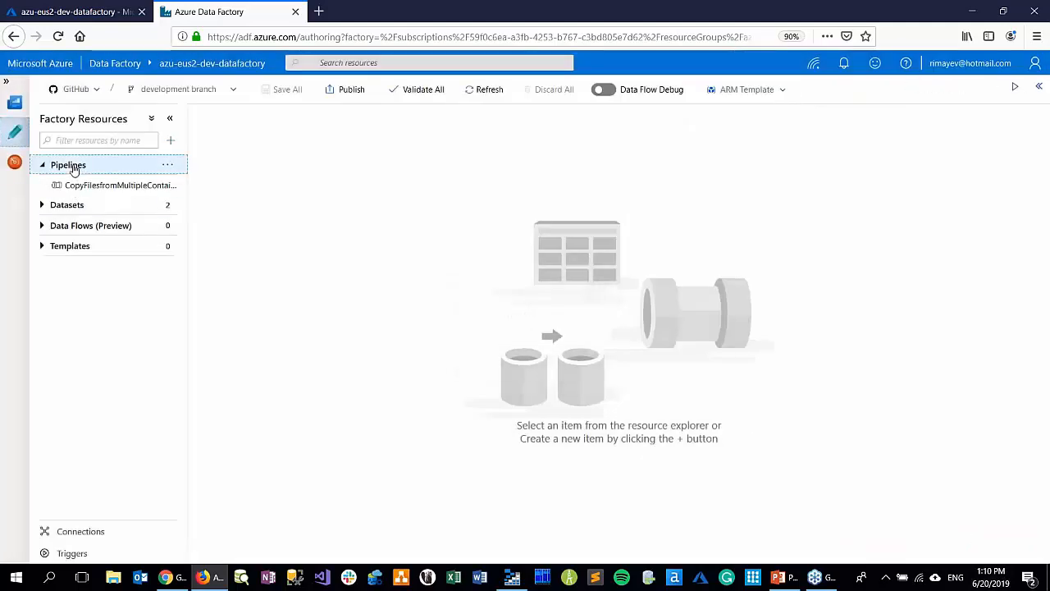
pyautogui.click(115, 188)
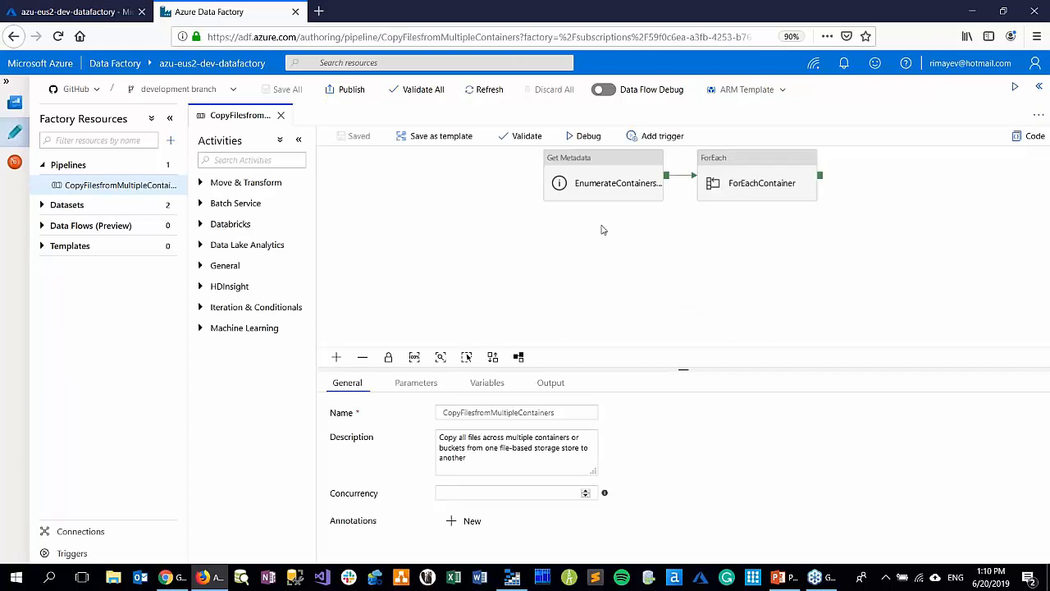
pyautogui.moveTo(691, 238); pyautogui.dragTo(583, 274)
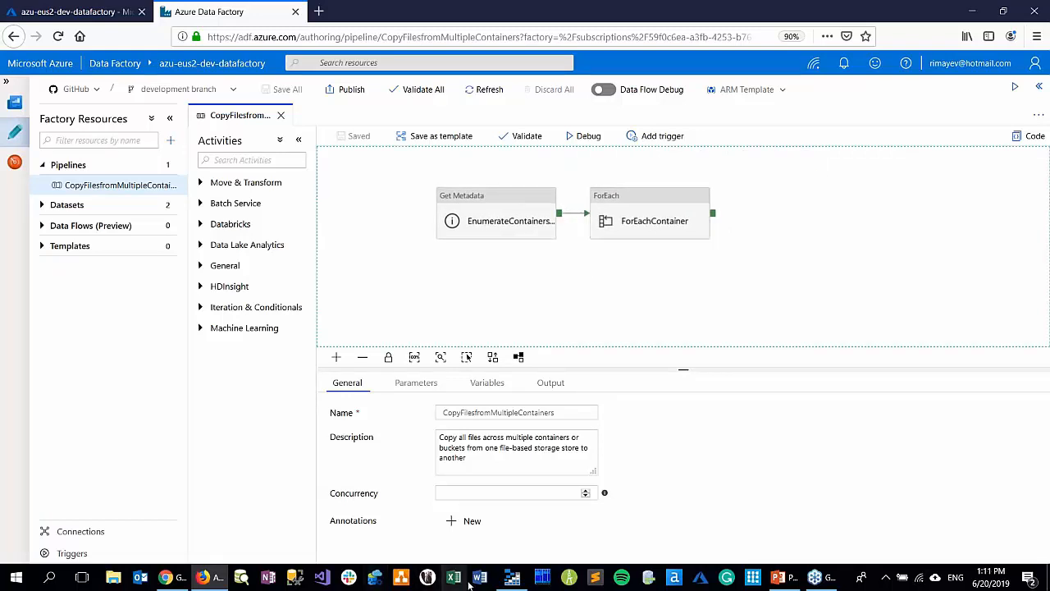
# Switch to Azure Storage Explorer and examine the storesales-source container with its store_01 folder, and the storesales-staging container, in azucaesdevstorageaccount
pyautogui.click(509, 581)
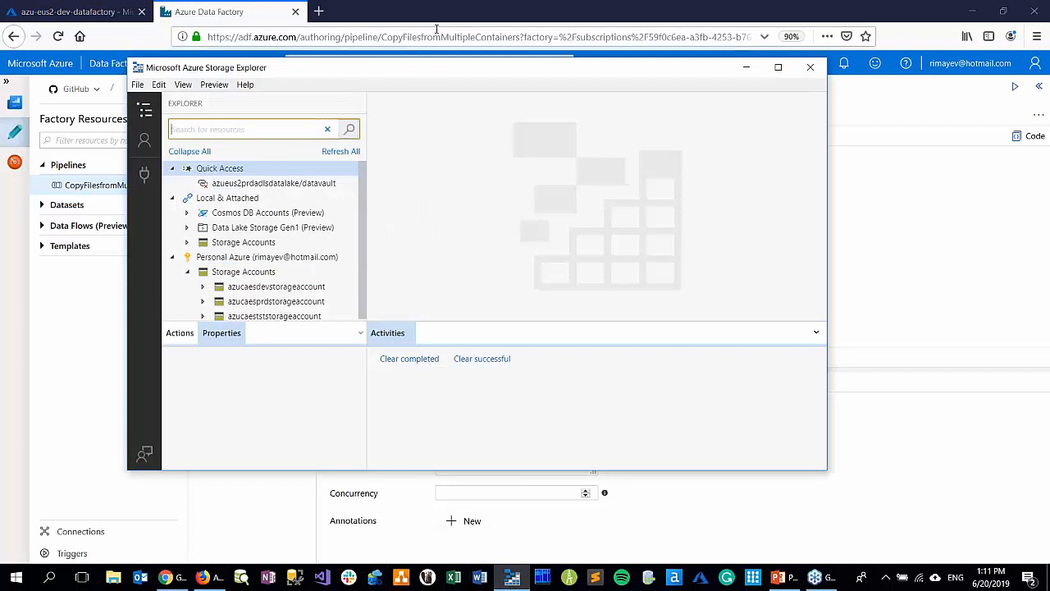
pyautogui.doubleClick(427, 71)
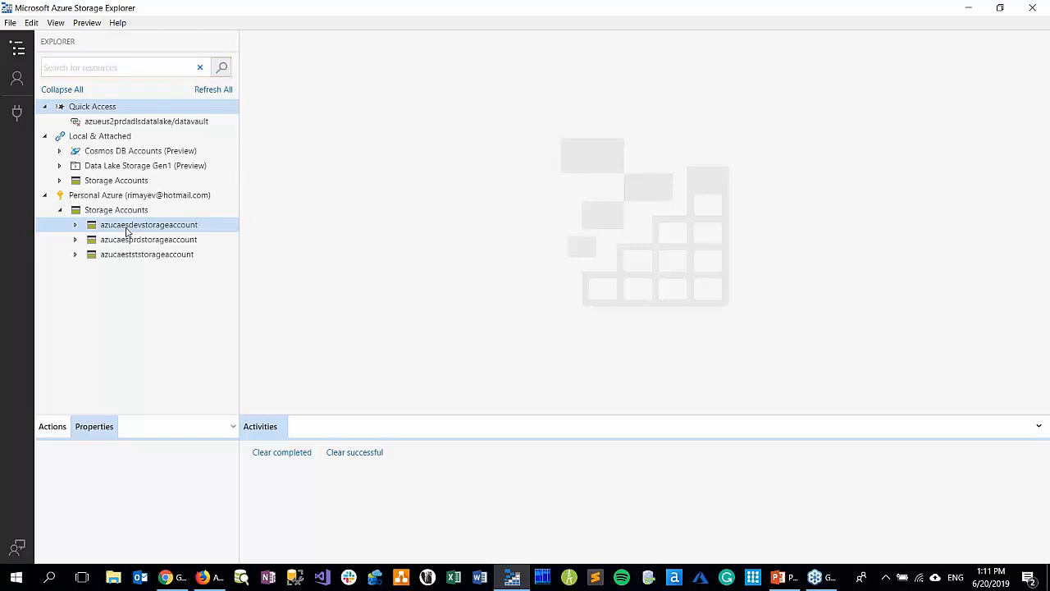
pyautogui.click(127, 232)
pyautogui.click(143, 239)
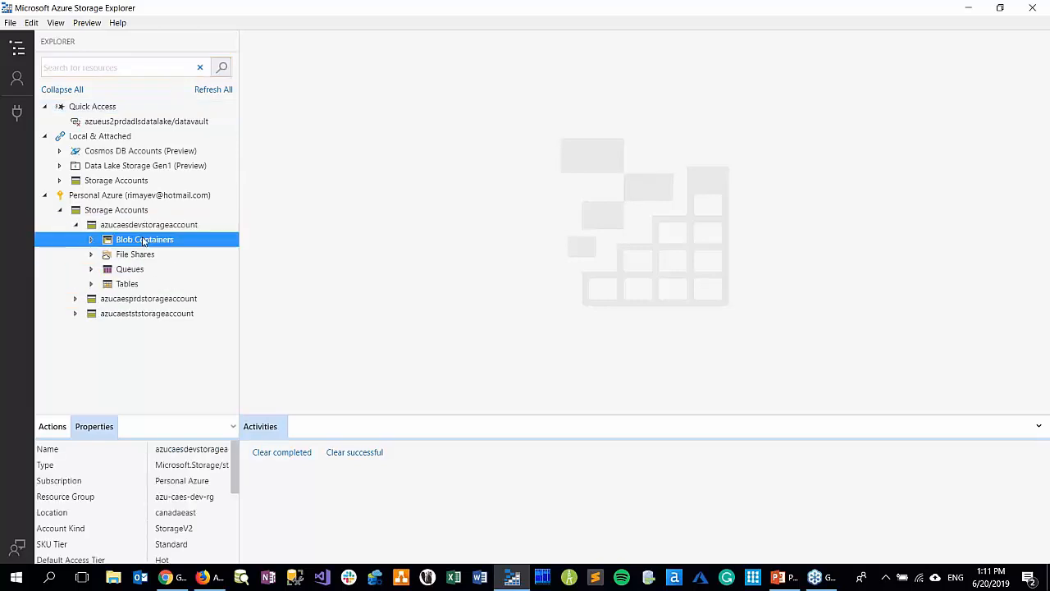
pyautogui.click(168, 257)
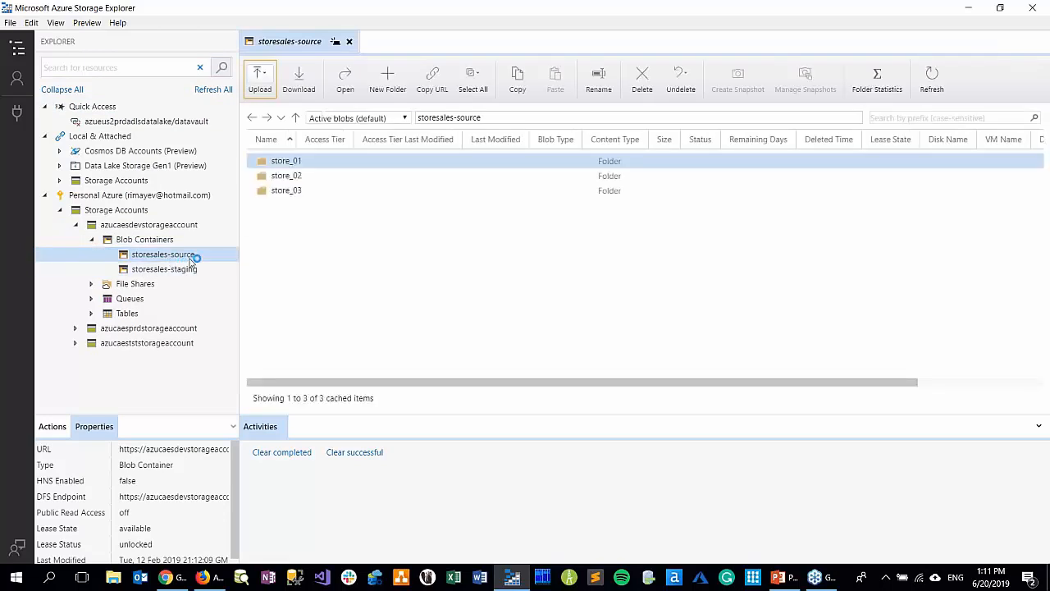
pyautogui.click(300, 162)
pyautogui.doubleClick(299, 162)
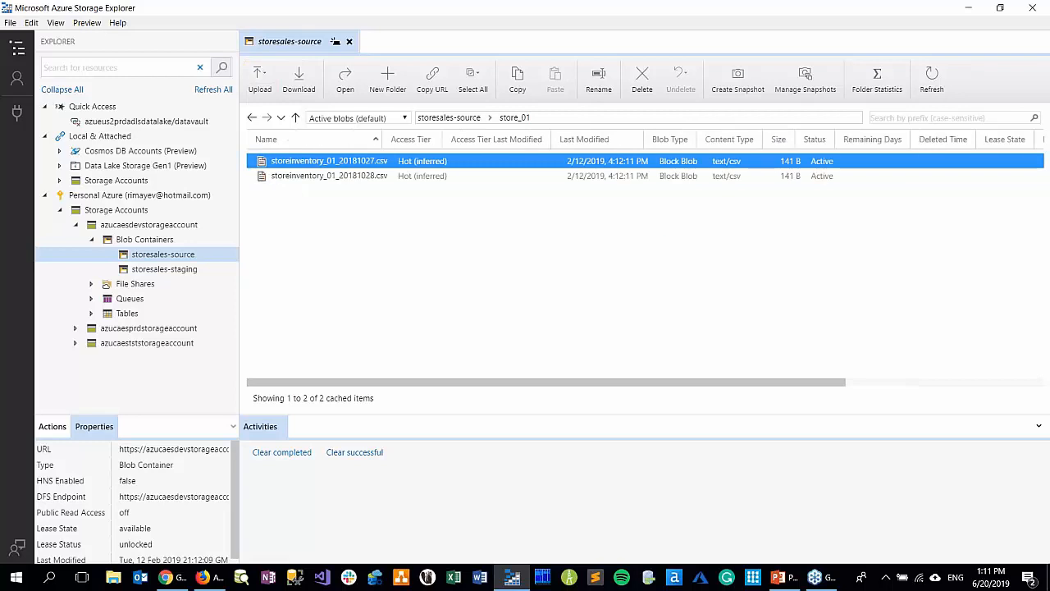
pyautogui.click(443, 119)
pyautogui.click(156, 271)
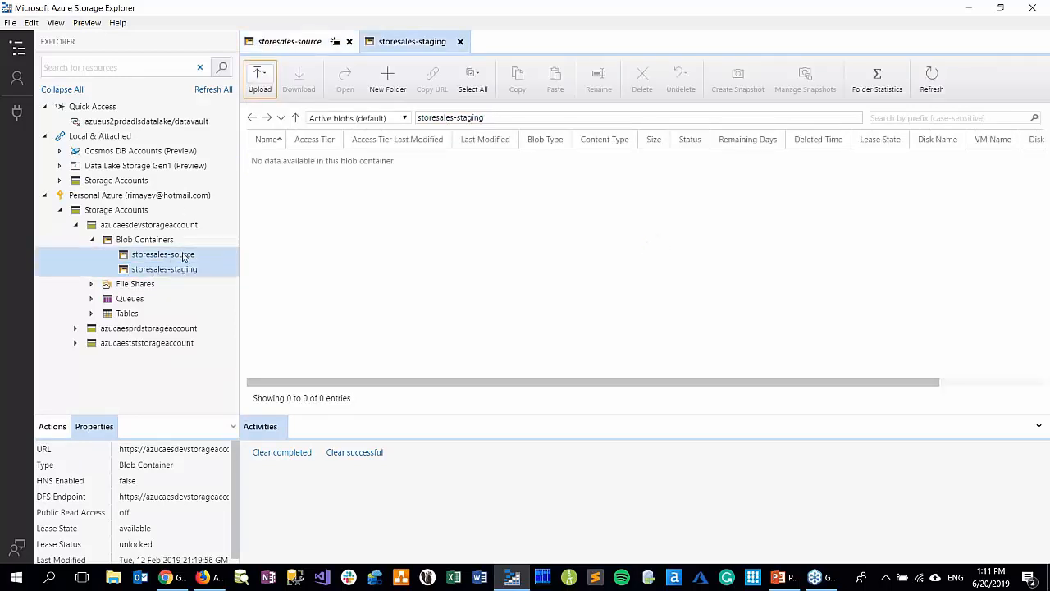
# Return to Azure Data Factory and examine the pipeline's Get Metadata and ForEach activities, including the source and sink of the inner CopyOneContainer activity
pyautogui.hotkey('alt', 'Tab')
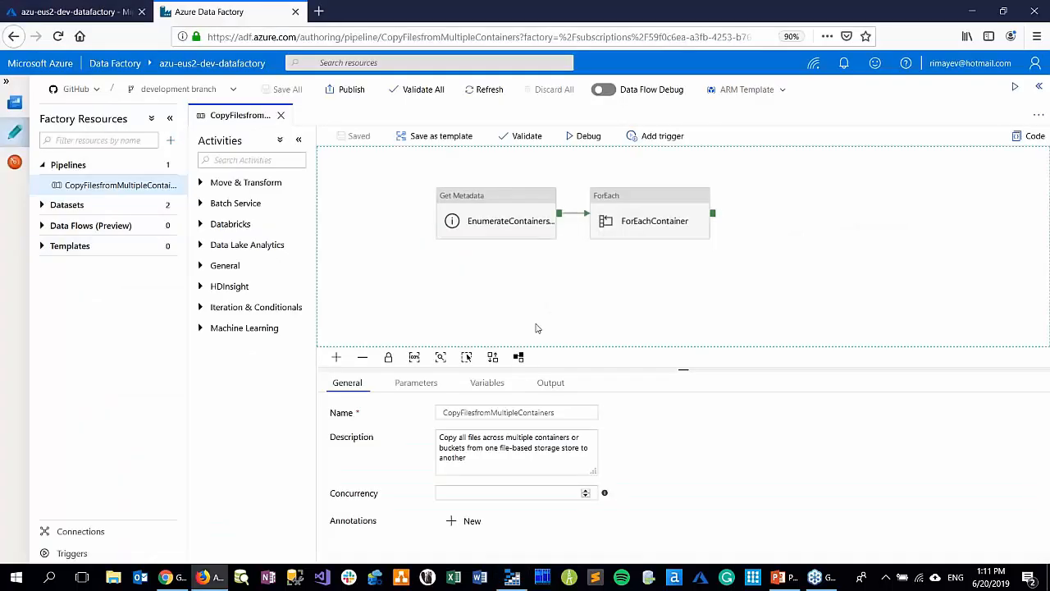
pyautogui.click(495, 207)
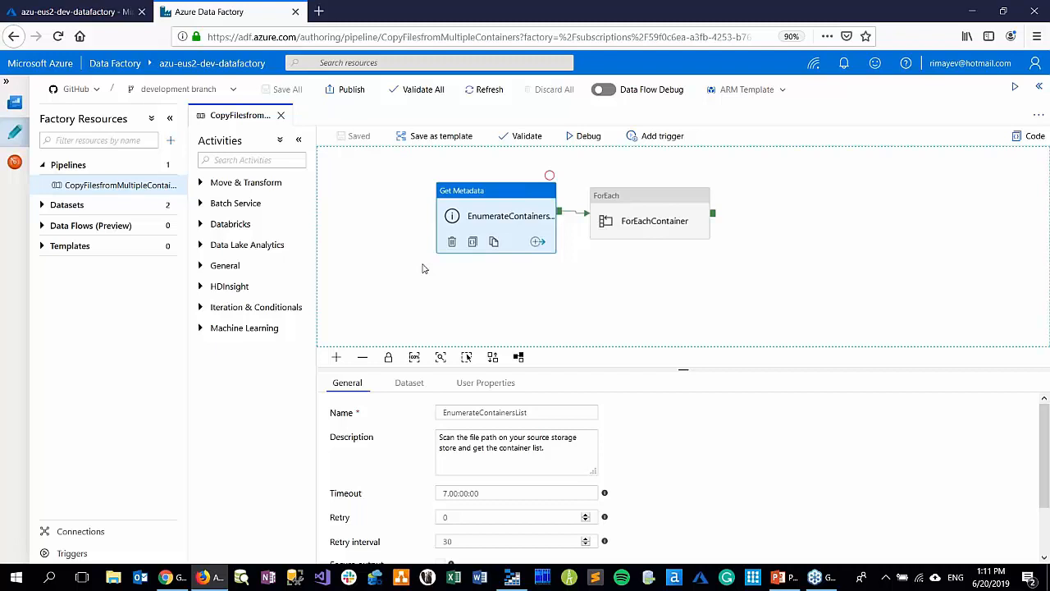
pyautogui.click(625, 215)
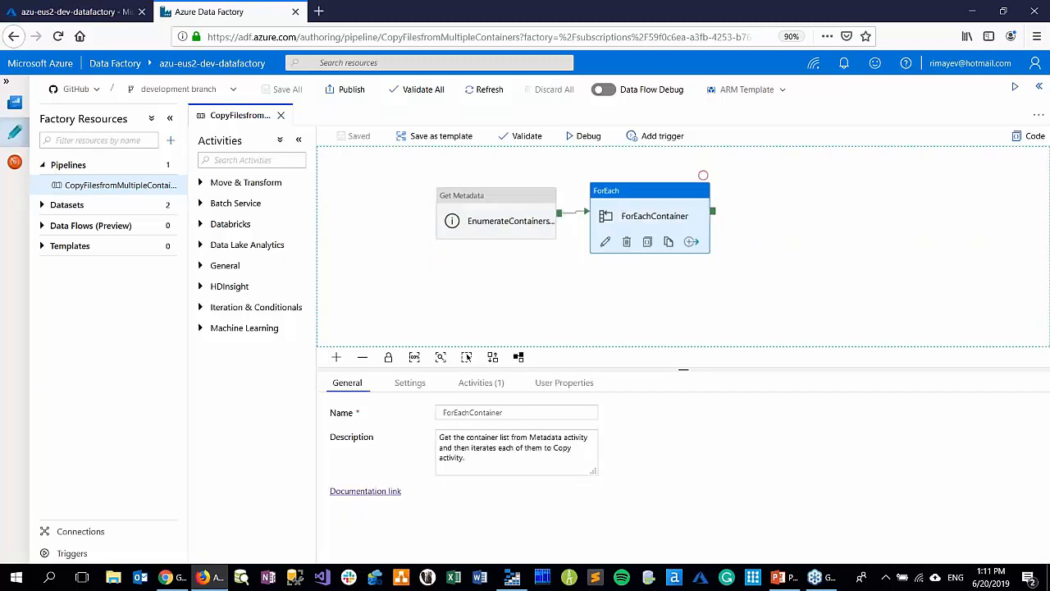
pyautogui.click(478, 383)
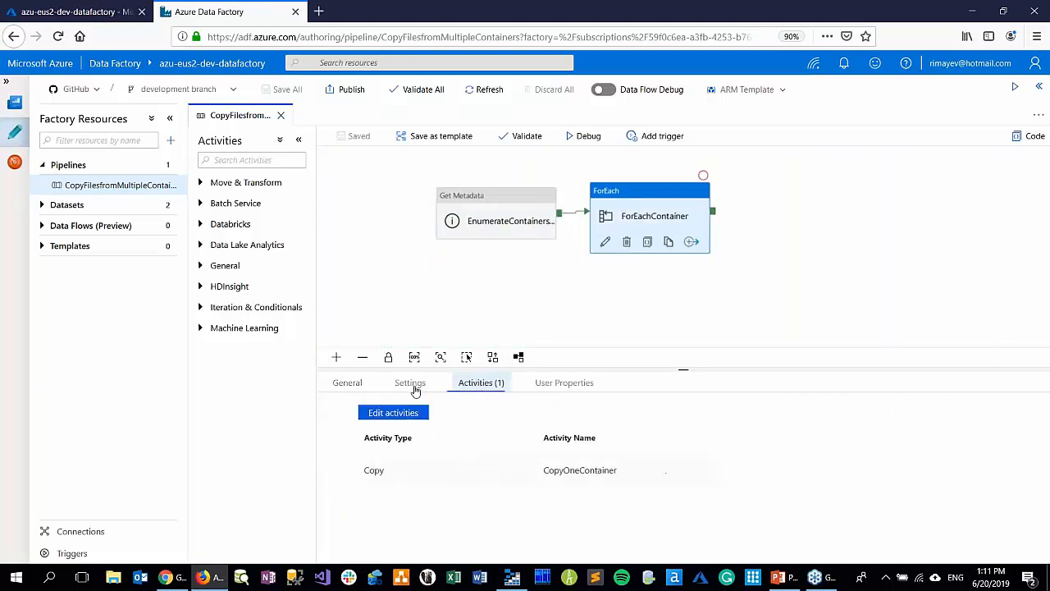
pyautogui.click(375, 413)
pyautogui.click(653, 182)
pyautogui.click(406, 383)
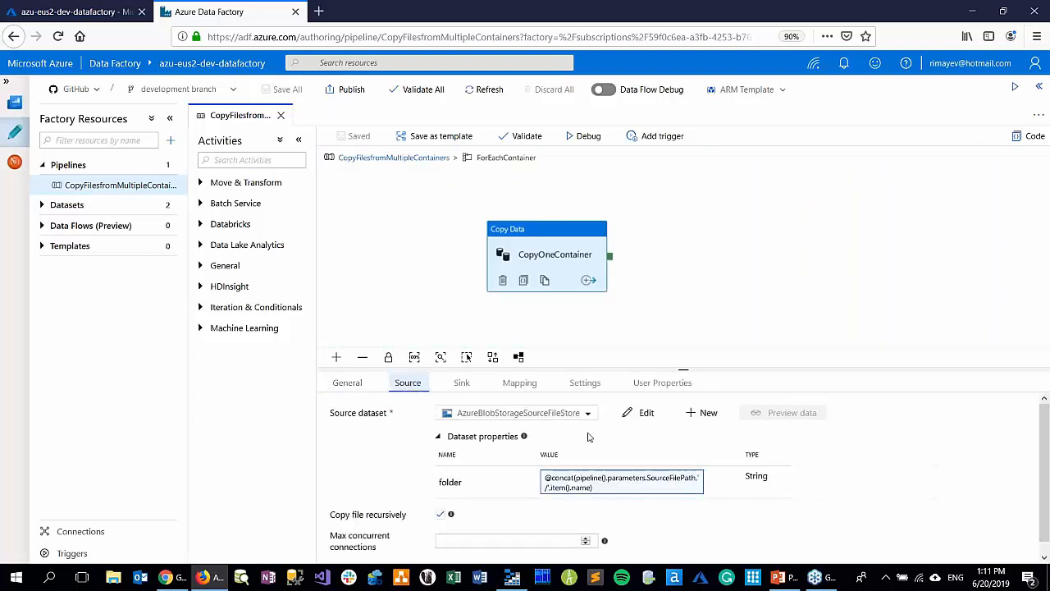
pyautogui.click(461, 383)
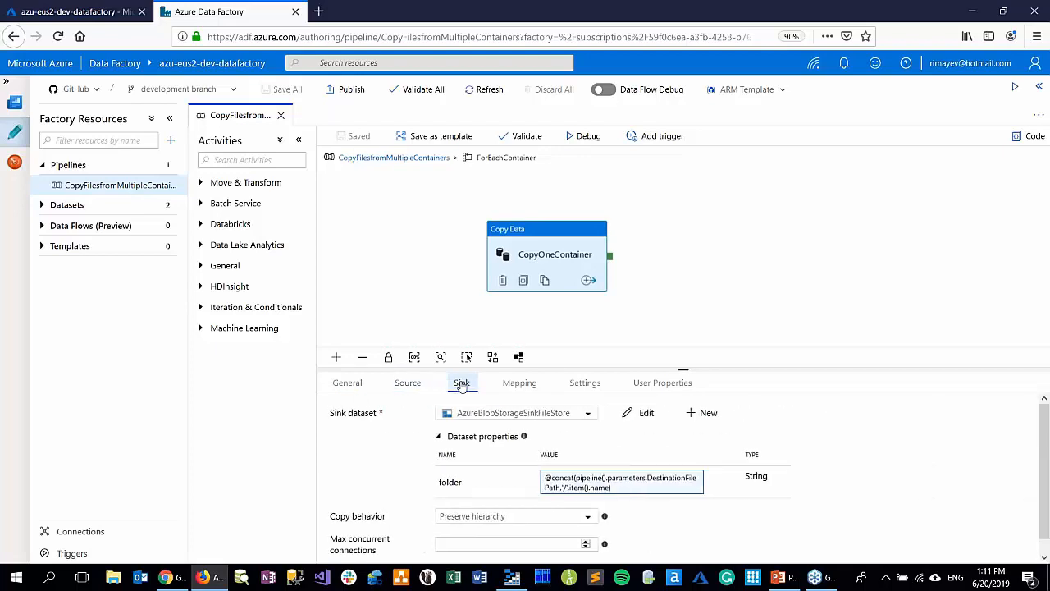
pyautogui.click(382, 158)
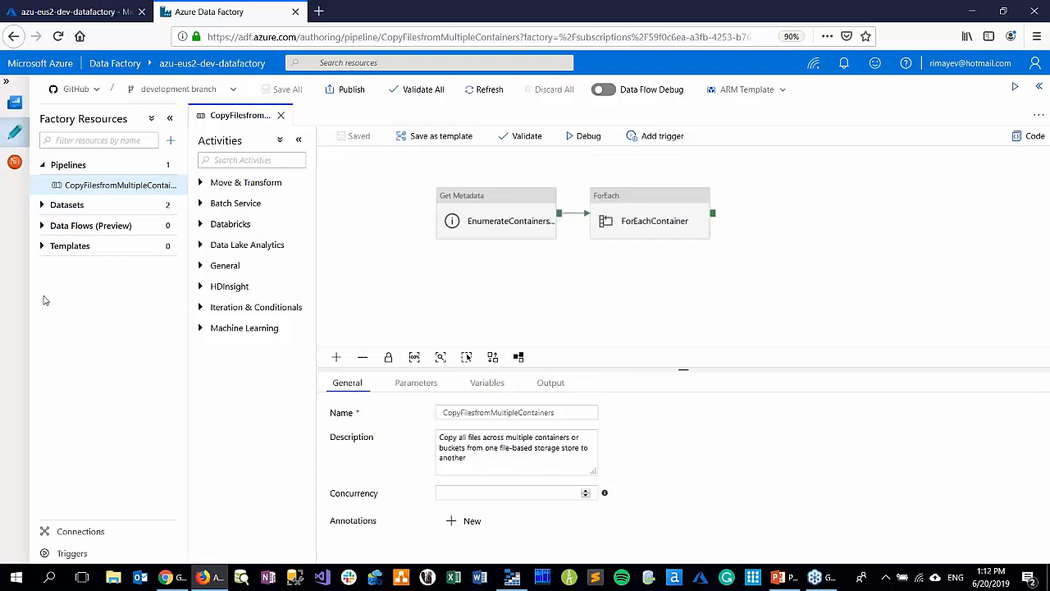
# Examine the code and connection settings of the blob_storage_ls linked service and the settings of AzureKeyVault_ls, without changing them
pyautogui.click(71, 533)
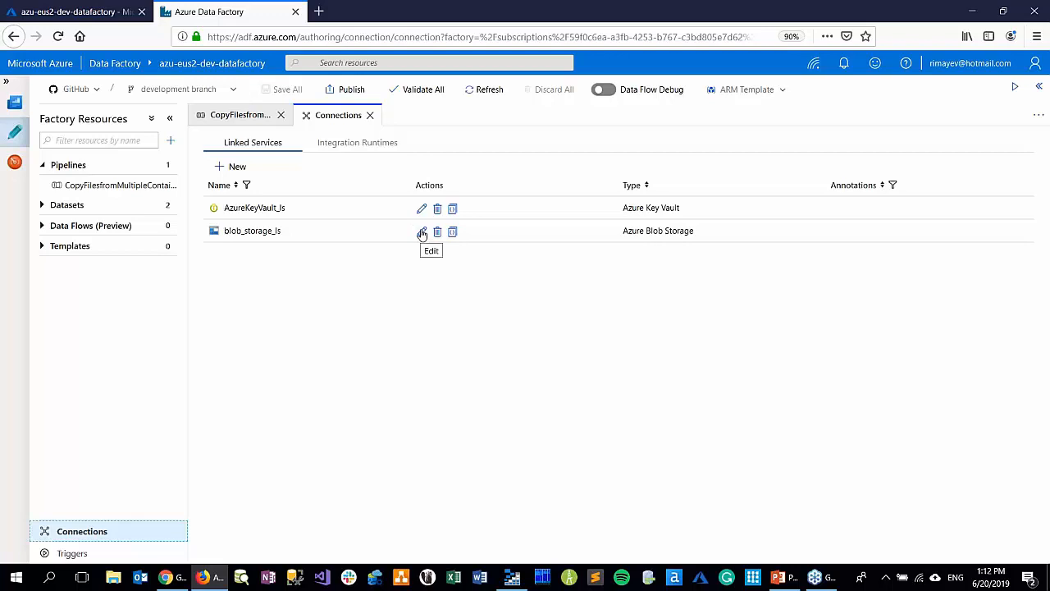
pyautogui.click(452, 232)
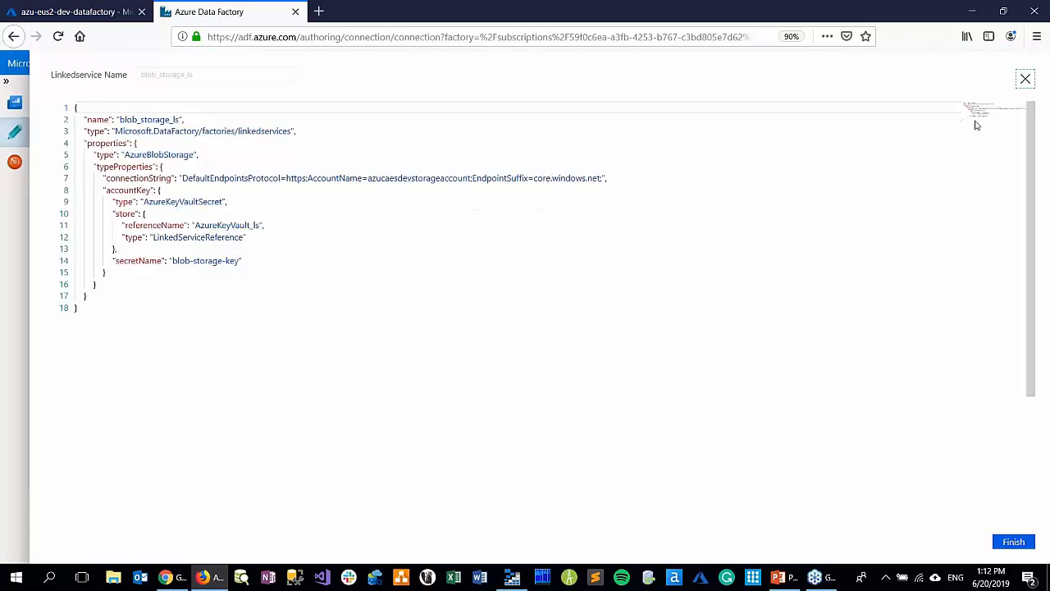
pyautogui.click(1025, 79)
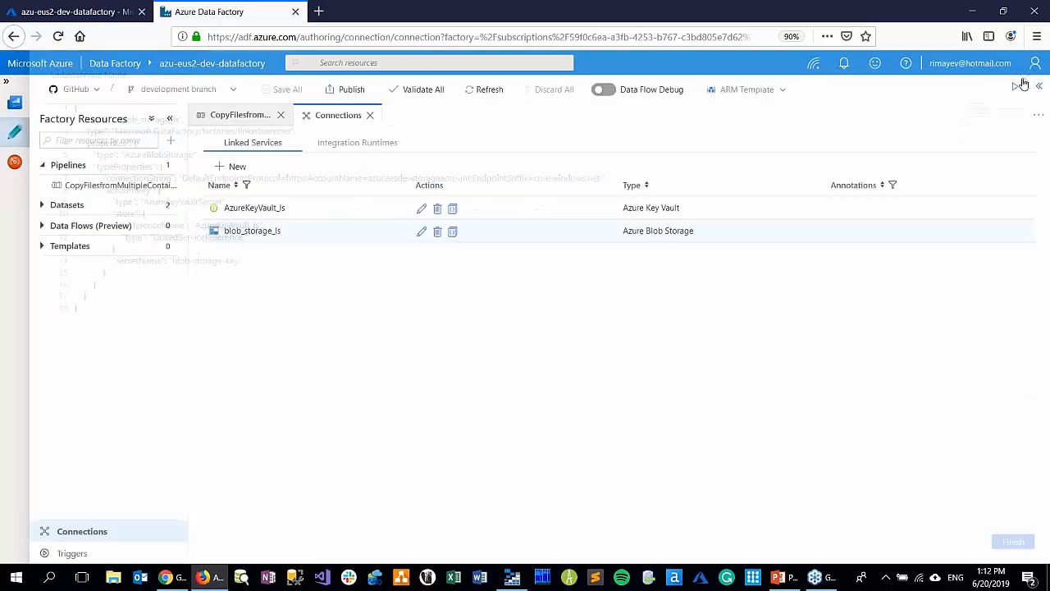
pyautogui.click(421, 232)
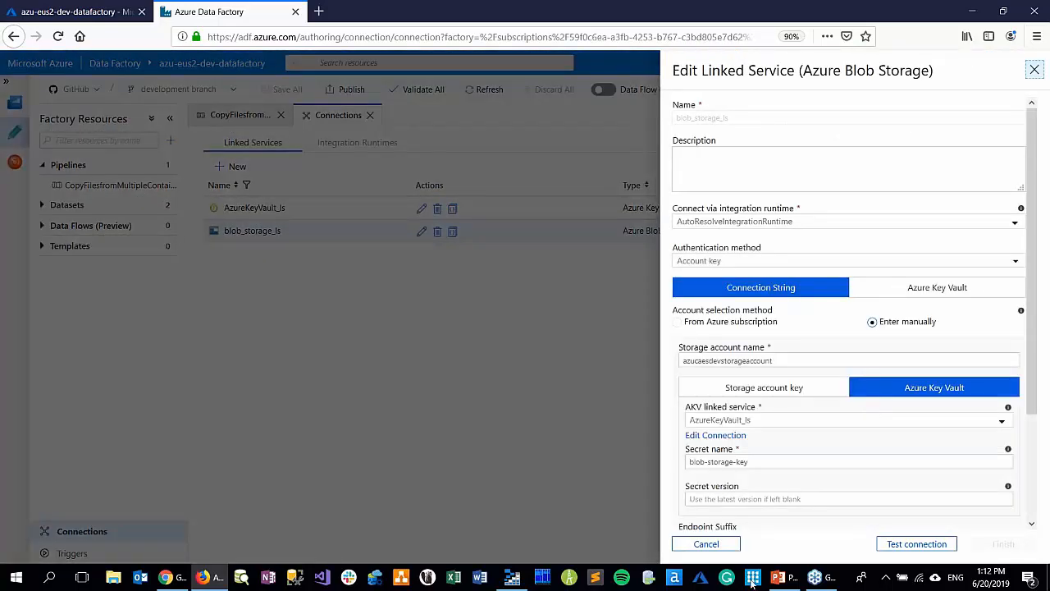
pyautogui.click(707, 544)
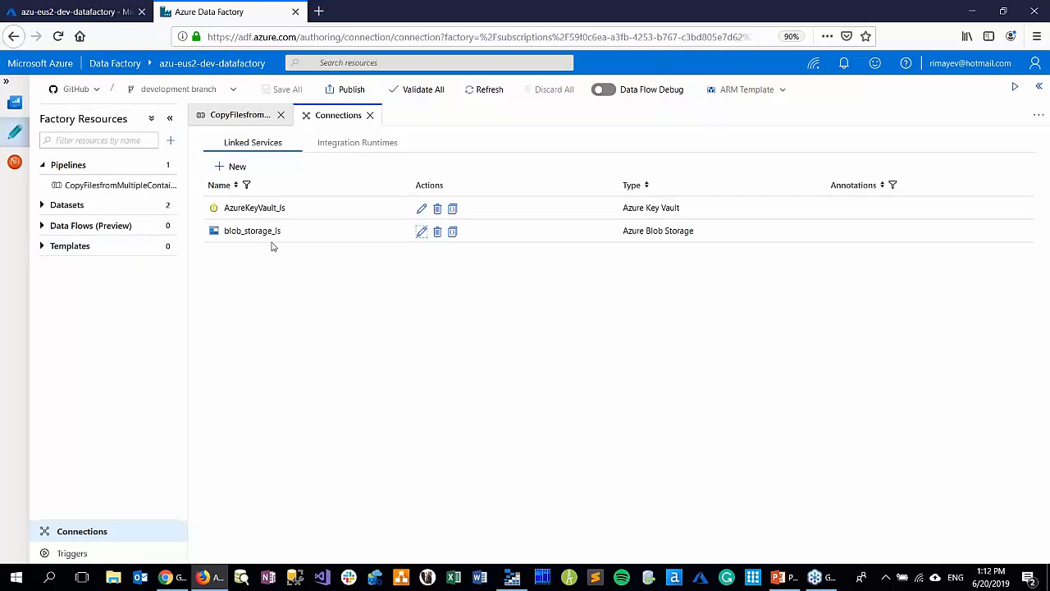
pyautogui.click(420, 209)
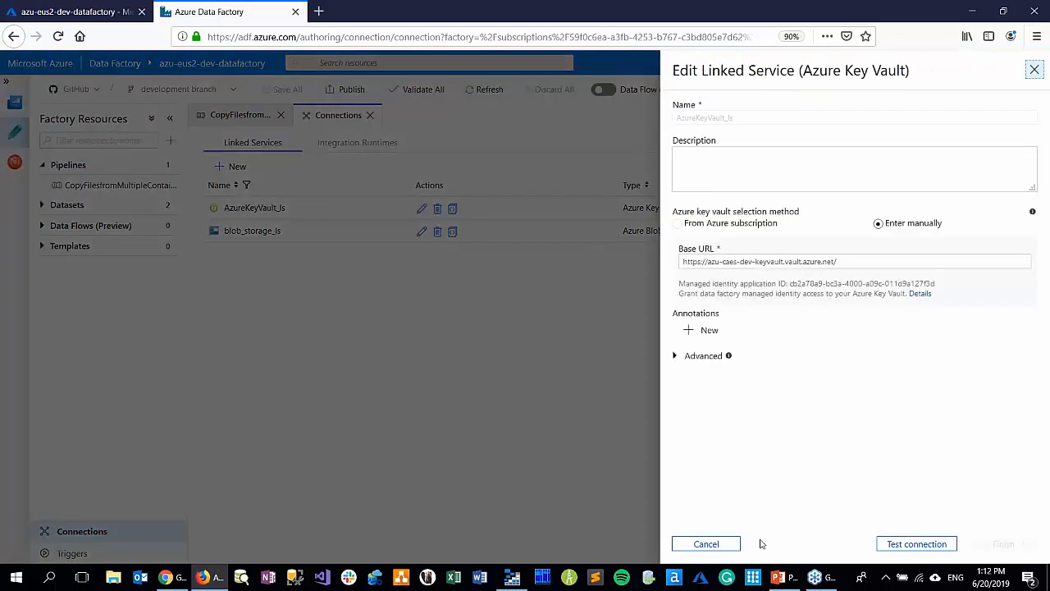
pyautogui.click(724, 545)
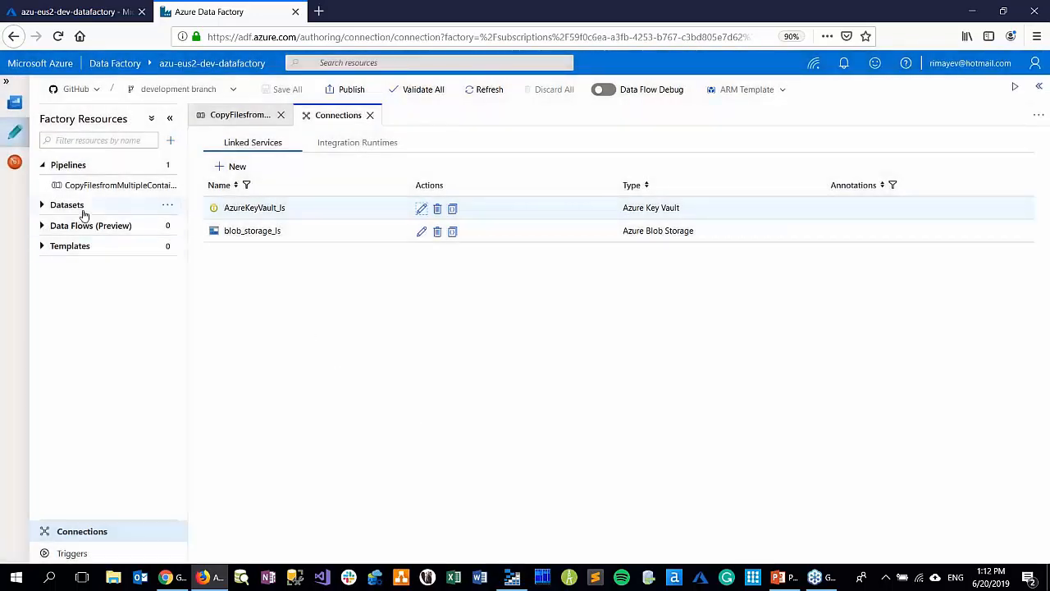
# Clone the CopyFilesfromMultipleContainers pipeline and name the copy ADF_PASS_pl
pyautogui.click(74, 187)
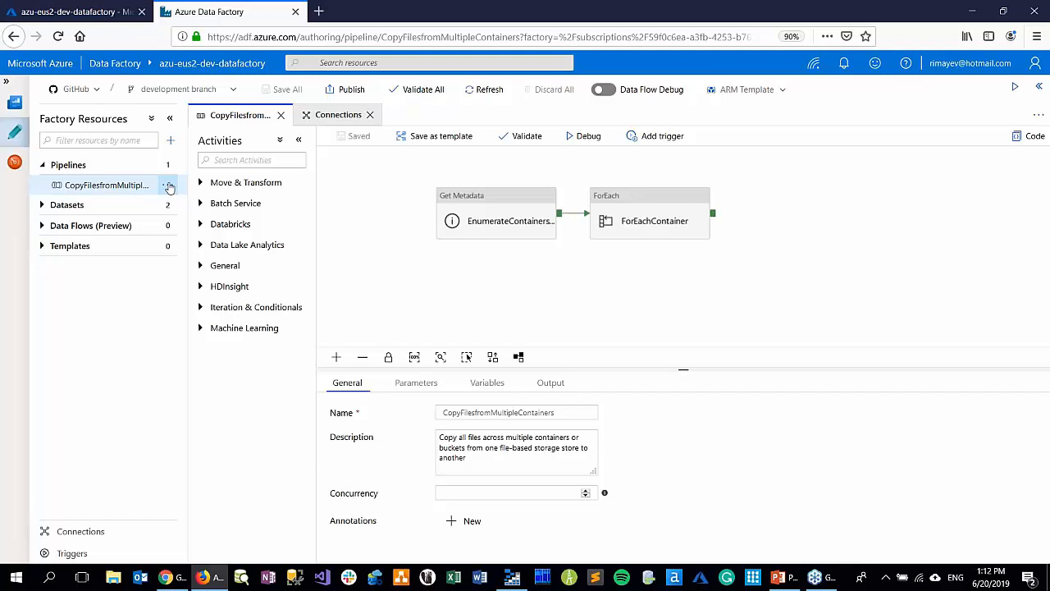
pyautogui.click(168, 187)
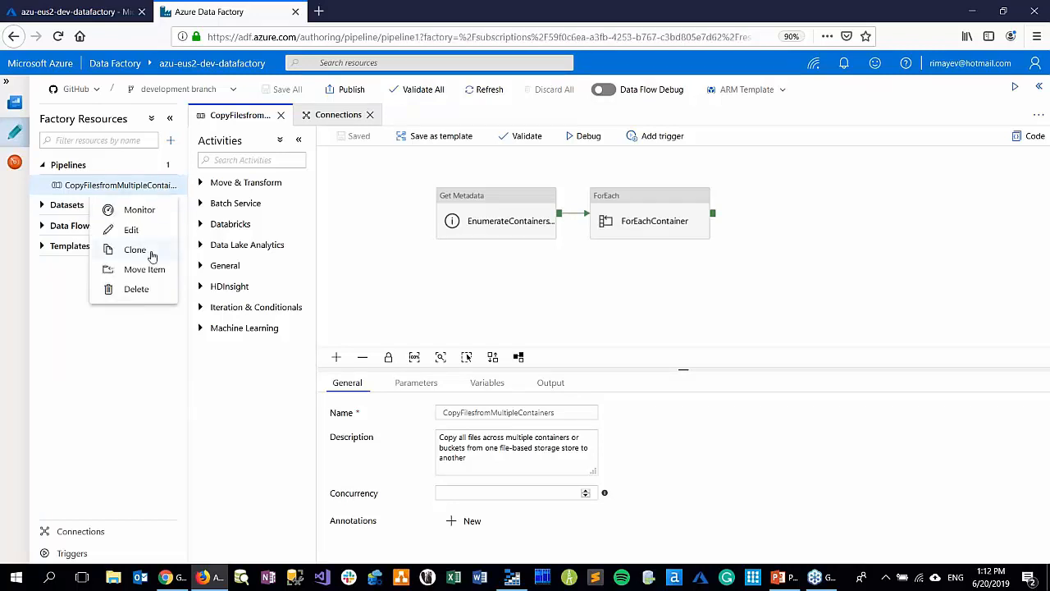
pyautogui.click(151, 257)
pyautogui.click(484, 412)
pyautogui.press('BackSpace')
pyautogui.press('BackSpace')
pyautogui.press('BackSpace')
pyautogui.press('BackSpace')
pyautogui.press('BackSpace')
pyautogui.press('BackSpace')
pyautogui.press('BackSpace')
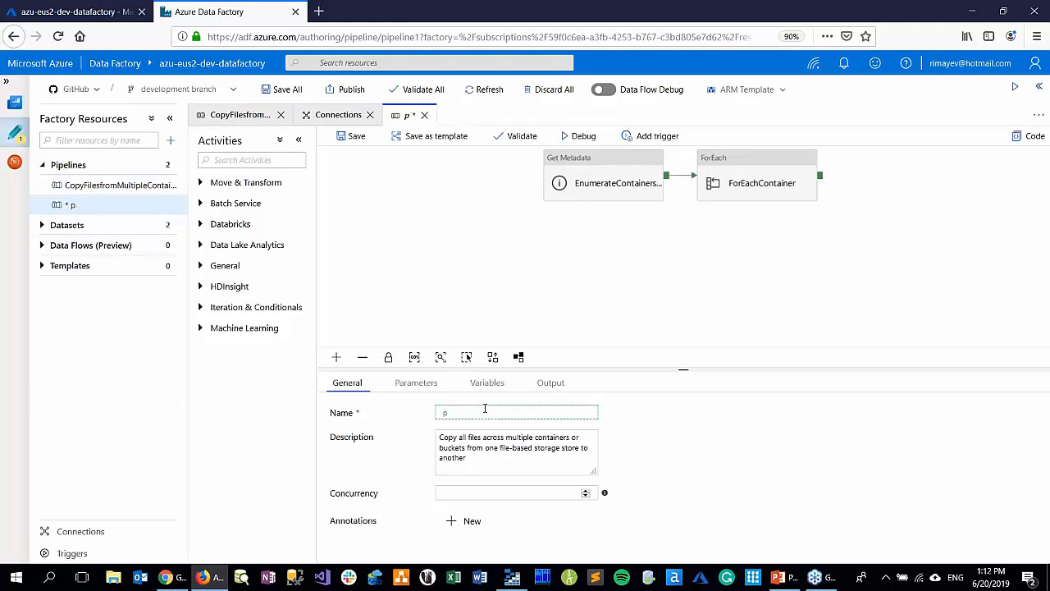
pyautogui.write('ADF_PASS')
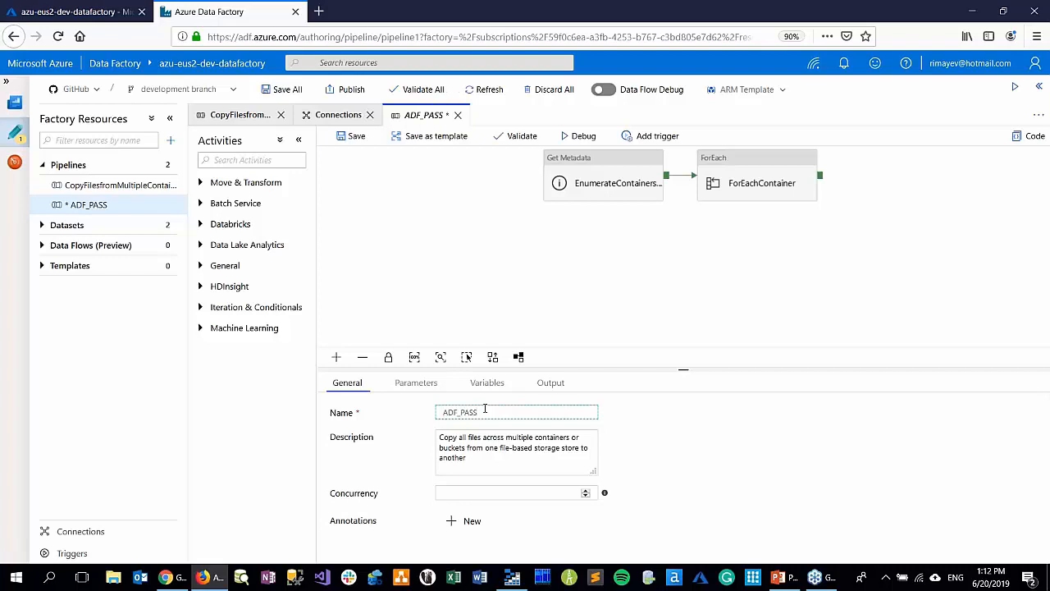
pyautogui.write('_pl')
# Add a Validation activity to ADF_PASS_pl and connect its success output to the Get Metadata activity
pyautogui.click(244, 160)
pyautogui.write('vali')
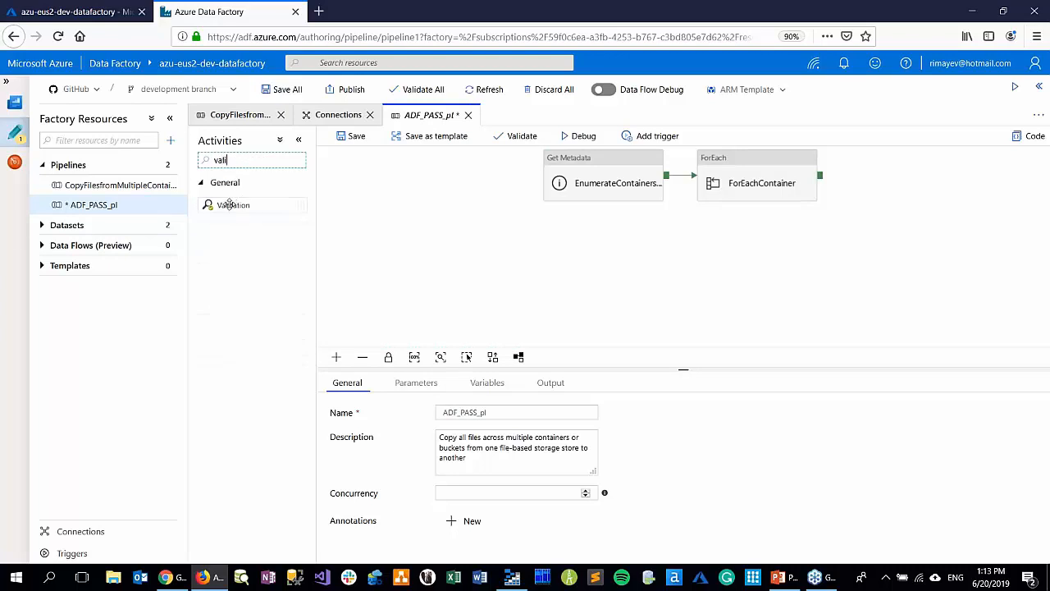
pyautogui.moveTo(230, 204); pyautogui.dragTo(545, 184)
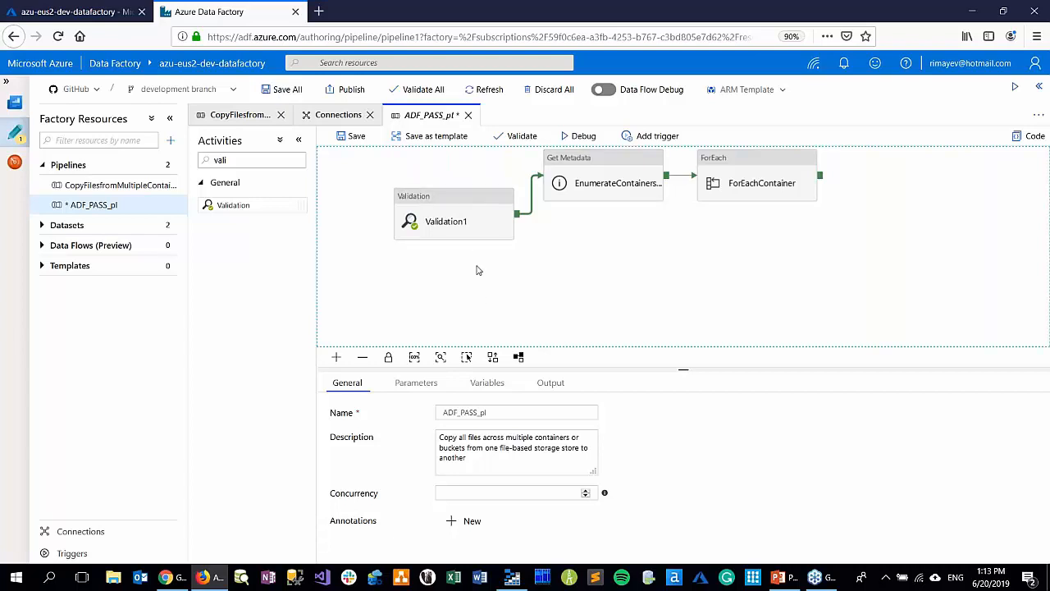
# Rename the new Validation activity as Check if Source Exists
pyautogui.click(448, 221)
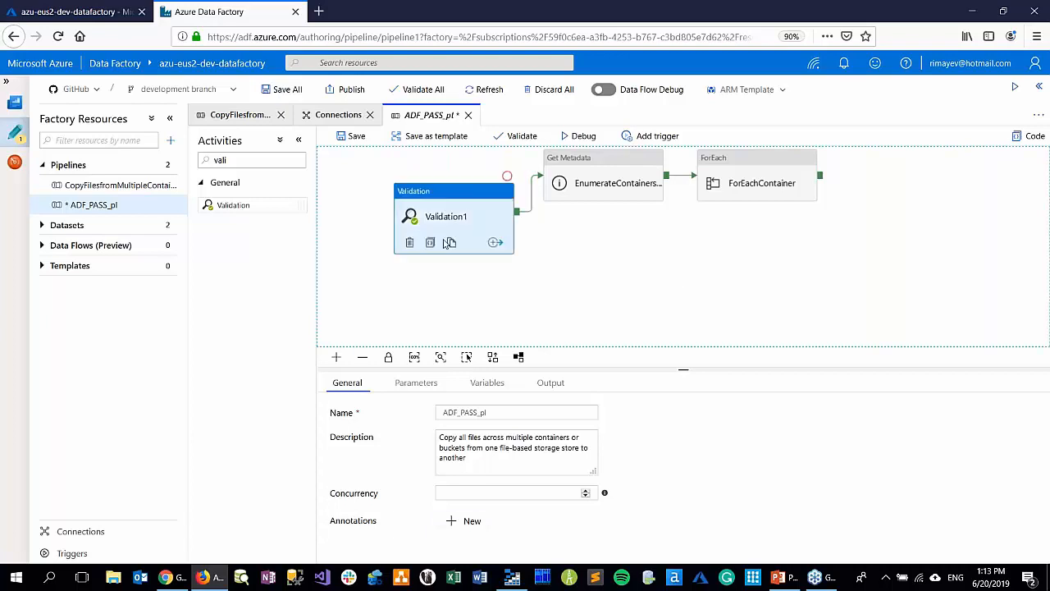
pyautogui.click(491, 412)
pyautogui.press('BackSpace')
pyautogui.press('BackSpace')
pyautogui.press('BackSpace')
pyautogui.press('BackSpace')
pyautogui.press('BackSpace')
pyautogui.press('BackSpace')
pyautogui.press('BackSpace')
pyautogui.press('BackSpace')
pyautogui.press('BackSpace')
pyautogui.press('BackSpace')
pyautogui.press('BackSpace')
pyautogui.write('Check ')
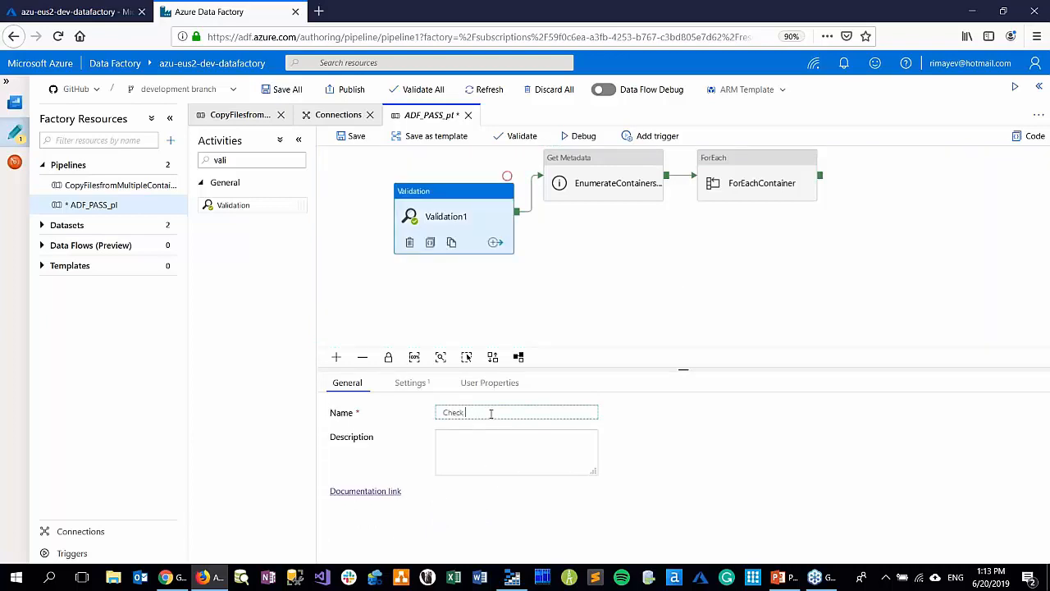
pyautogui.write('if Sour')
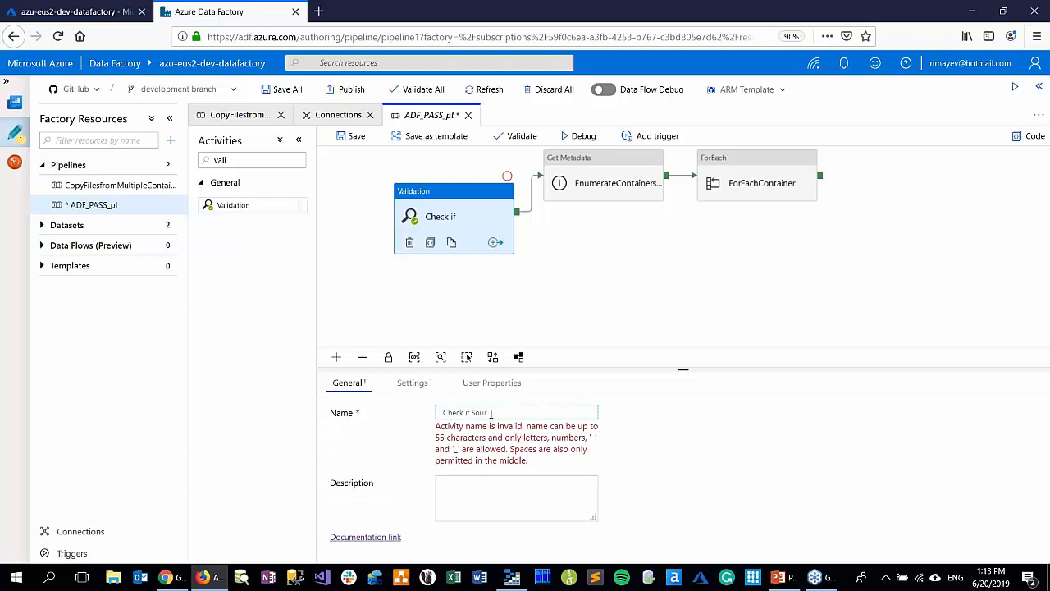
pyautogui.write('ce Exists')
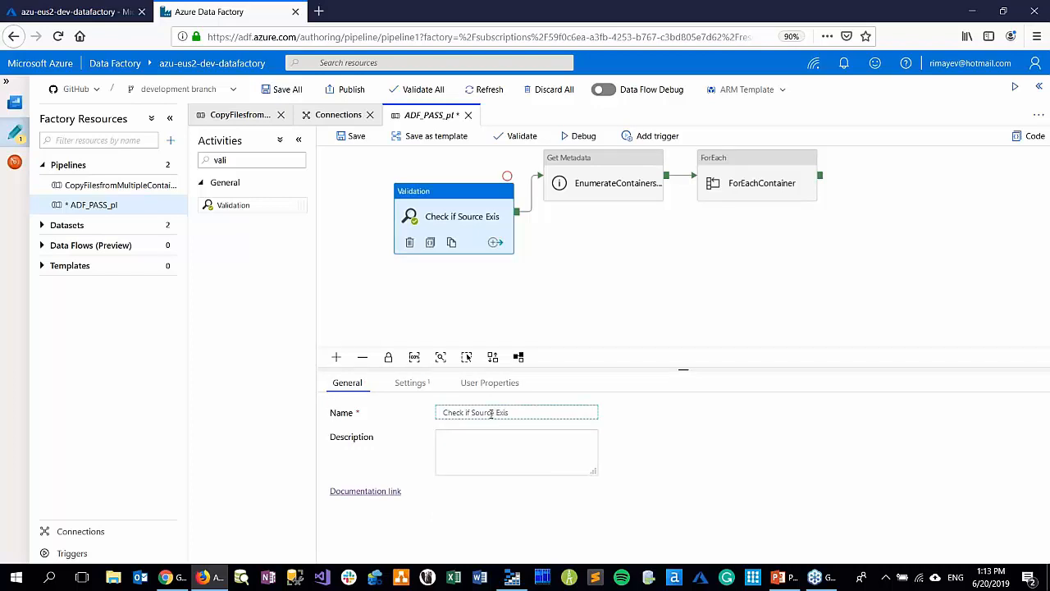
# Set the validation's dataset to AzureBlobStorageSourceFileStore
pyautogui.click(410, 384)
pyautogui.click(590, 412)
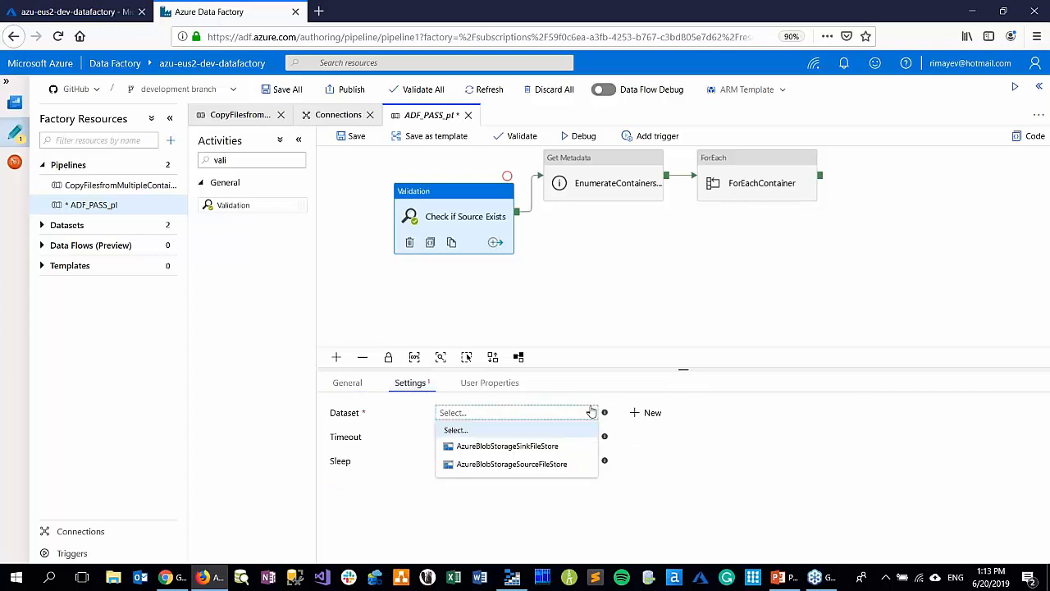
pyautogui.click(544, 464)
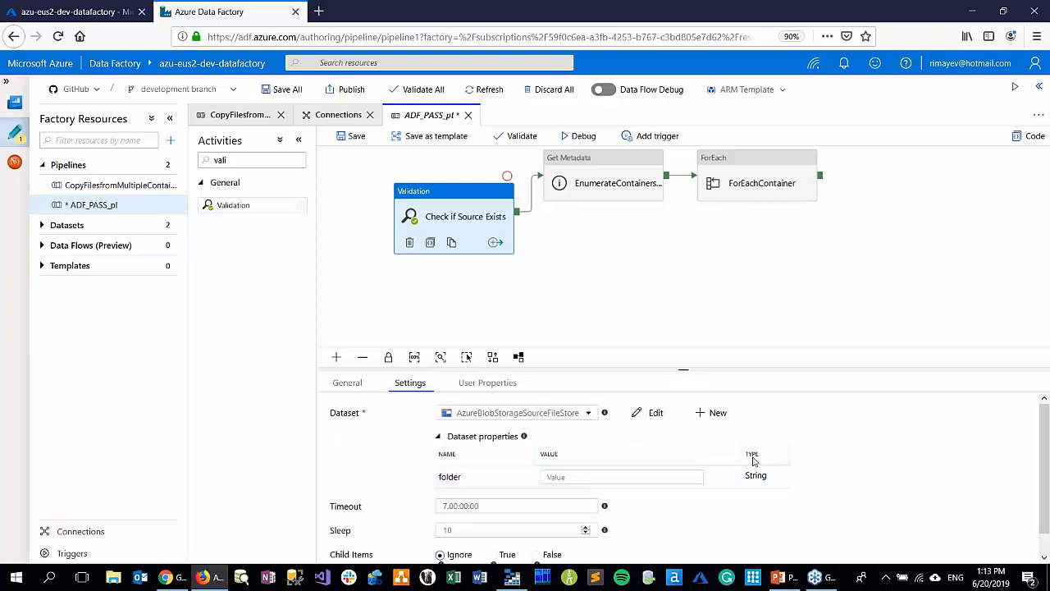
pyautogui.scroll(-1, 802, 459)
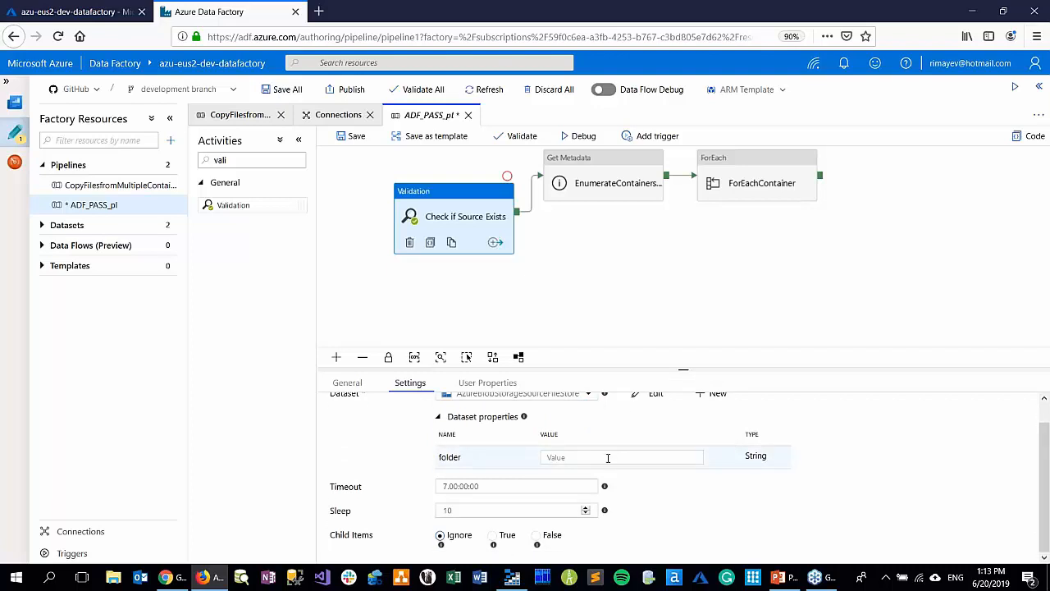
# Set the dataset's folder property to the SourceFilePath pipeline parameter as dynamic content, and set Child Items to True
pyautogui.click(608, 457)
pyautogui.click(588, 469)
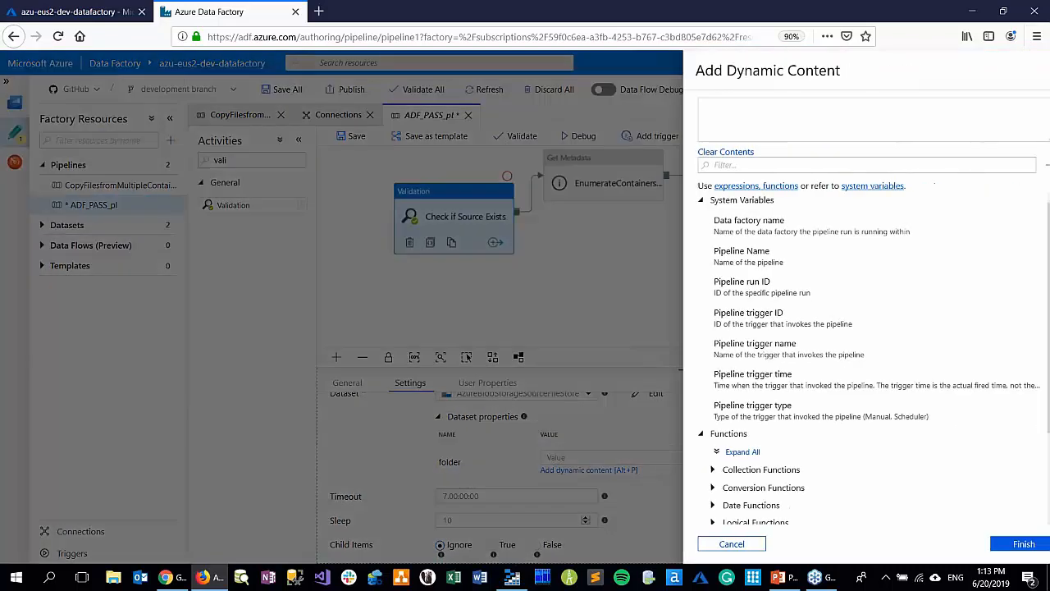
pyautogui.scroll(-3, 793, 485)
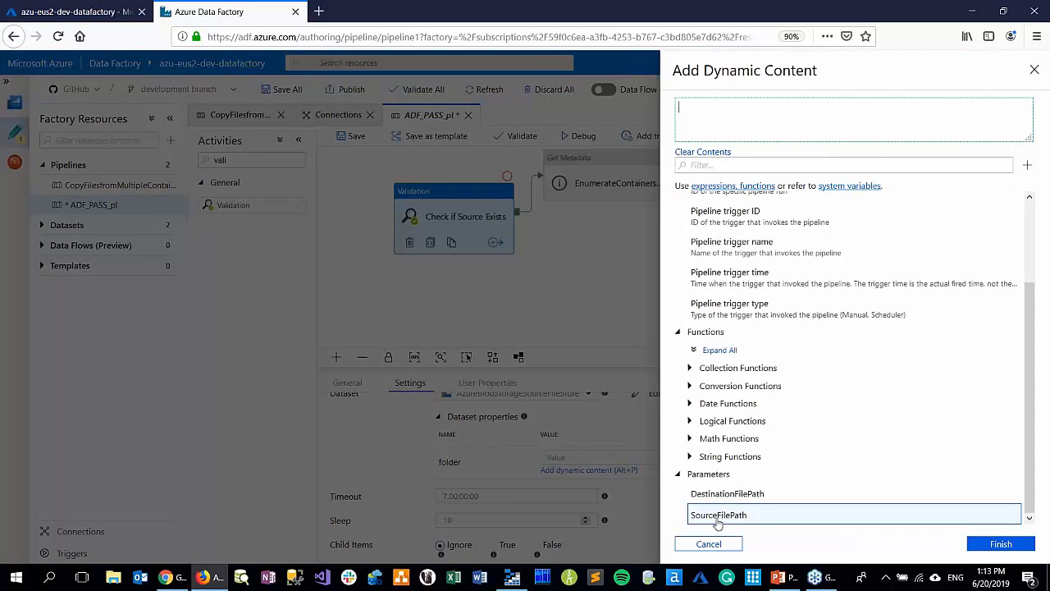
pyautogui.click(718, 514)
pyautogui.click(1001, 544)
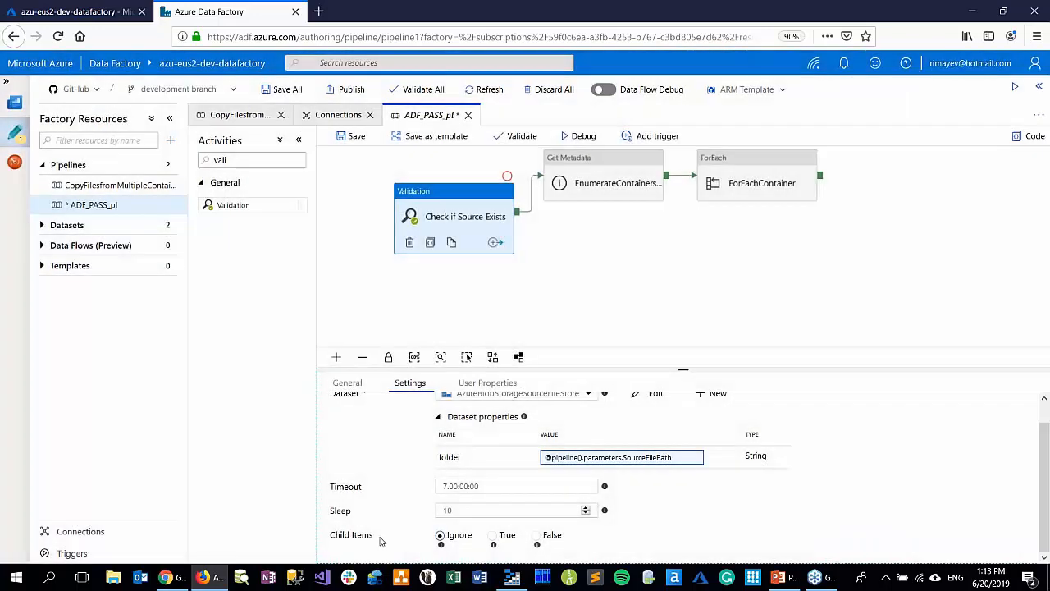
pyautogui.click(493, 536)
pyautogui.click(503, 280)
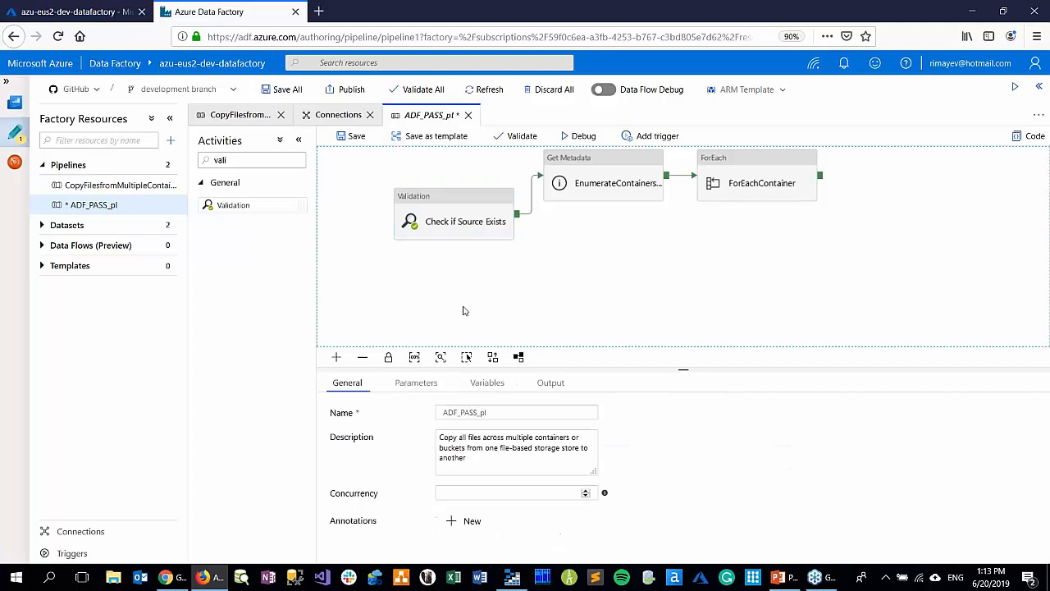
# Examine the pipeline's source and destination path parameters and the matching storesales-source and storesales-staging containers in Azure Storage Explorer
pyautogui.click(428, 386)
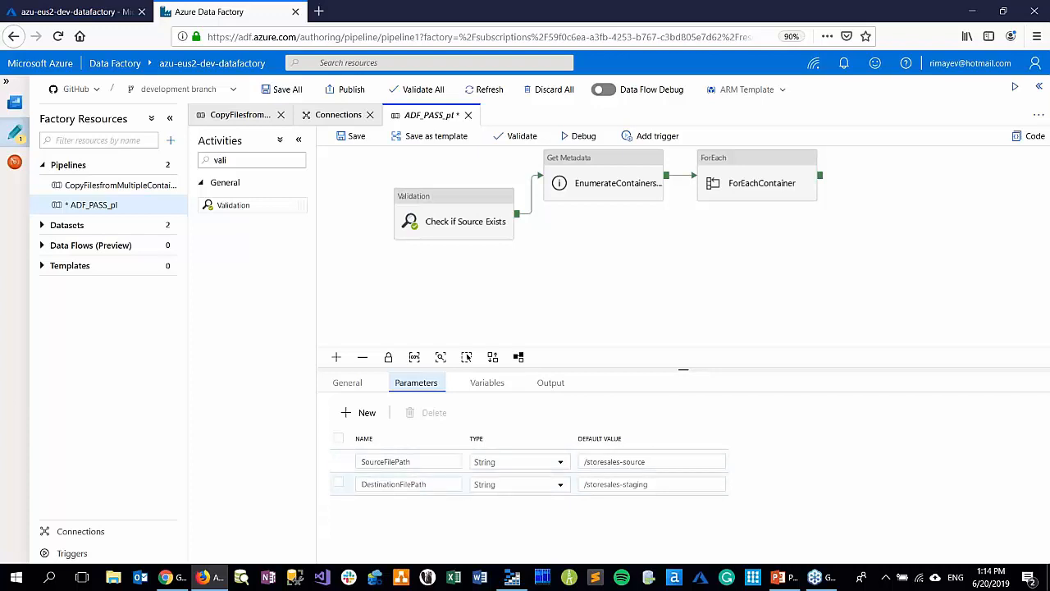
pyautogui.click(512, 579)
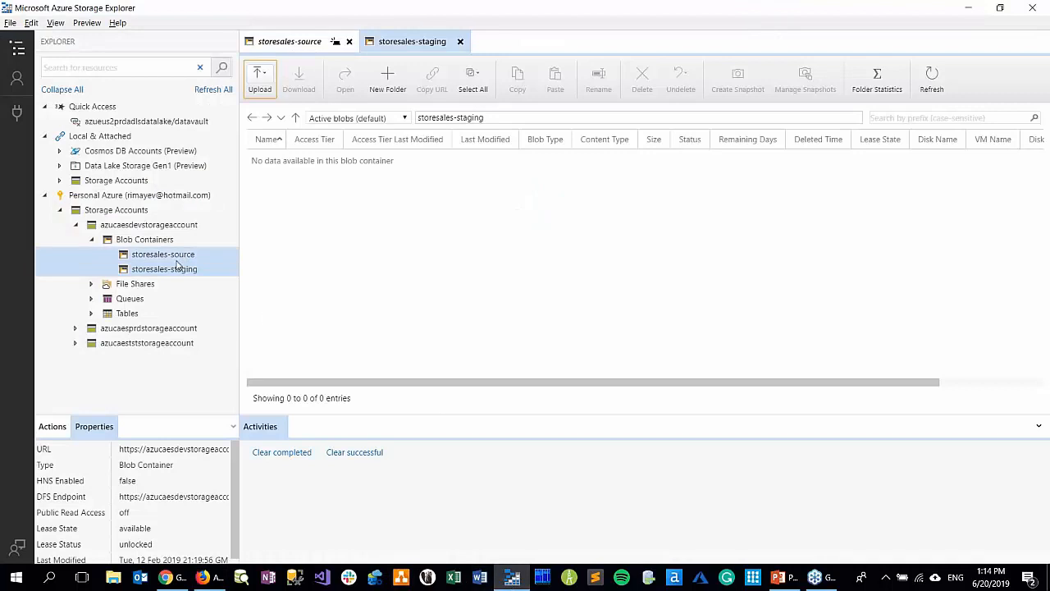
pyautogui.click(151, 256)
pyautogui.click(154, 269)
pyautogui.hotkey('alt', 'Tab')
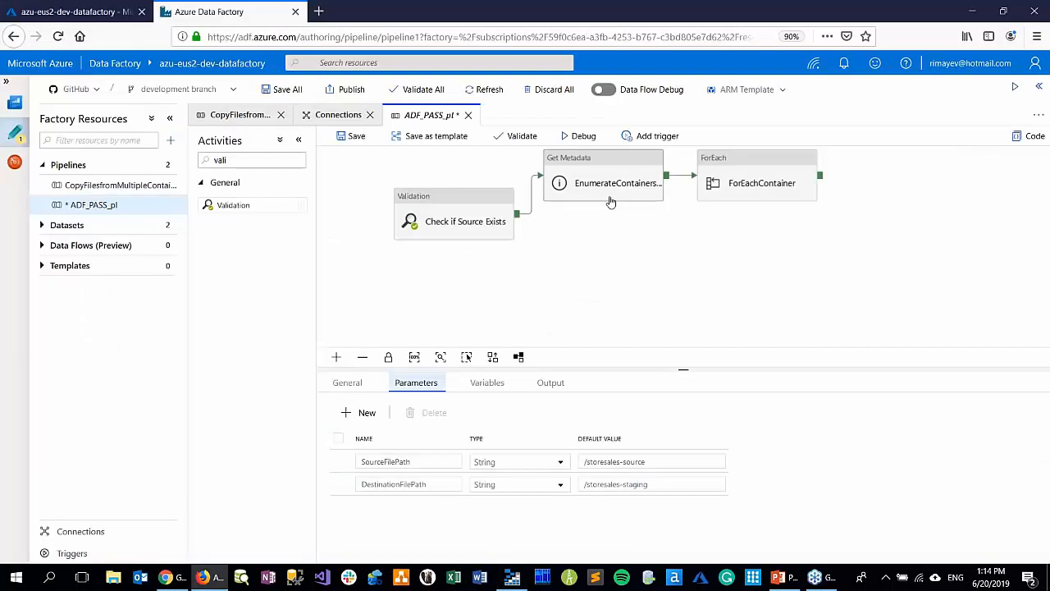
# Save ADF_PASS_pl and run it in debug mode, refreshing the run output until the run finishes
pyautogui.click(359, 137)
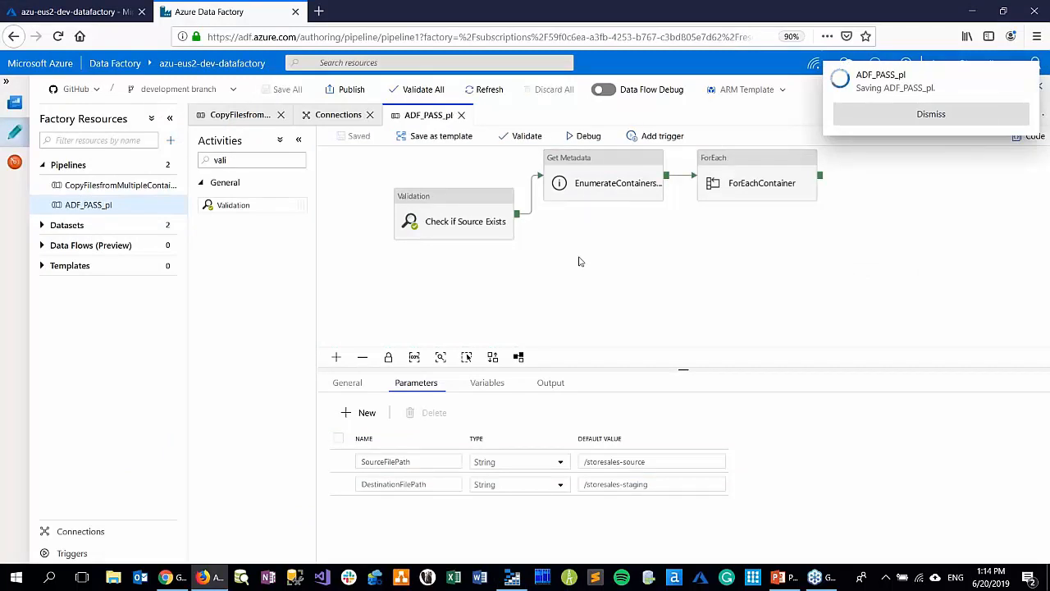
pyautogui.click(580, 139)
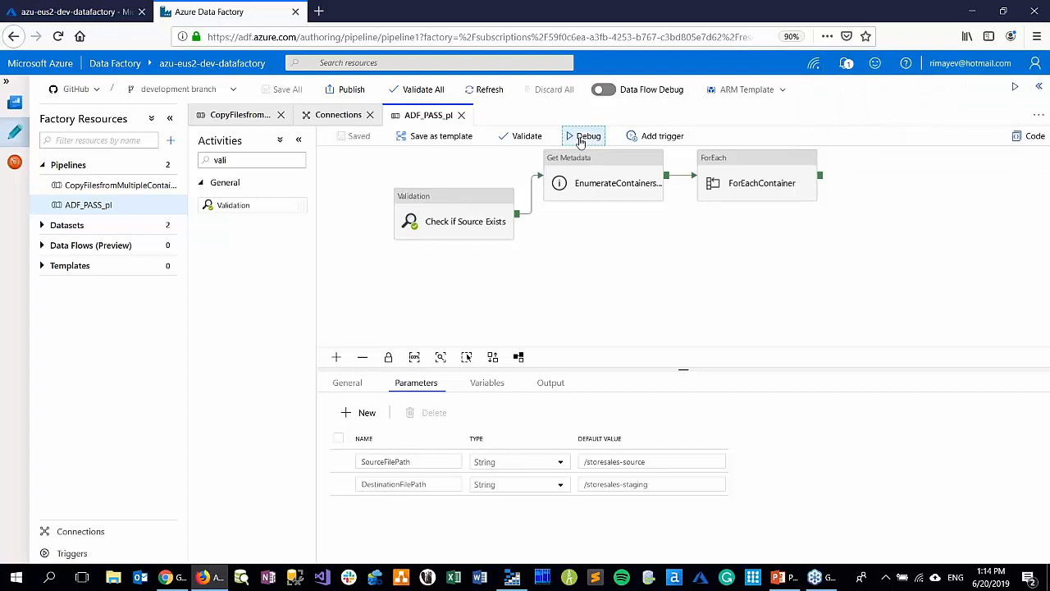
pyautogui.click(1002, 233)
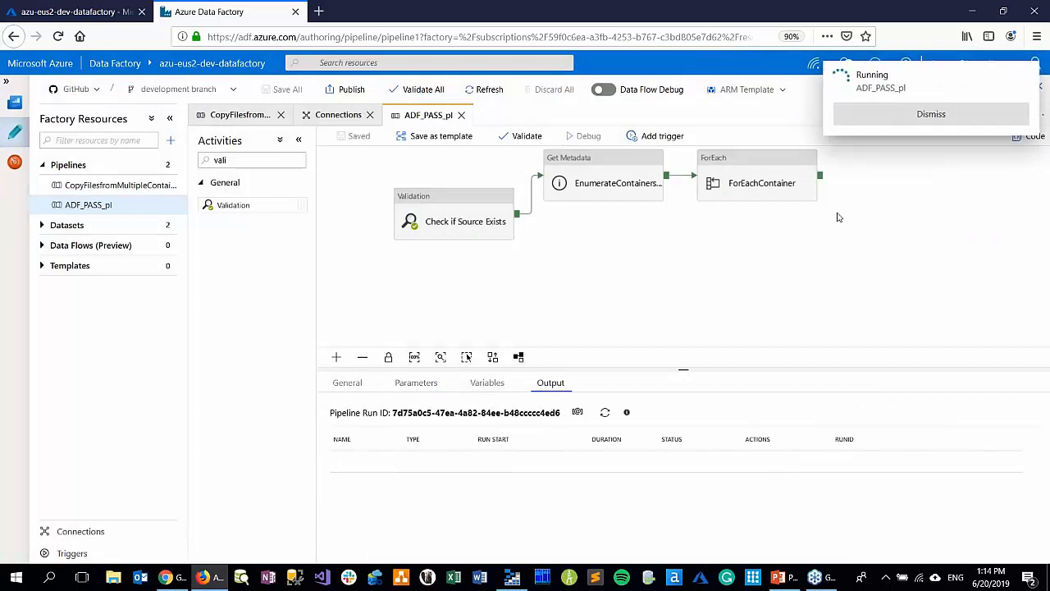
pyautogui.click(606, 412)
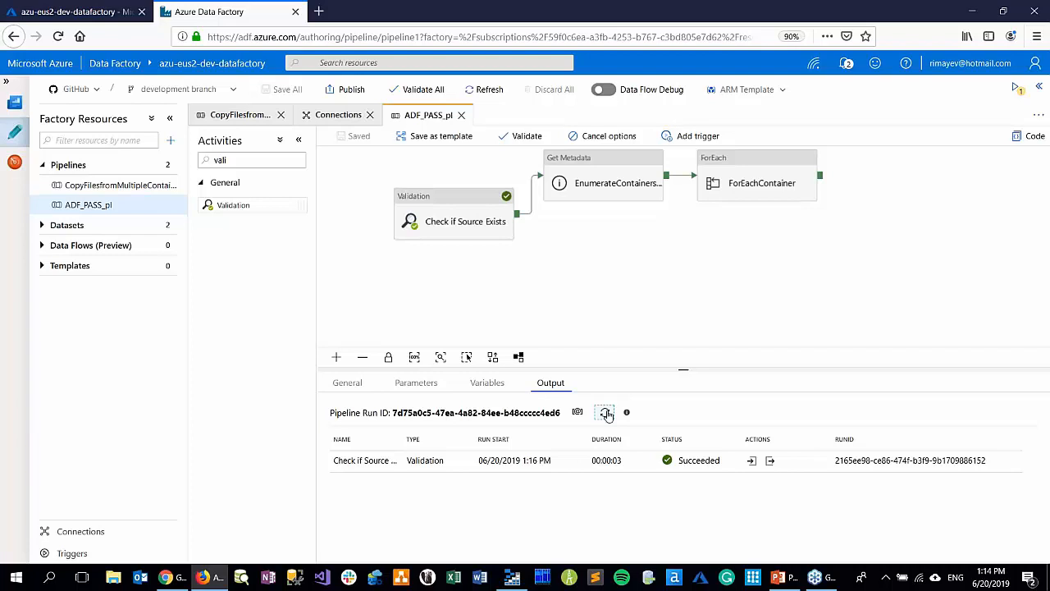
pyautogui.click(606, 412)
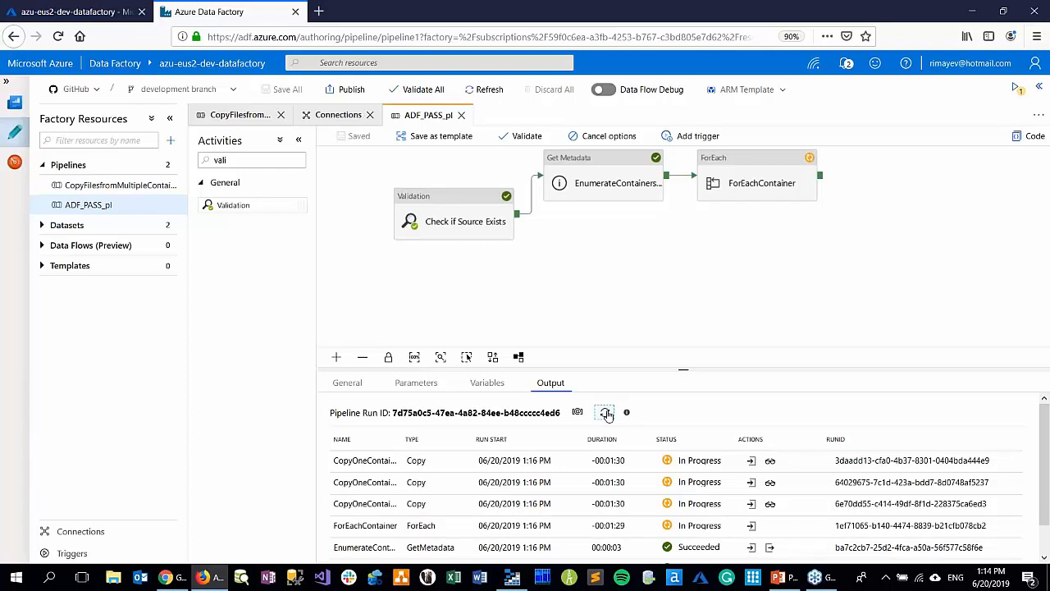
pyautogui.click(607, 414)
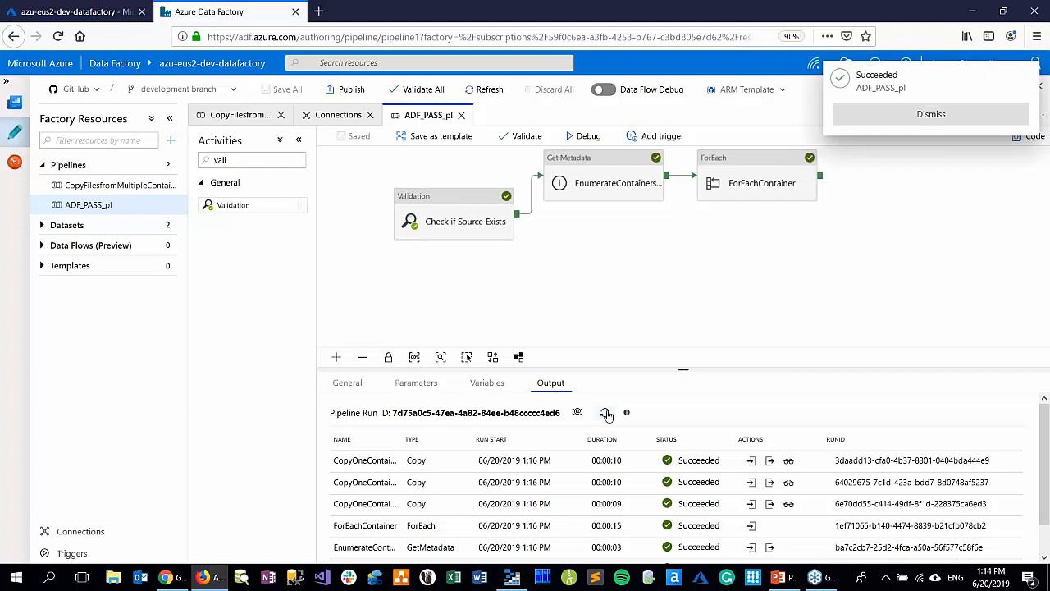
pyautogui.click(930, 115)
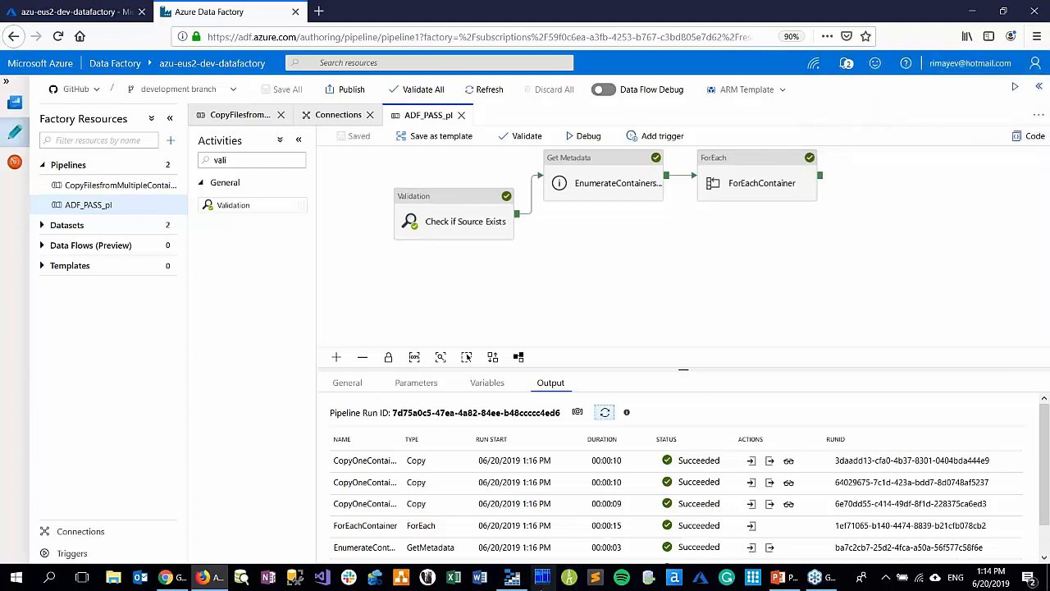
# Switch to Azure Storage Explorer, refresh the storesales-staging container and examine the files in its store_02 folder
pyautogui.click(512, 577)
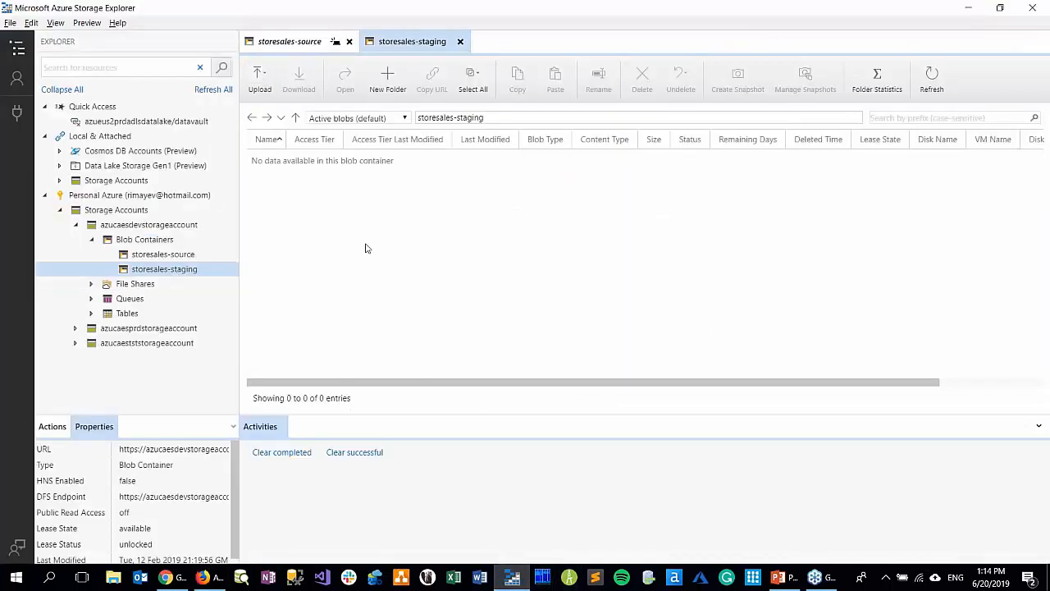
pyautogui.click(934, 75)
pyautogui.click(941, 91)
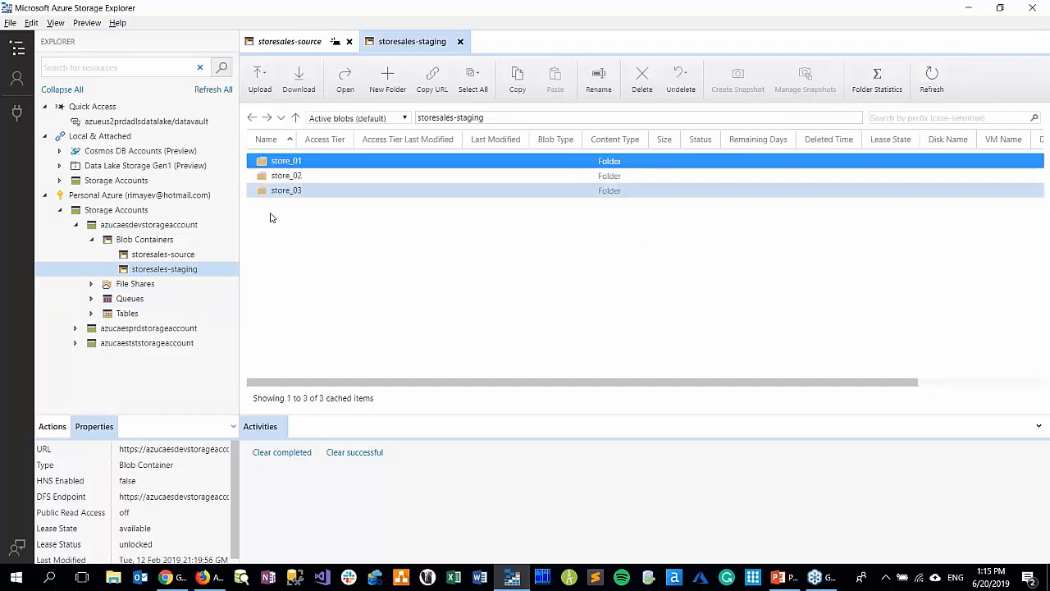
pyautogui.click(287, 176)
pyautogui.doubleClick(286, 175)
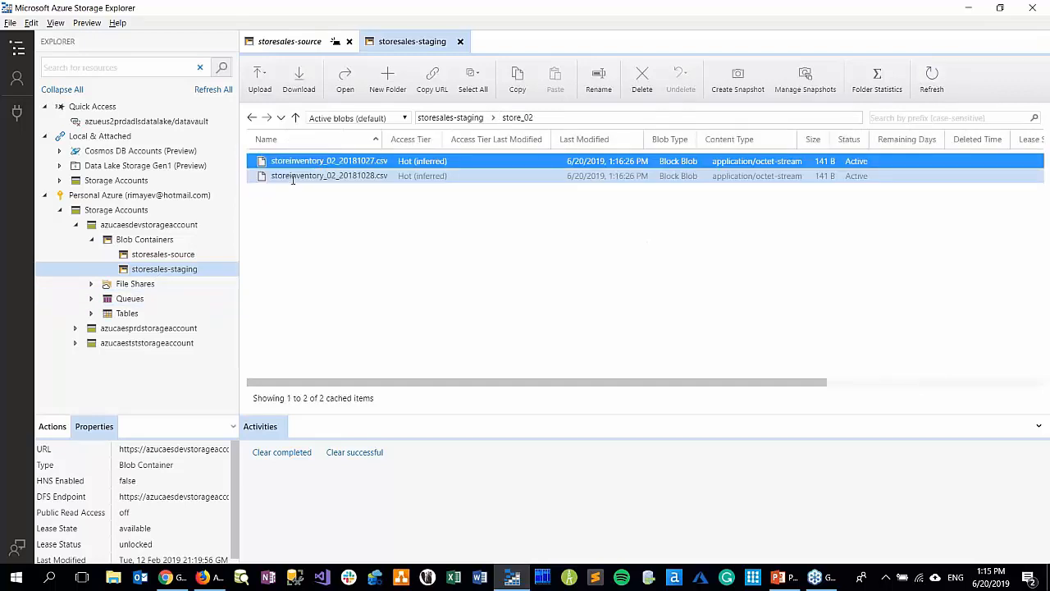
pyautogui.hotkey('alt', 'Tab')
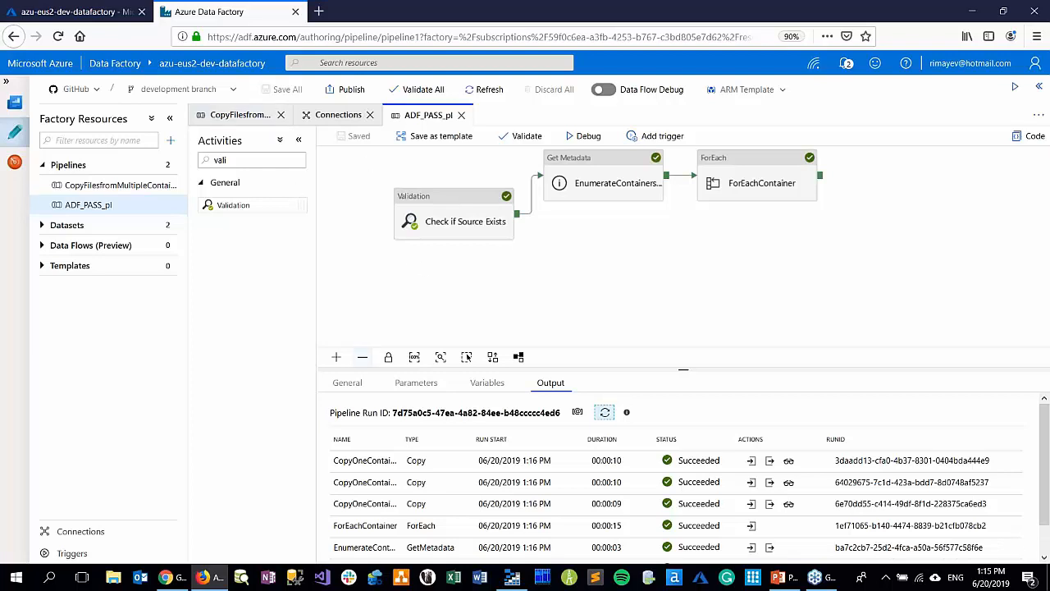
# Switch to PowerPoint and show slide 7, Merging ADF with CI/CD, in full screen before leaving the slide show
pyautogui.click(778, 576)
pyautogui.click(42, 363)
pyautogui.click(911, 557)
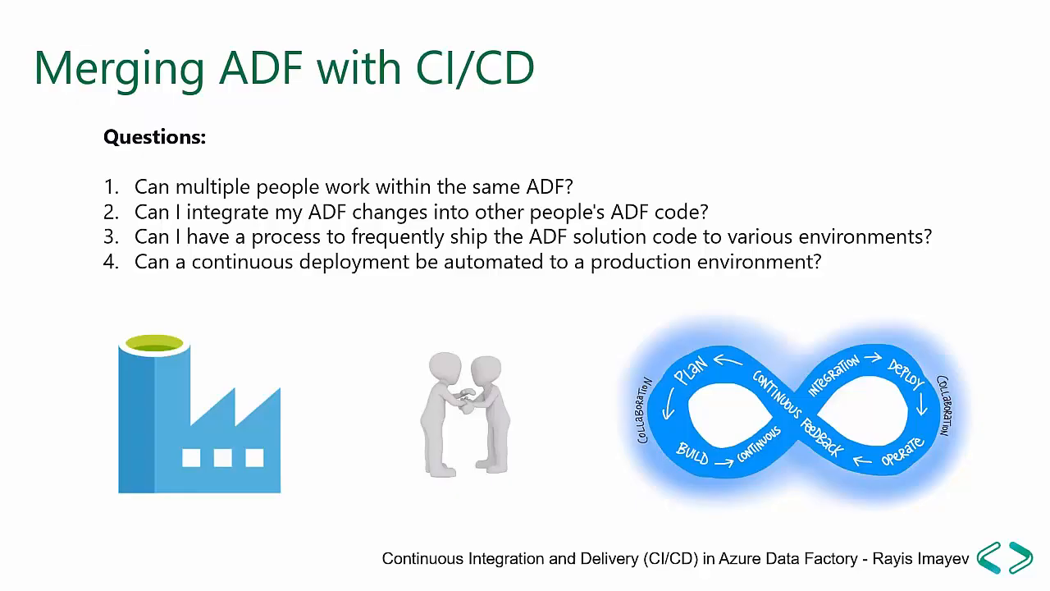
pyautogui.press('Escape')
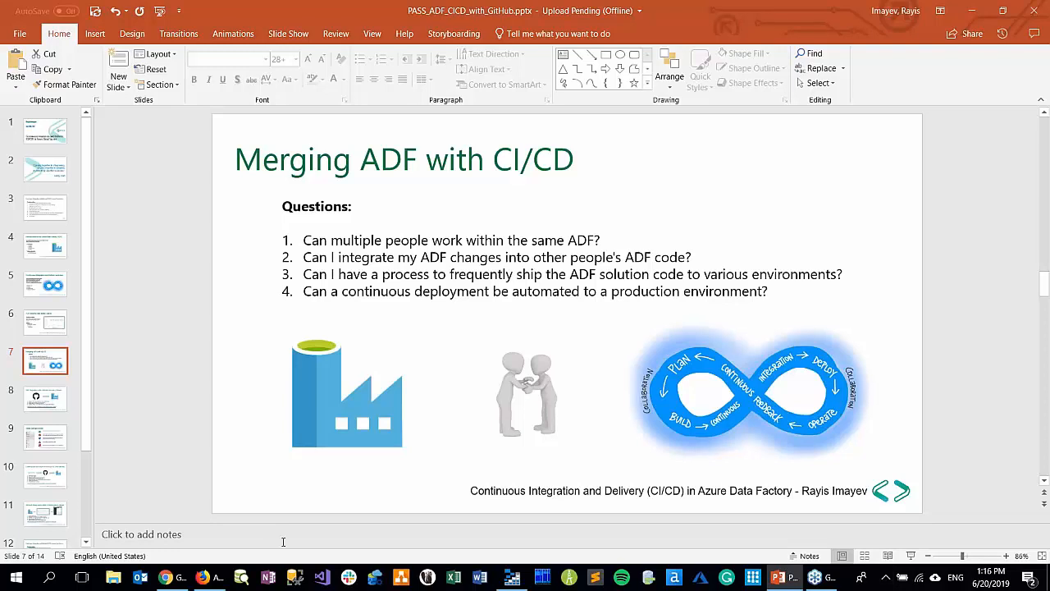
# Return to Azure Data Factory and examine the factory's Git repository settings on the overview page without changing them
pyautogui.click(202, 577)
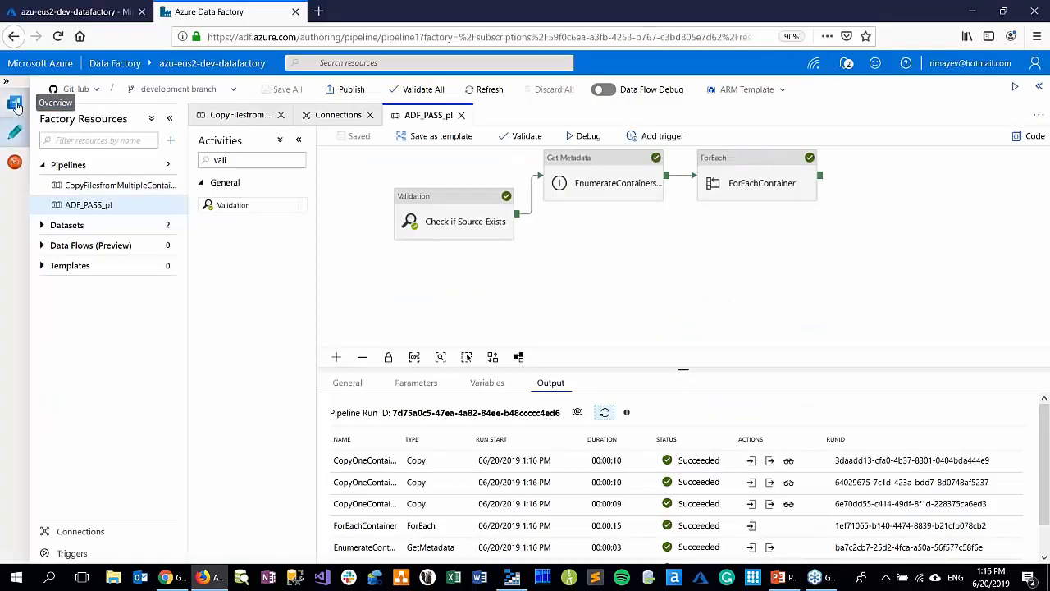
pyautogui.click(15, 104)
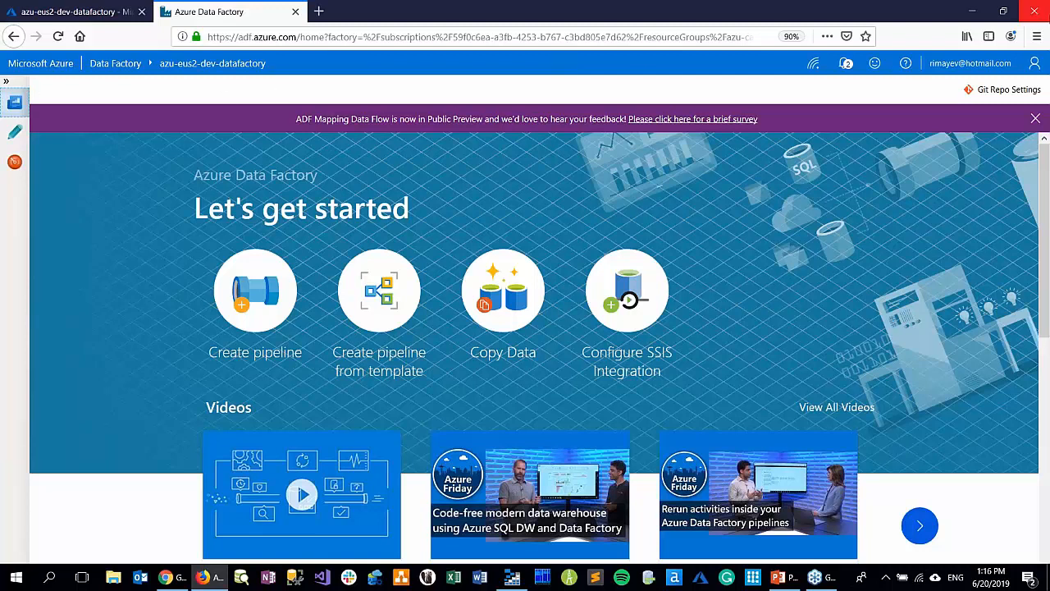
pyautogui.click(1005, 91)
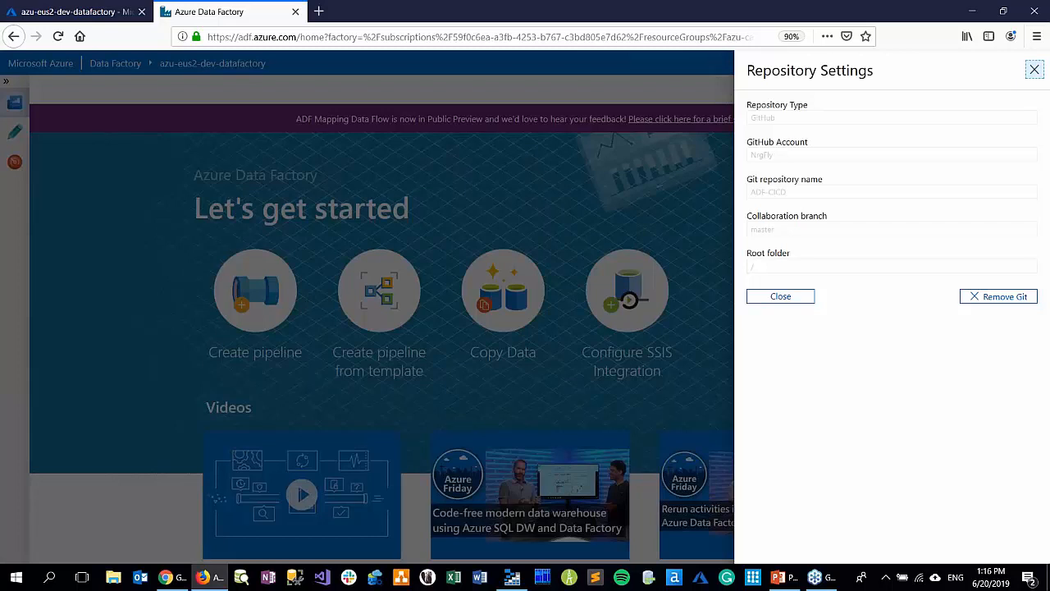
pyautogui.click(794, 297)
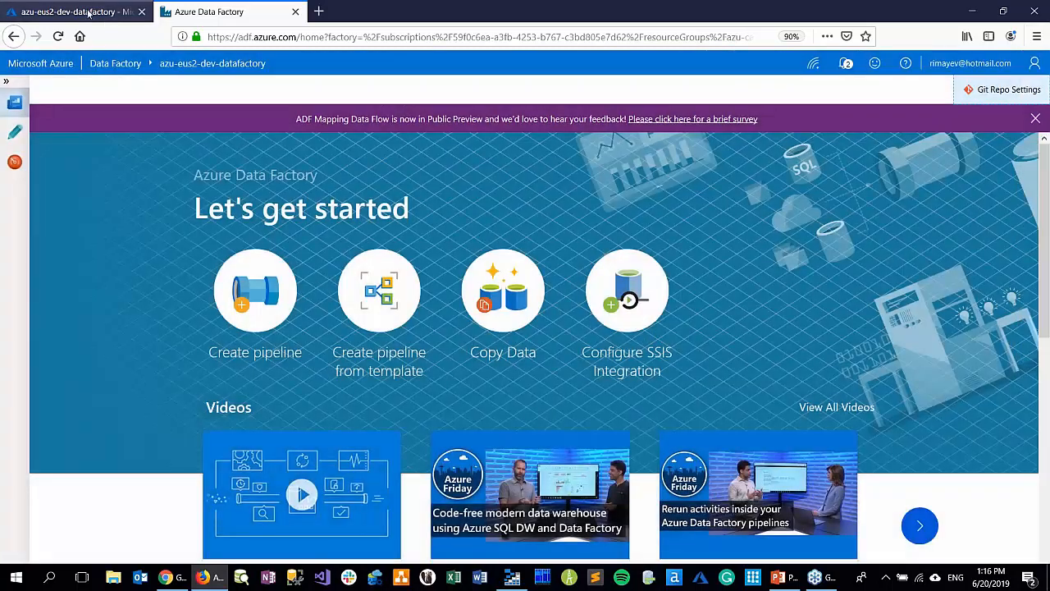
# Open the azu-eus2-tst-datafactory resource from the Azure portal home page and launch its authoring and monitoring site
pyautogui.click(88, 12)
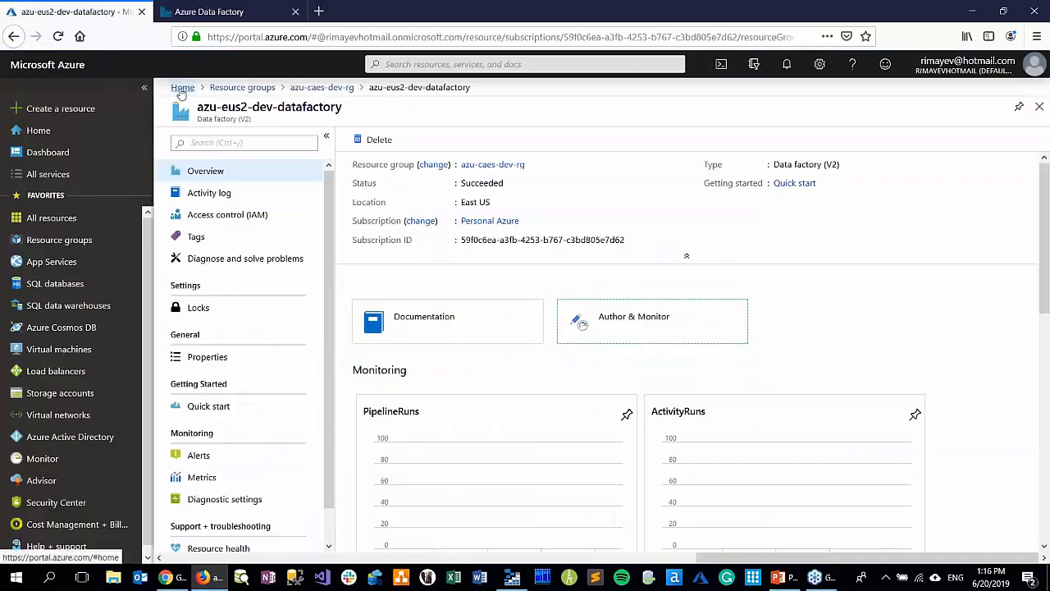
pyautogui.click(182, 87)
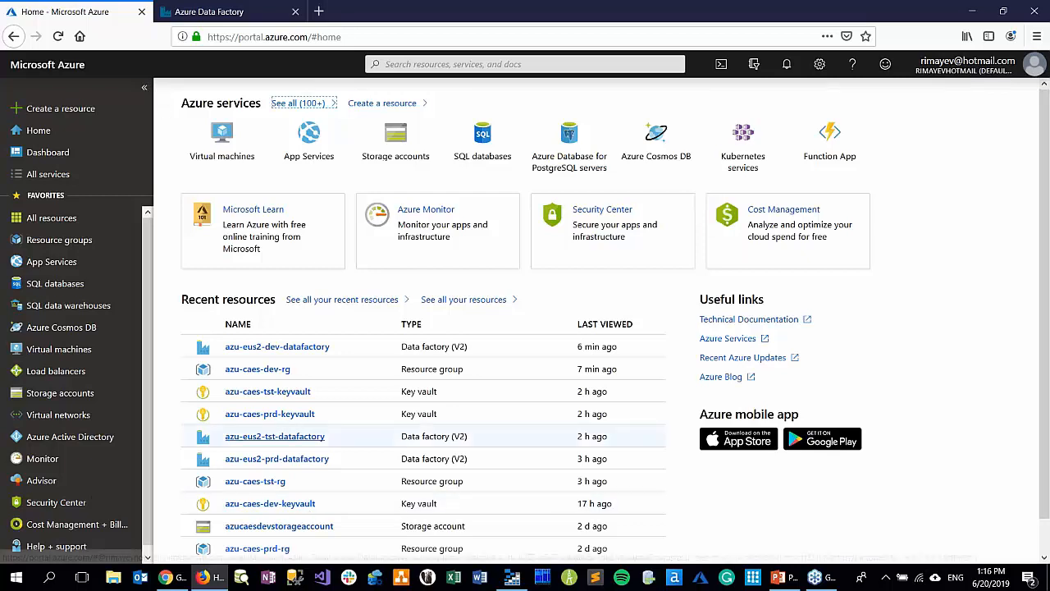
pyautogui.click(273, 440)
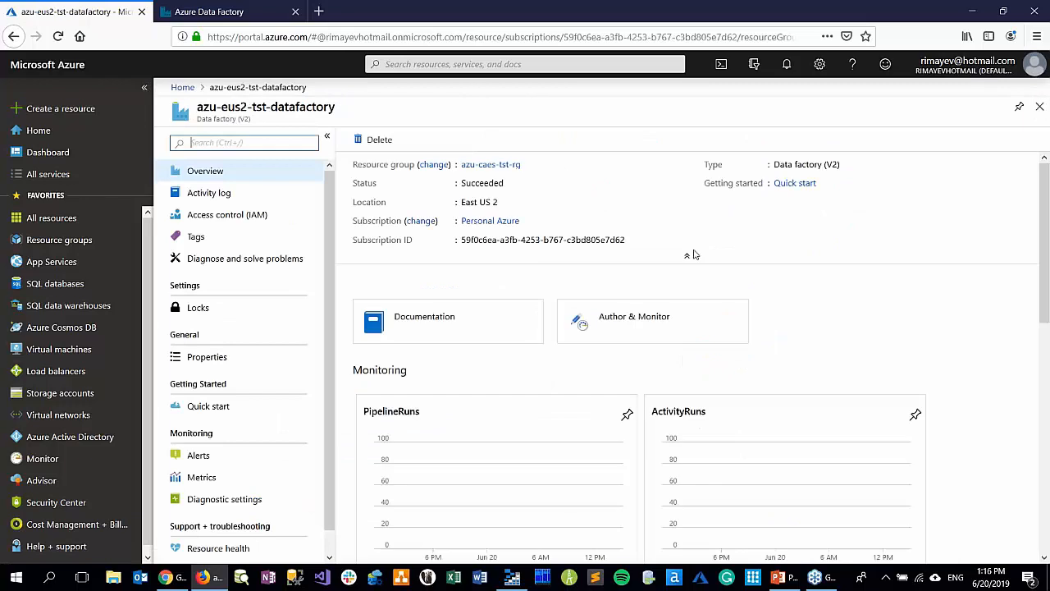
pyautogui.click(630, 325)
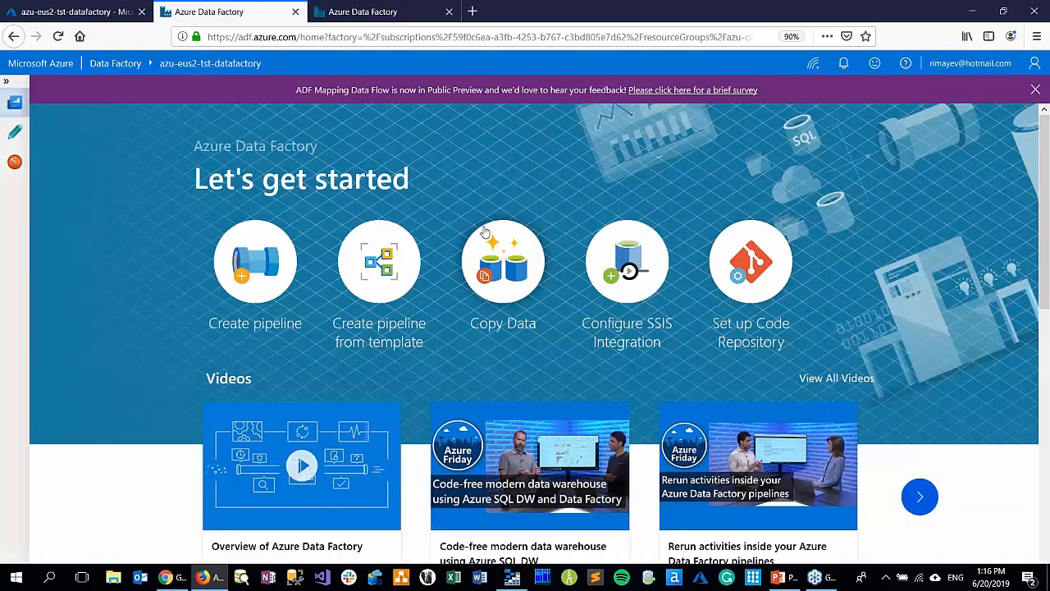
# Start the test factory's code repository setup with GitHub as the type, enter the GitHub account name and choose the ADF-CICD repository
pyautogui.click(747, 264)
pyautogui.click(805, 159)
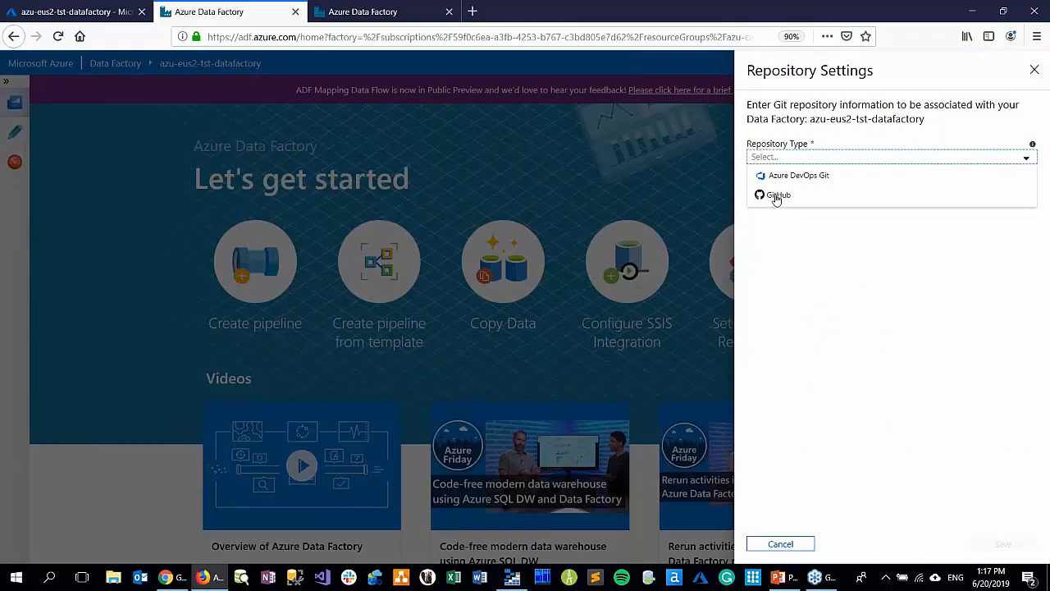
pyautogui.click(777, 195)
pyautogui.click(787, 215)
pyautogui.write('NrgFly')
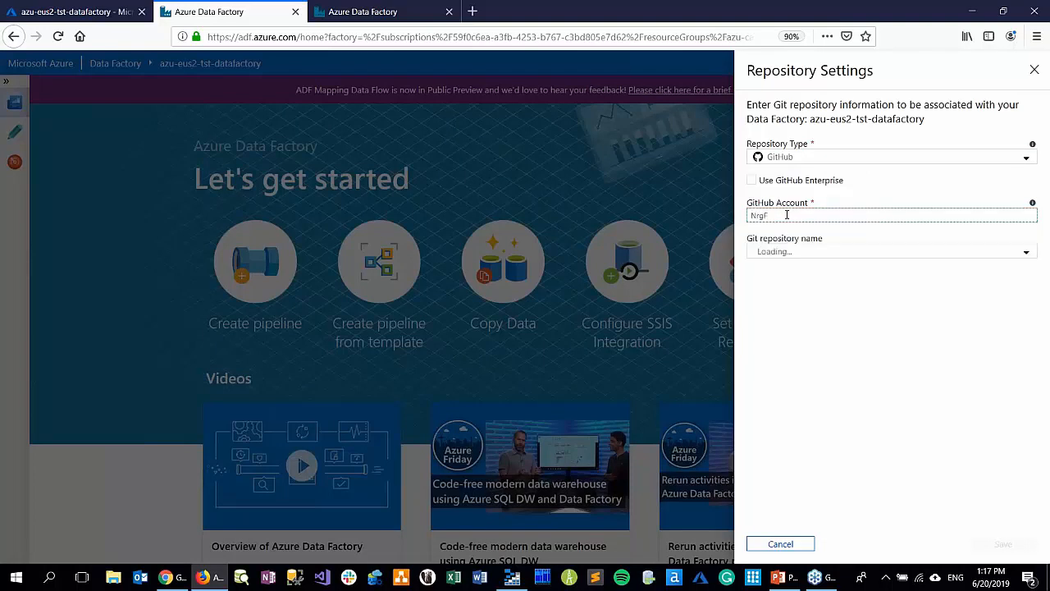
pyautogui.click(787, 260)
pyautogui.click(787, 260)
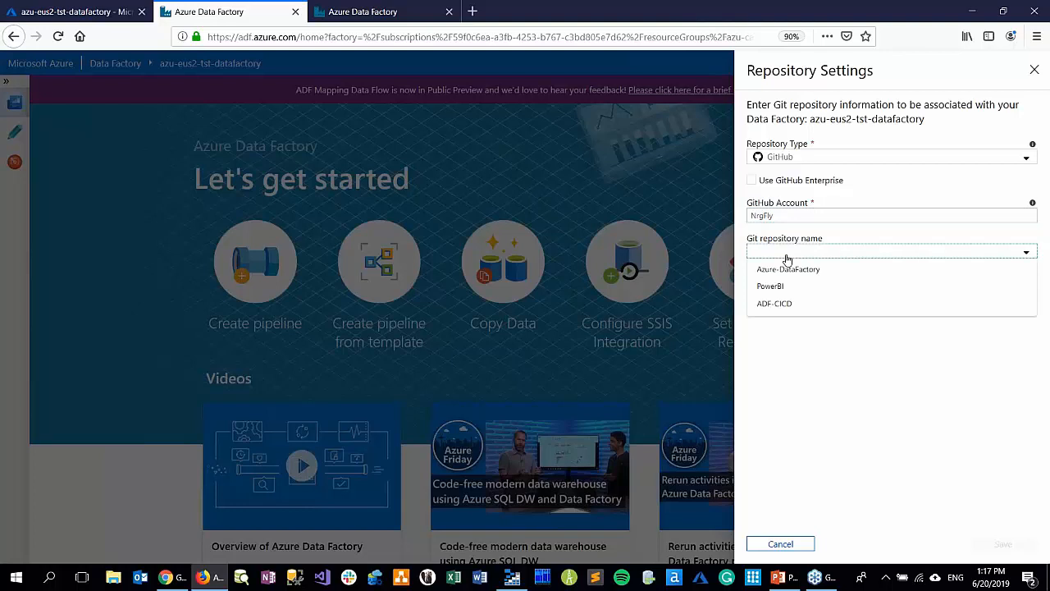
pyautogui.click(775, 304)
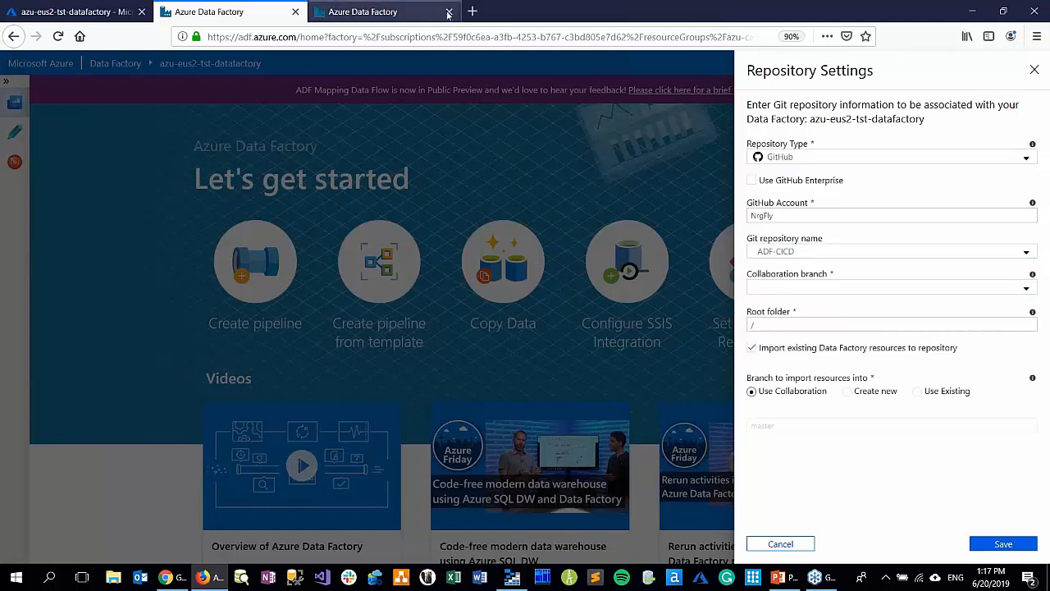
# Open the ADF-CICD repository on github.com in a new browser tab, view its development branch and examine the list of branches
pyautogui.click(474, 11)
pyautogui.write('github.com/')
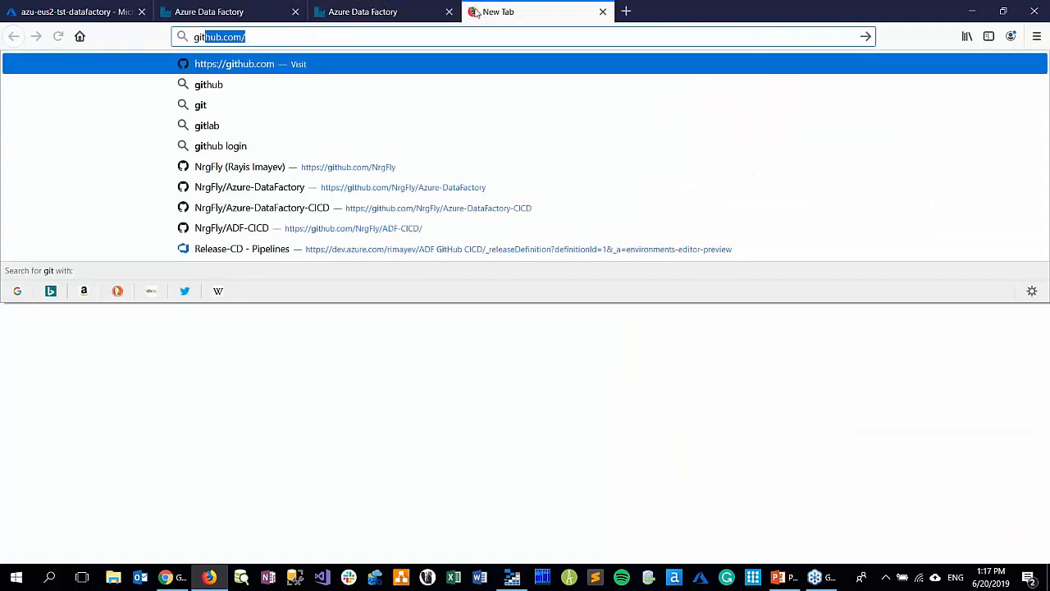
pyautogui.press('Return')
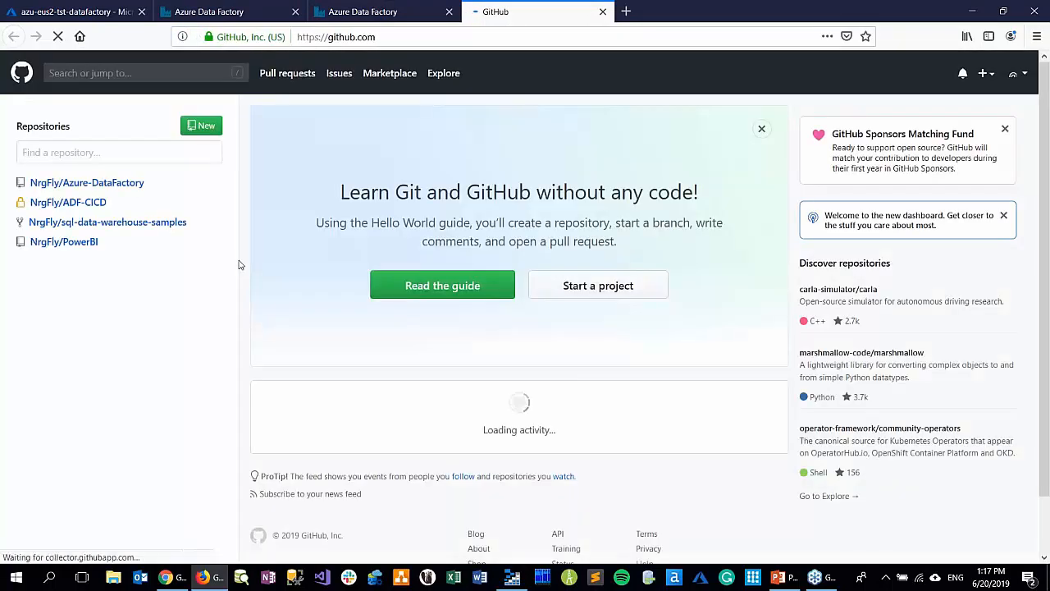
pyautogui.click(89, 206)
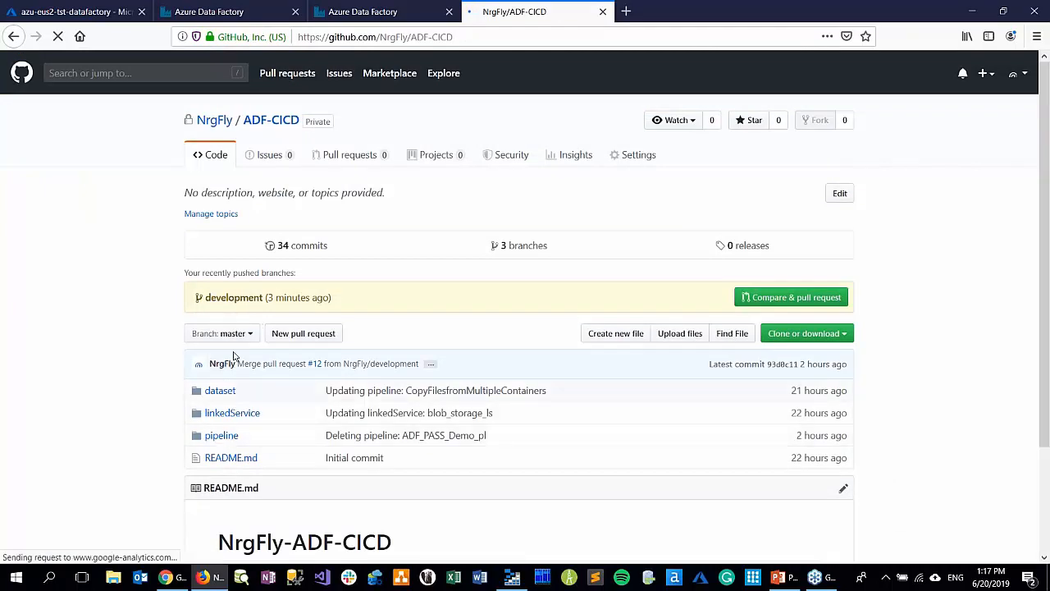
pyautogui.click(247, 337)
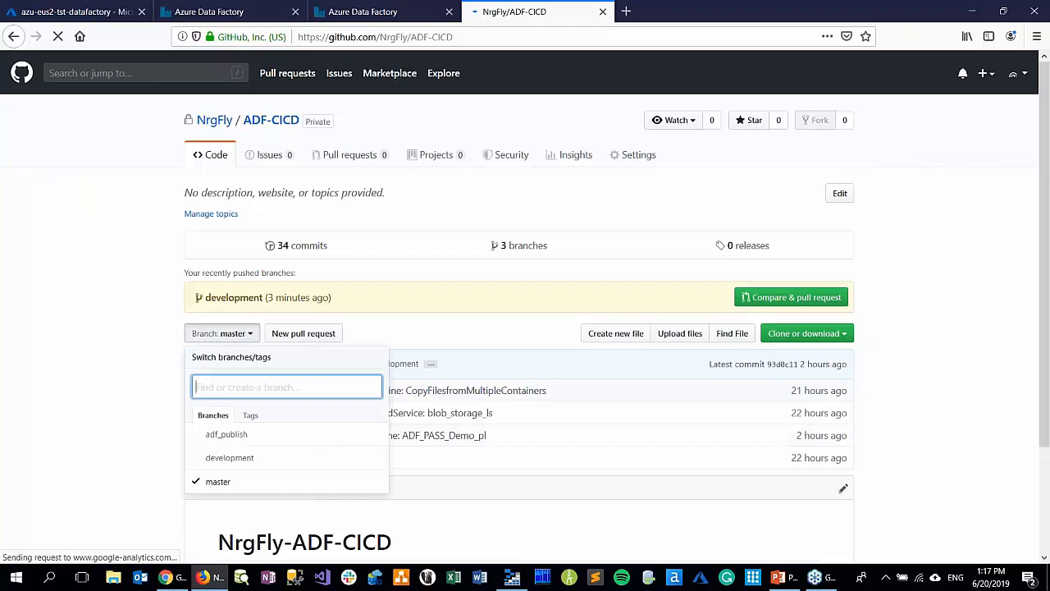
pyautogui.click(232, 458)
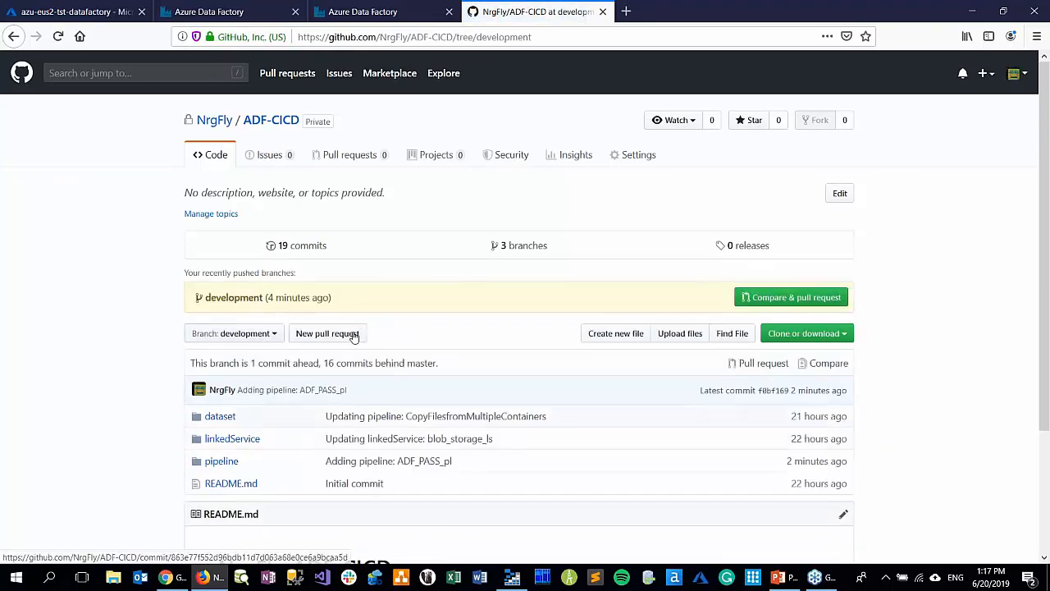
pyautogui.click(523, 245)
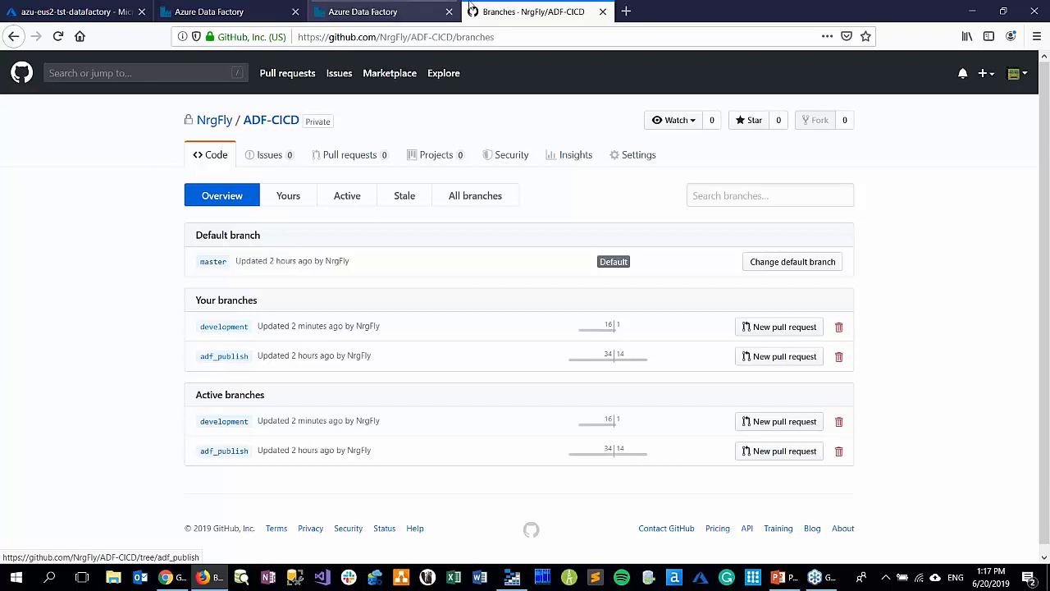
# Return to the test factory's repository settings, choose master as the collaboration branch, then cancel the setup and close the test factory
pyautogui.click(394, 15)
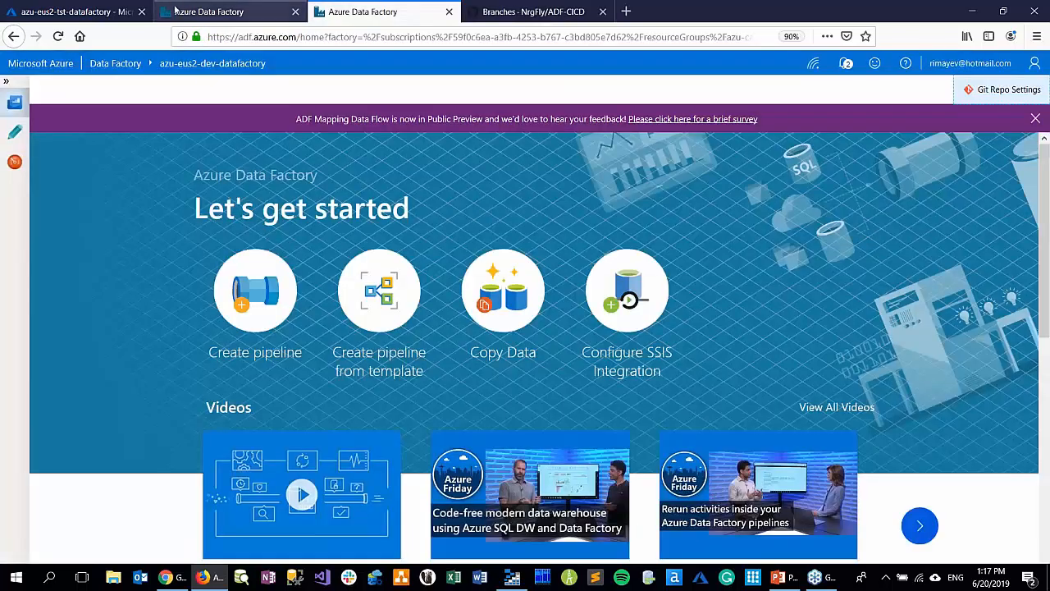
pyautogui.click(176, 12)
pyautogui.click(810, 287)
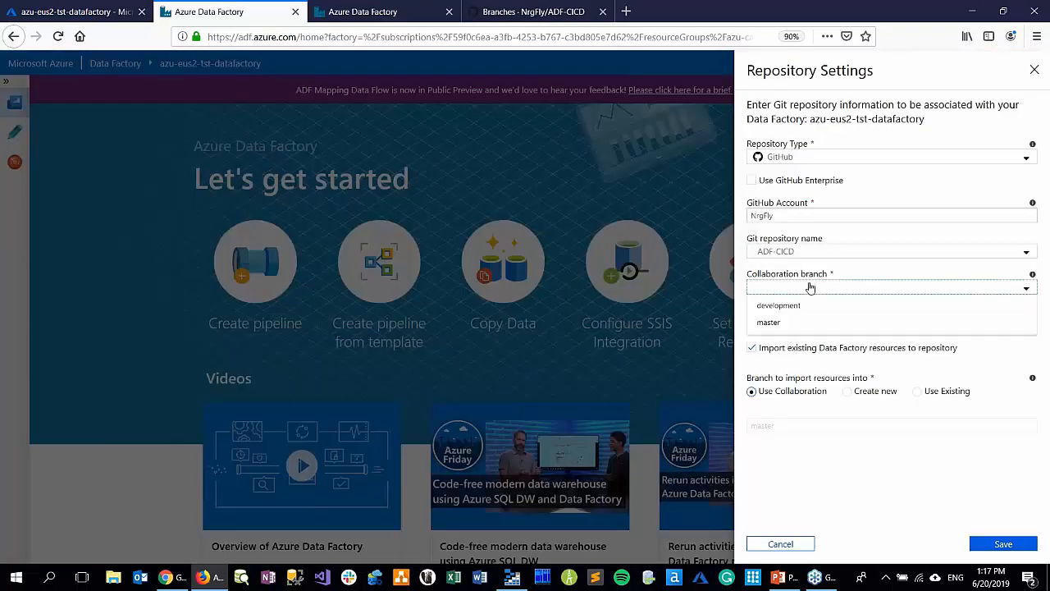
pyautogui.click(796, 325)
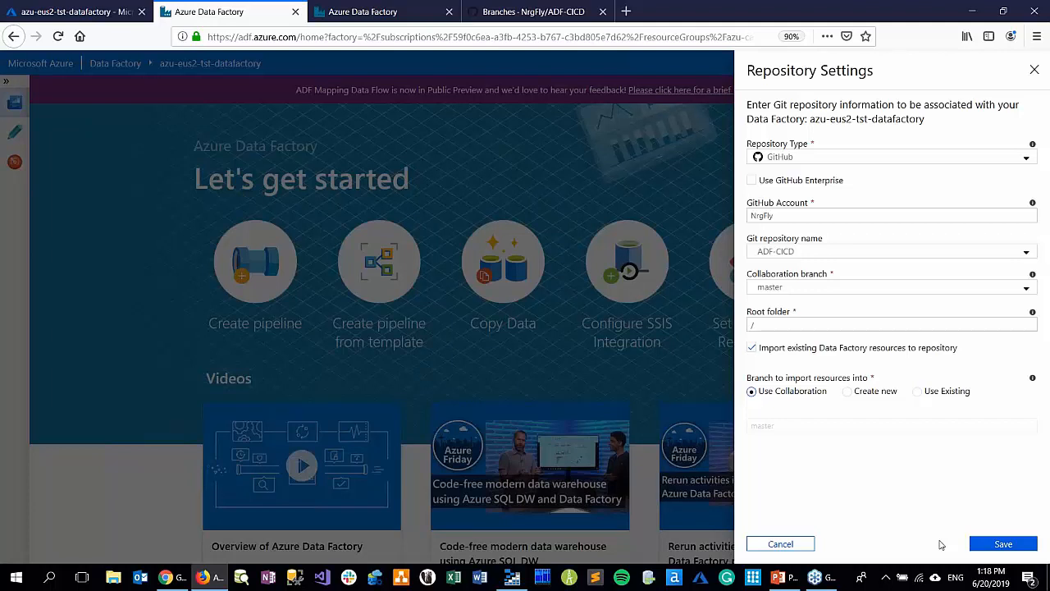
pyautogui.click(780, 543)
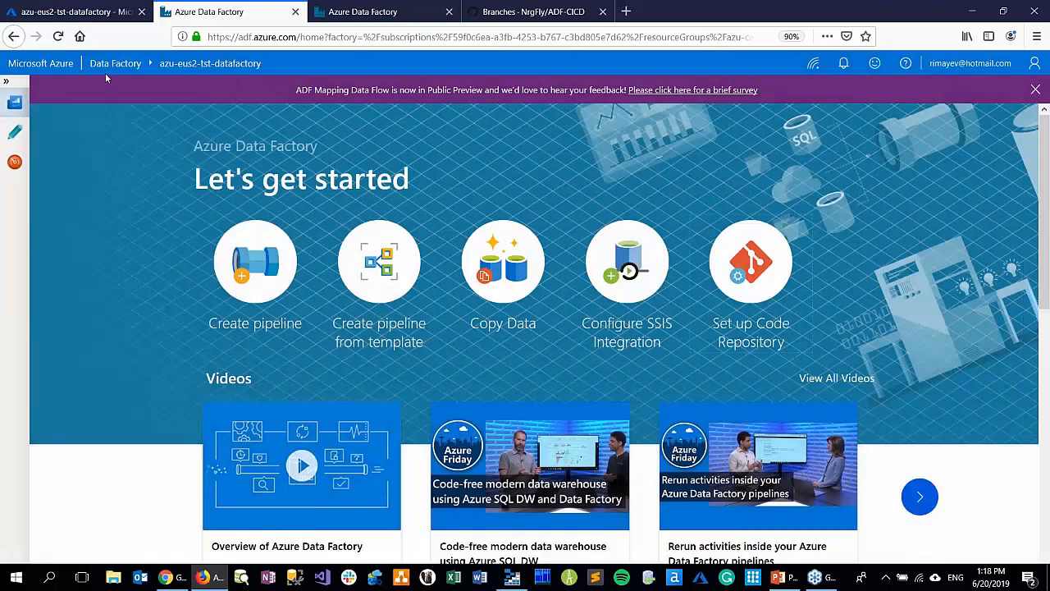
pyautogui.click(296, 12)
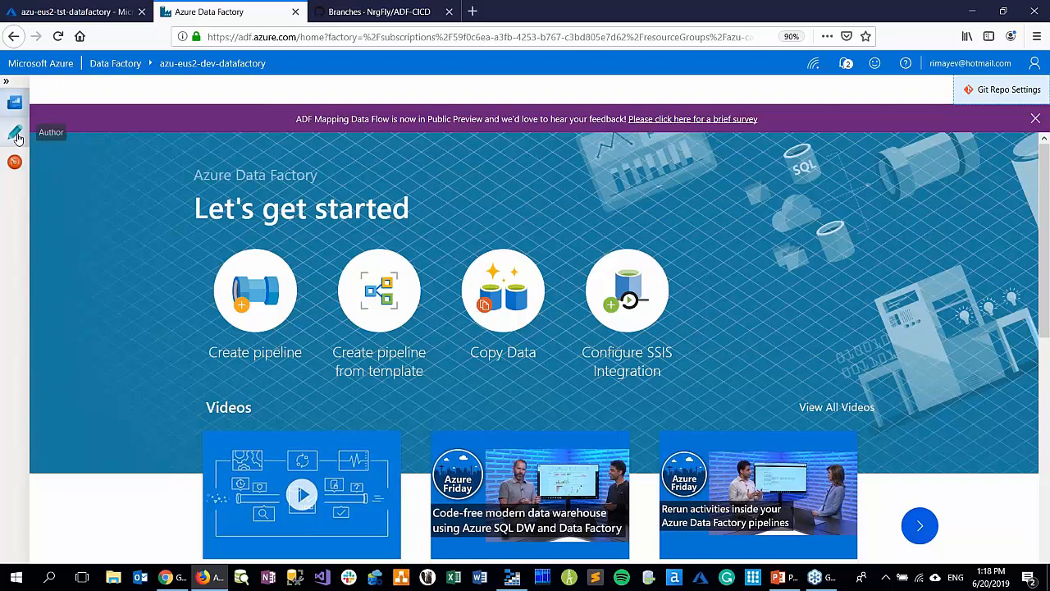
# Compare the pipelines on the development and master branches in the development factory's authoring view, returning to the development branch
pyautogui.click(17, 136)
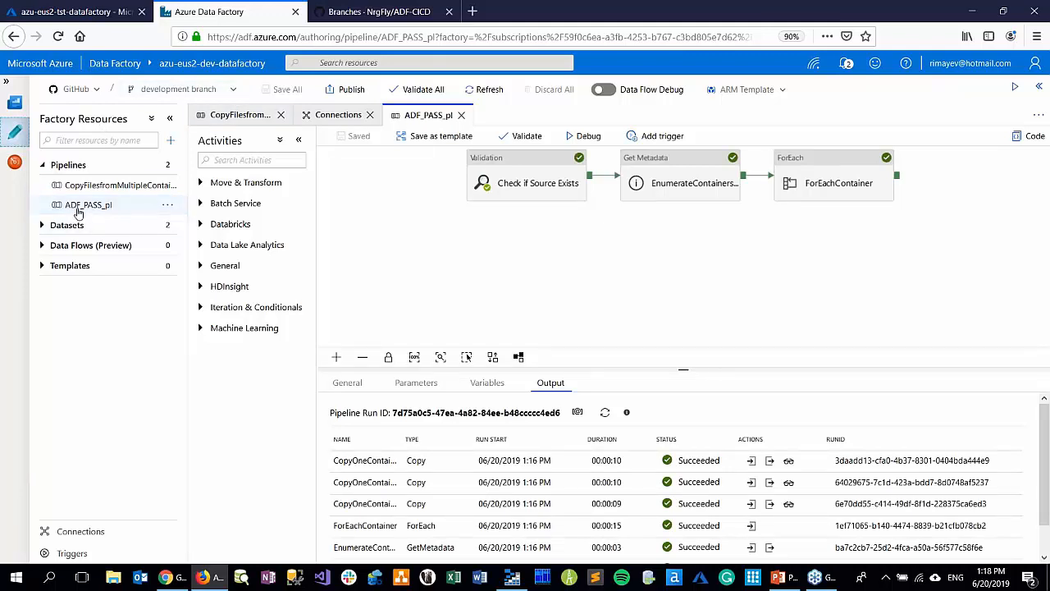
pyautogui.click(137, 205)
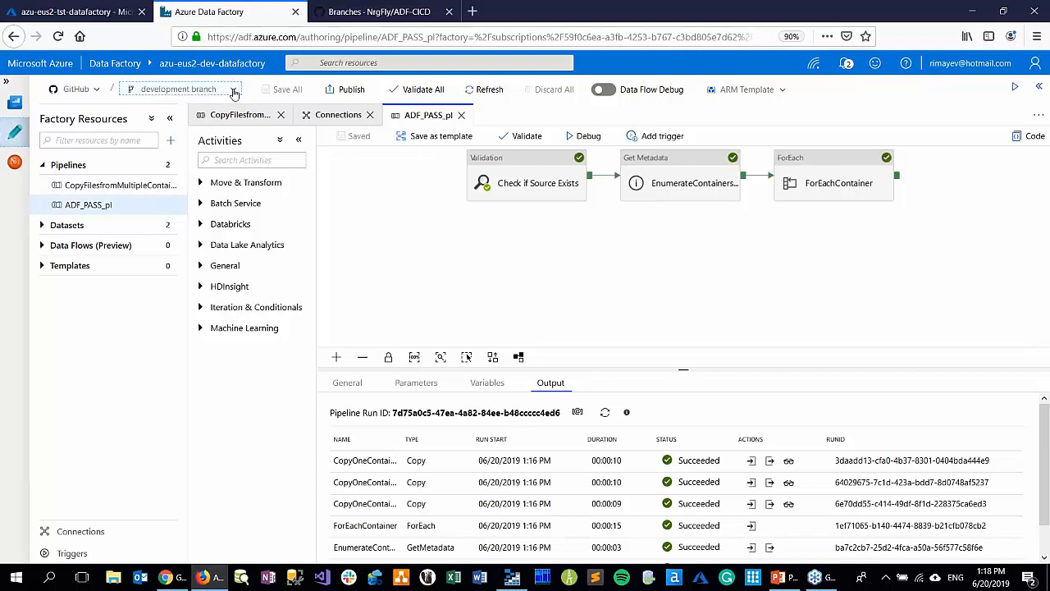
pyautogui.click(234, 90)
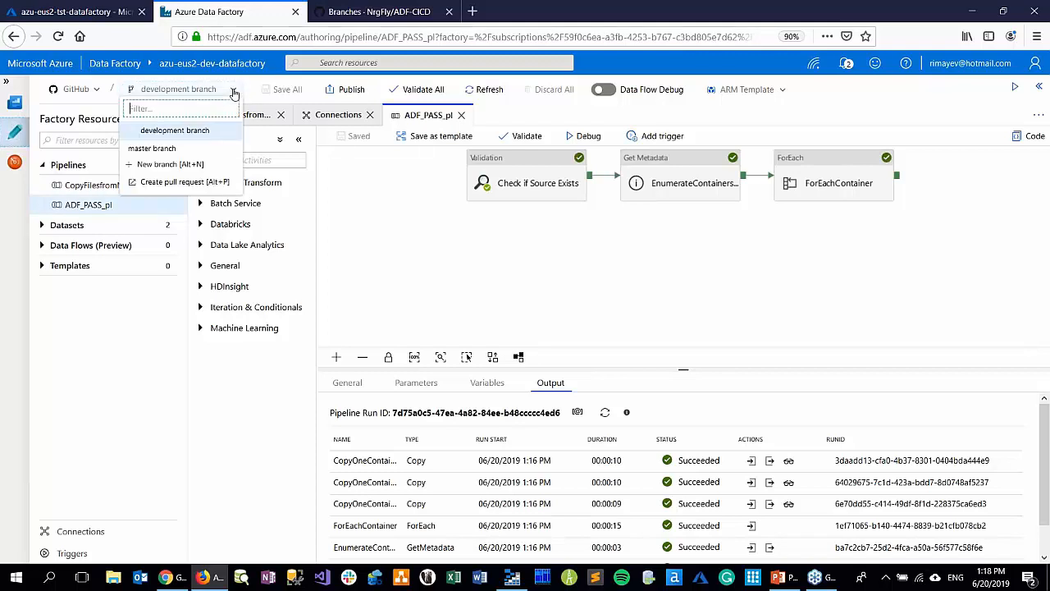
pyautogui.click(174, 149)
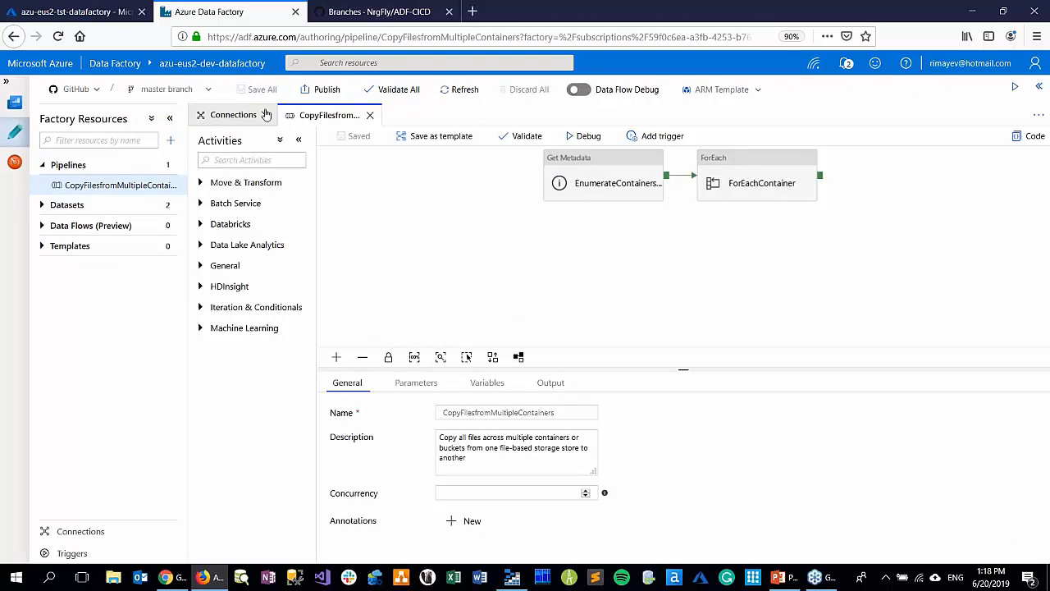
pyautogui.click(205, 91)
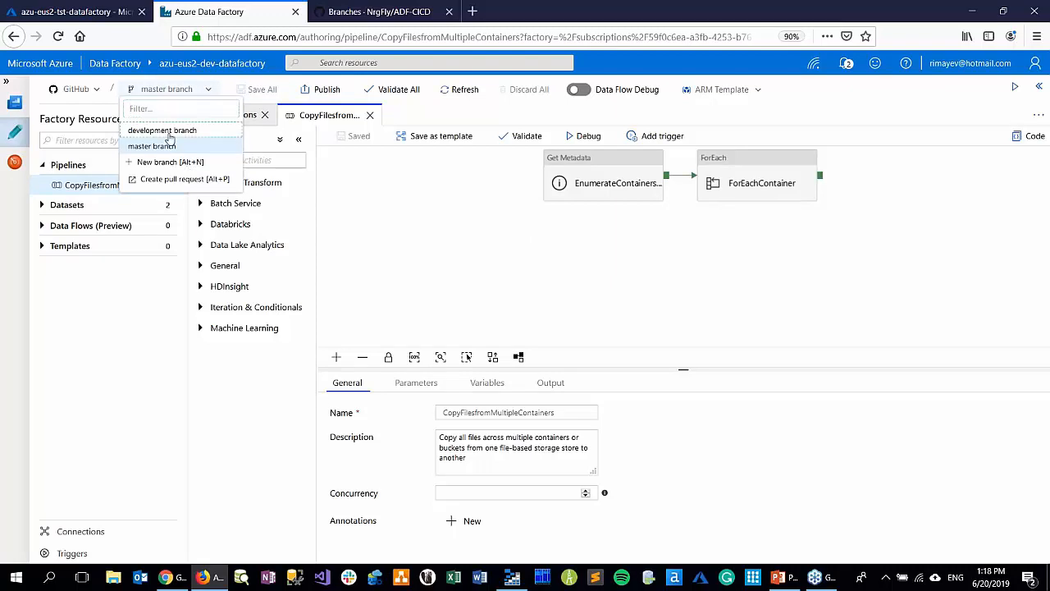
pyautogui.click(164, 133)
# Create a GitHub pull request from development into master with the title "Adding pipeline: ADF_PASS_pl"
pyautogui.click(233, 91)
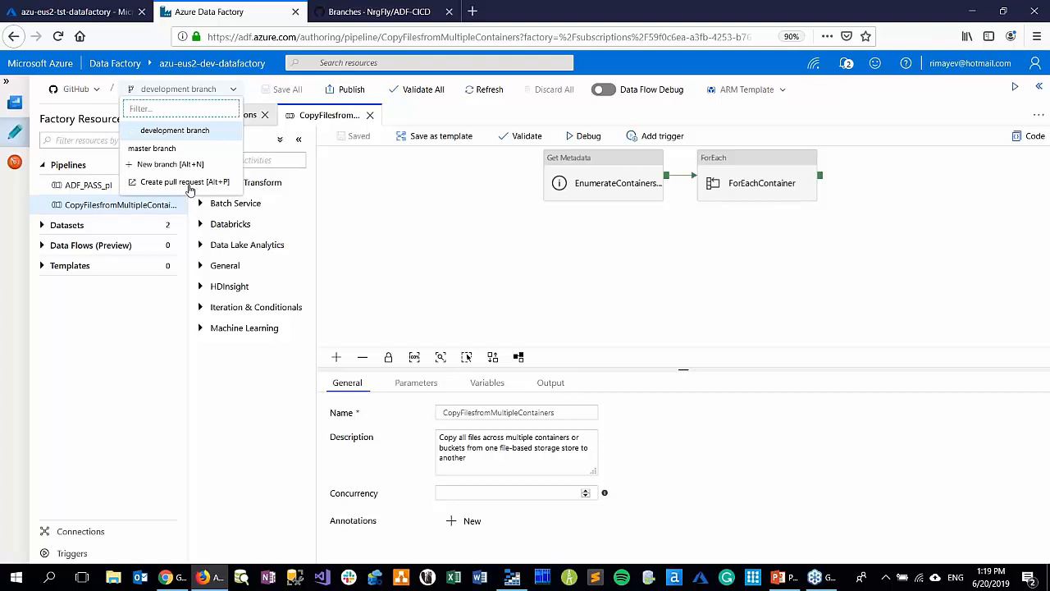
pyautogui.click(185, 182)
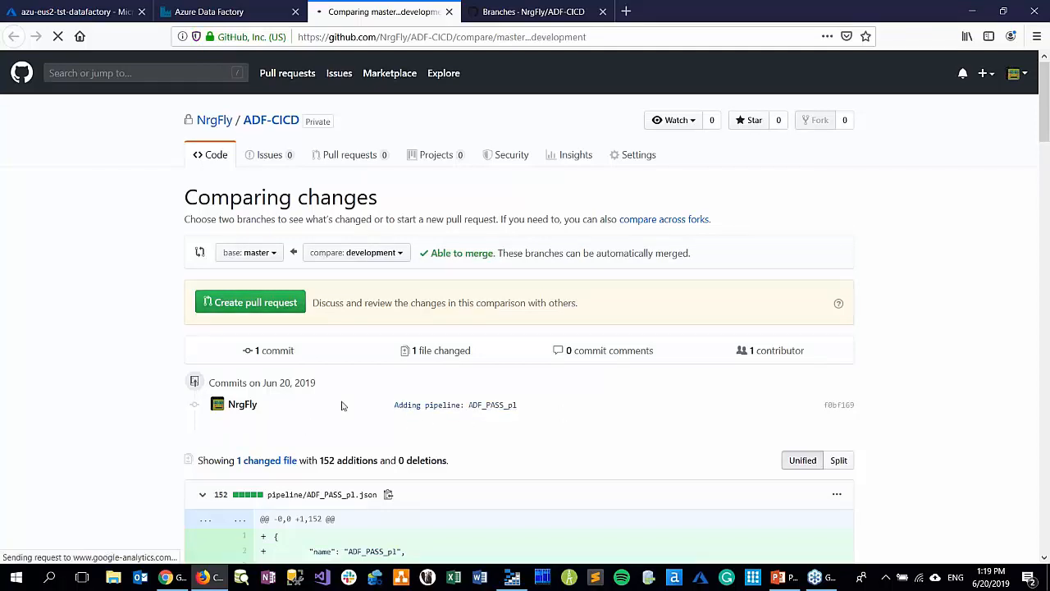
pyautogui.scroll(-2, 342, 405)
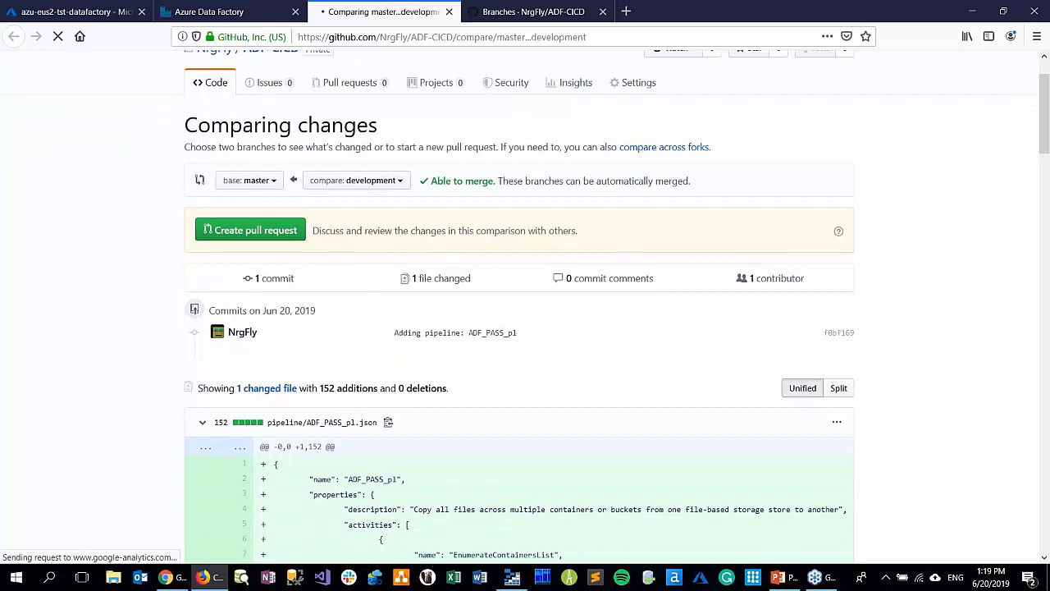
pyautogui.click(254, 232)
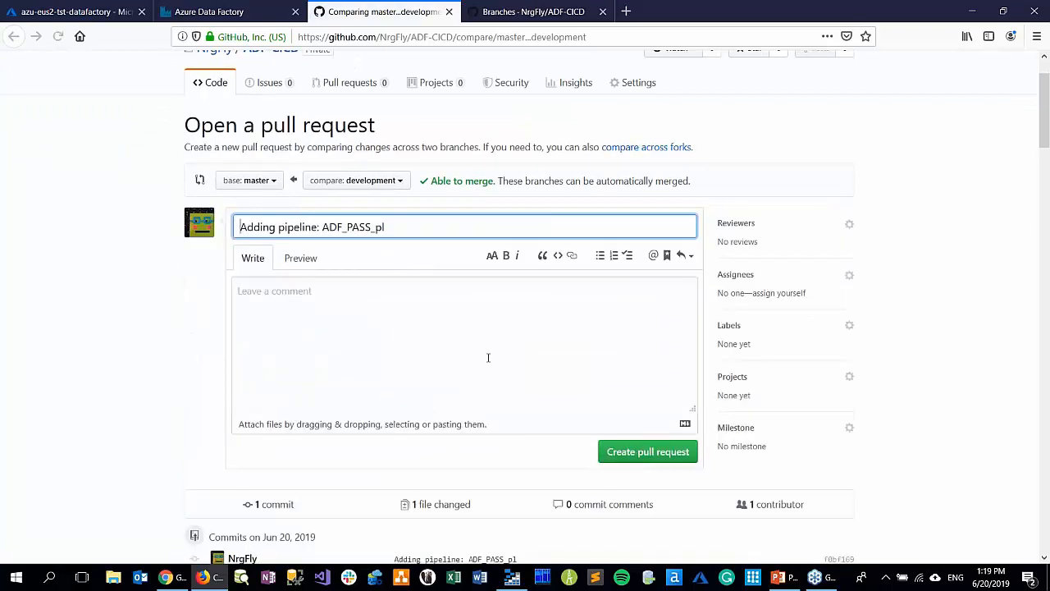
pyautogui.click(623, 457)
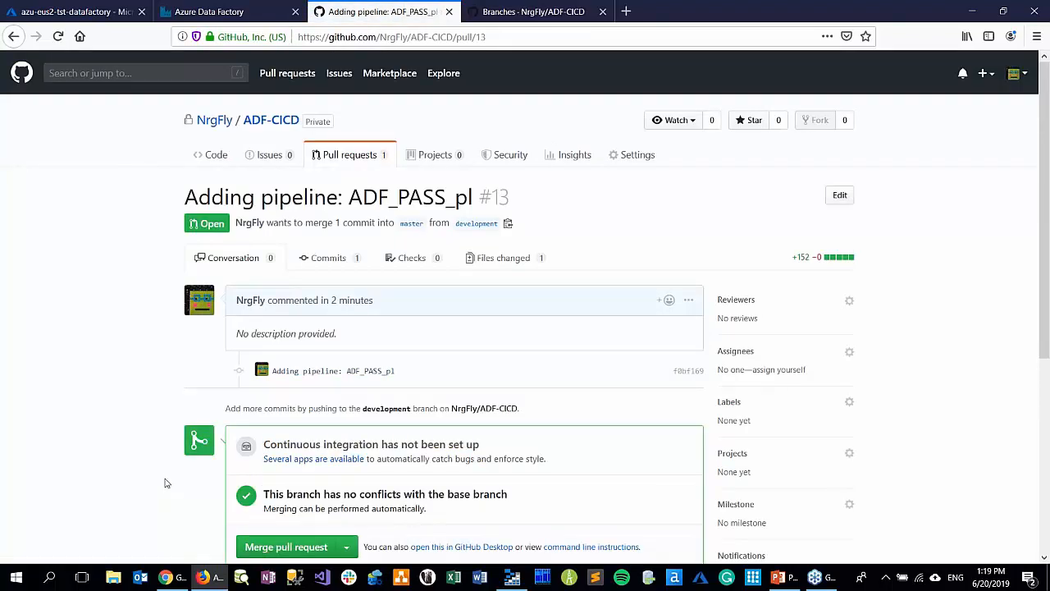
# Merge the ADF_PASS_pl pull request into master, confirm the merge and close the pull request page
pyautogui.scroll(-1, 164, 483)
pyautogui.scroll(-2, 164, 483)
pyautogui.click(279, 328)
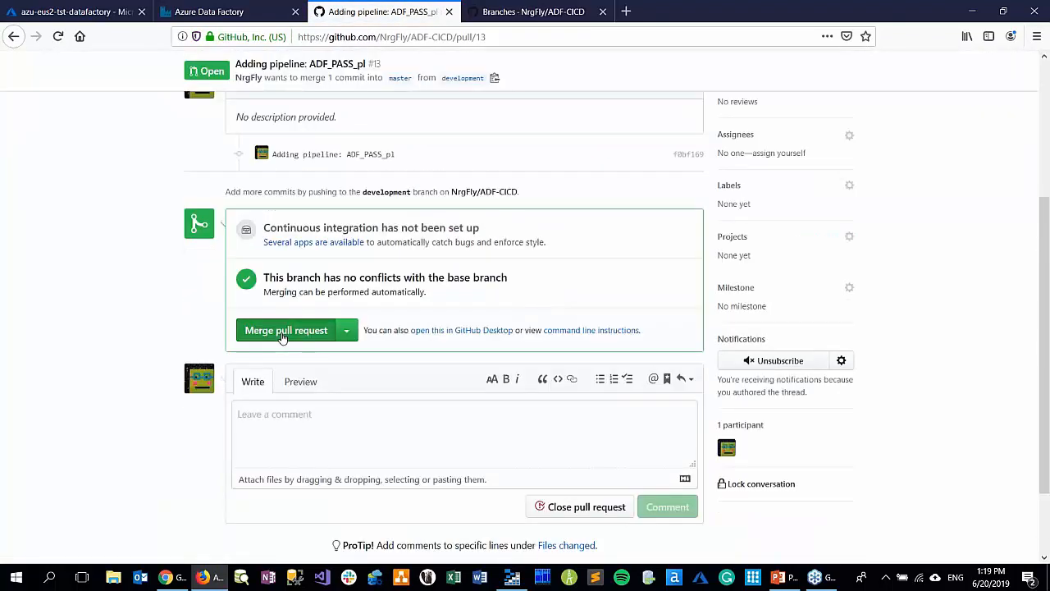
pyautogui.click(279, 322)
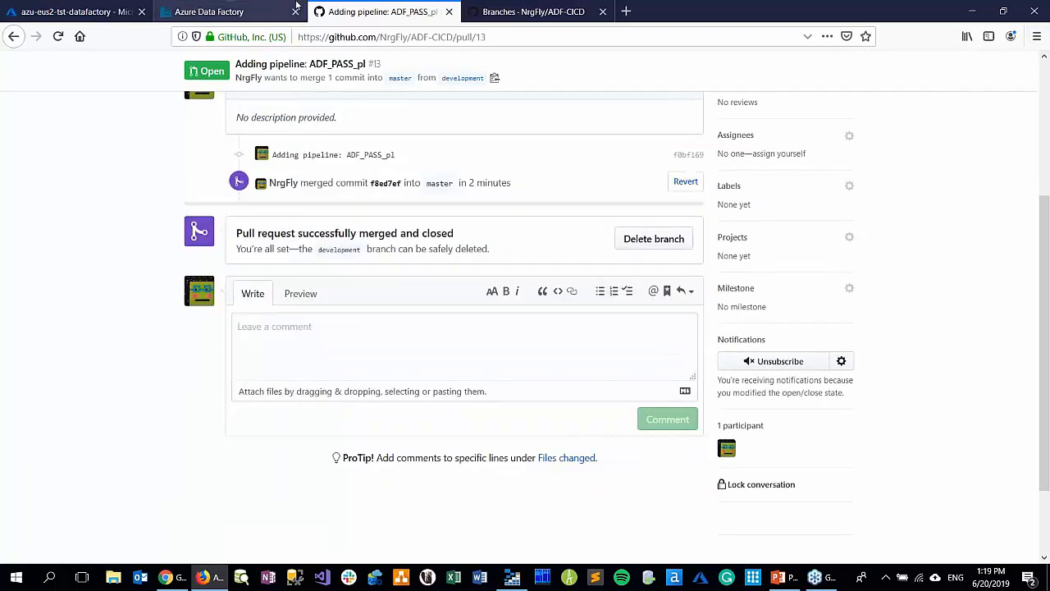
pyautogui.click(448, 12)
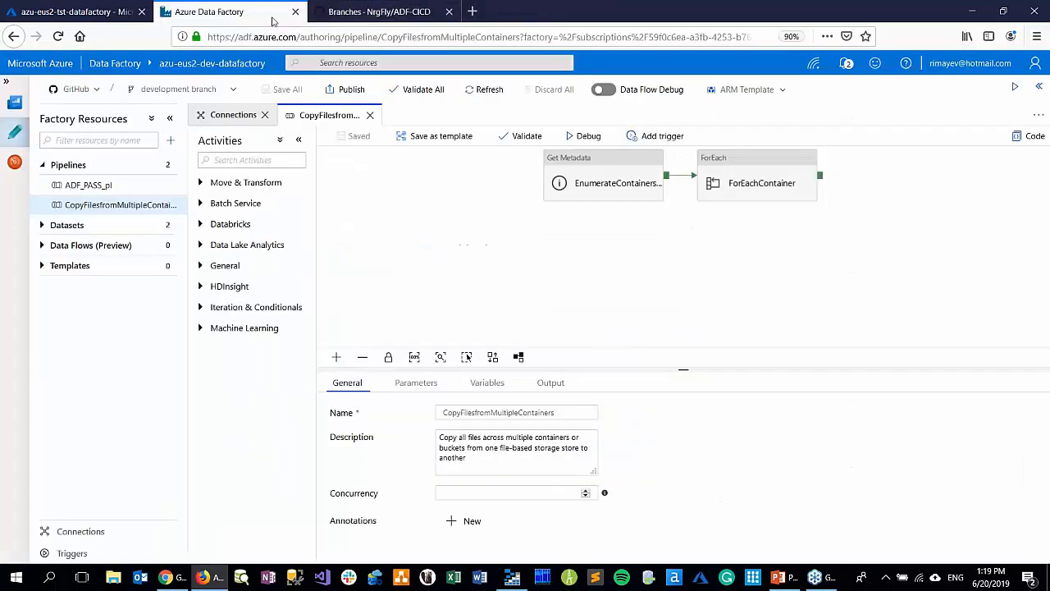
# Switch the development factory to the master branch and open the ADF_PASS_pl pipeline
pyautogui.click(233, 89)
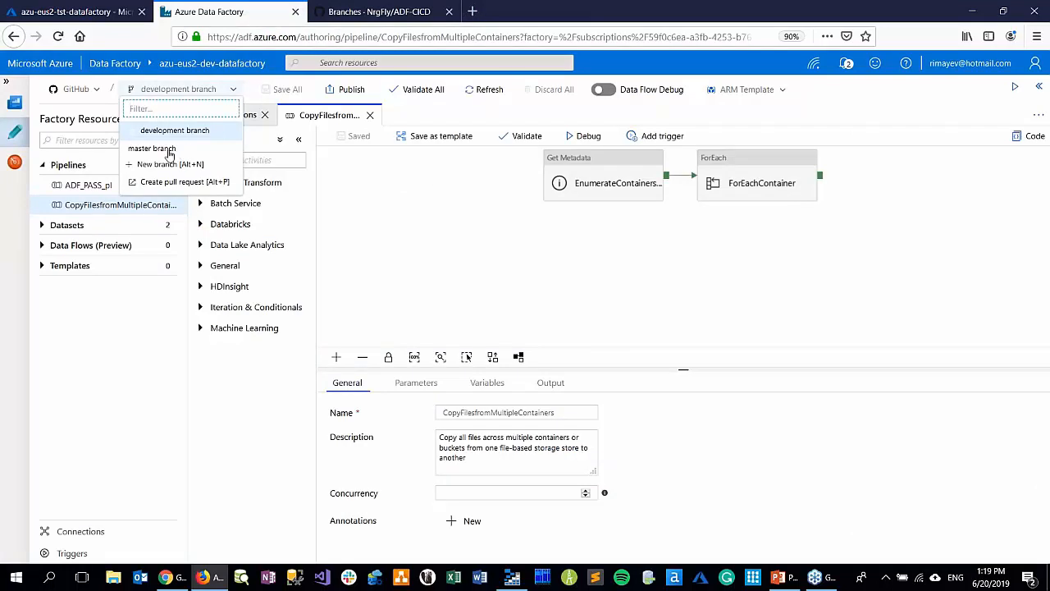
pyautogui.click(168, 147)
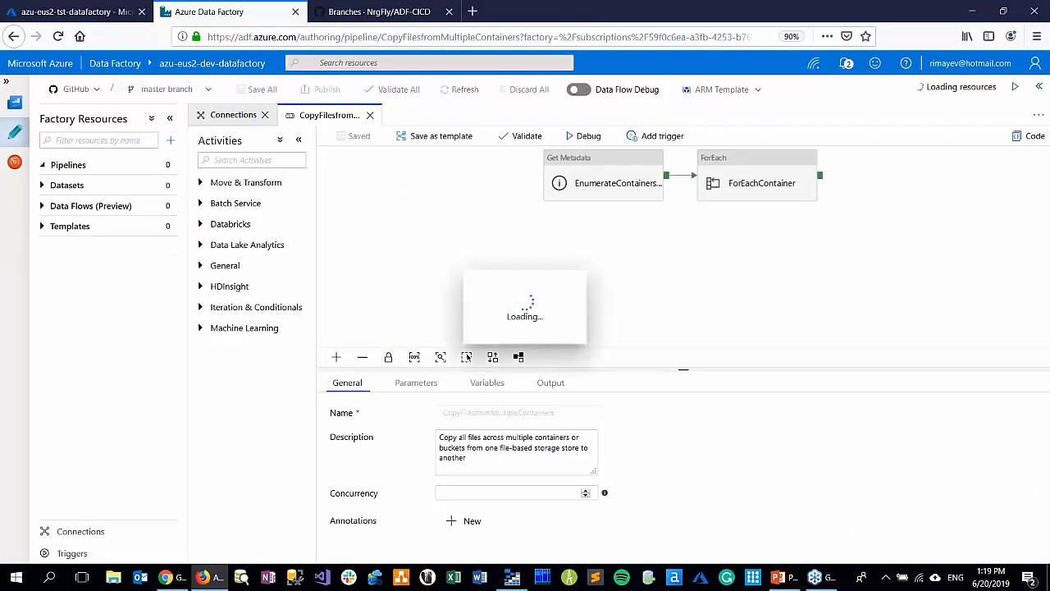
pyautogui.click(107, 187)
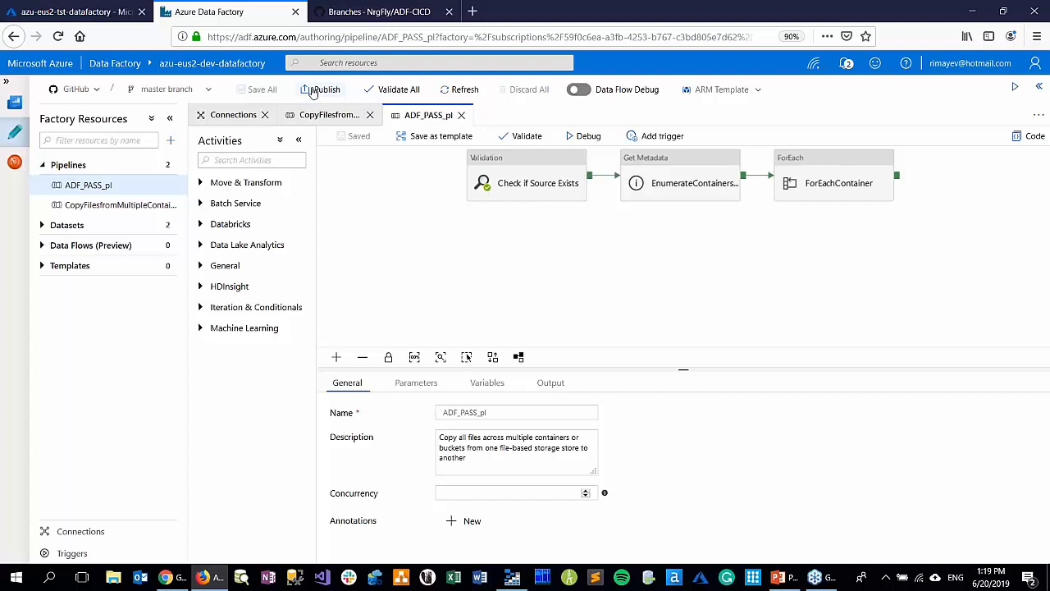
# Switch the development factory from GitHub to Data Factory mode and check the pipelines it has published
pyautogui.click(96, 91)
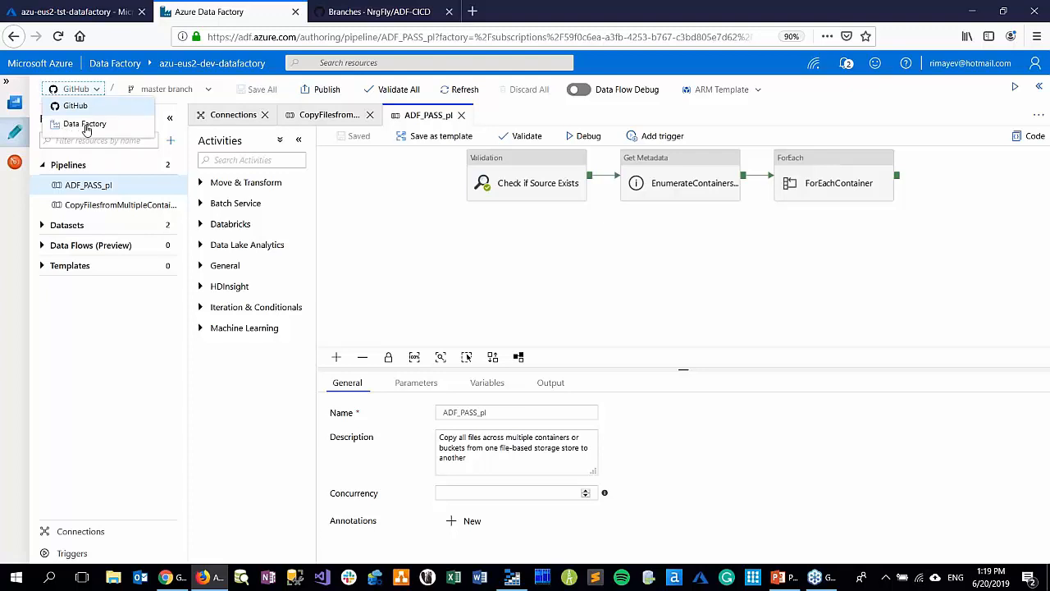
pyautogui.click(402, 211)
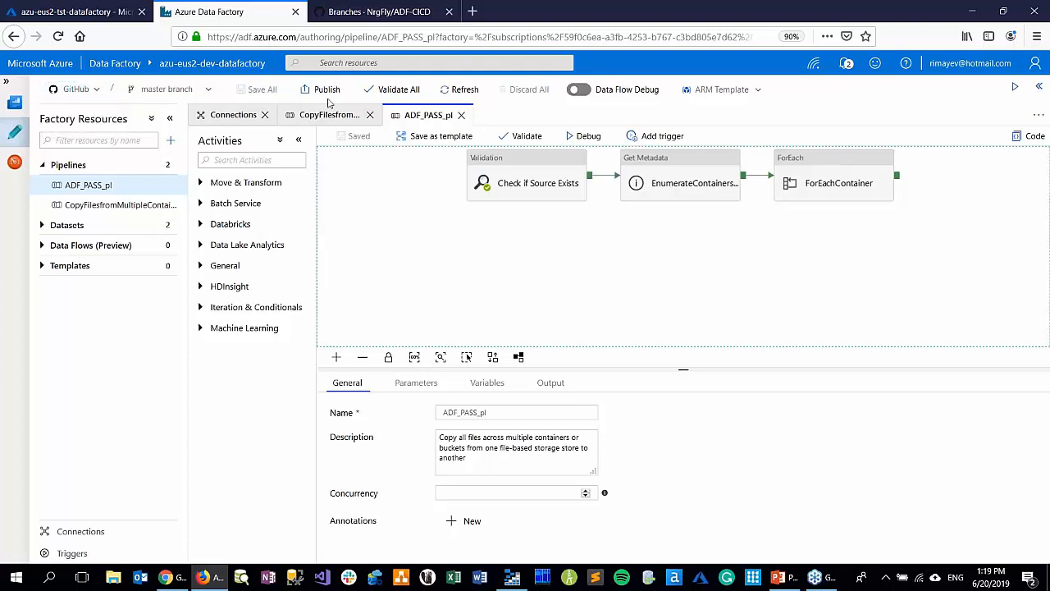
pyautogui.click(98, 91)
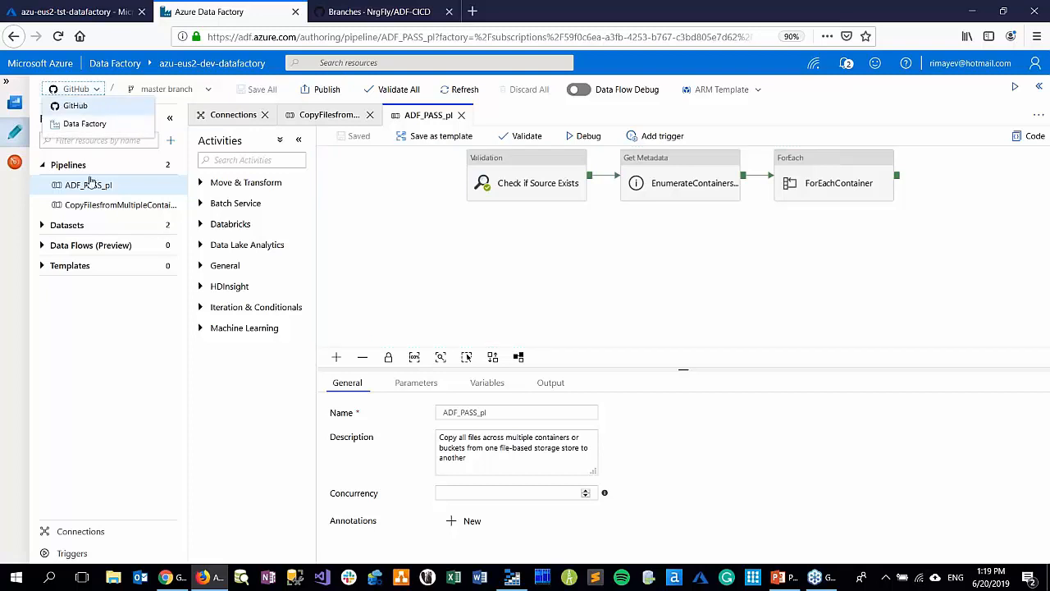
pyautogui.click(72, 124)
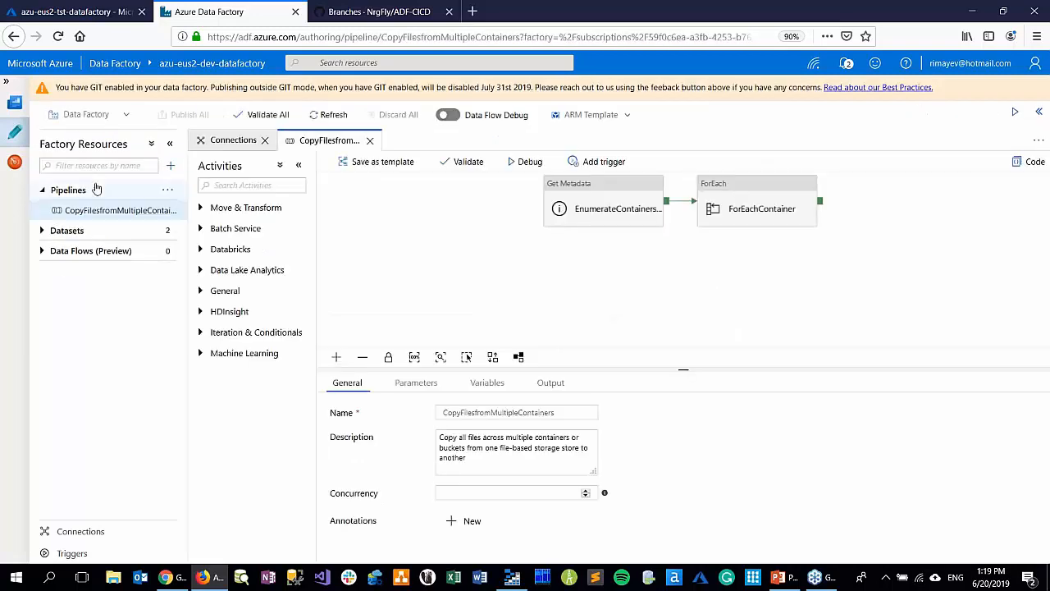
pyautogui.click(108, 212)
# Return the factory to GitHub mode on the master branch and publish the pending ADF_PASS_pl pipeline to the adf_publish branch
pyautogui.click(127, 120)
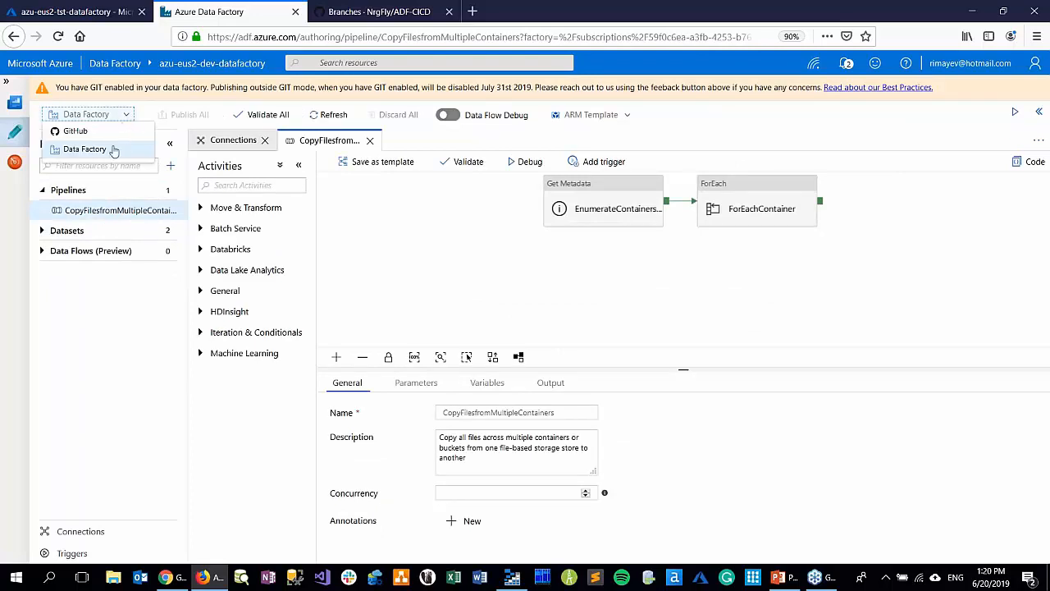
pyautogui.click(90, 131)
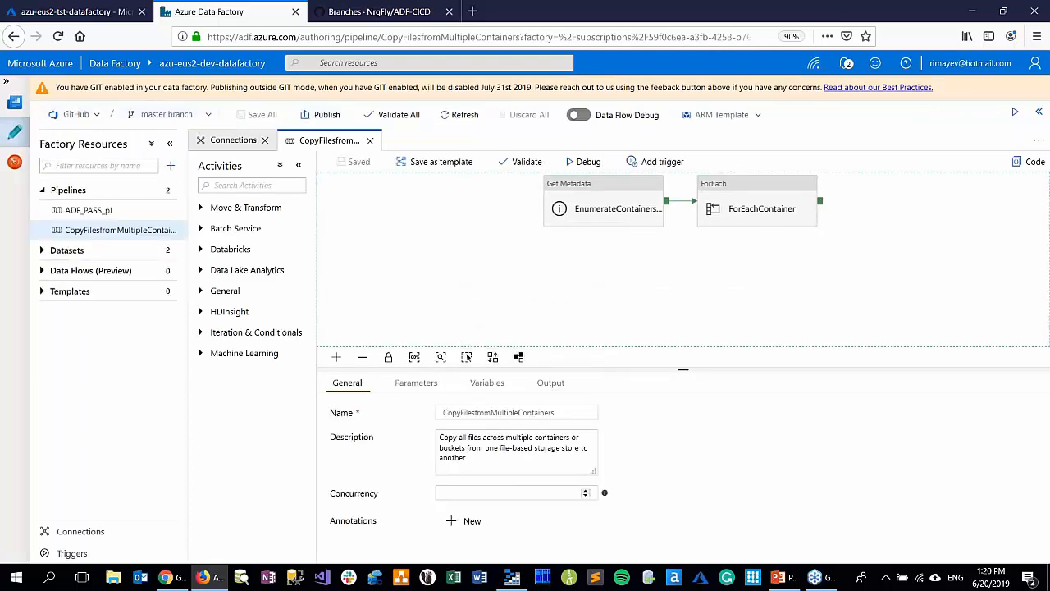
pyautogui.click(324, 117)
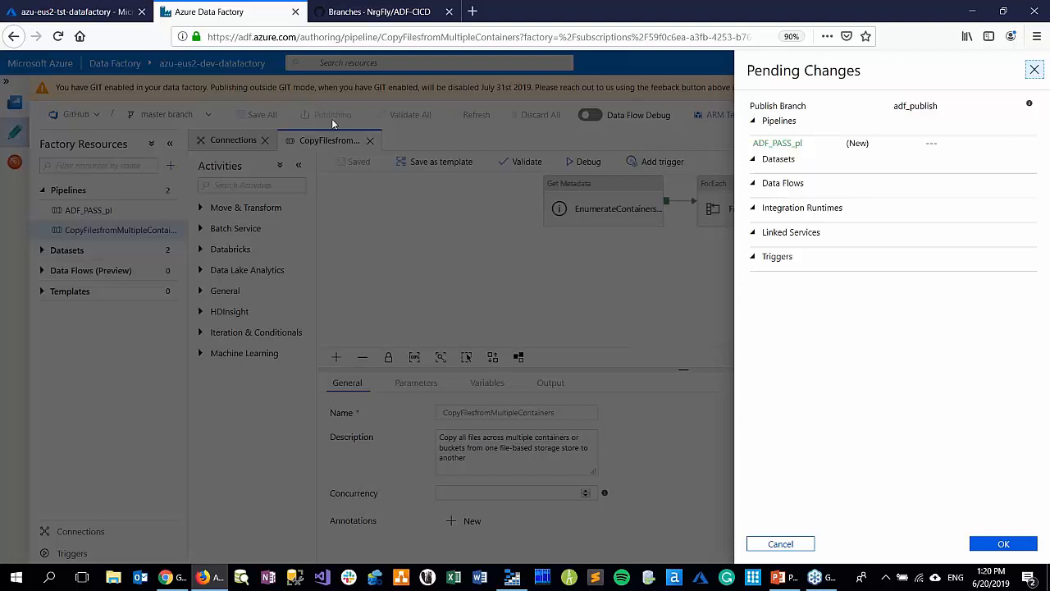
pyautogui.click(984, 544)
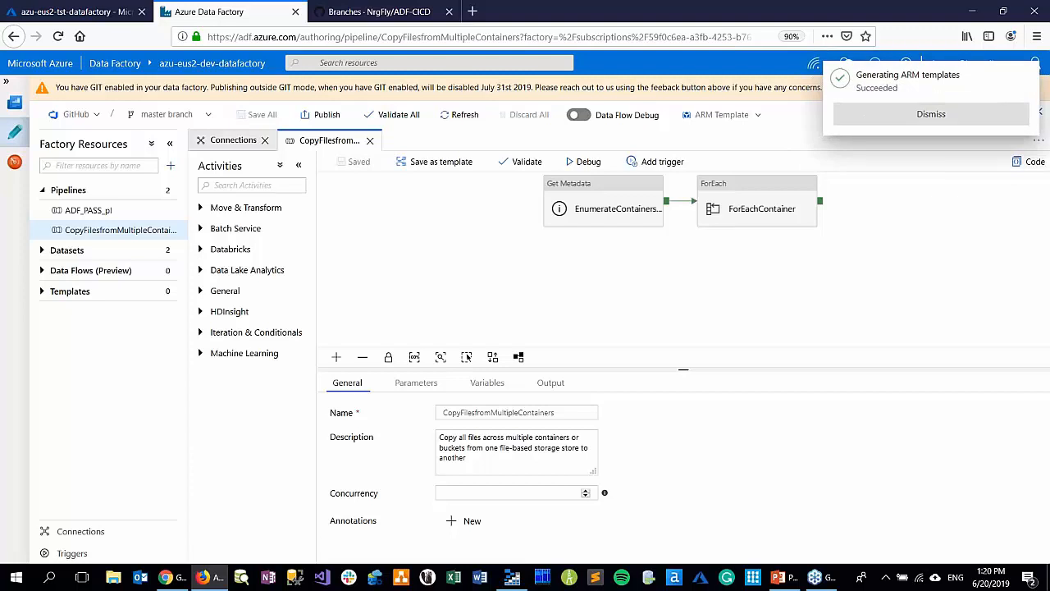
pyautogui.click(880, 117)
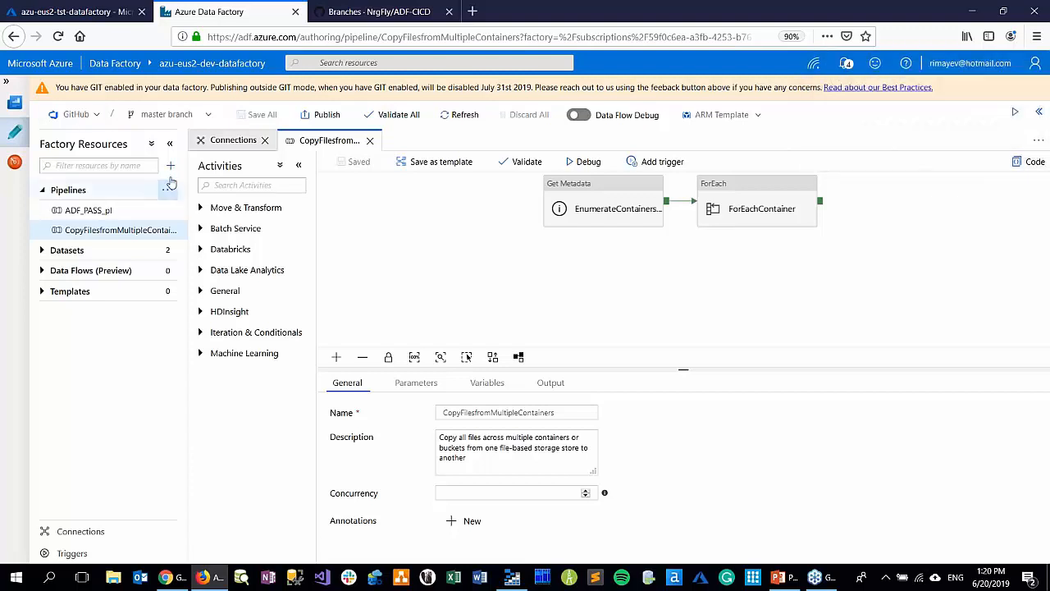
# Switch to Data Factory mode and open the published ADF_PASS_pl pipeline for review
pyautogui.click(94, 115)
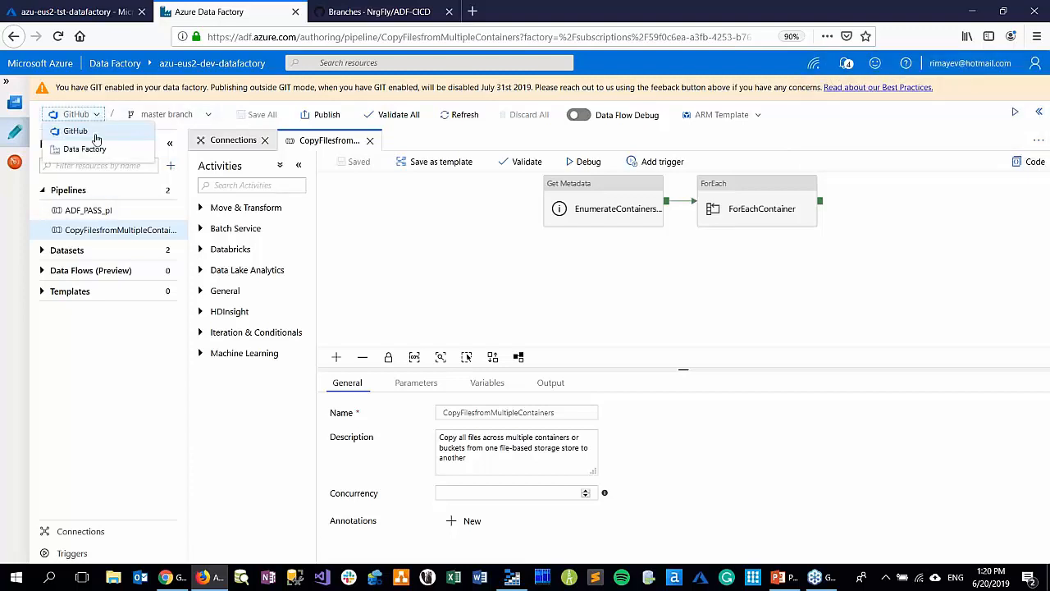
pyautogui.click(91, 151)
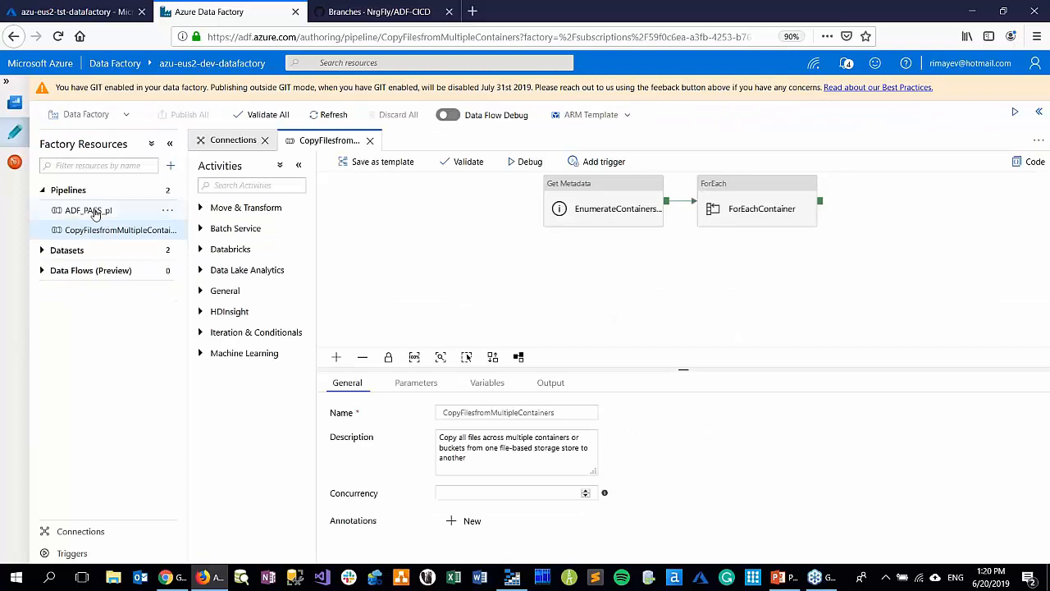
pyautogui.click(96, 211)
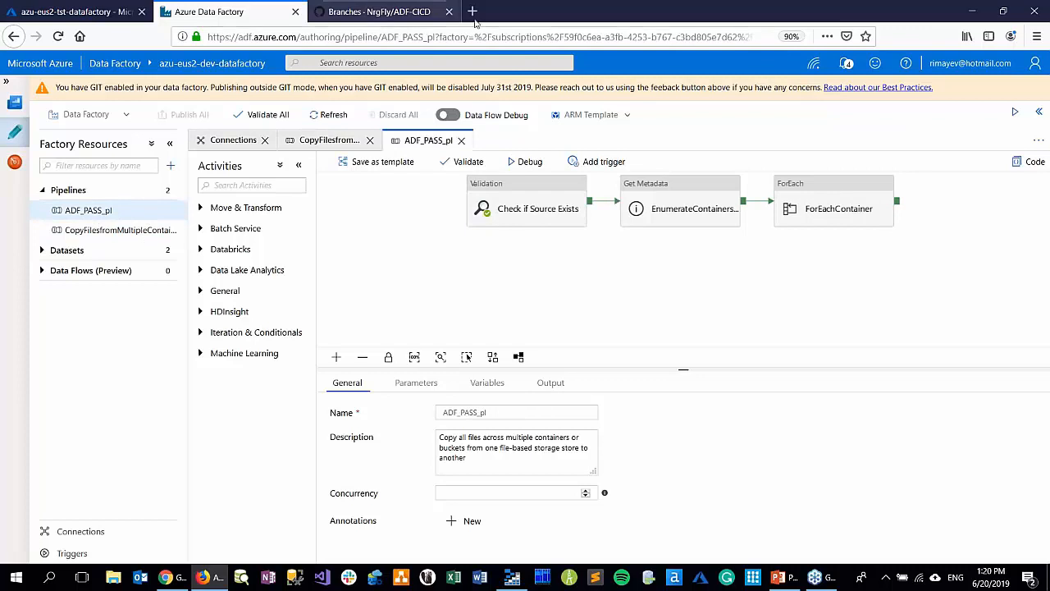
# Check the pipeline folder on the master branch of the ADF-CICD repository in GitHub, returning to the repository root
pyautogui.click(384, 13)
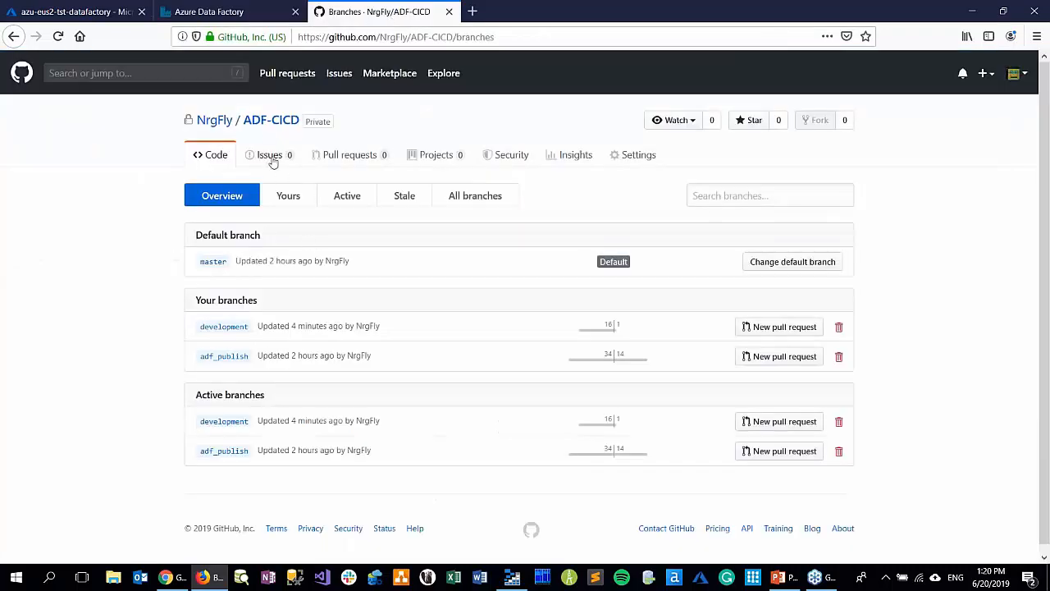
pyautogui.click(266, 125)
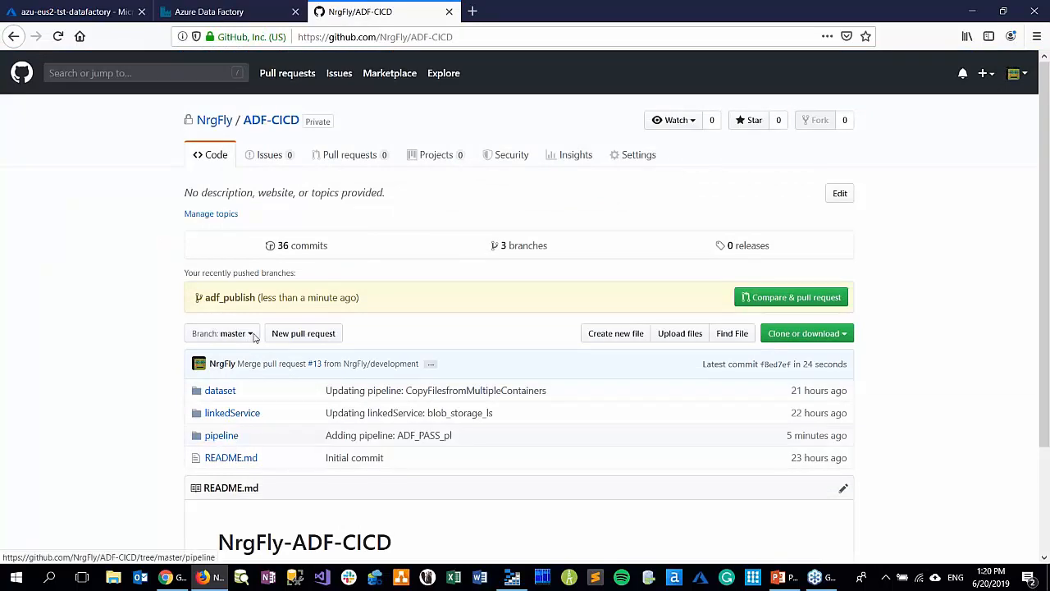
pyautogui.click(220, 435)
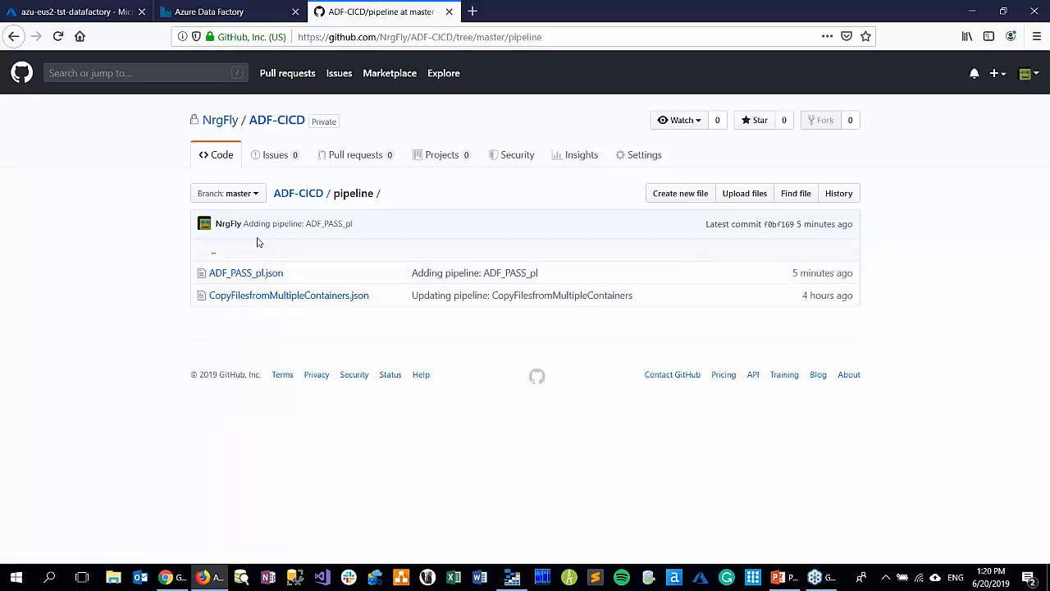
pyautogui.click(309, 199)
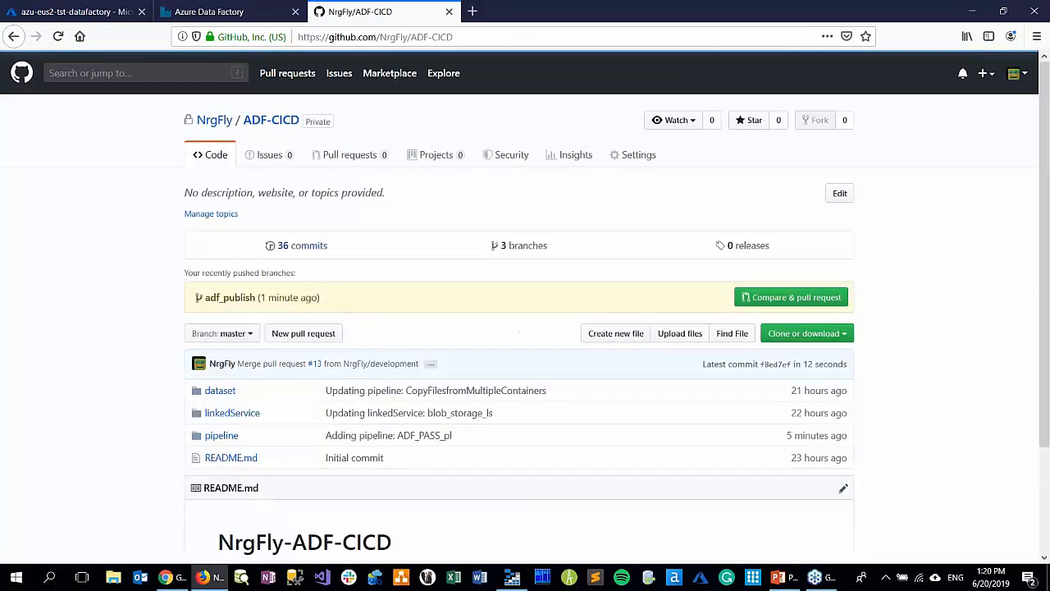
# Switch the repository to the adf_publish branch and examine ARMTemplateForFactory.json in the azu-eus2-dev-datafactory folder
pyautogui.click(230, 334)
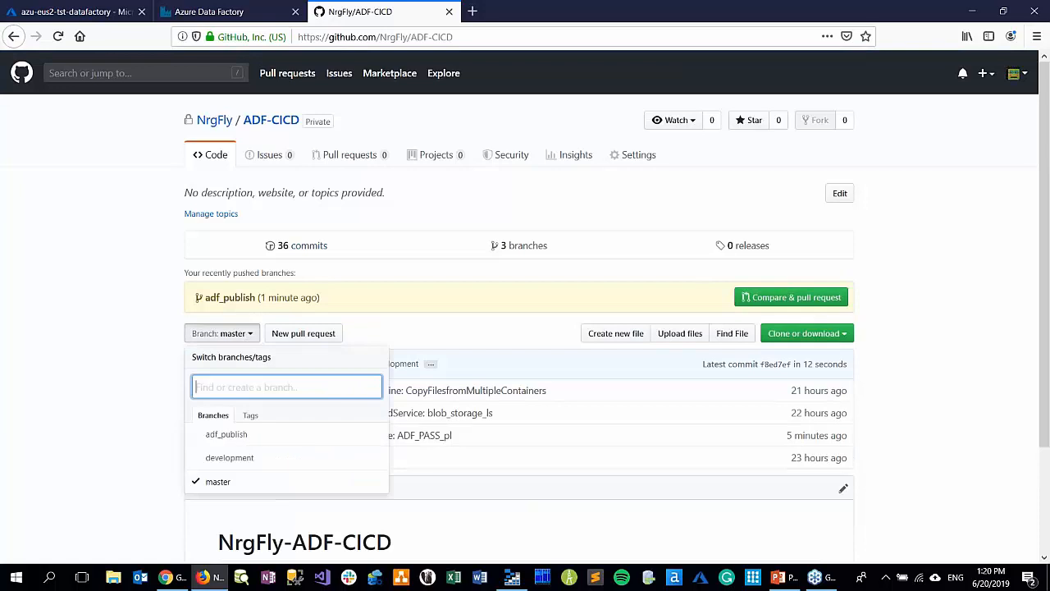
pyautogui.click(226, 435)
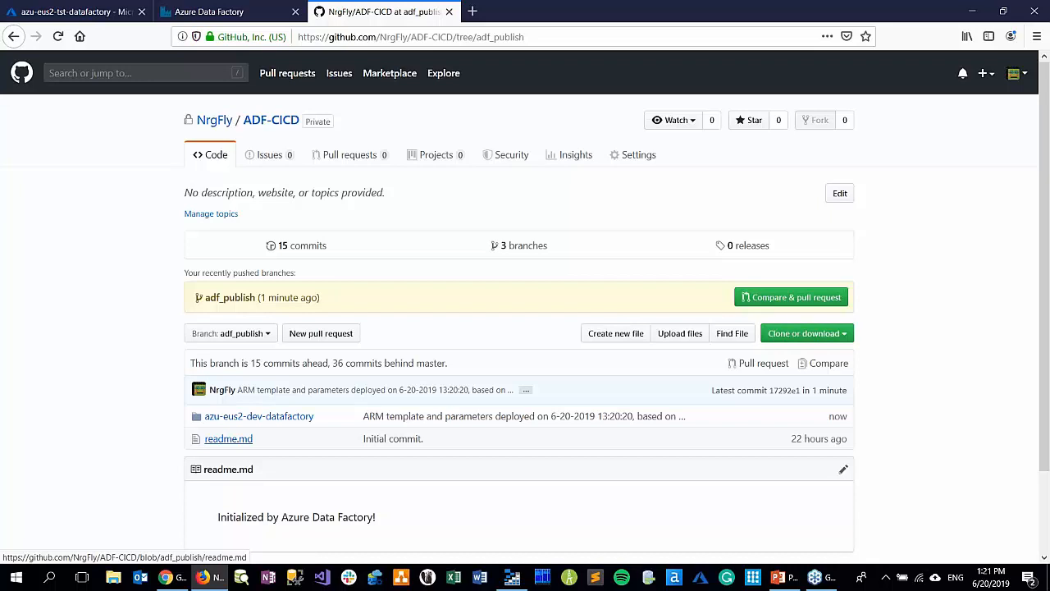
pyautogui.click(248, 418)
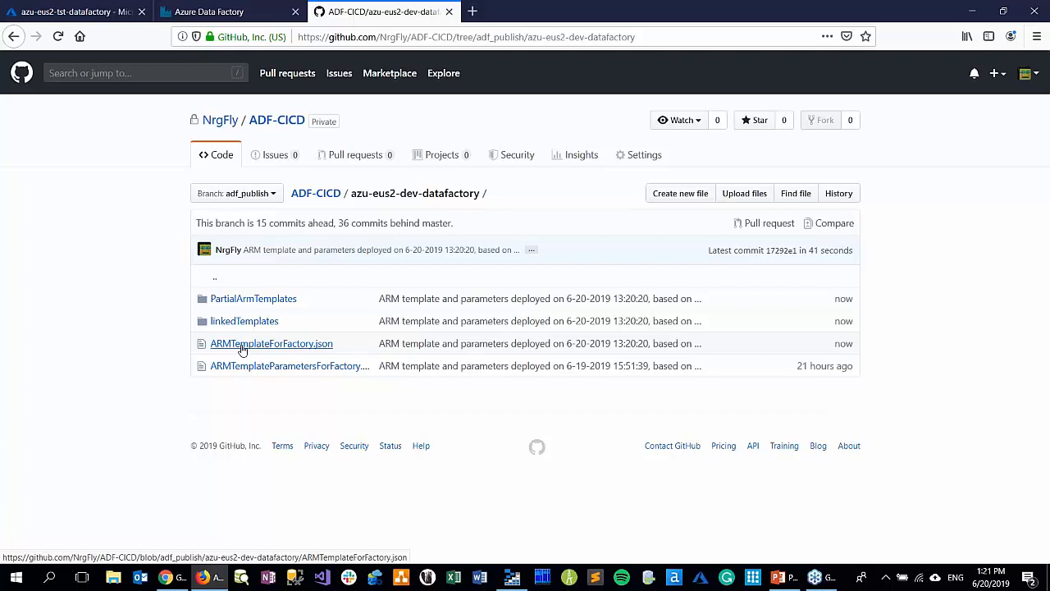
pyautogui.click(242, 349)
pyautogui.scroll(-5, 476, 373)
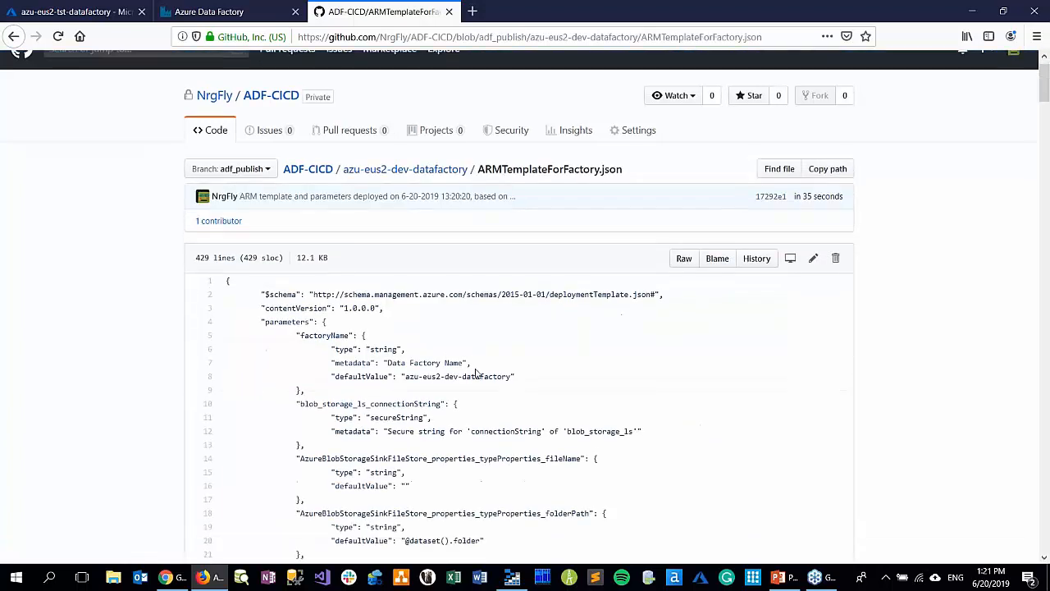
pyautogui.scroll(-15, 476, 373)
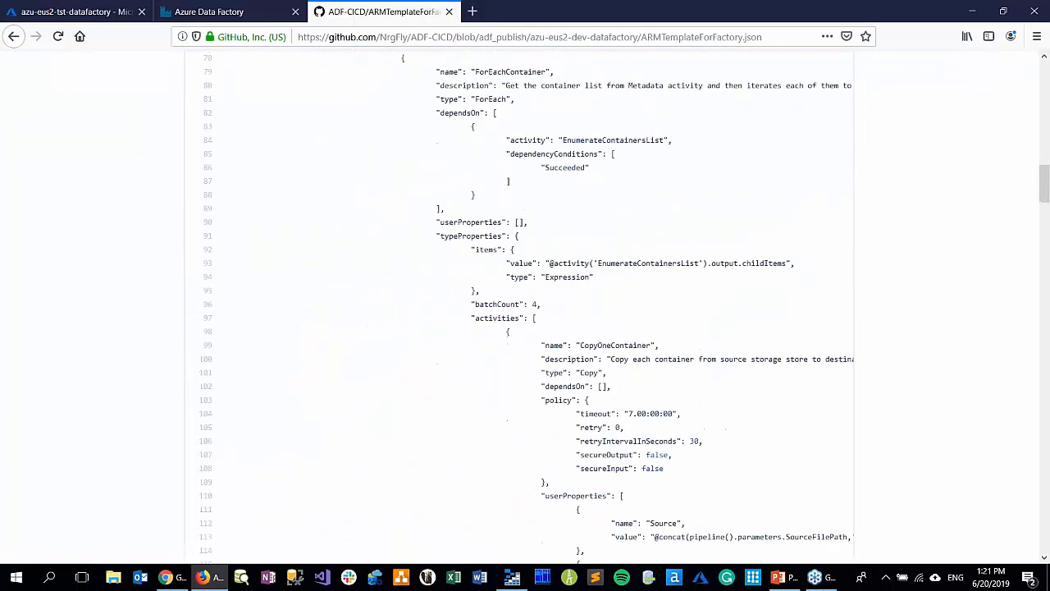
pyautogui.scroll(-15, 476, 373)
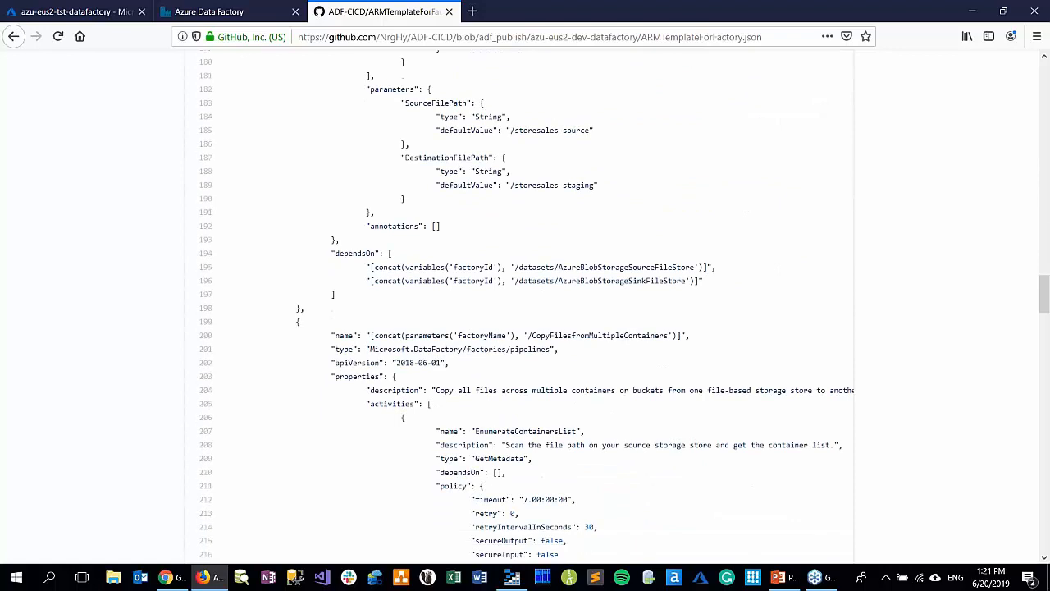
pyautogui.scroll(20, 476, 374)
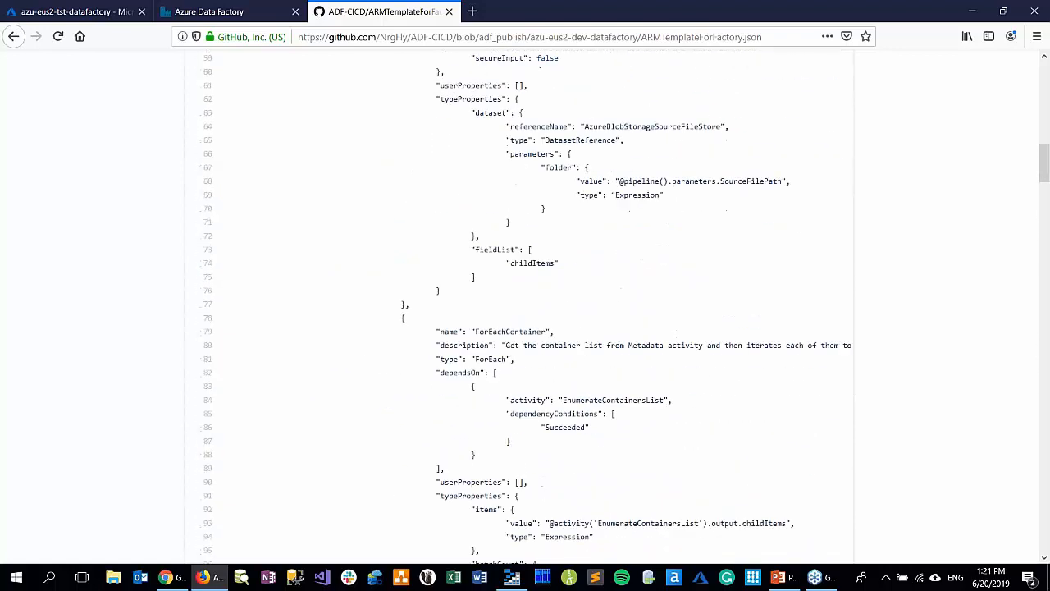
# Return to the azu-eus2-dev-datafactory folder and examine the parameters in ARMTemplateParametersForFactory.json
pyautogui.click(13, 36)
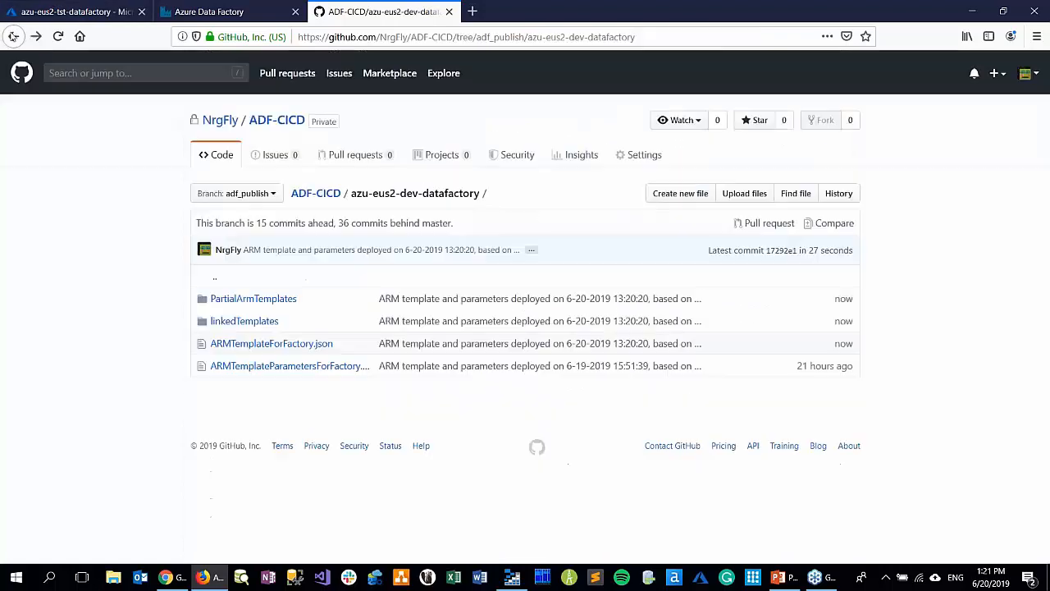
pyautogui.click(251, 369)
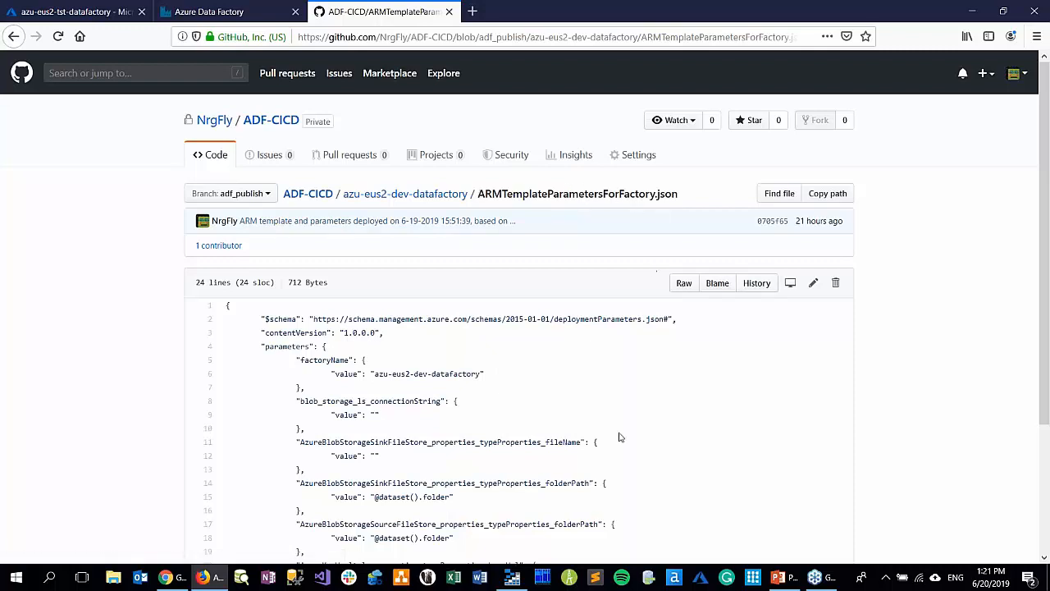
pyautogui.scroll(-1, 570, 413)
pyautogui.scroll(-3, 570, 413)
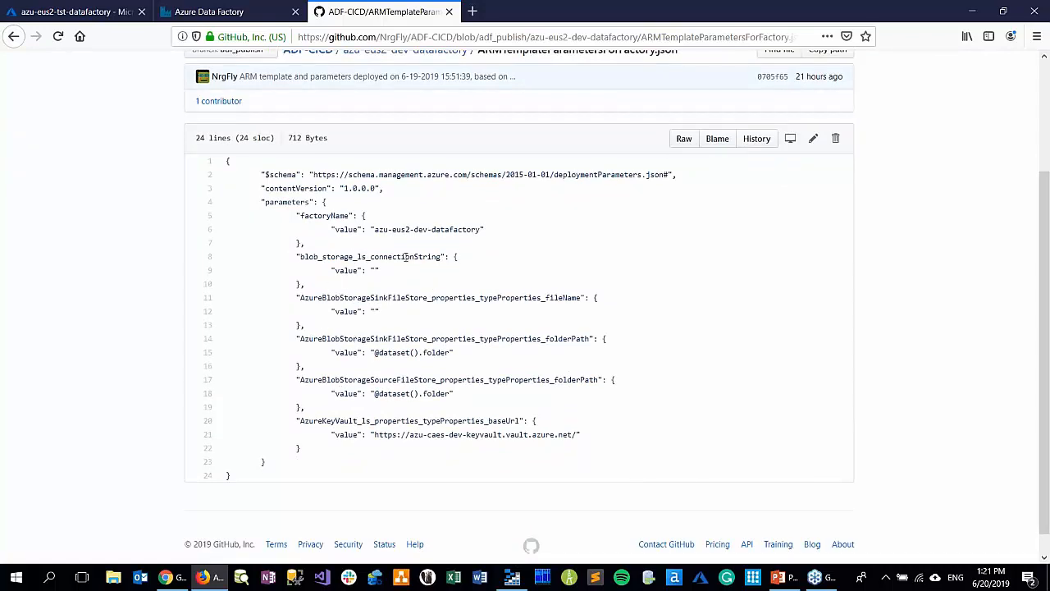
# Close the GitHub page and switch to the PowerPoint presentation PASS_ADF_CICD_with_GitHub.pptx
pyautogui.click(449, 12)
pyautogui.moveTo(781, 578)
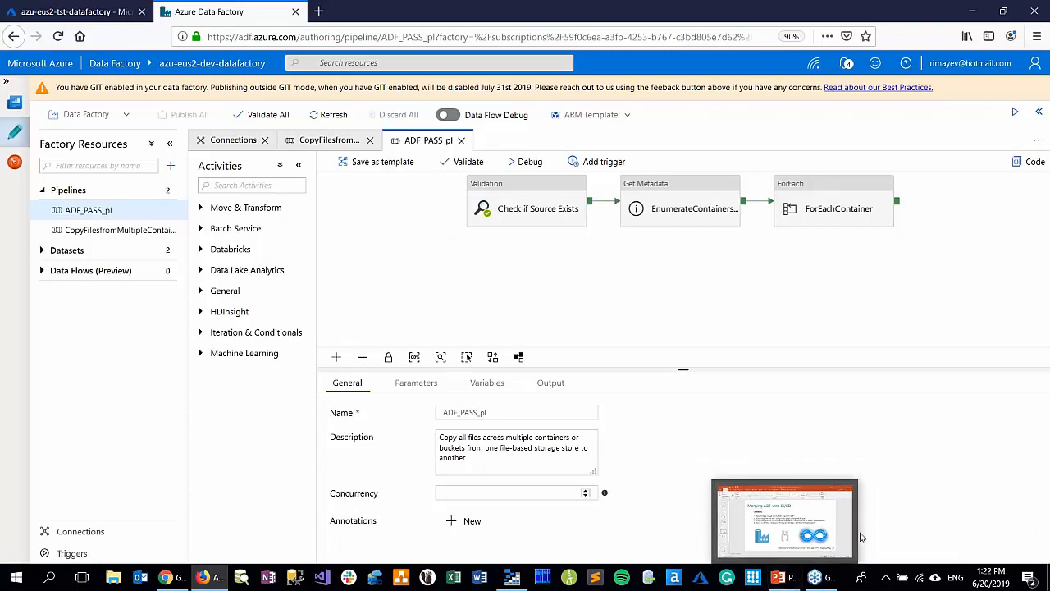
pyautogui.click(812, 517)
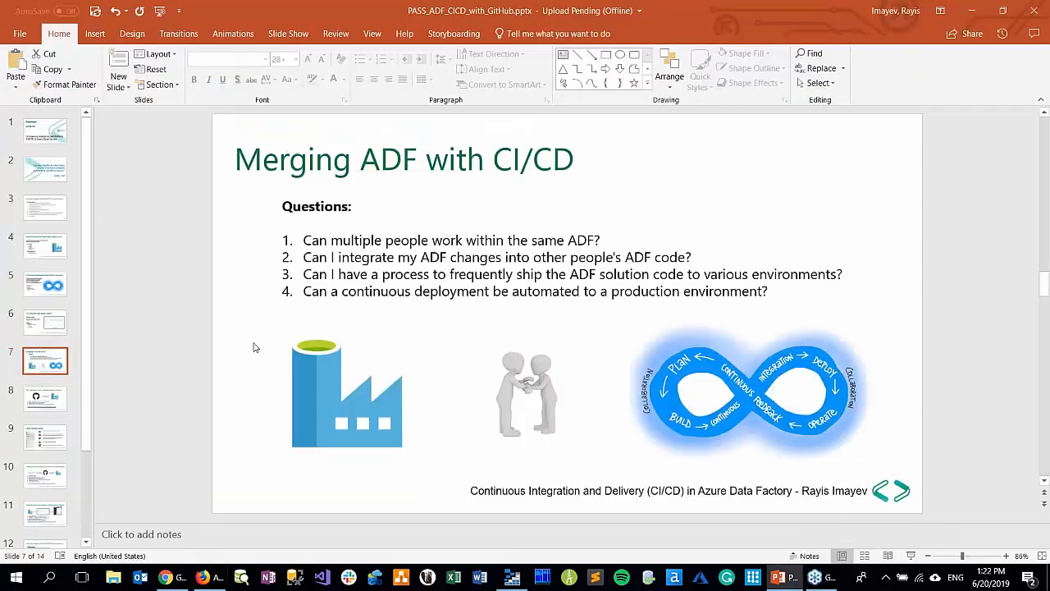
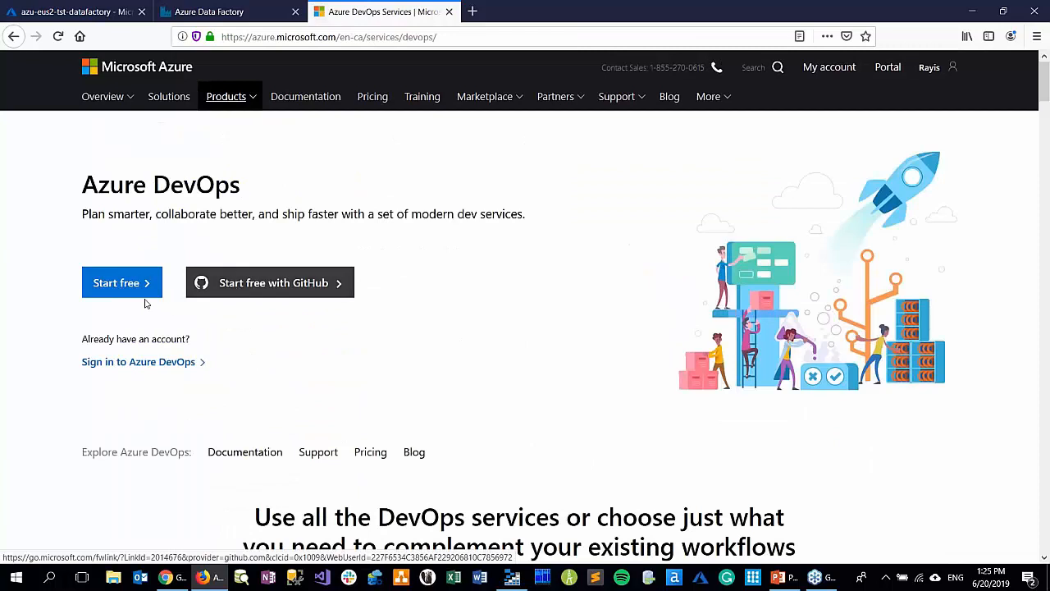
# Sign in to Azure DevOps and create a private project named ADF PASS CICD in the rimayev organization
pyautogui.click(127, 366)
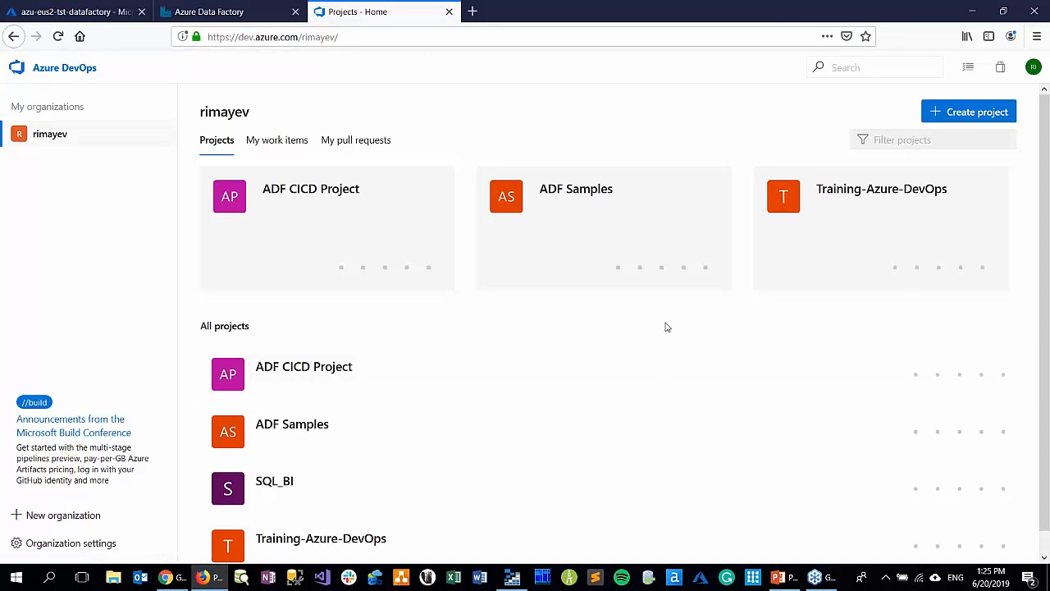
pyautogui.click(966, 117)
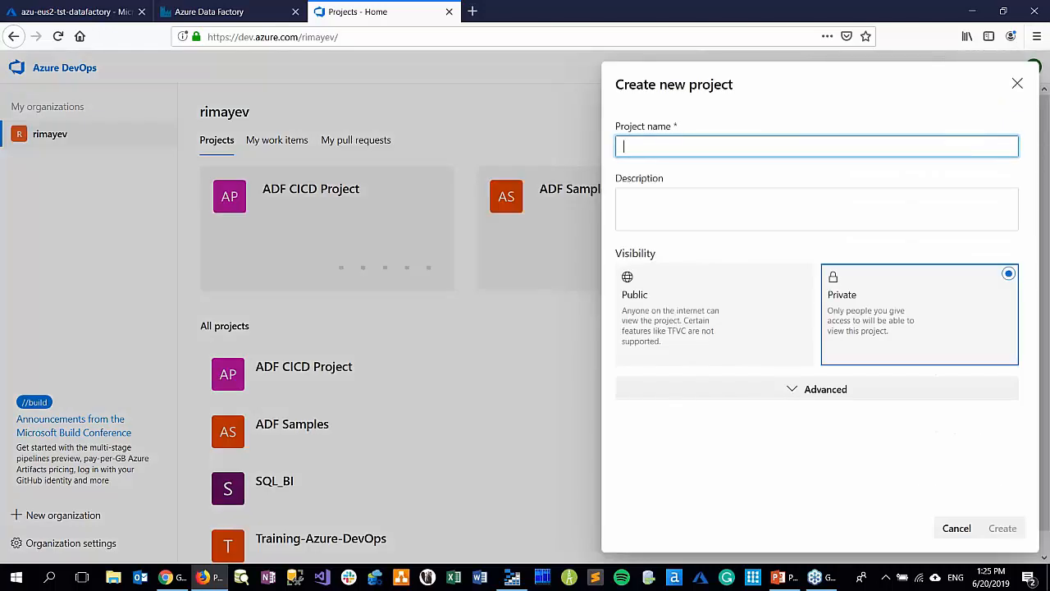
pyautogui.write('ADF P')
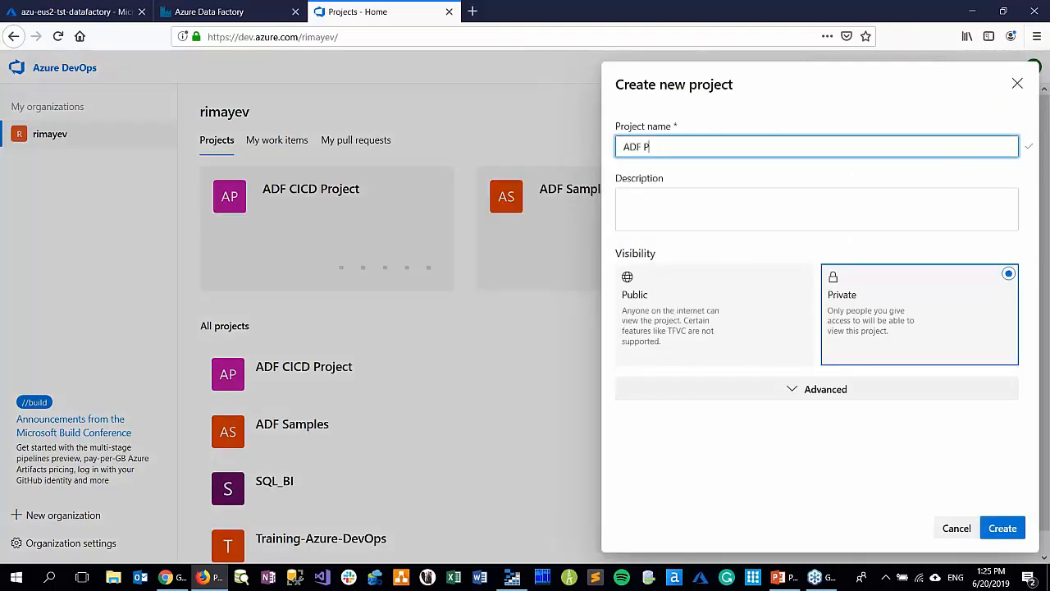
pyautogui.write('ASS CICD')
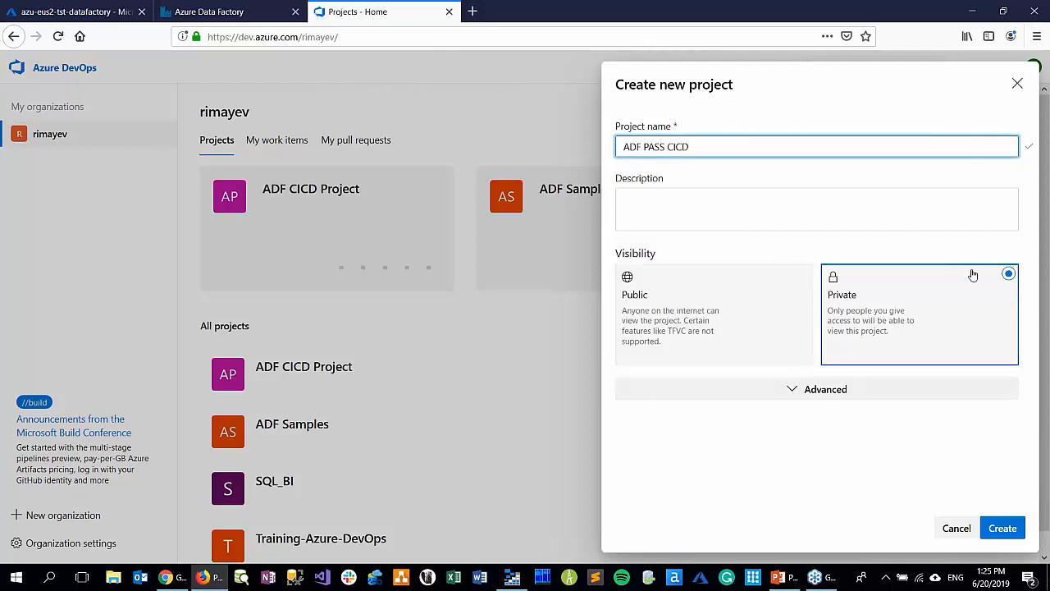
pyautogui.click(1002, 527)
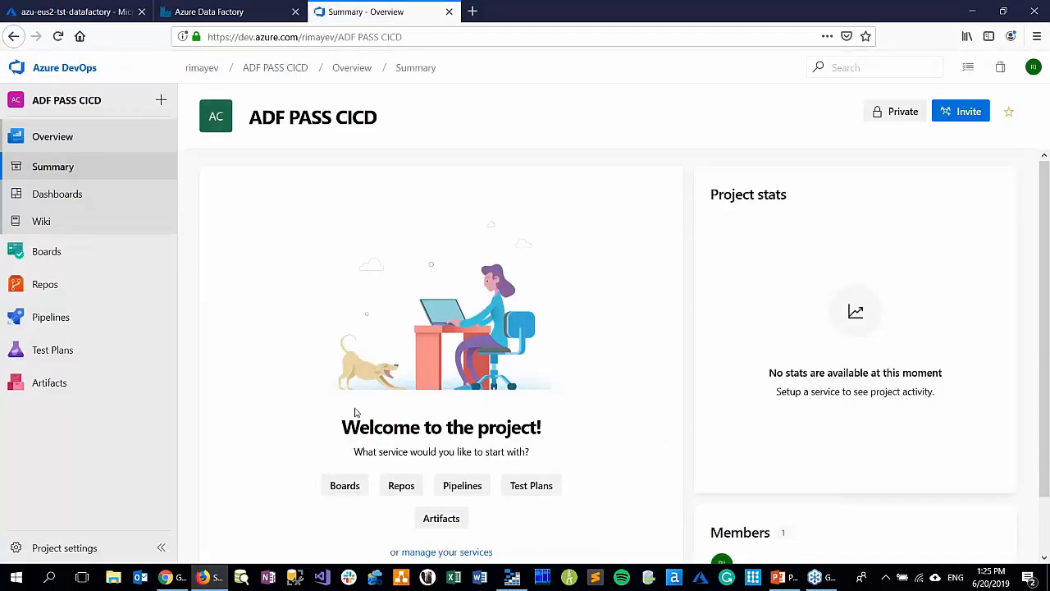
# Start a variable group in the pipeline library of the ADF PASS CICD project and name it ADF Testing
pyautogui.moveTo(158, 281)
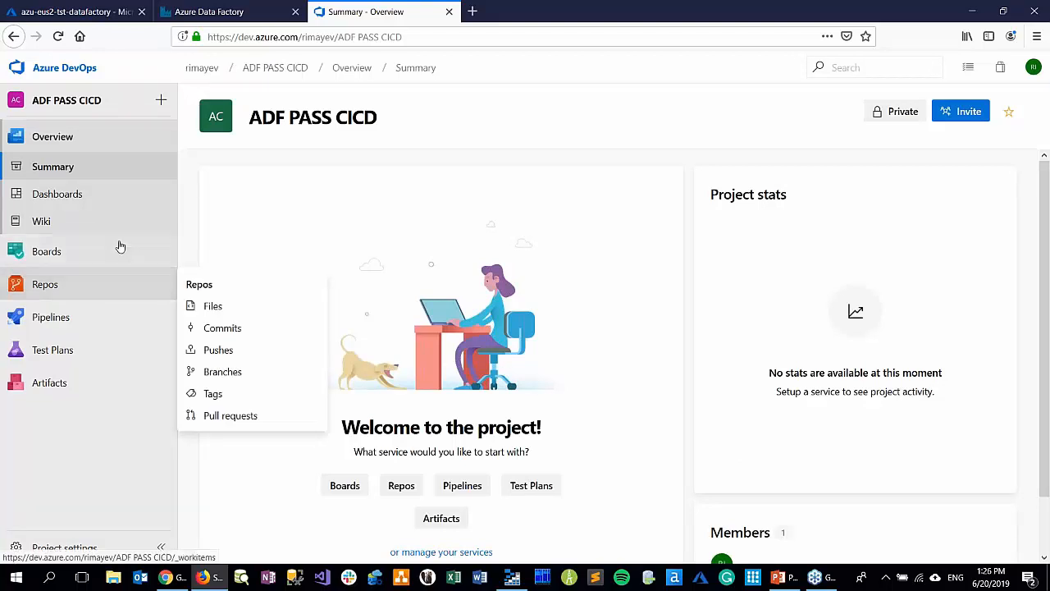
pyautogui.moveTo(97, 319)
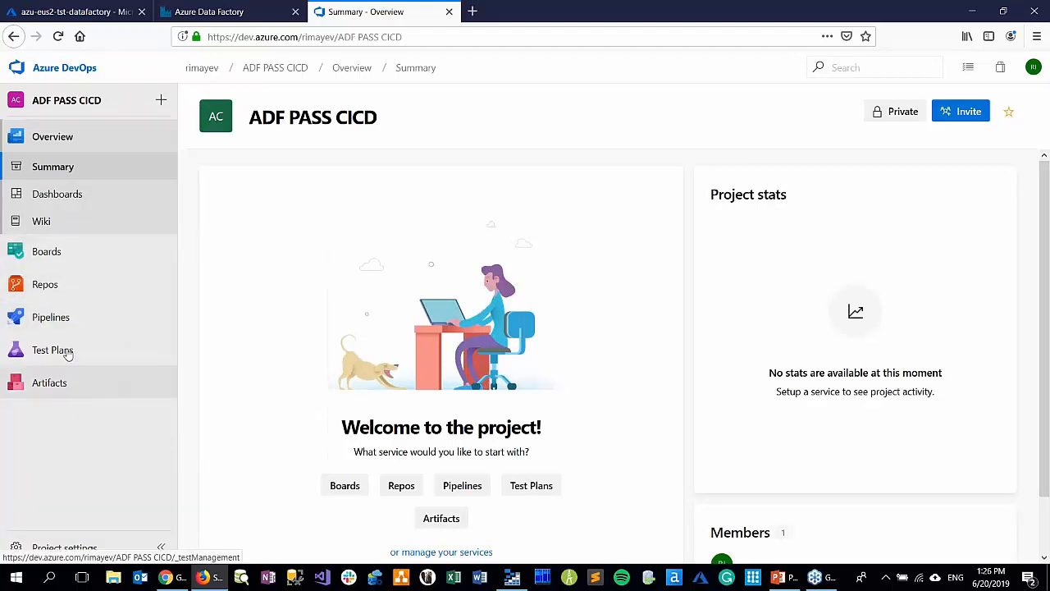
pyautogui.moveTo(57, 285)
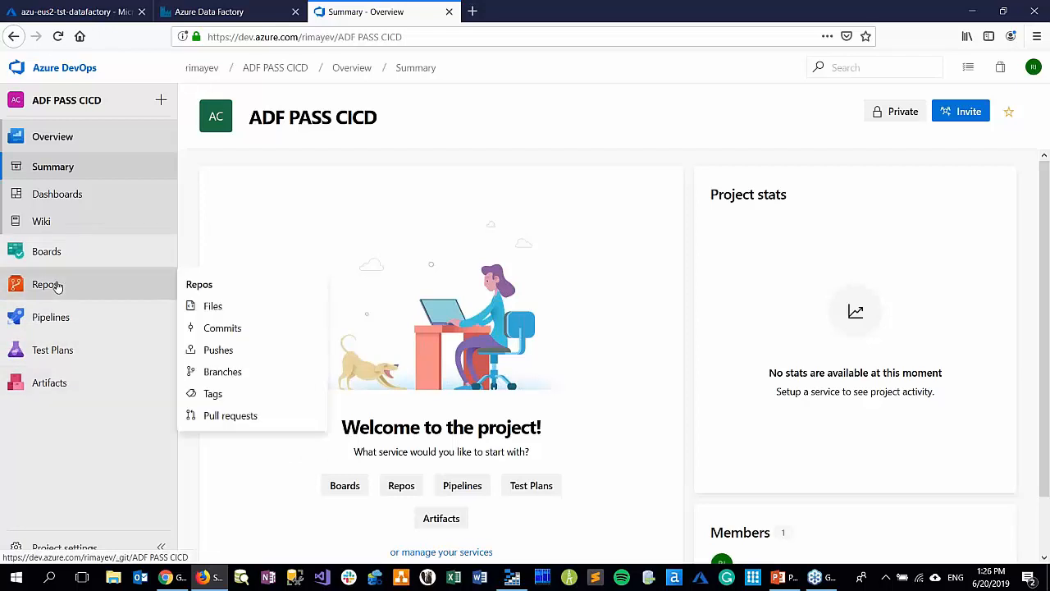
pyautogui.click(103, 316)
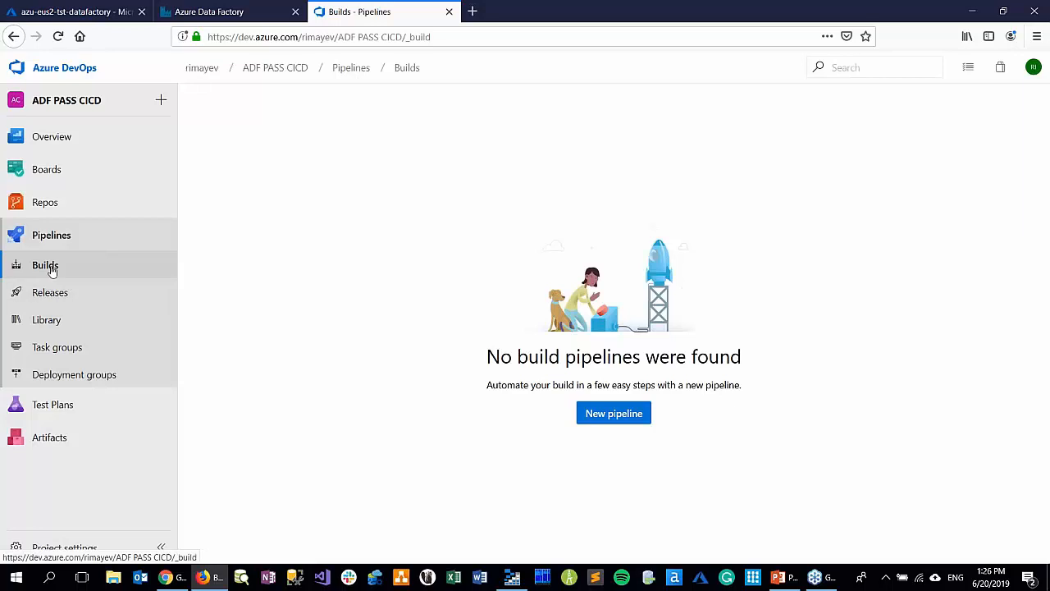
pyautogui.click(55, 322)
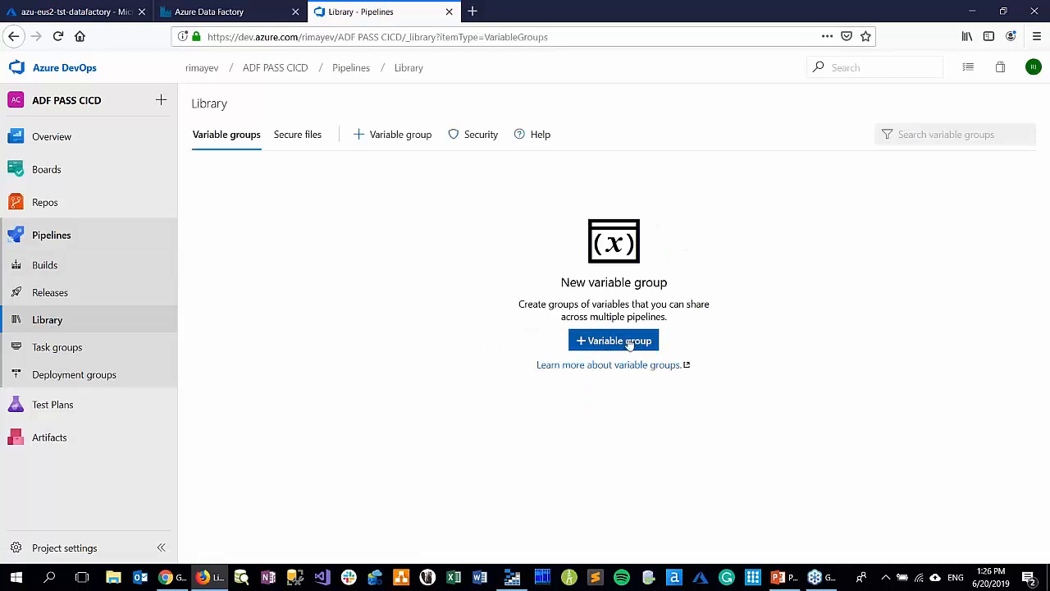
pyautogui.click(625, 343)
pyautogui.moveTo(329, 217); pyautogui.dragTo(201, 237)
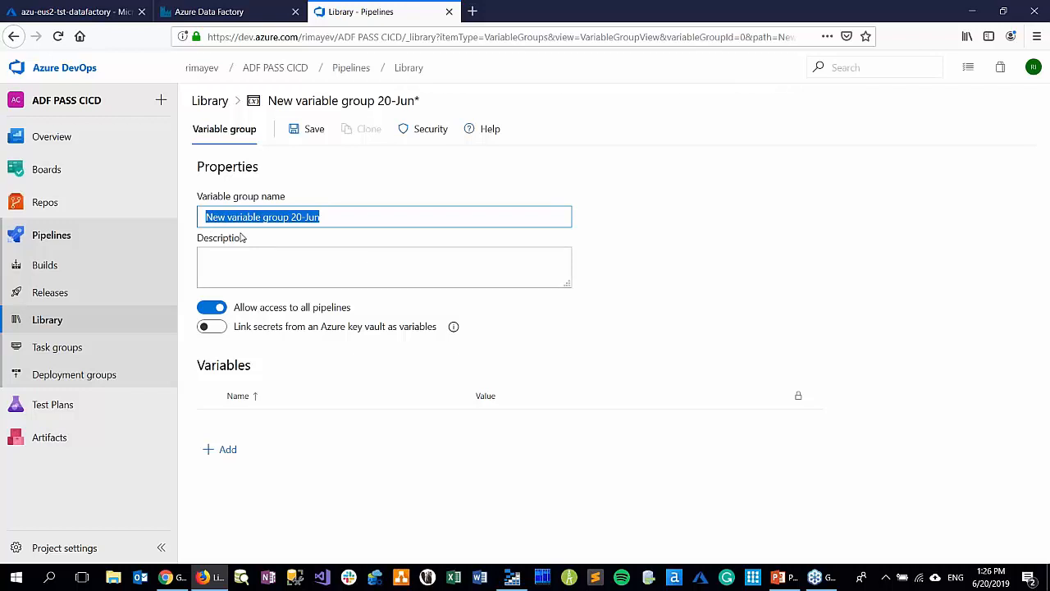
pyautogui.write('ADF')
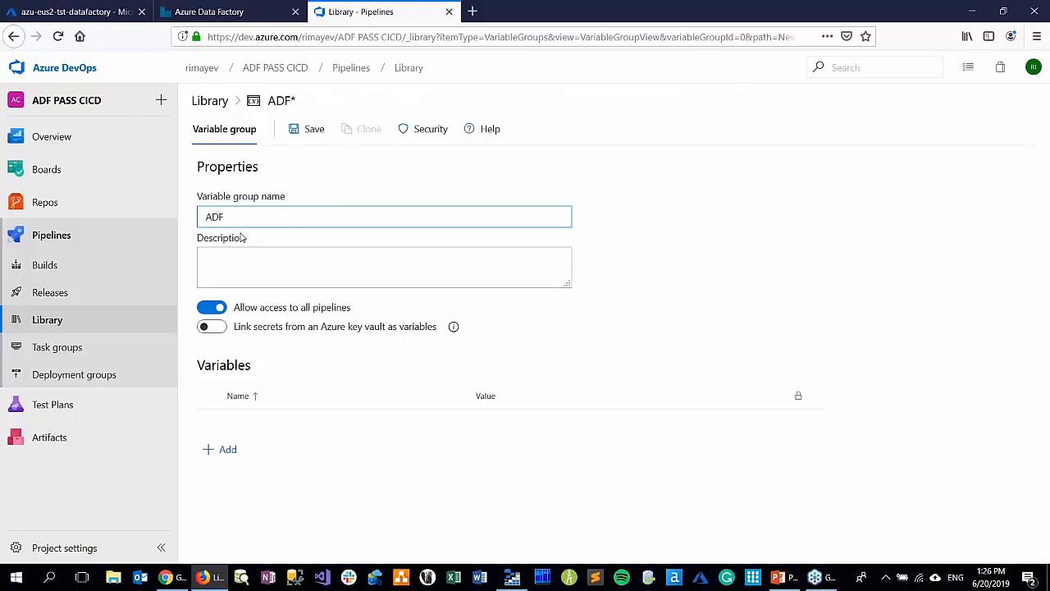
pyautogui.write(' Testing')
# Add a variable named Environment with the value tst to the ADF Testing group and save the group
pyautogui.click(213, 450)
pyautogui.write('EN')
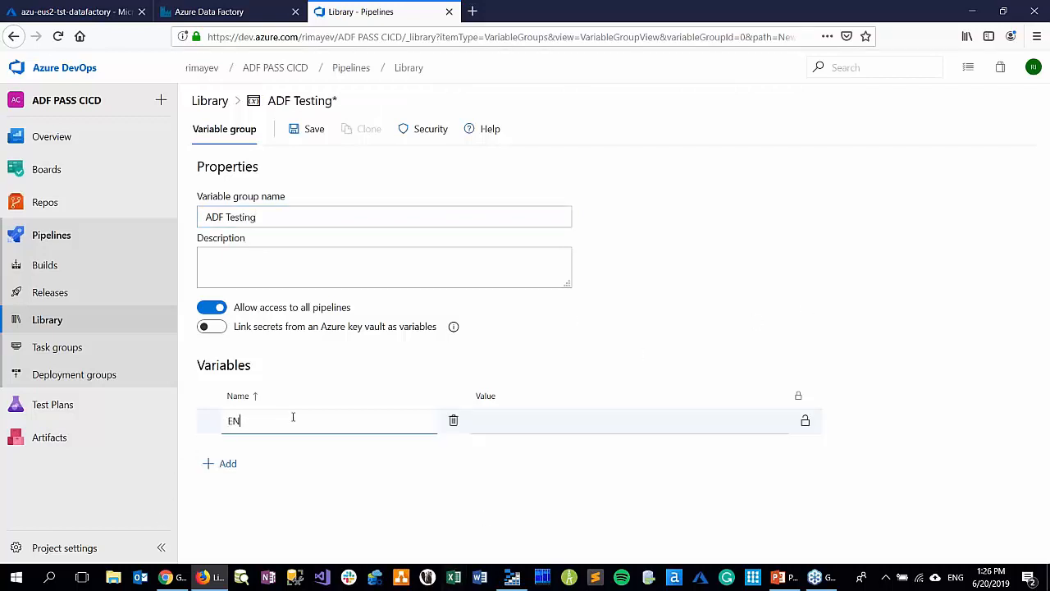
pyautogui.press('BackSpace')
pyautogui.write('nvironment')
pyautogui.press('Tab')
pyautogui.click(510, 420)
pyautogui.write('tst')
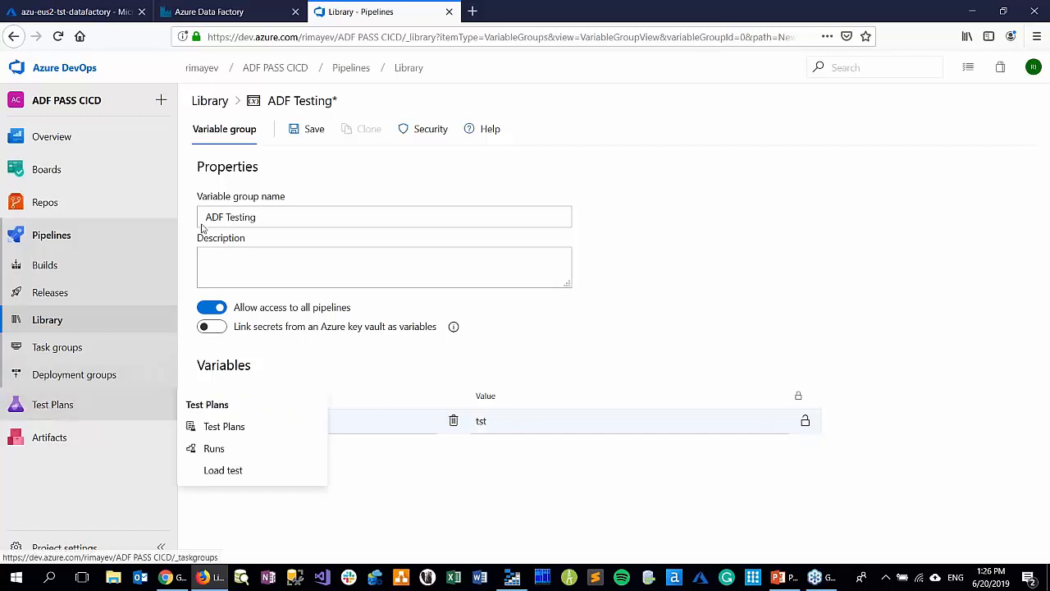
pyautogui.click(302, 138)
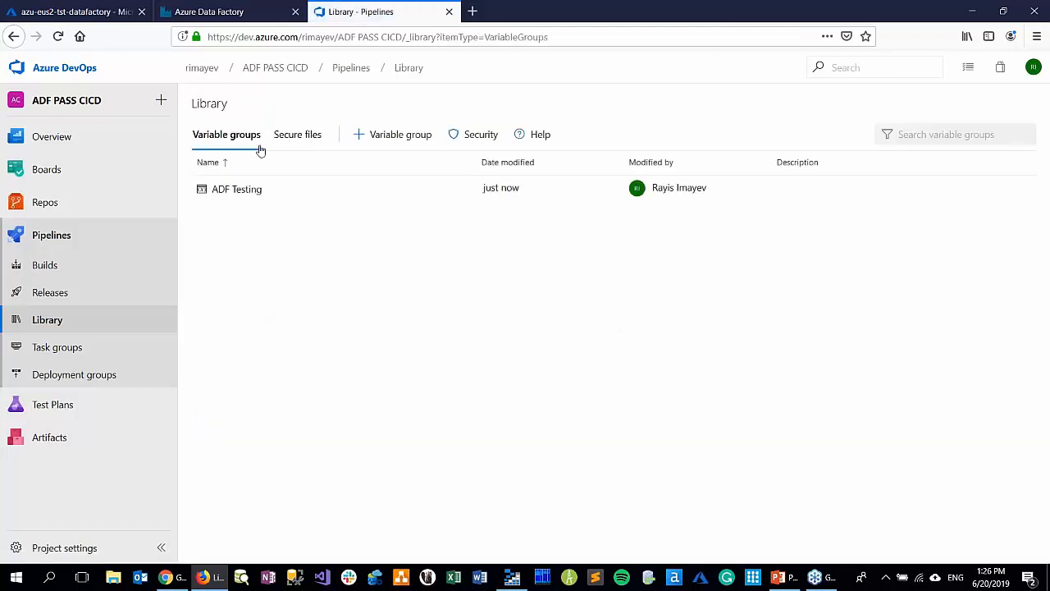
pyautogui.click(391, 136)
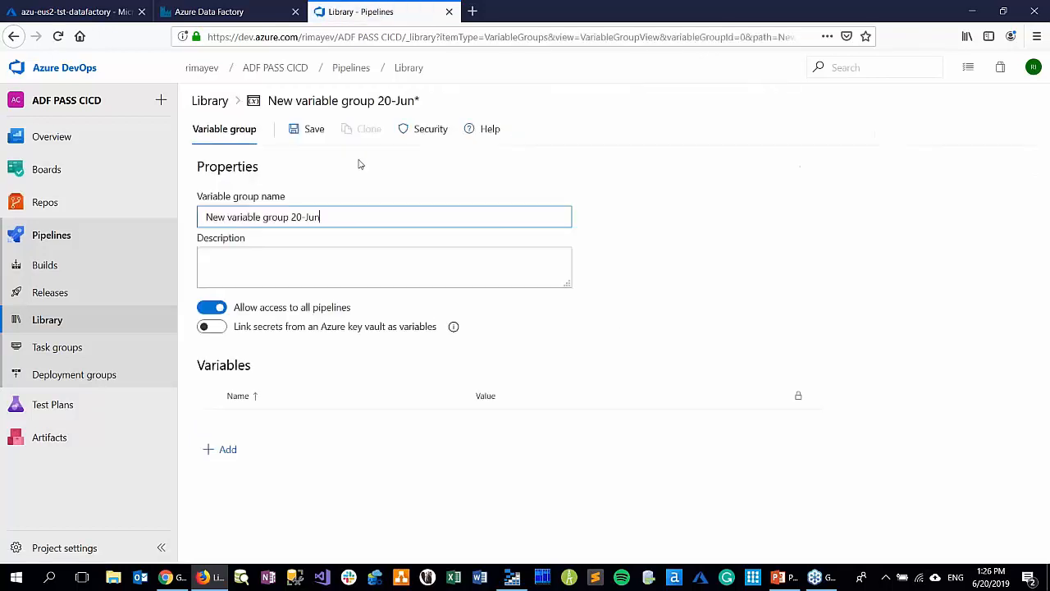
pyautogui.moveTo(344, 216); pyautogui.dragTo(152, 212)
pyautogui.click(156, 212)
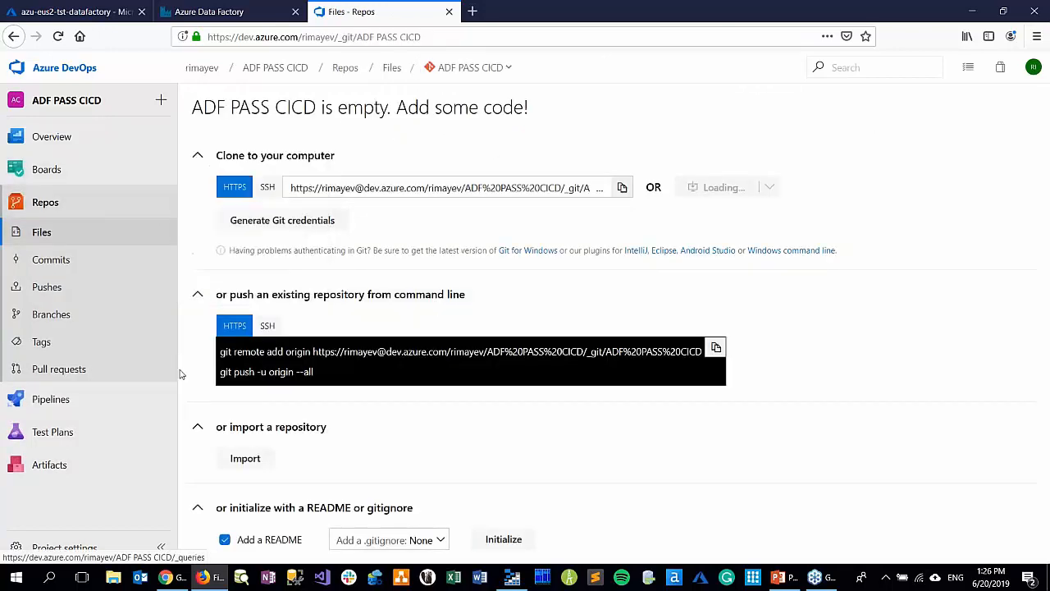
pyautogui.click(63, 402)
pyautogui.click(54, 319)
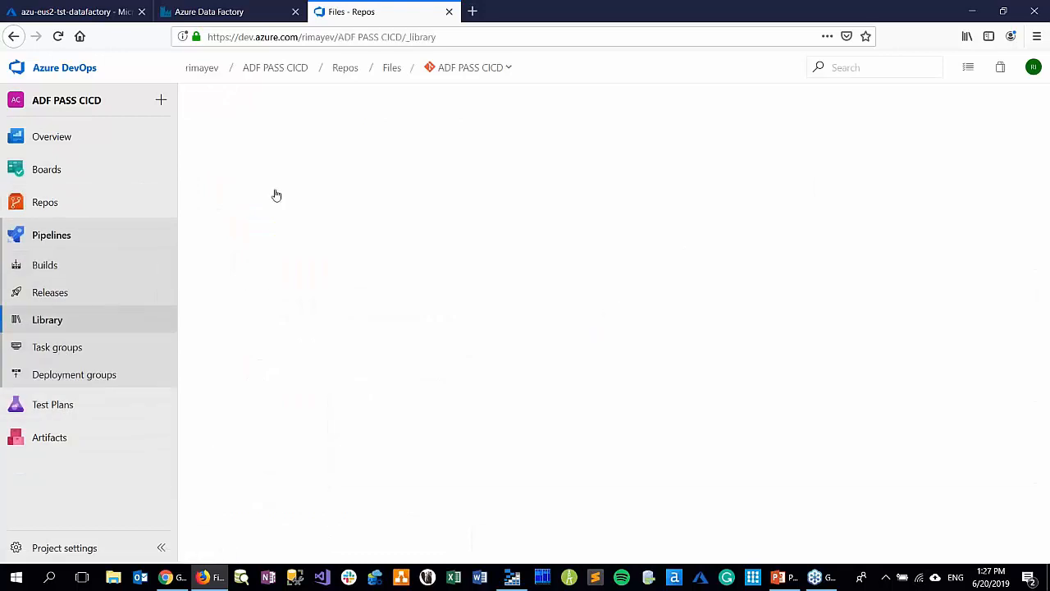
# Start another variable group in the pipeline library and name it ADF Production
pyautogui.click(378, 134)
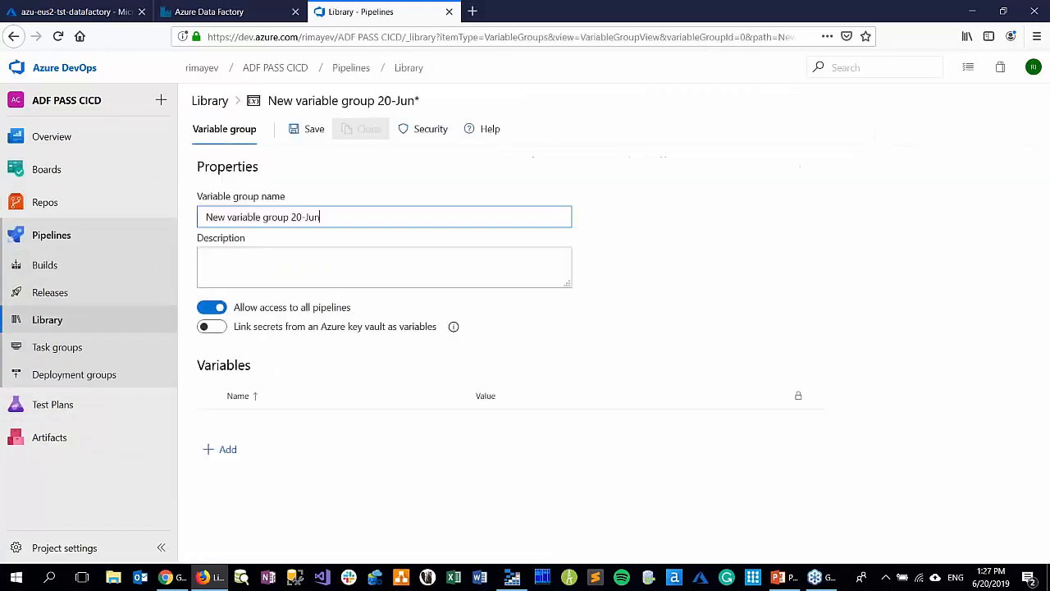
pyautogui.moveTo(206, 219); pyautogui.dragTo(398, 229)
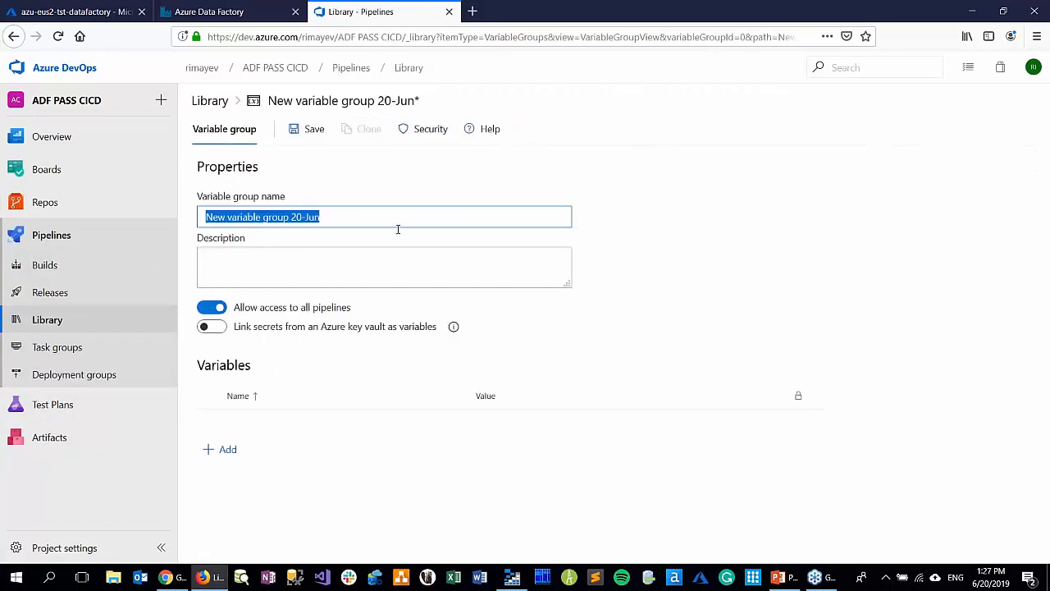
pyautogui.write('ADF Prodc')
pyautogui.press('BackSpace')
pyautogui.write('uction')
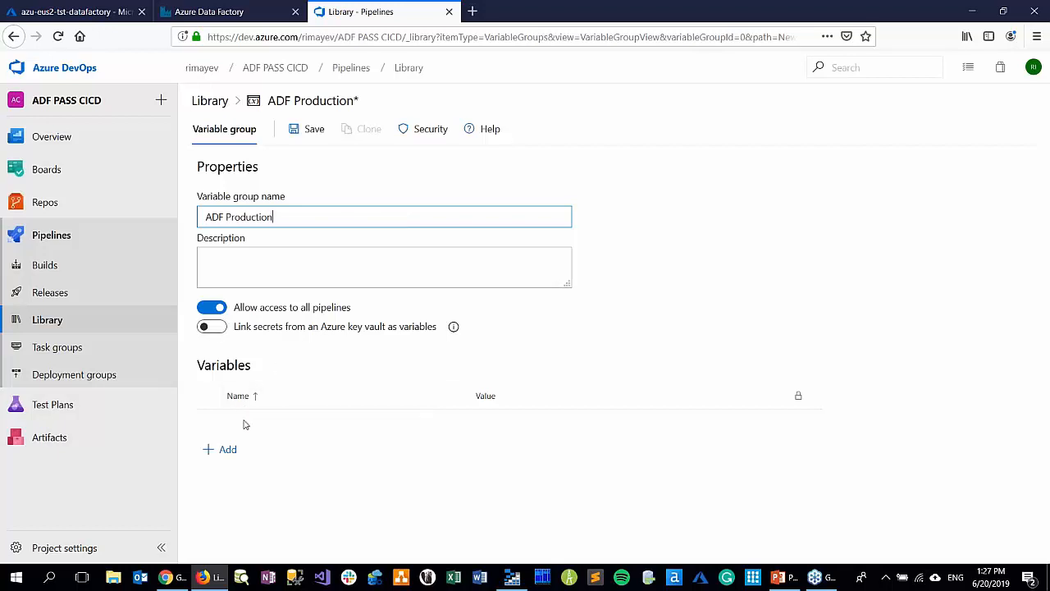
# Add a variable named Environment with the value prd to the ADF Production group and save the group
pyautogui.click(228, 449)
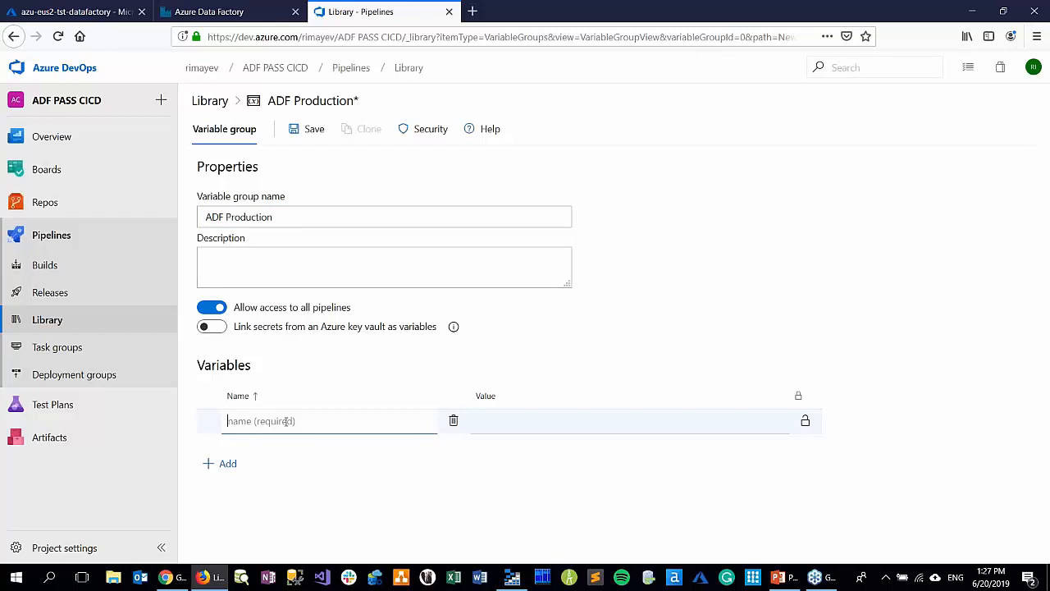
pyautogui.write('Environment')
pyautogui.click(550, 422)
pyautogui.write('prd')
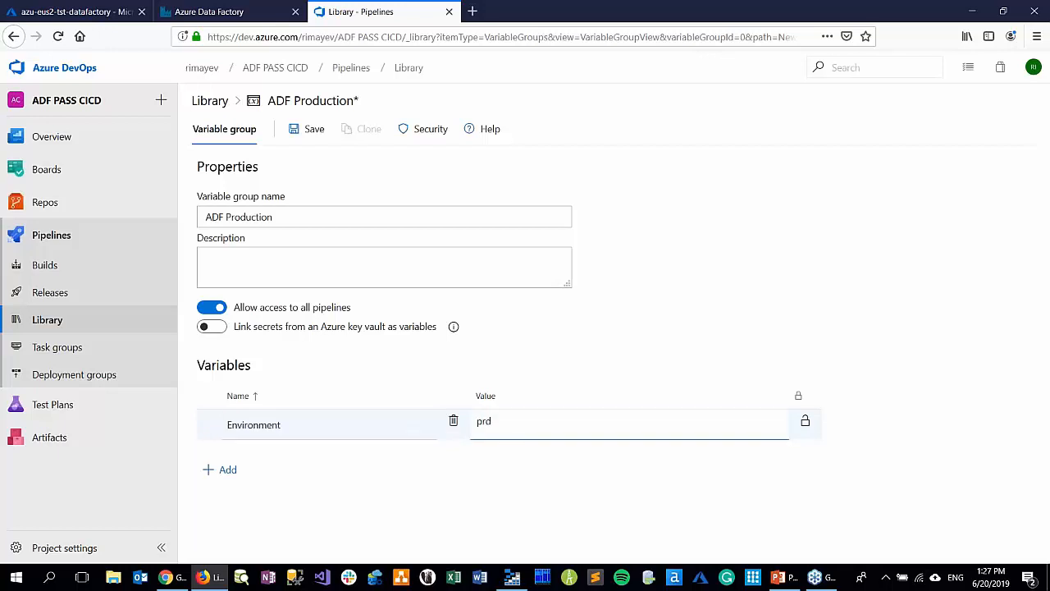
pyautogui.click(315, 129)
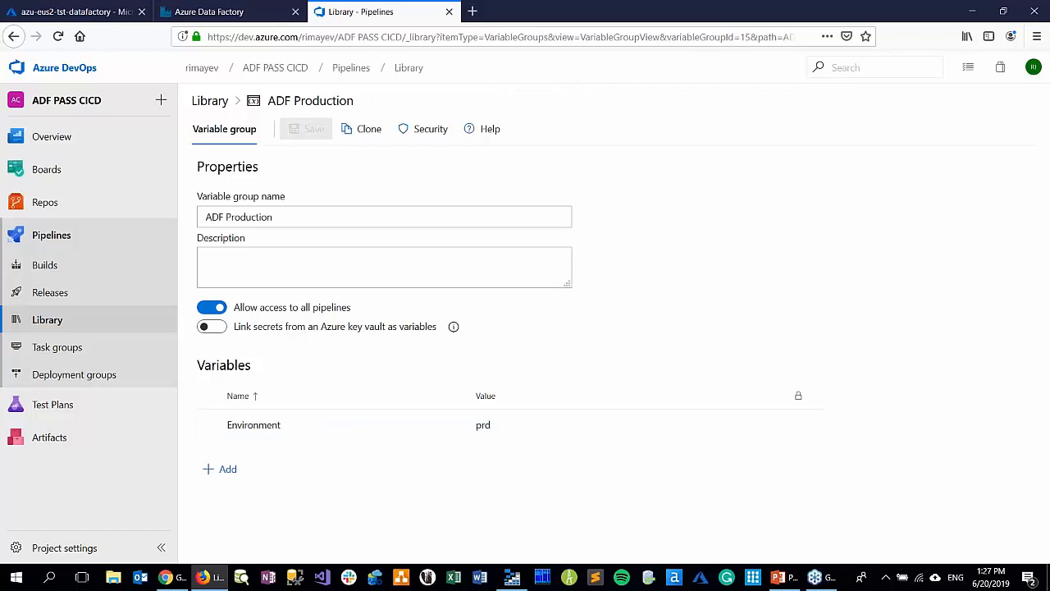
# Start a new release pipeline from an empty job and name its first stage Testing
pyautogui.click(67, 291)
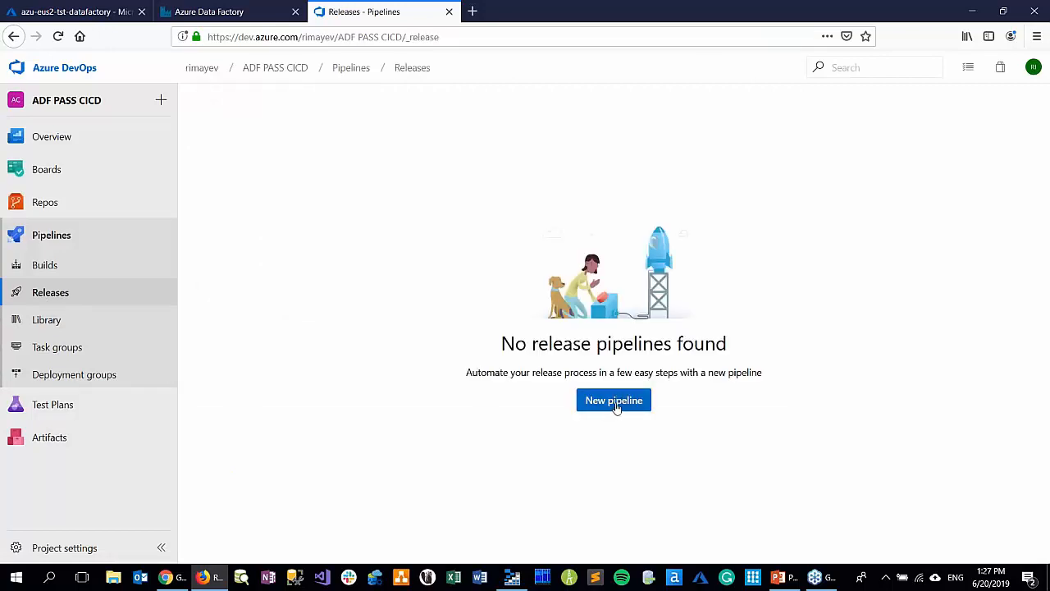
pyautogui.click(613, 406)
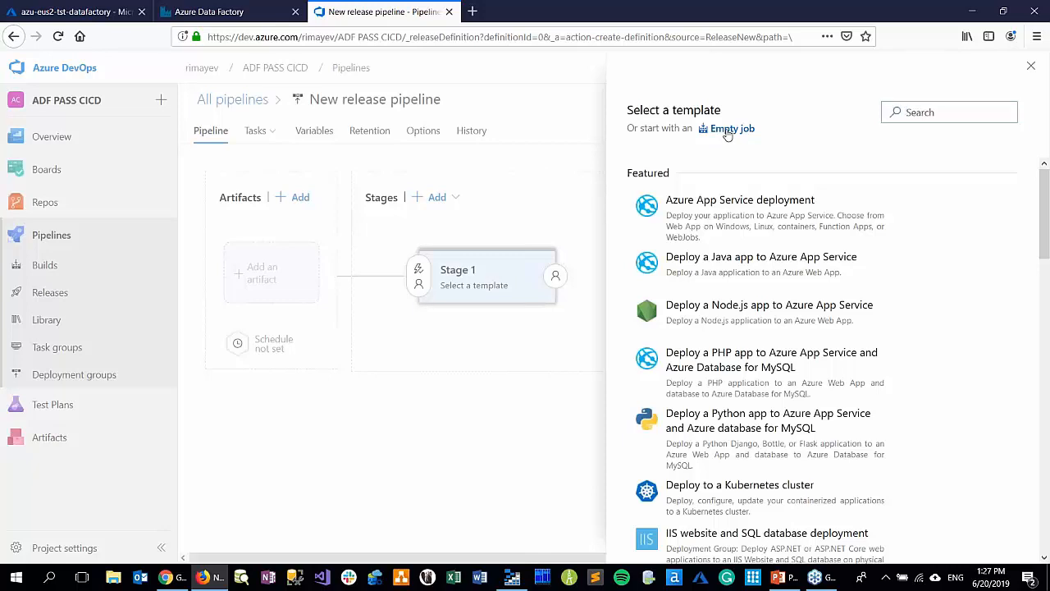
pyautogui.click(727, 131)
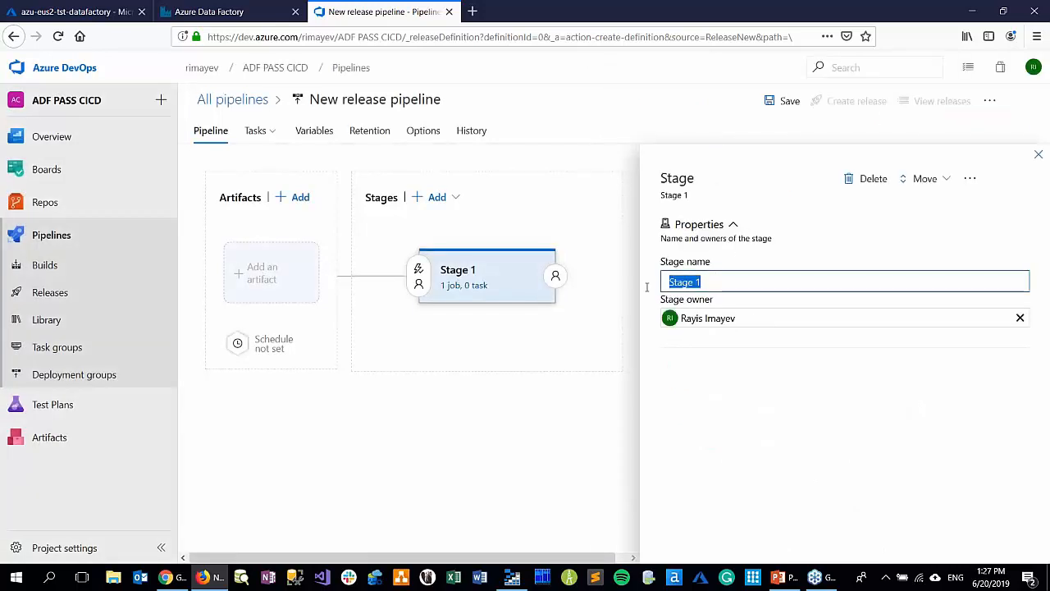
pyautogui.write('Tes')
pyautogui.press('BackSpace')
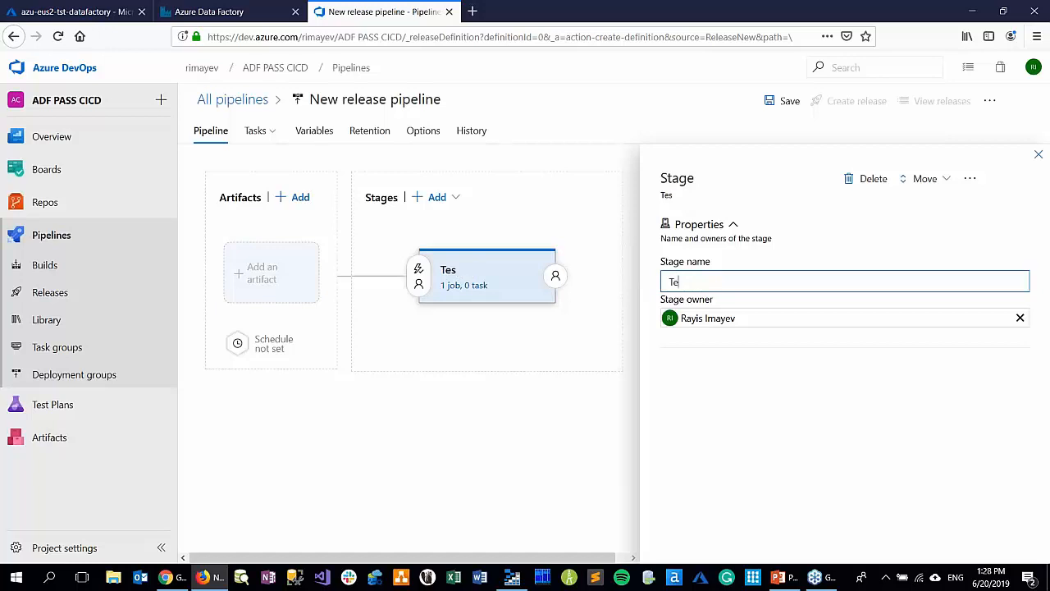
pyautogui.write('ting')
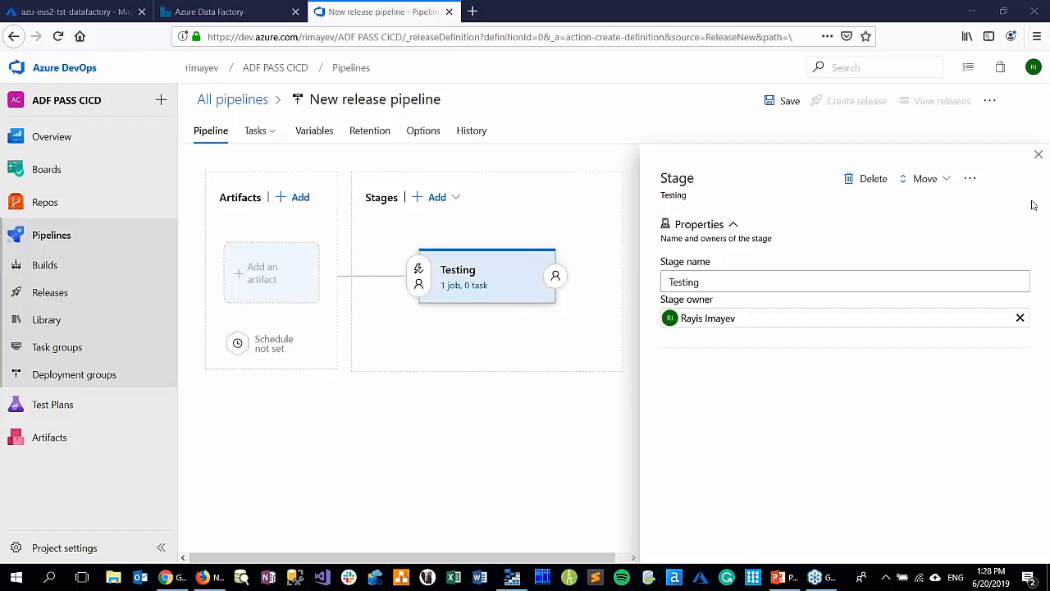
pyautogui.click(1038, 156)
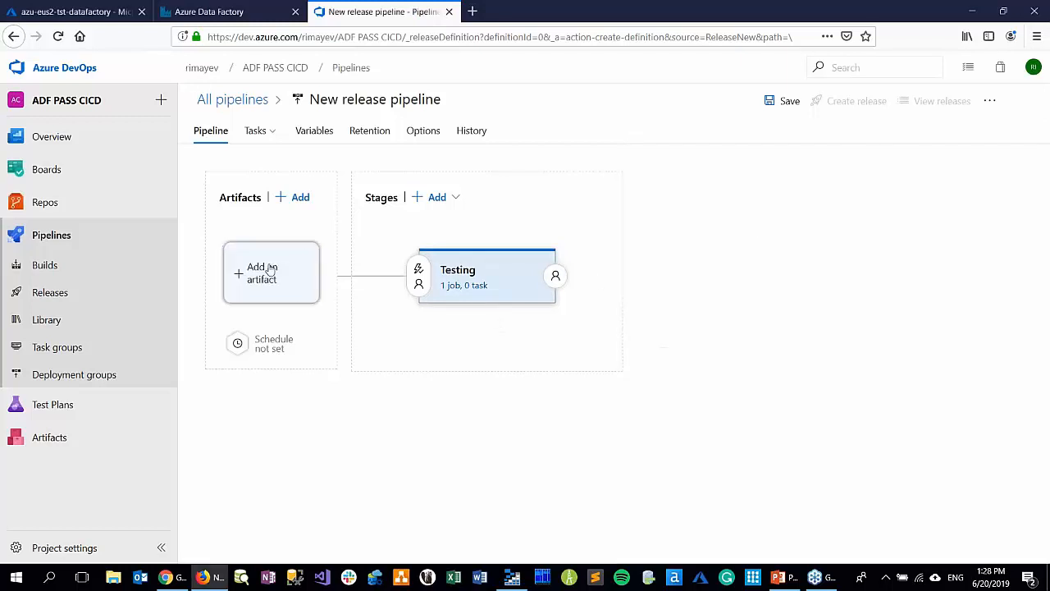
# Rename the new release pipeline as ADF PASS CD
pyautogui.click(316, 100)
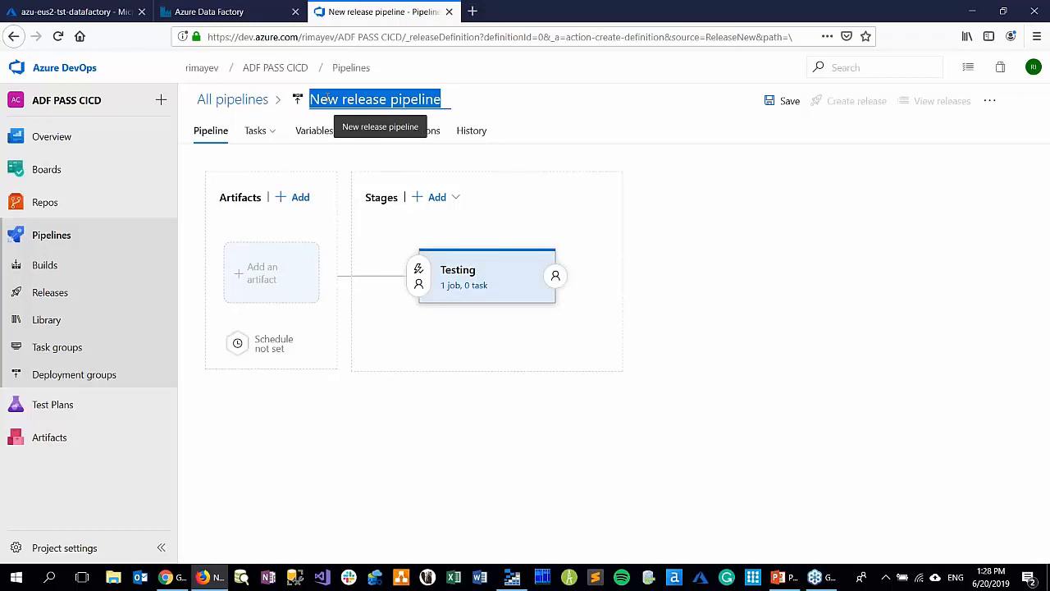
pyautogui.write('AD')
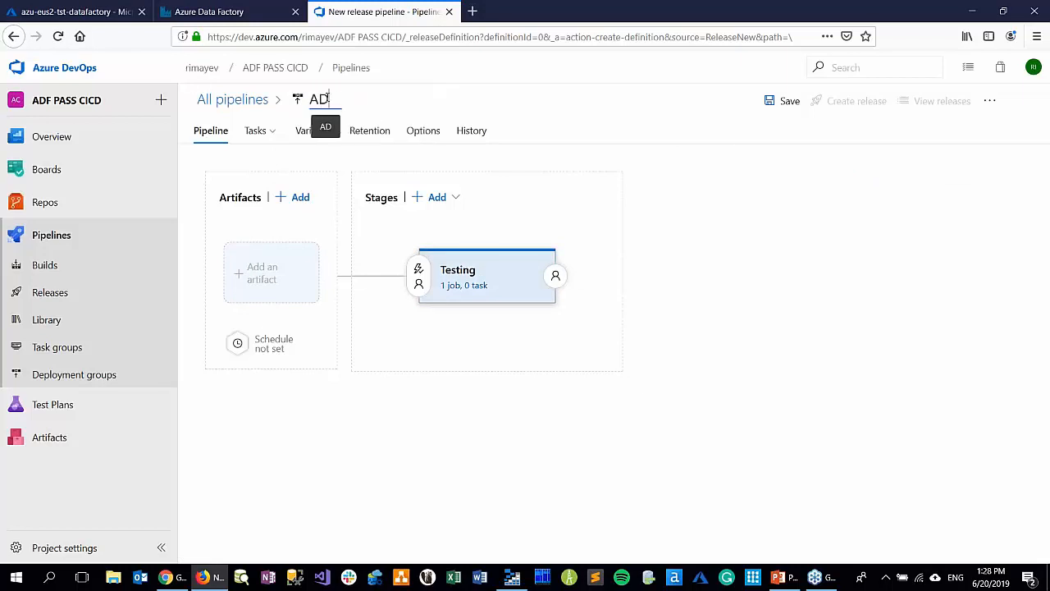
pyautogui.write('F PASS ')
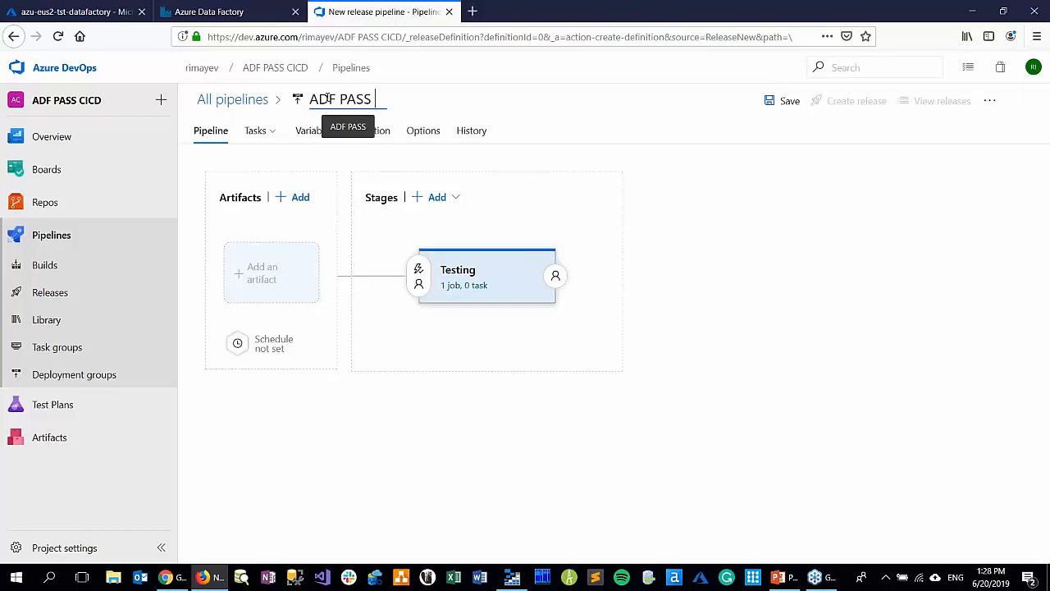
pyautogui.write('CD')
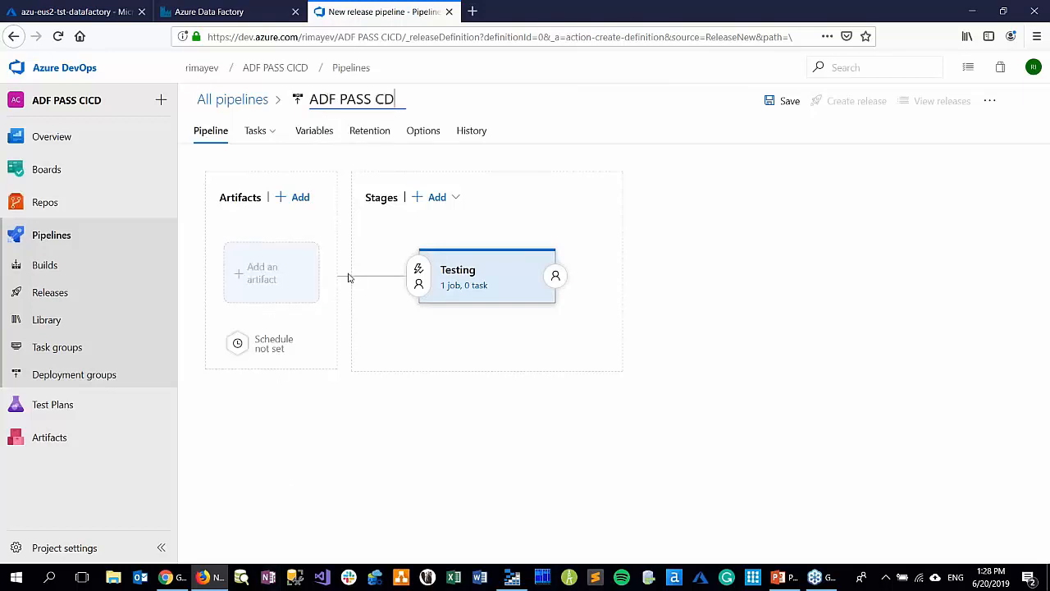
# Try to add a GitHub artifact to the pipeline through a new service connection named github connection, authorized with OAuth
pyautogui.click(270, 276)
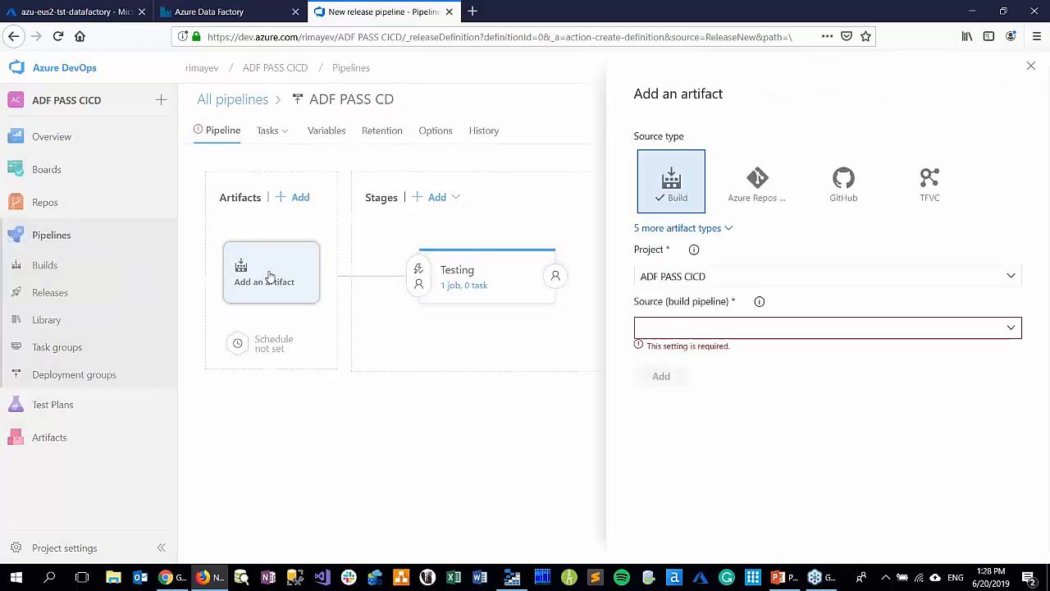
pyautogui.click(848, 186)
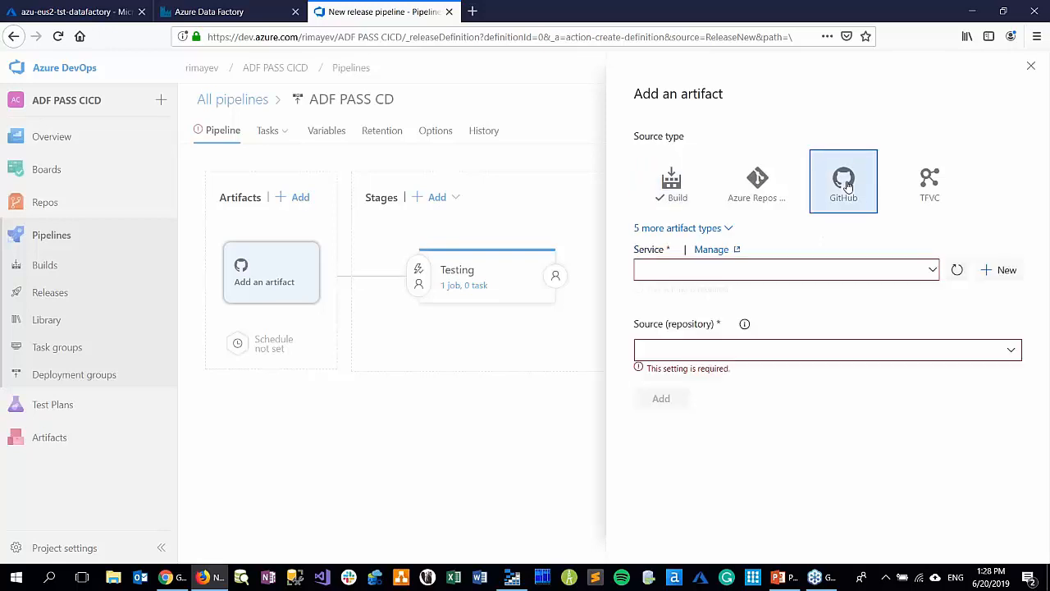
pyautogui.click(992, 276)
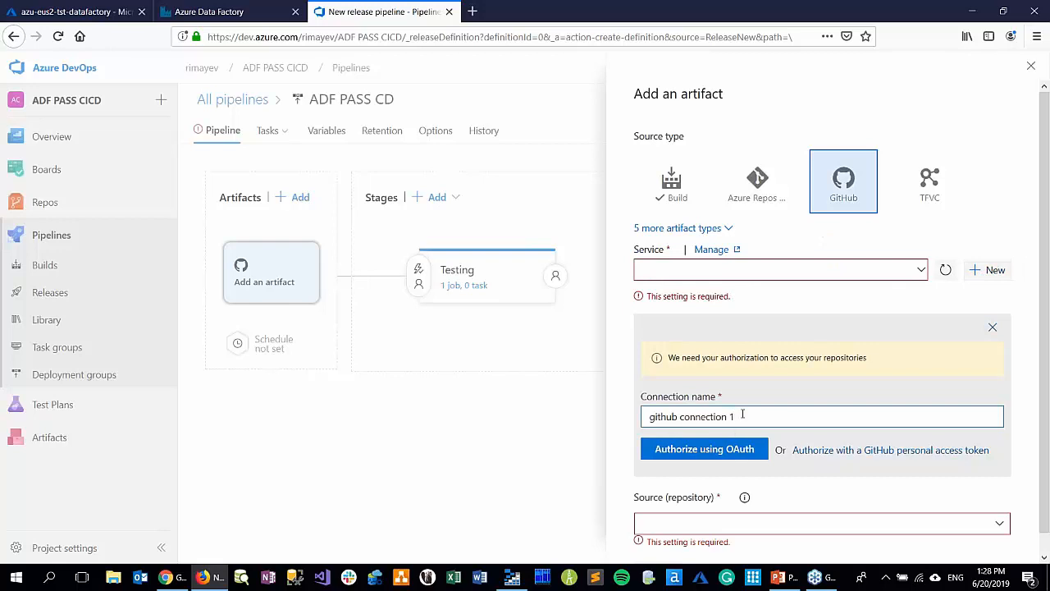
pyautogui.click(678, 453)
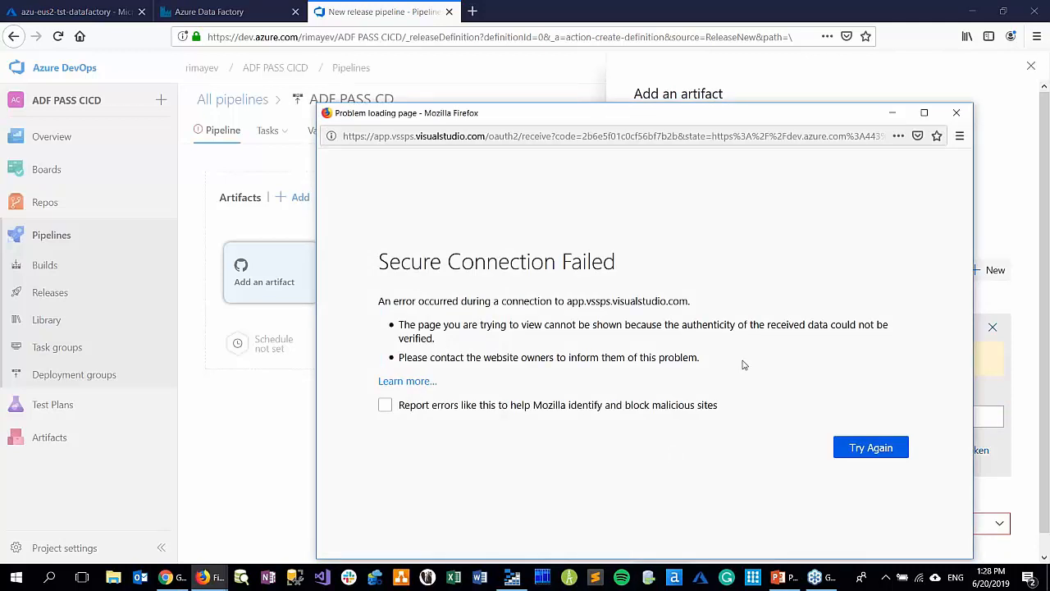
pyautogui.click(868, 451)
pyautogui.moveTo(861, 119); pyautogui.dragTo(739, 102)
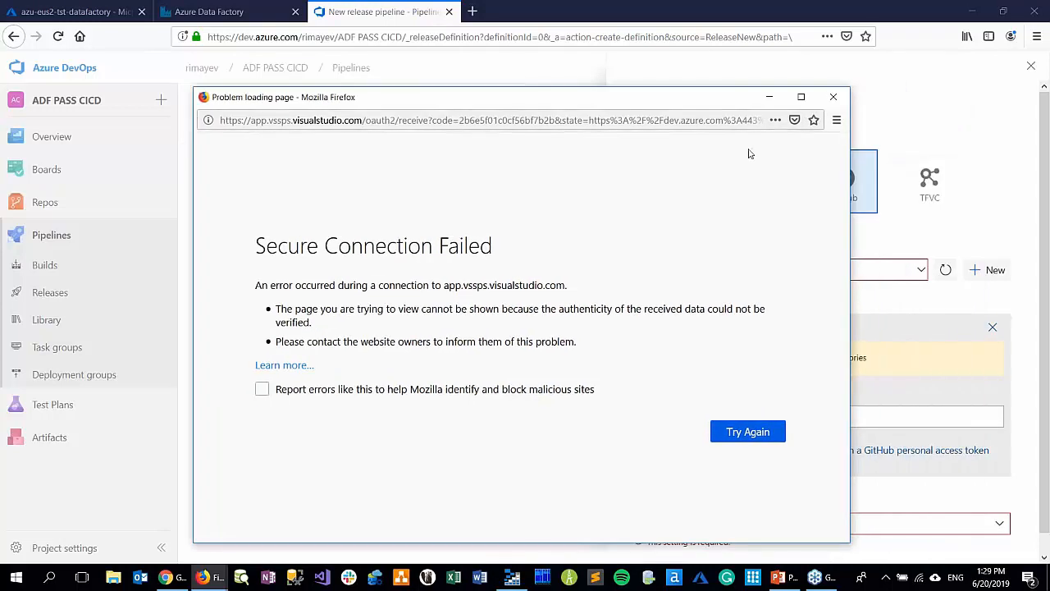
pyautogui.click(833, 99)
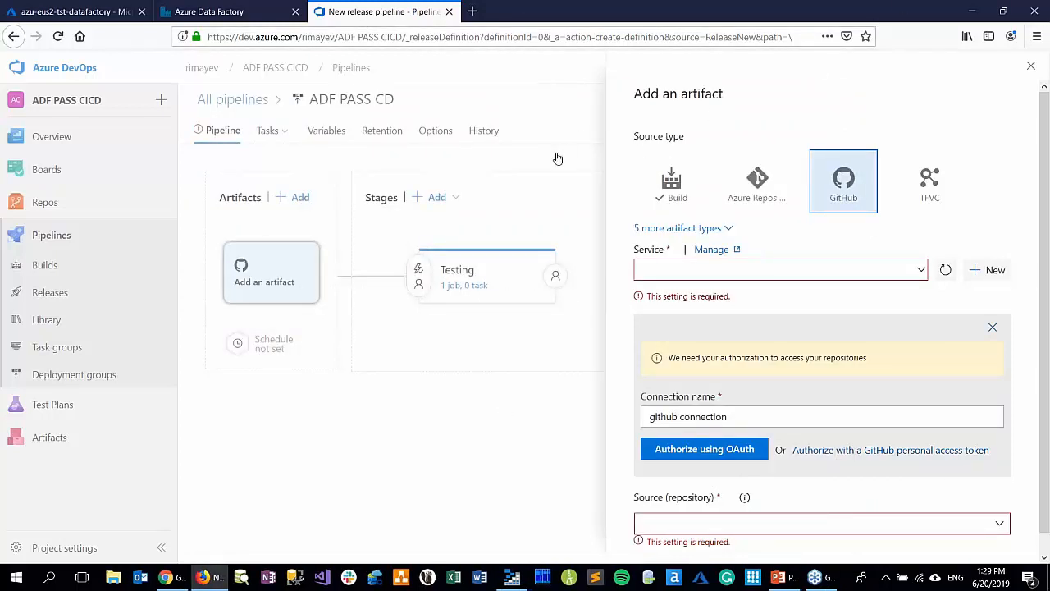
pyautogui.click(1030, 65)
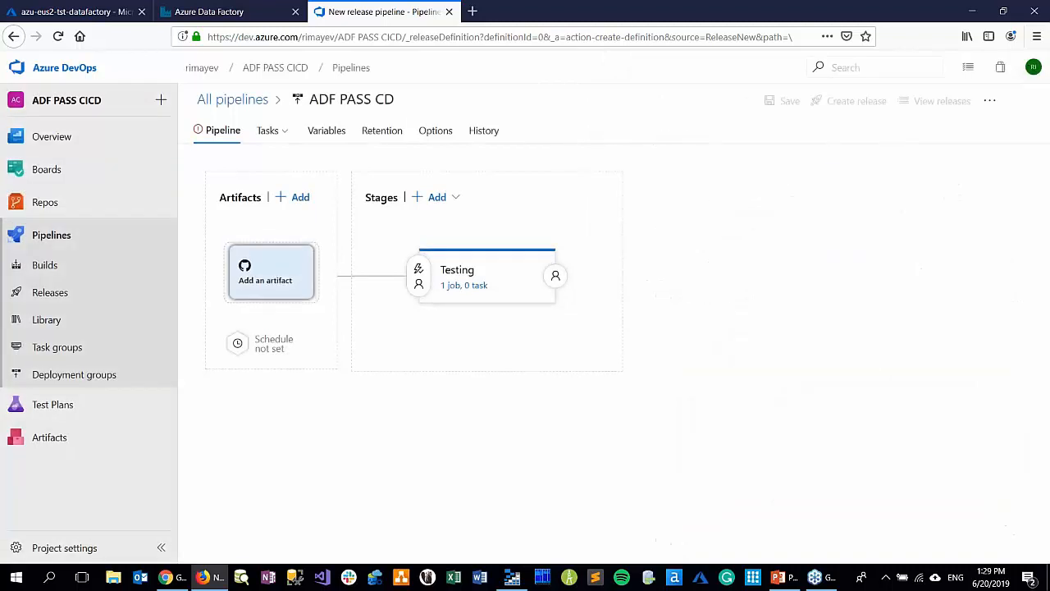
# Save the ADF PASS CD release pipeline without an artifact
pyautogui.click(783, 101)
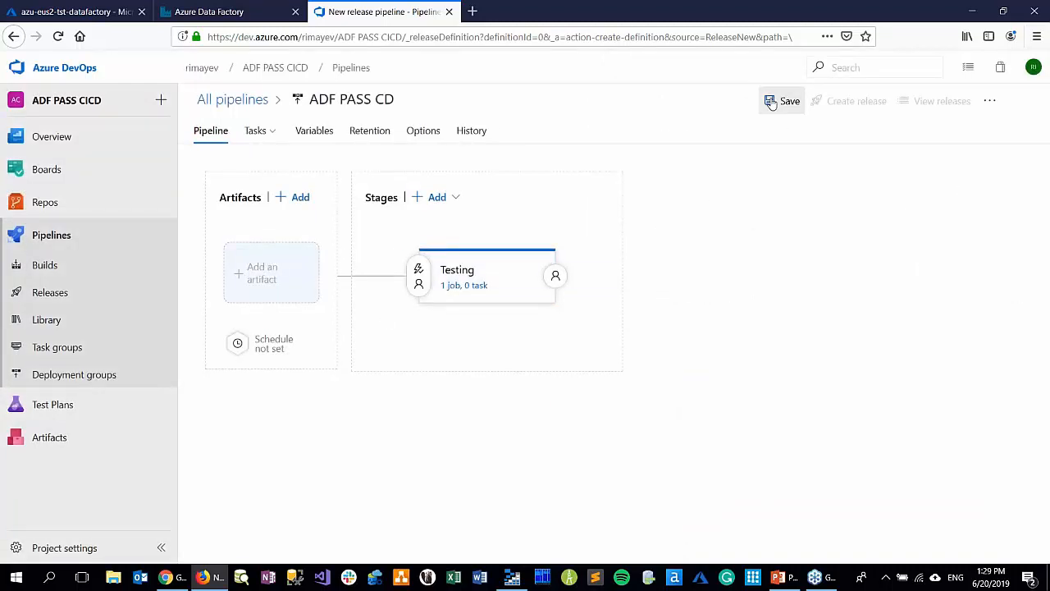
pyautogui.click(577, 392)
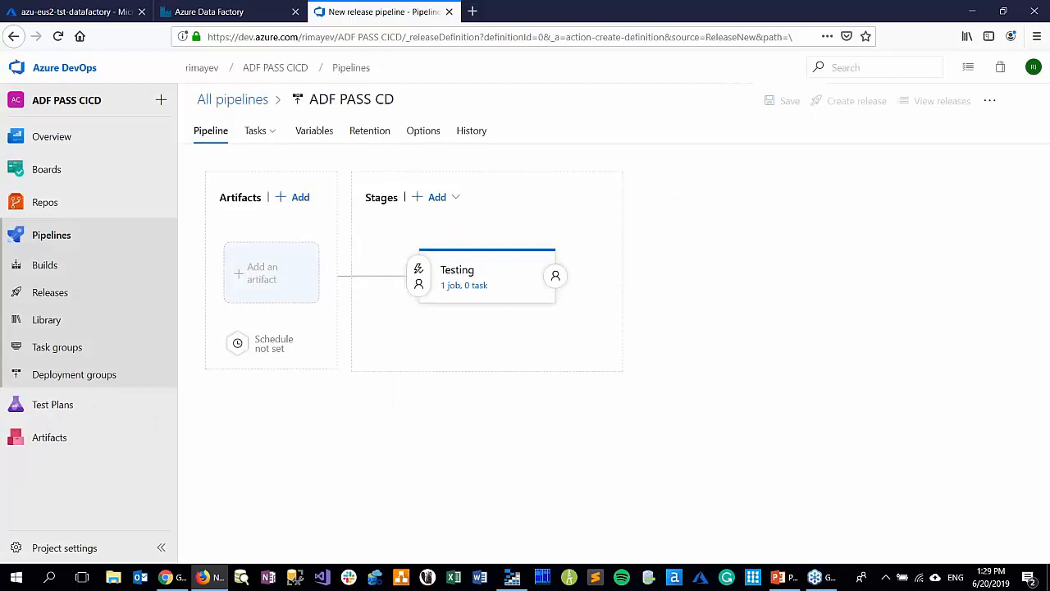
# Restart Firefox and go to dev.azure.com
pyautogui.click(1033, 14)
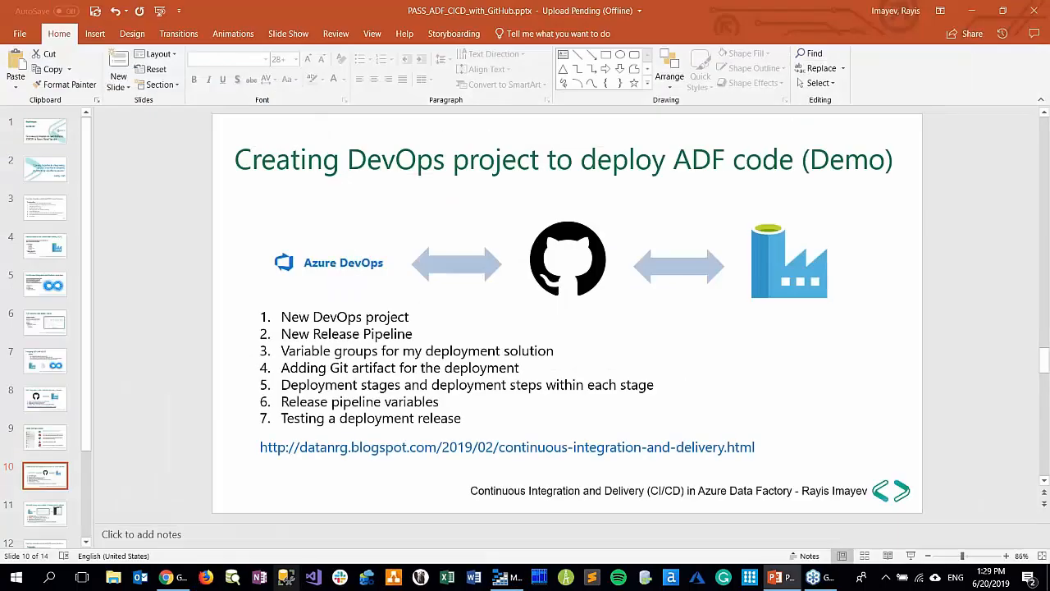
pyautogui.click(207, 578)
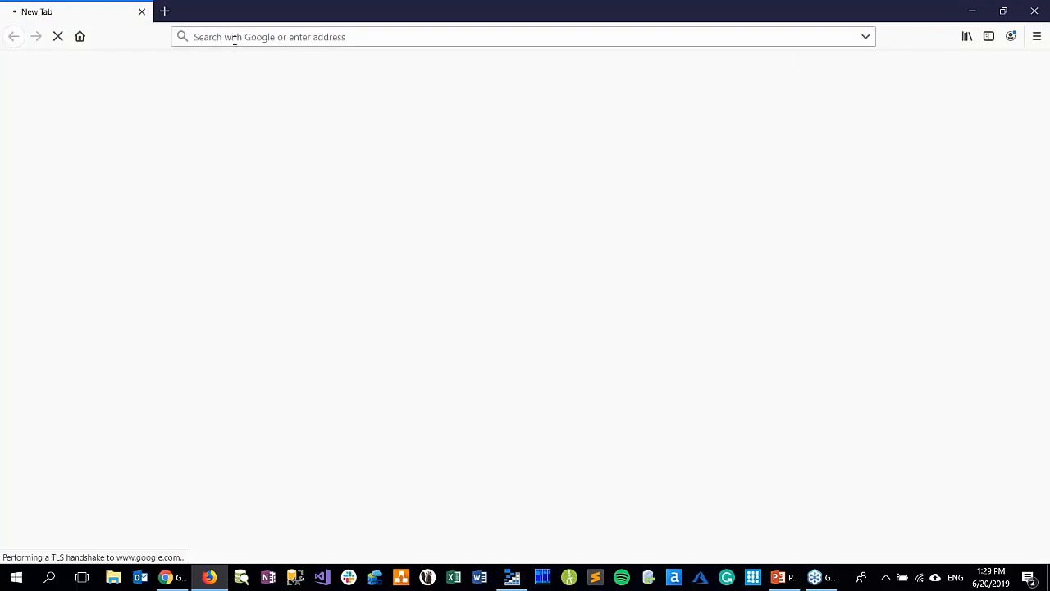
pyautogui.click(233, 36)
pyautogui.write('dev.azure.com')
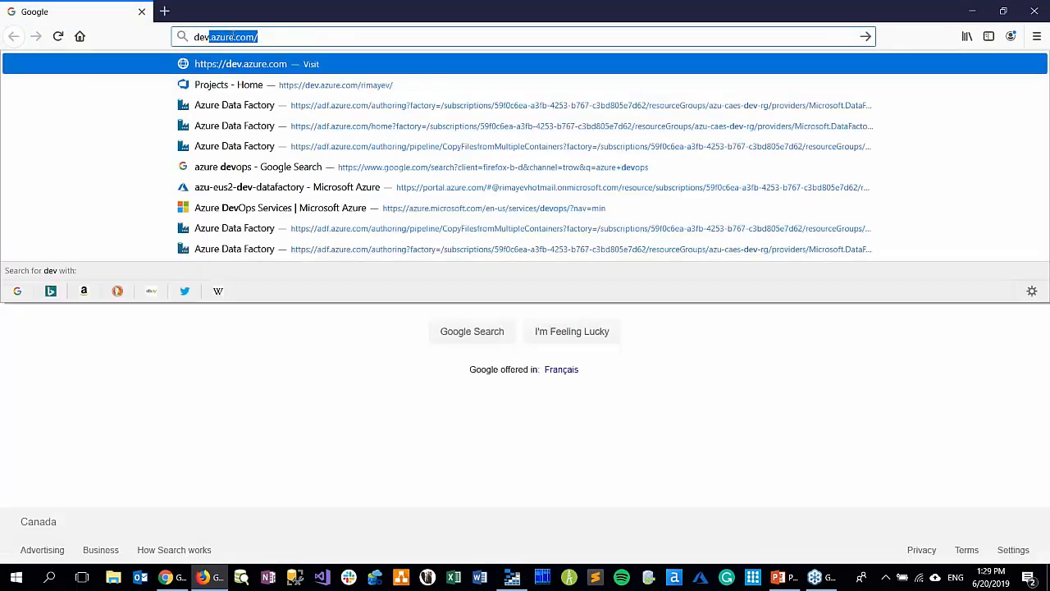
pyautogui.press('Return')
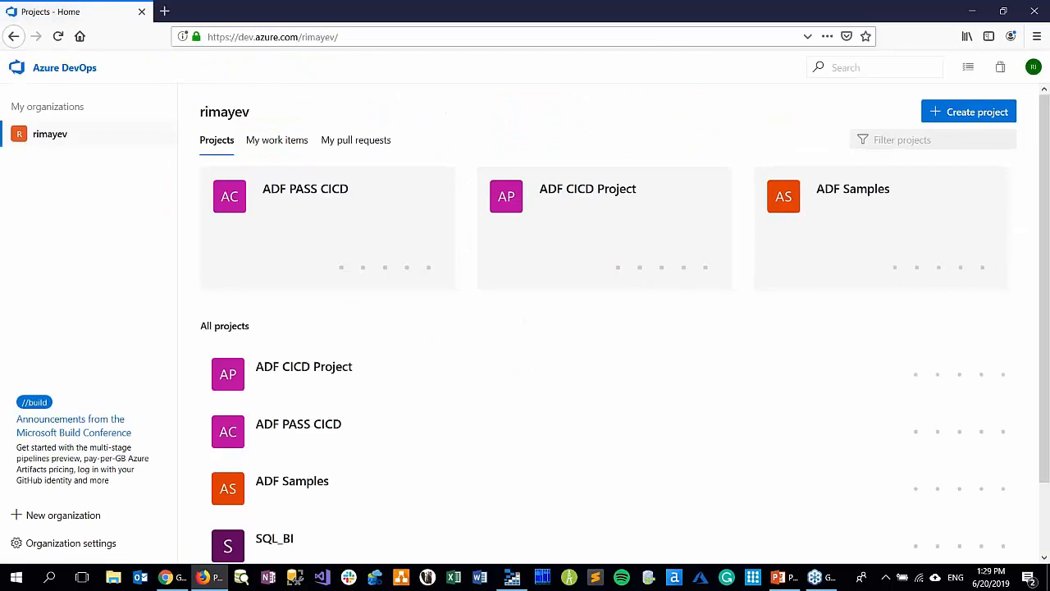
# Open the ADF PASS CD release pipeline of the ADF PASS CICD project for editing
pyautogui.click(354, 224)
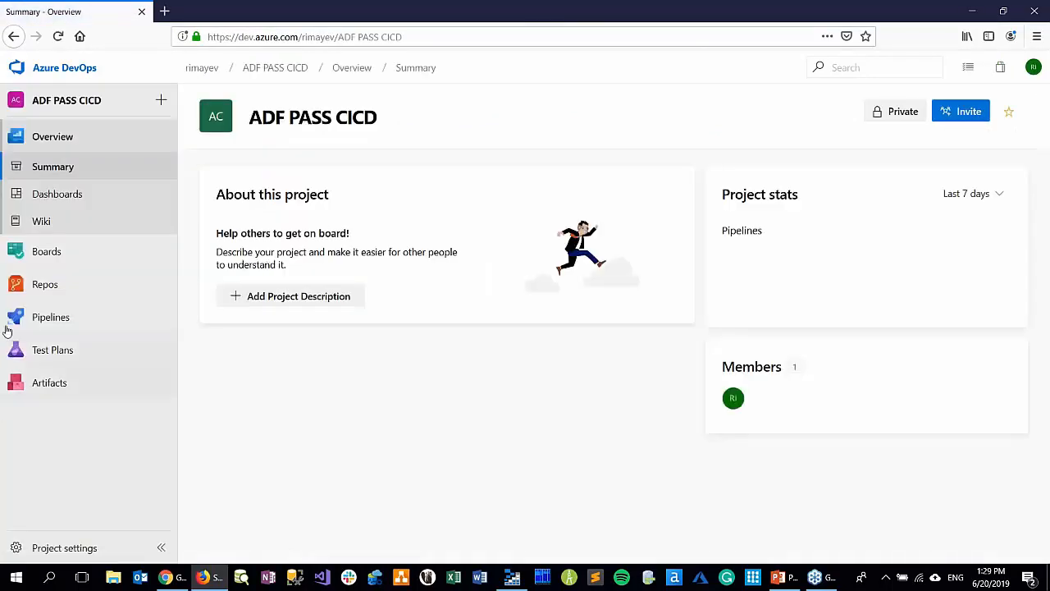
pyautogui.moveTo(37, 323)
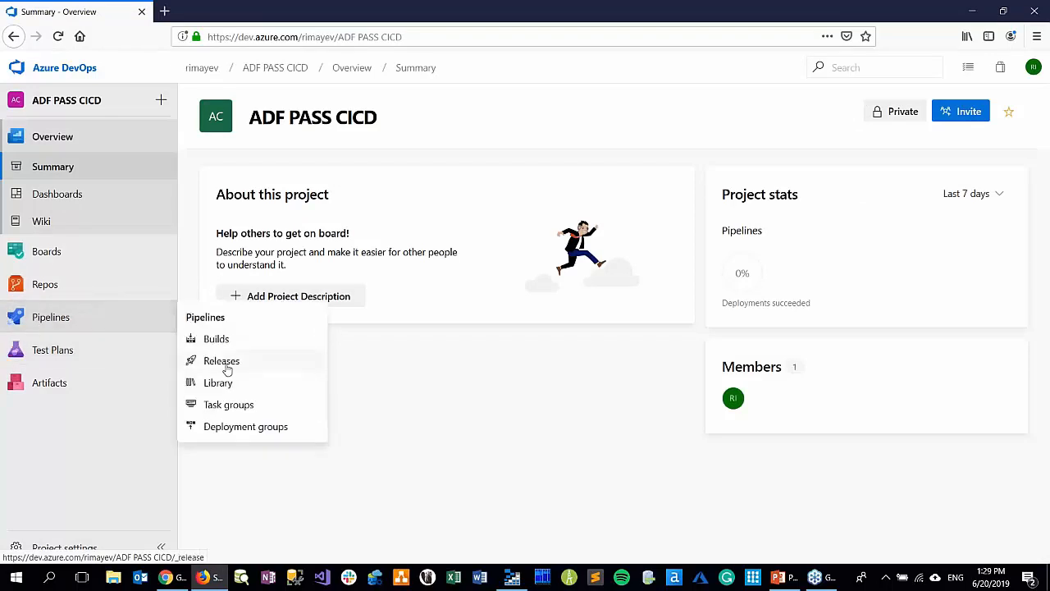
pyautogui.click(228, 367)
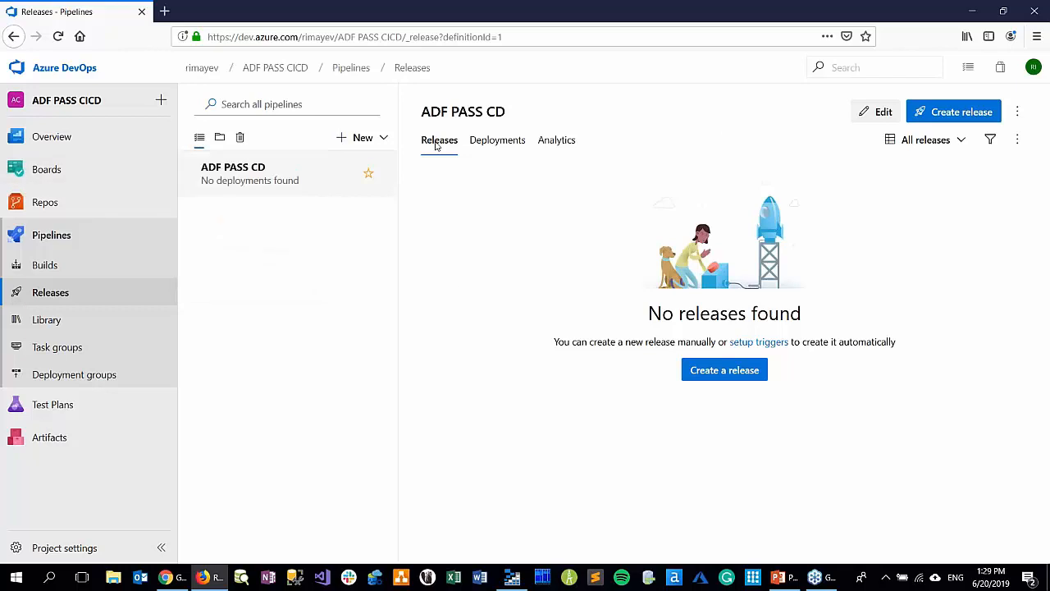
pyautogui.click(876, 112)
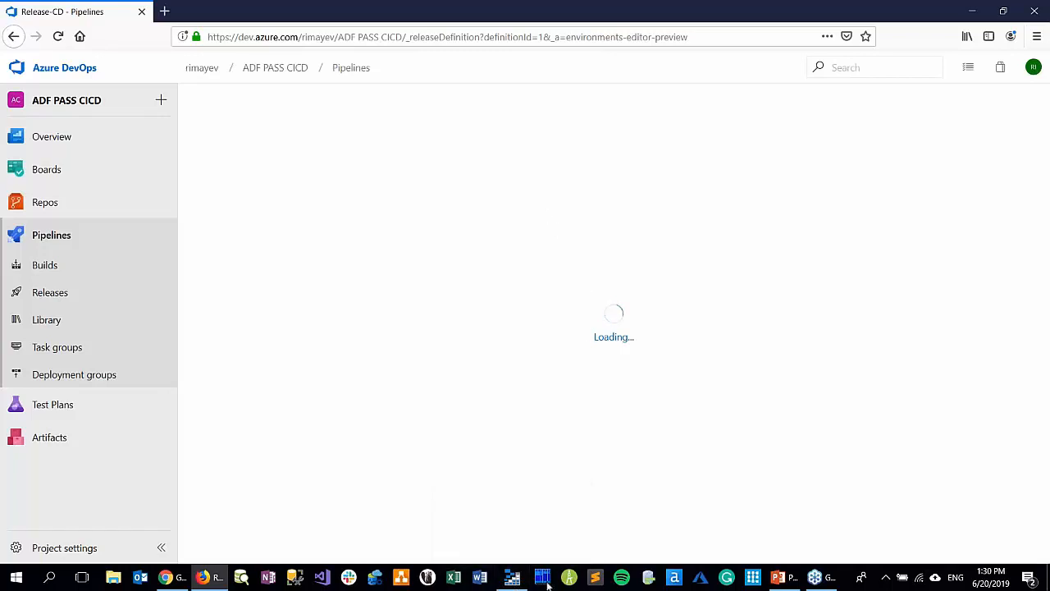
# Close Azure Storage Explorer and Chrome, and retry opening the ADF PASS CD release pipeline for editing in Firefox
pyautogui.click(507, 579)
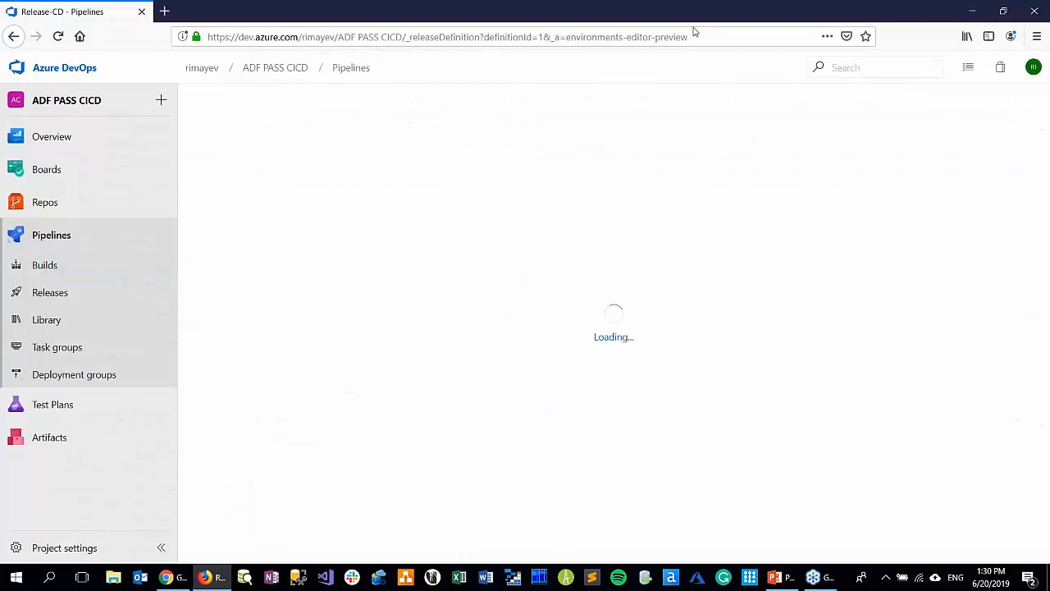
pyautogui.click(168, 579)
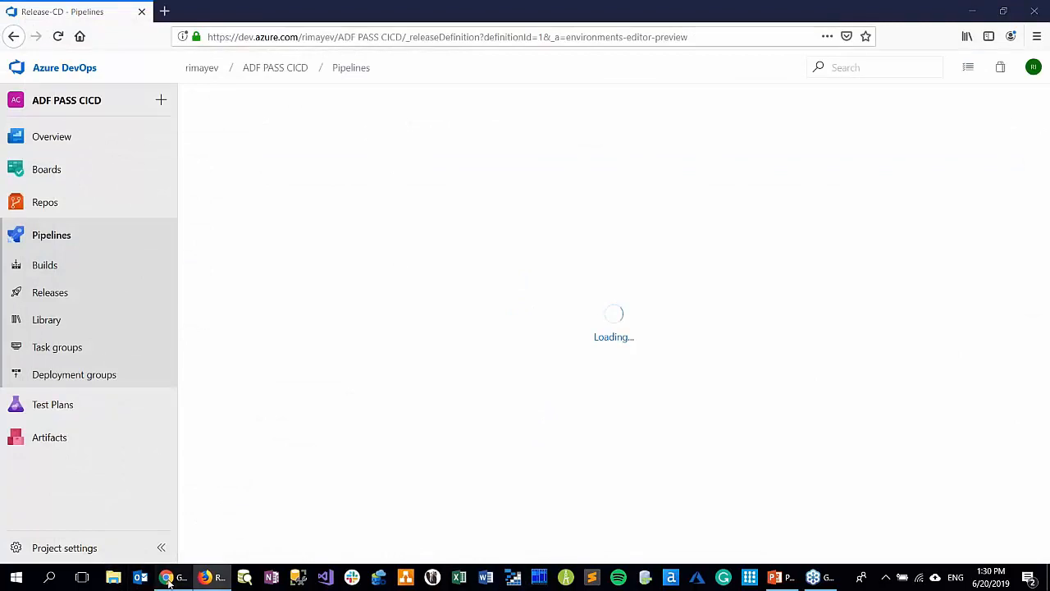
pyautogui.click(1035, 11)
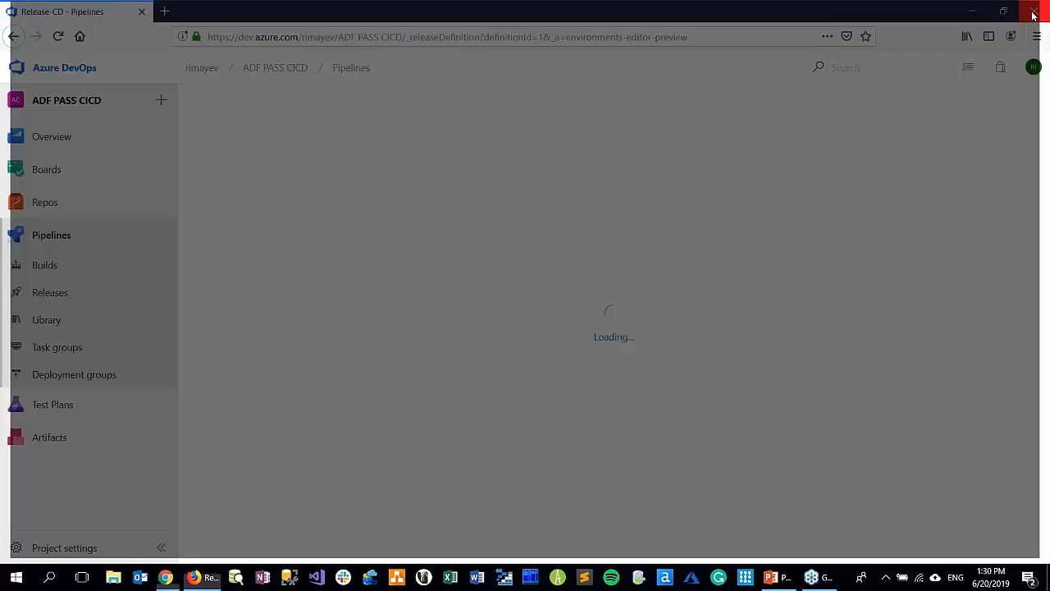
pyautogui.click(45, 301)
pyautogui.click(876, 110)
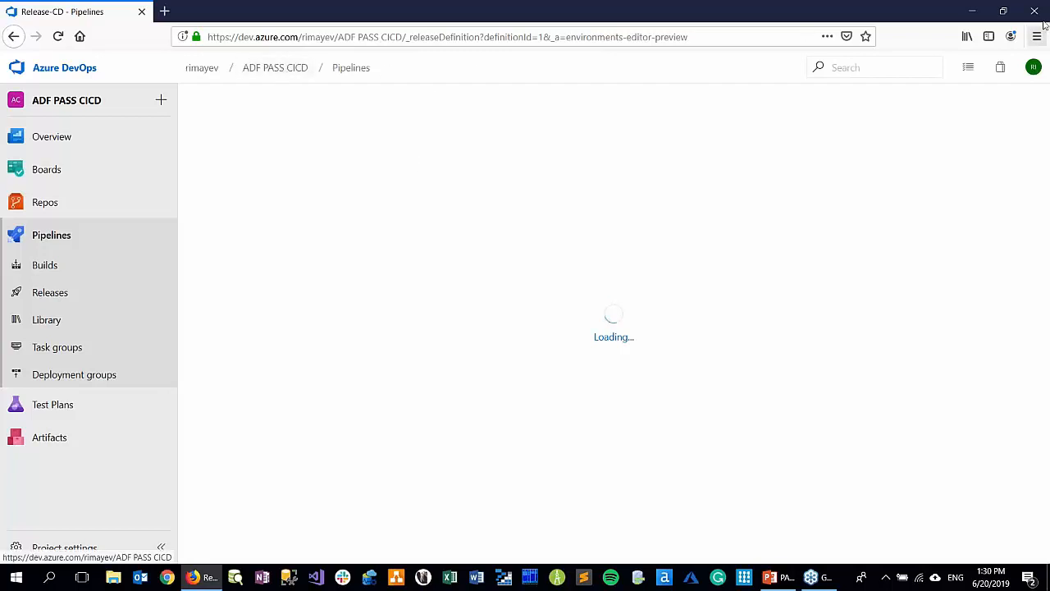
# Shrink the browser window and open the ADF-CICD repository on GitHub in a new browser tab
pyautogui.click(1002, 12)
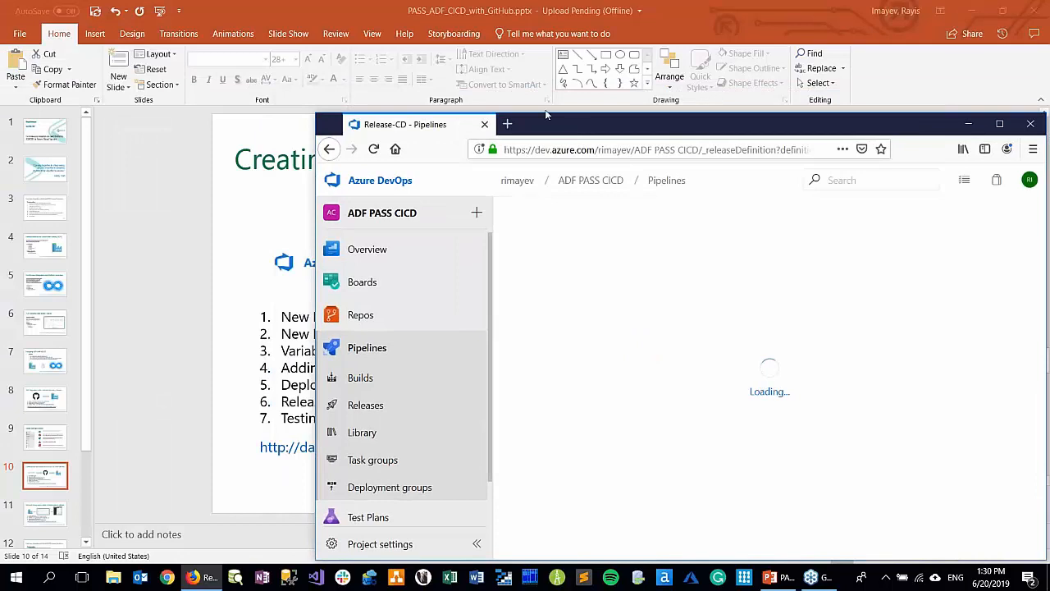
pyautogui.moveTo(546, 115); pyautogui.dragTo(418, 47)
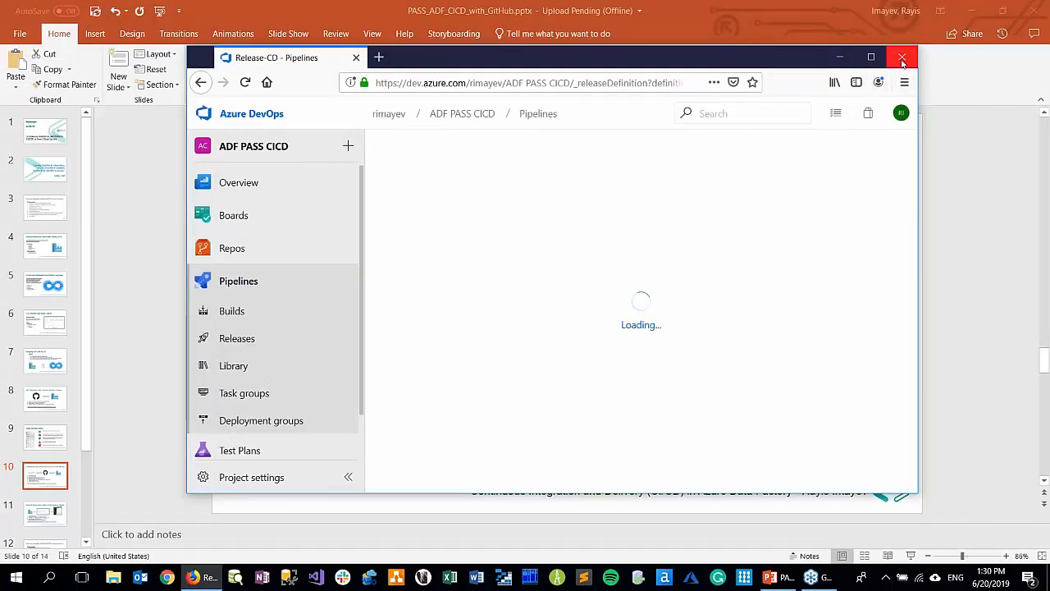
pyautogui.click(380, 57)
pyautogui.write('github.com')
pyautogui.press('Return')
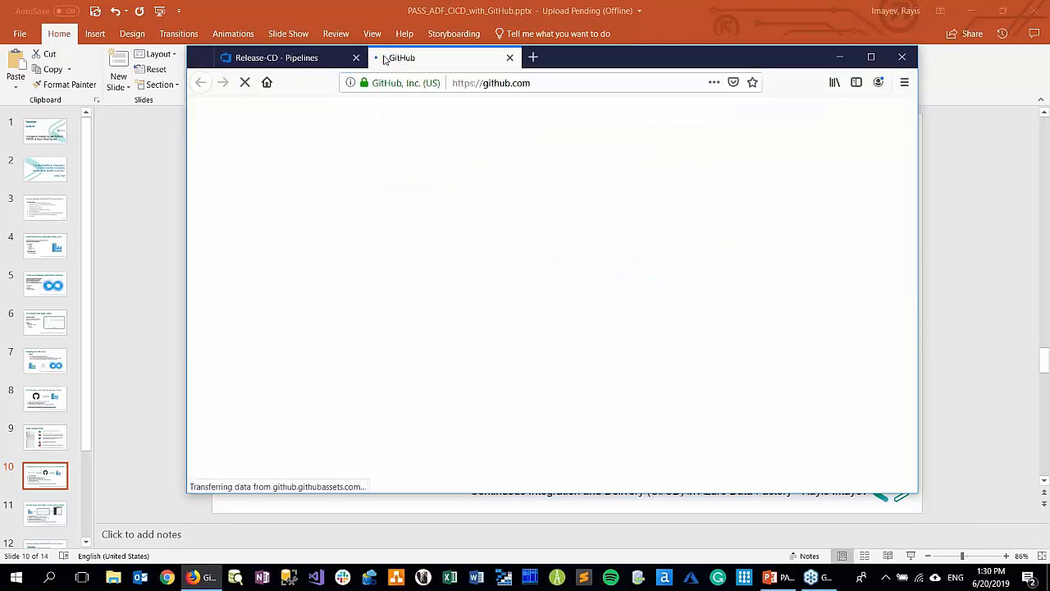
pyautogui.click(268, 250)
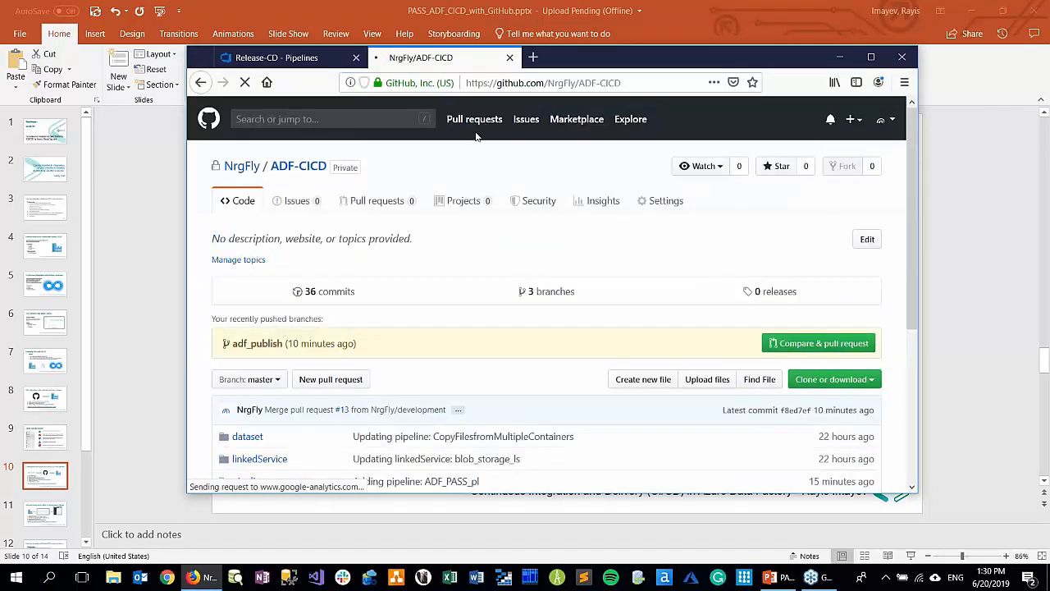
# Open portal.azure.com in another browser tab and maximize the browser window
pyautogui.click(533, 58)
pyautogui.write('port')
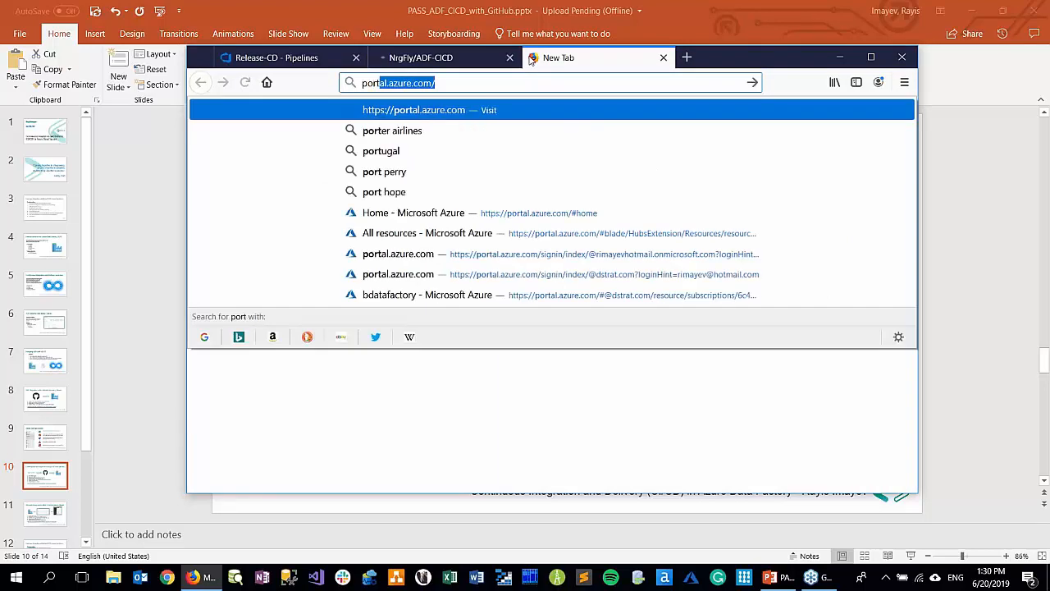
pyautogui.press('Return')
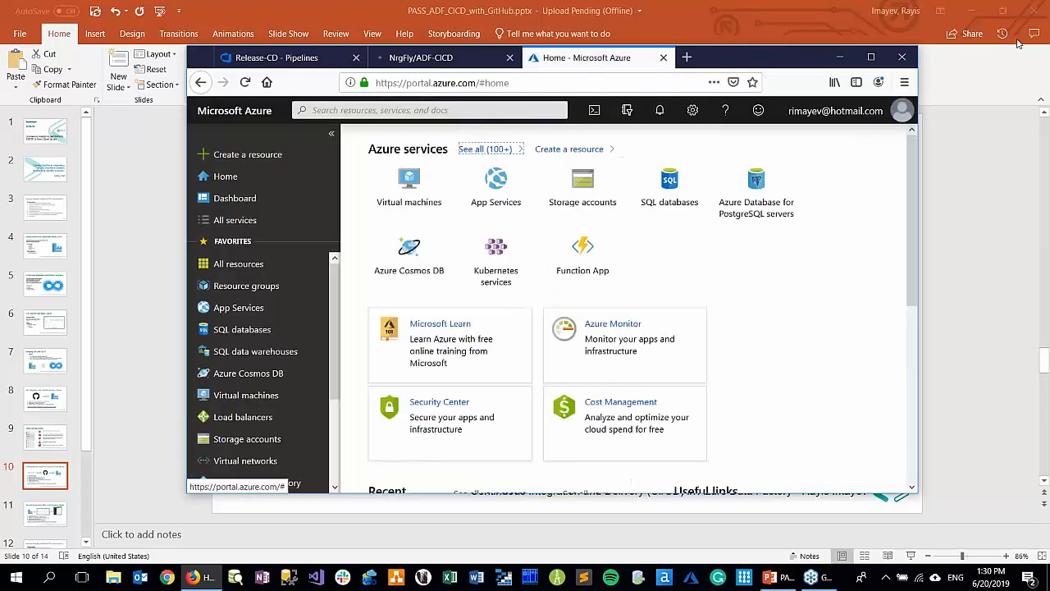
pyautogui.click(870, 57)
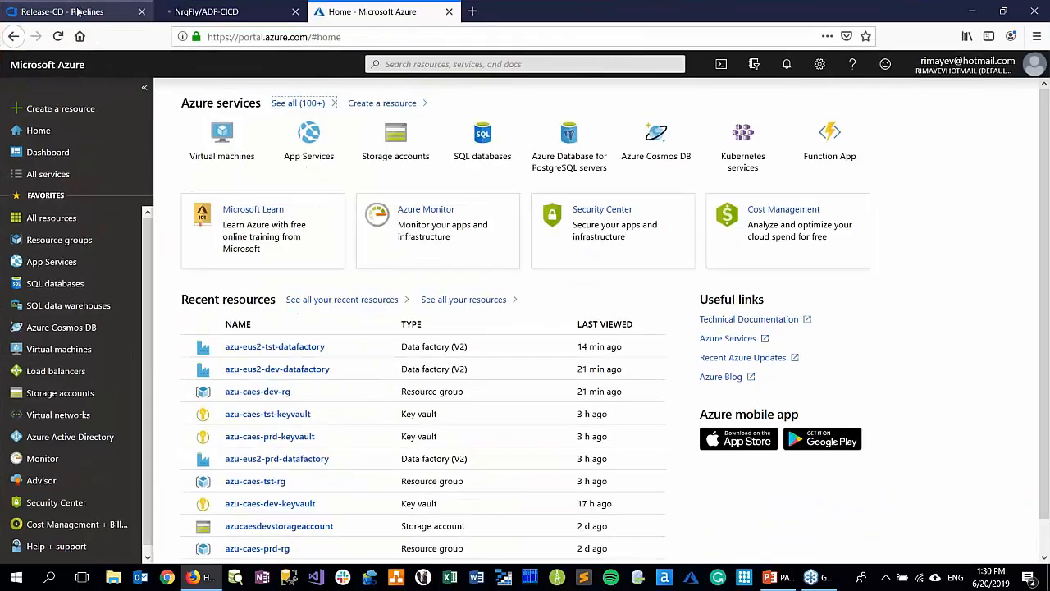
# Return to Azure DevOps and open the ADF CD release pipeline of the ADF CICD Project for editing
pyautogui.click(80, 11)
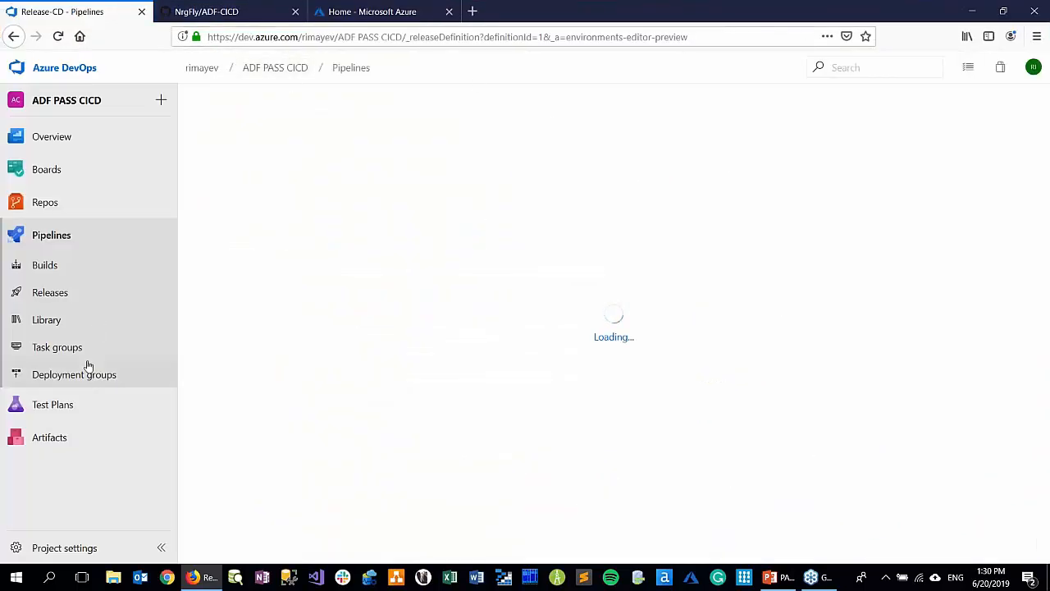
pyautogui.click(208, 73)
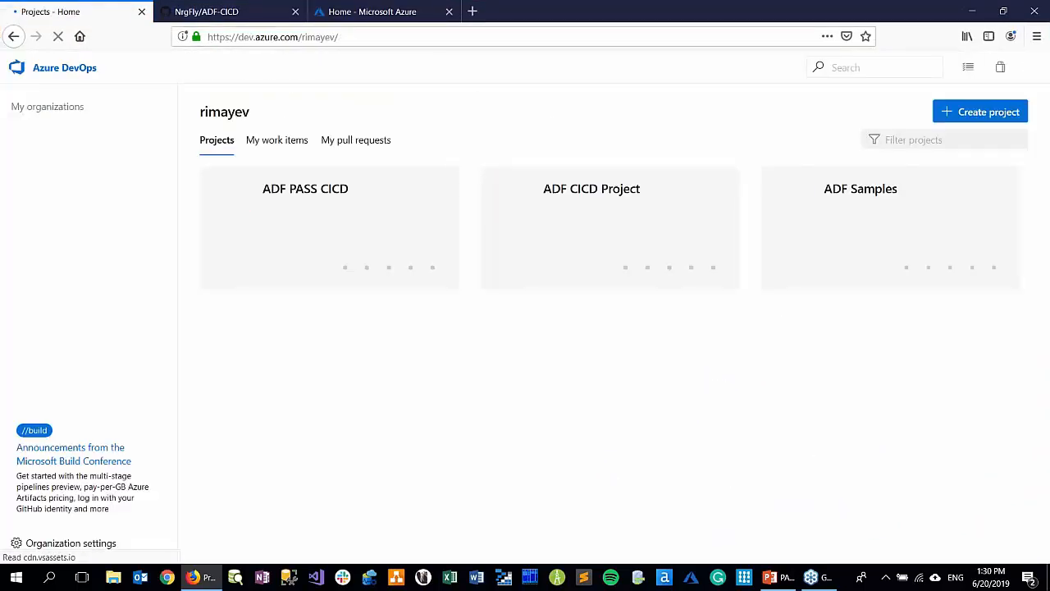
pyautogui.click(579, 197)
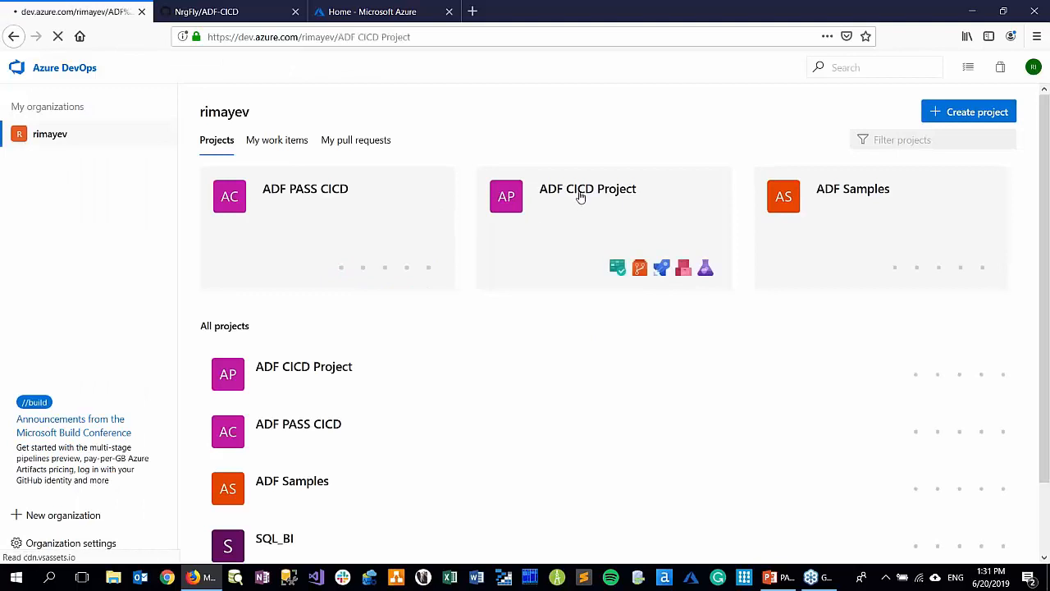
pyautogui.moveTo(45, 285)
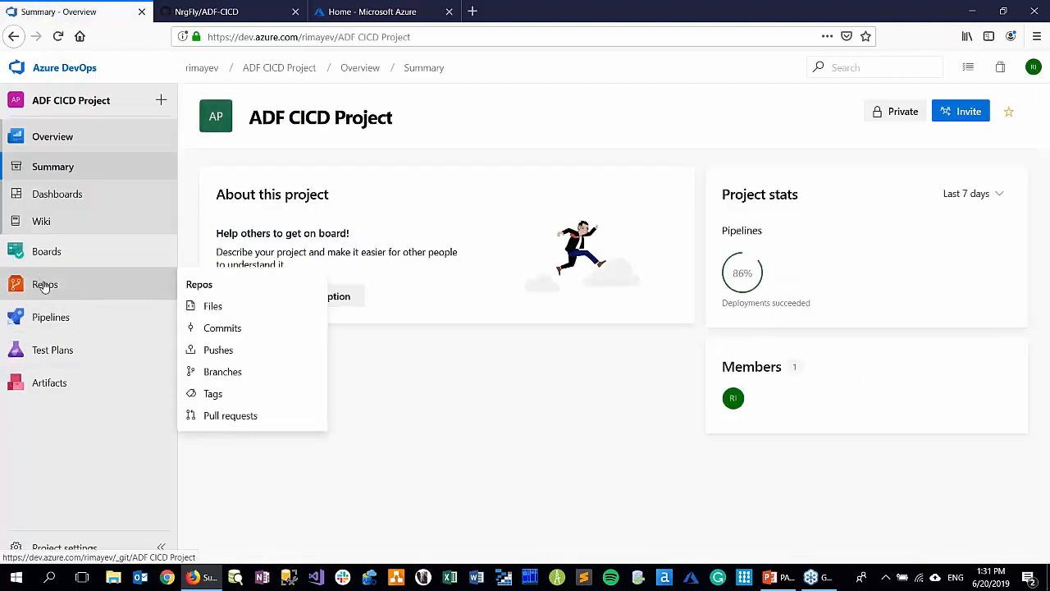
pyautogui.click(50, 316)
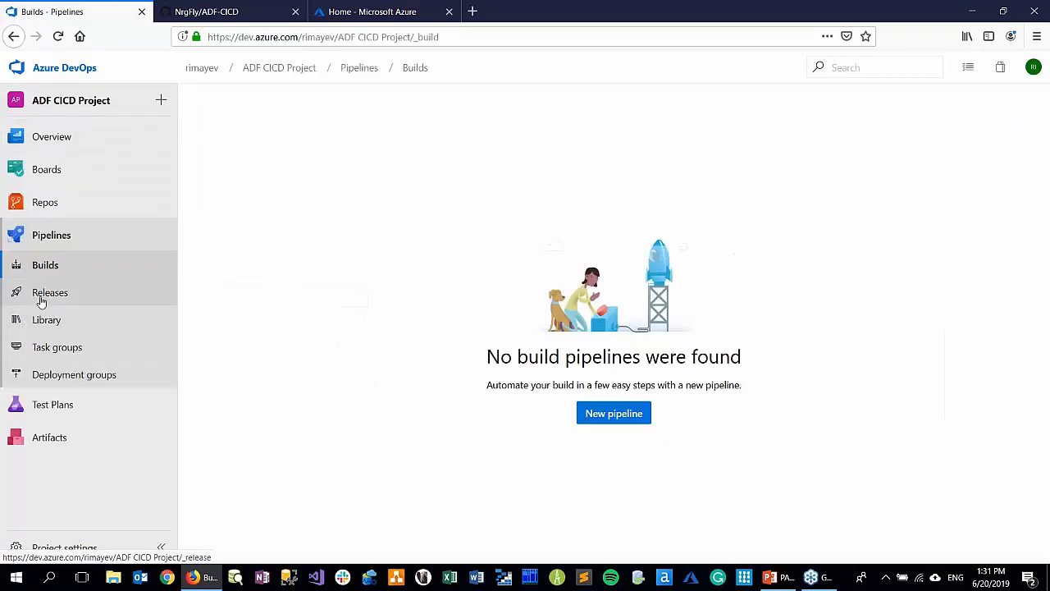
pyautogui.click(41, 297)
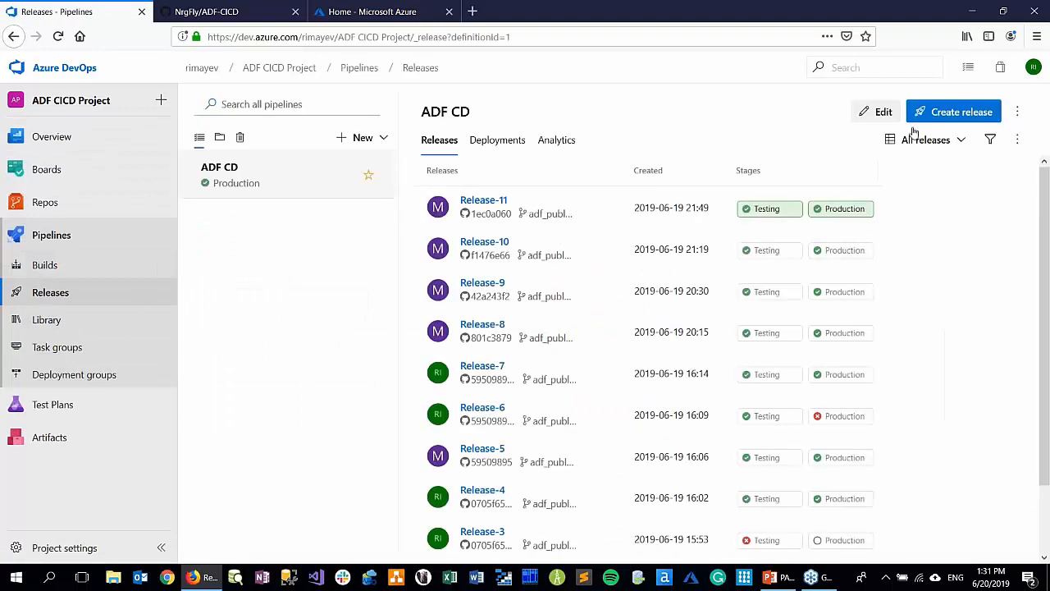
pyautogui.click(882, 112)
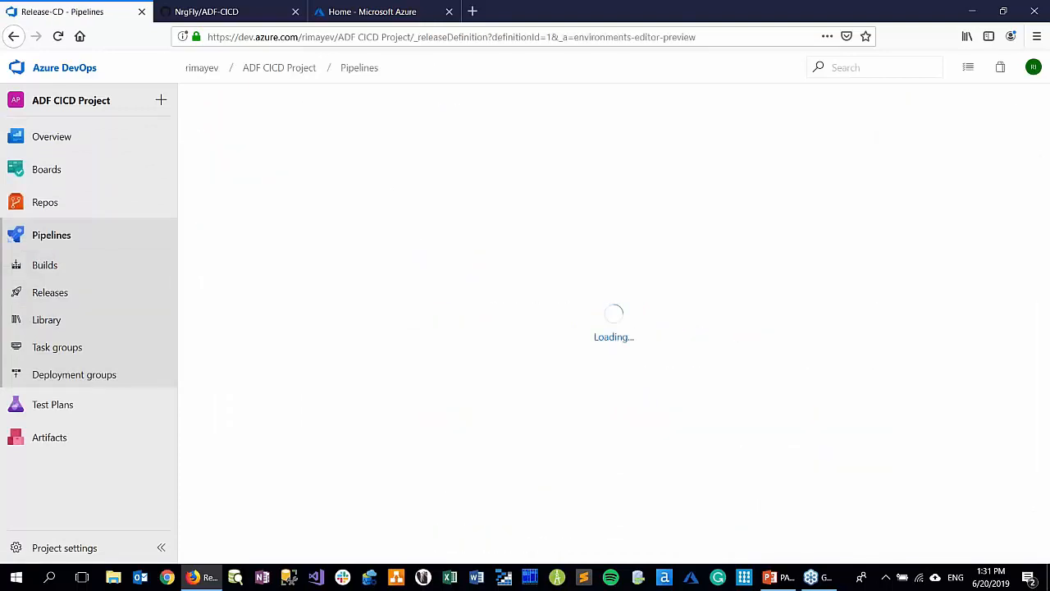
# Switch from the ADF CICD Project to the ADF PASS CICD project and open its ADF PASS CD release pipeline for editing
pyautogui.click(246, 14)
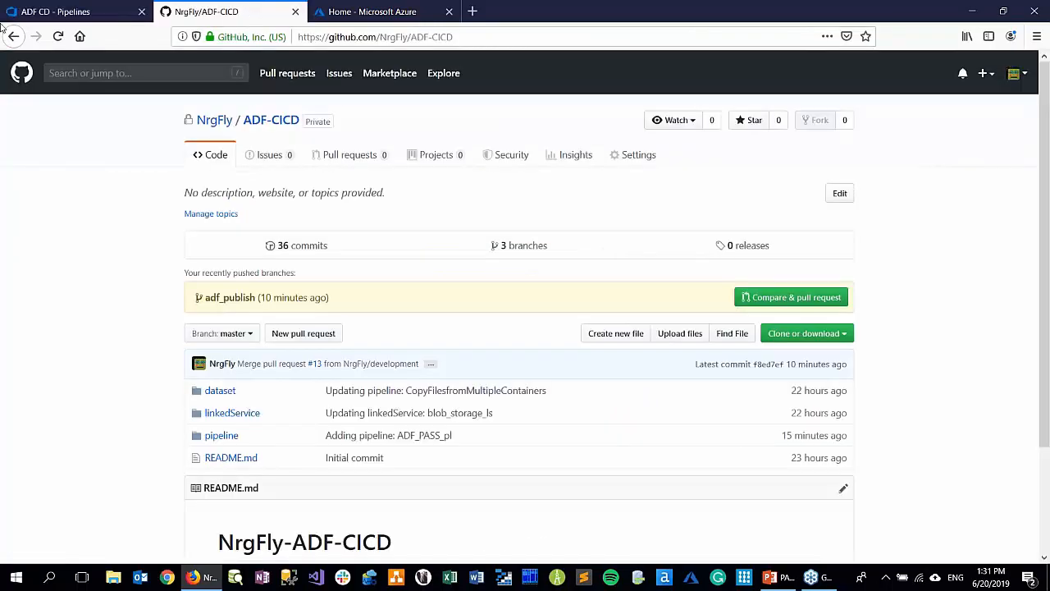
pyautogui.click(101, 11)
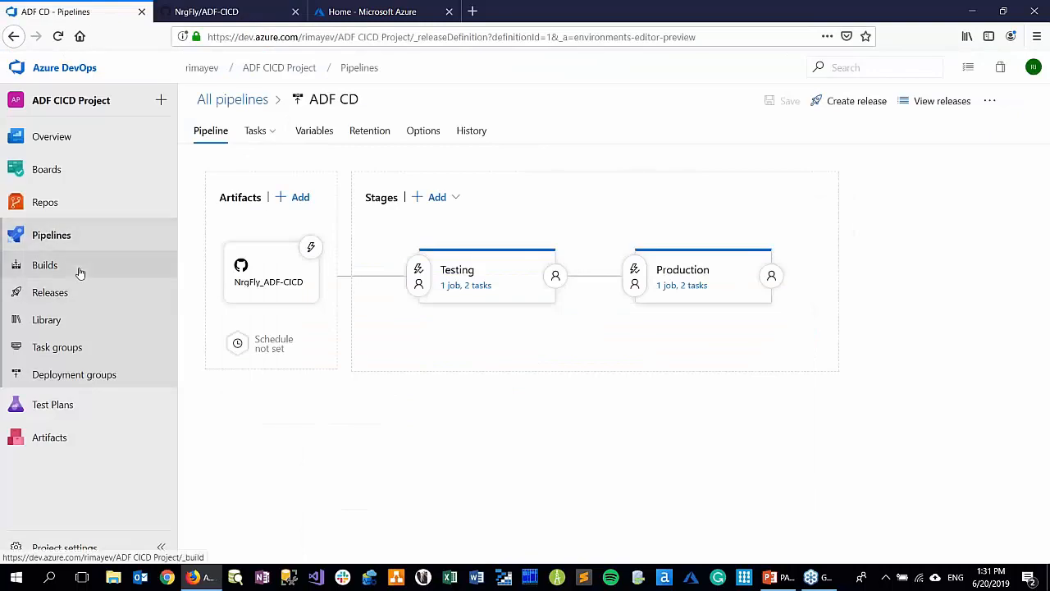
pyautogui.click(53, 301)
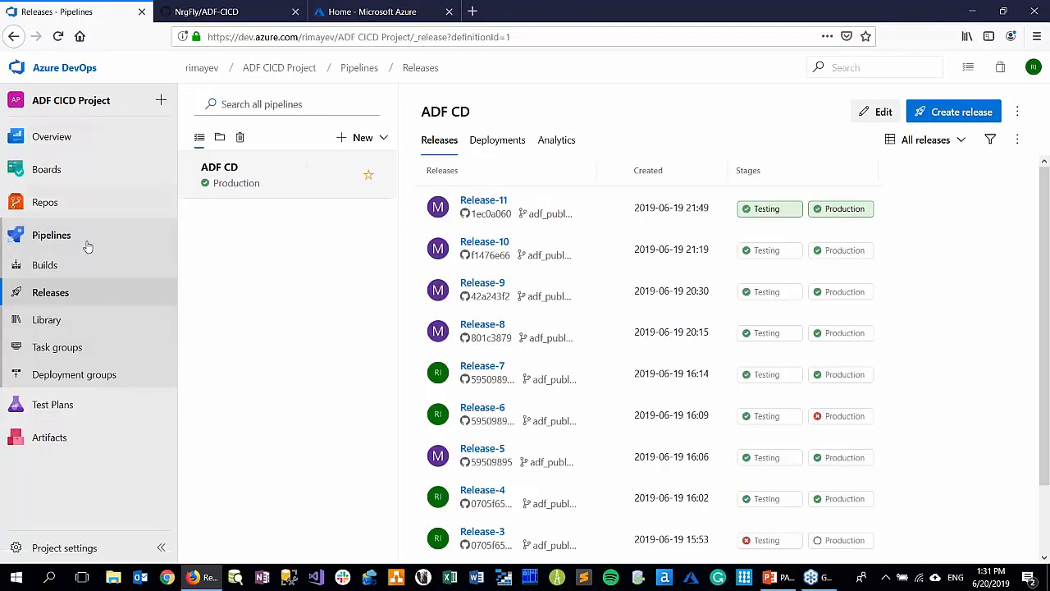
pyautogui.click(200, 68)
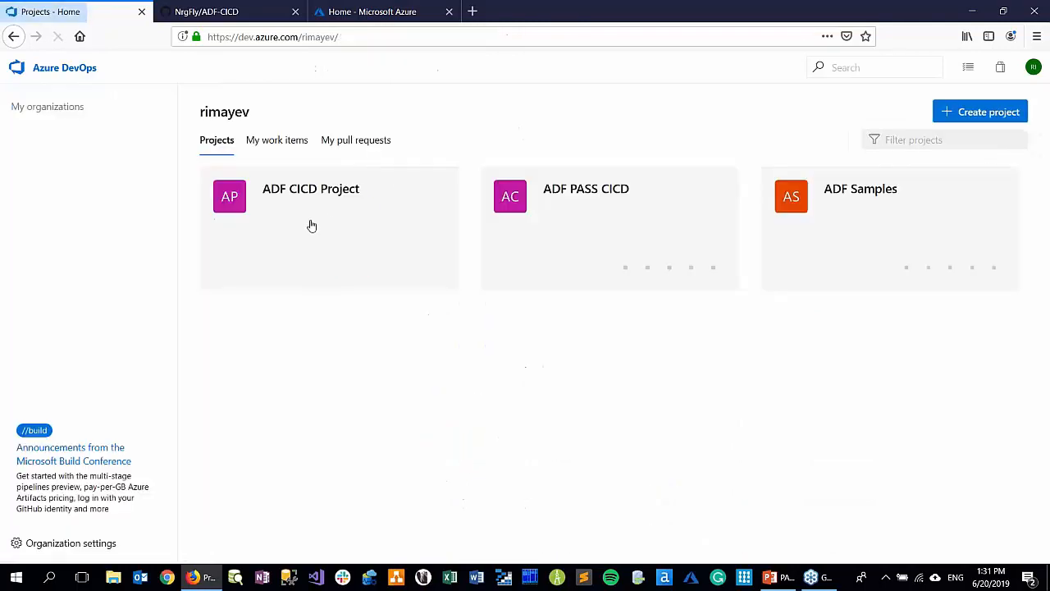
pyautogui.click(604, 211)
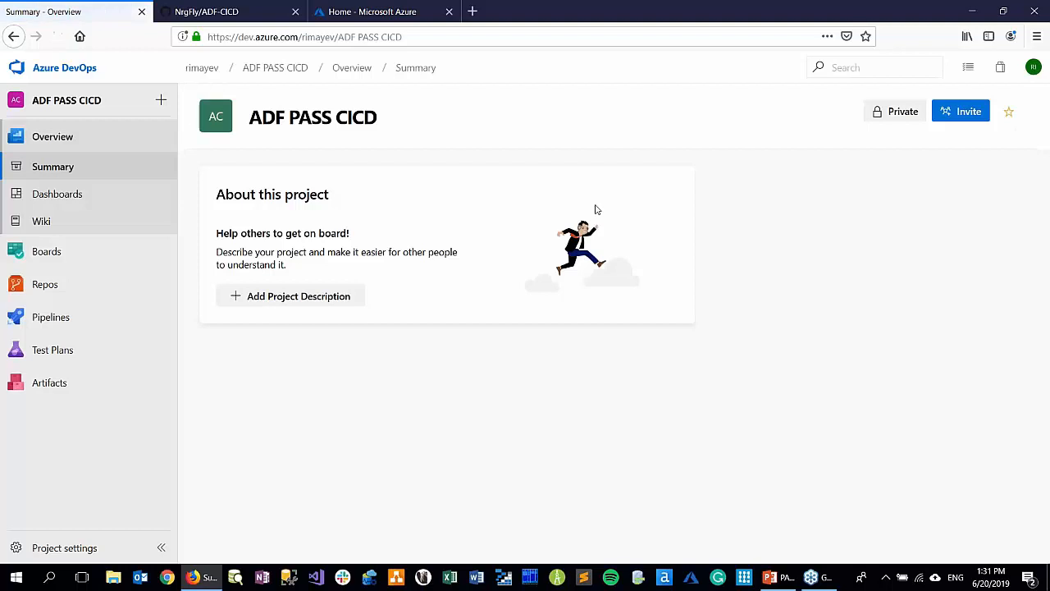
pyautogui.click(51, 319)
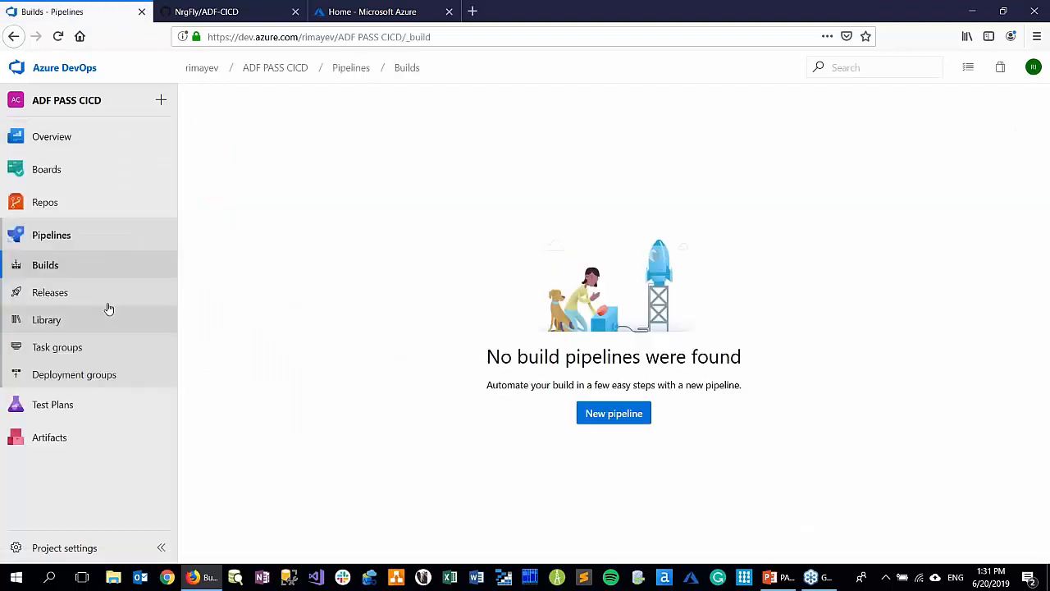
pyautogui.click(86, 299)
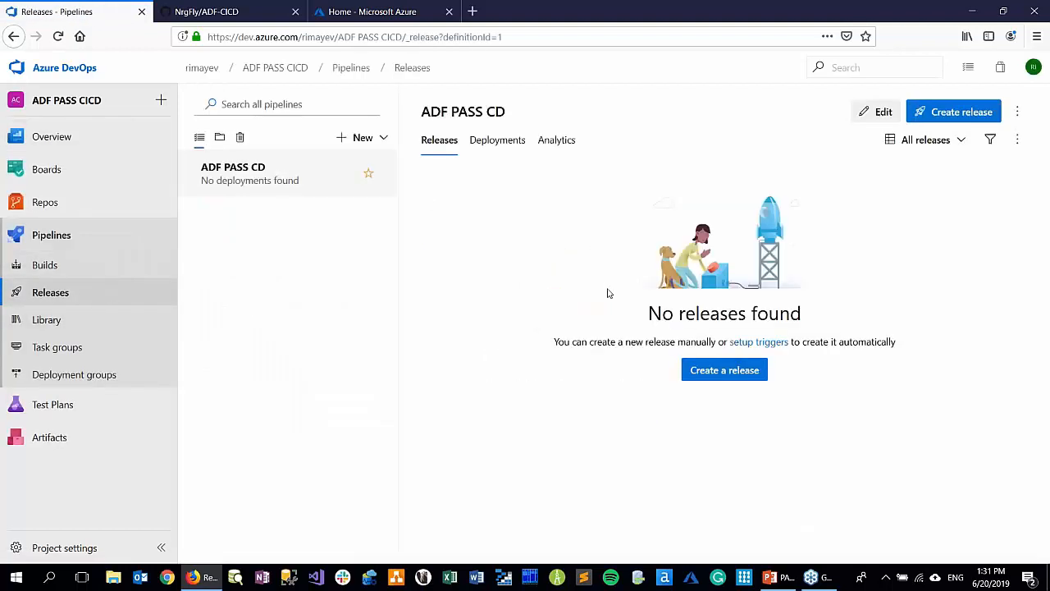
pyautogui.click(875, 111)
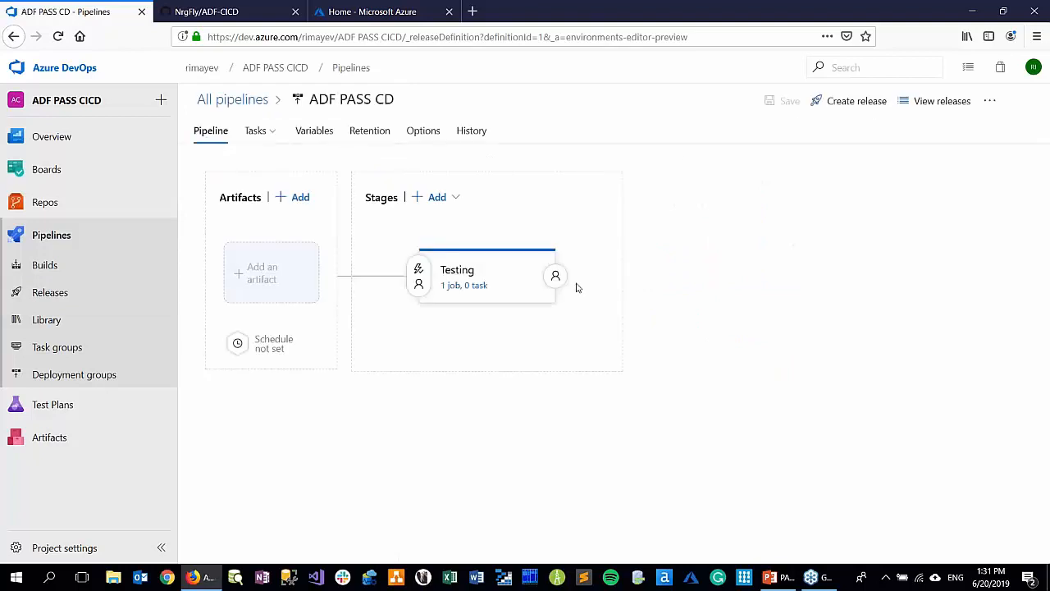
# Start adding a GitHub artifact and authorize a new service connection named "github connection" using OAuth
pyautogui.click(239, 276)
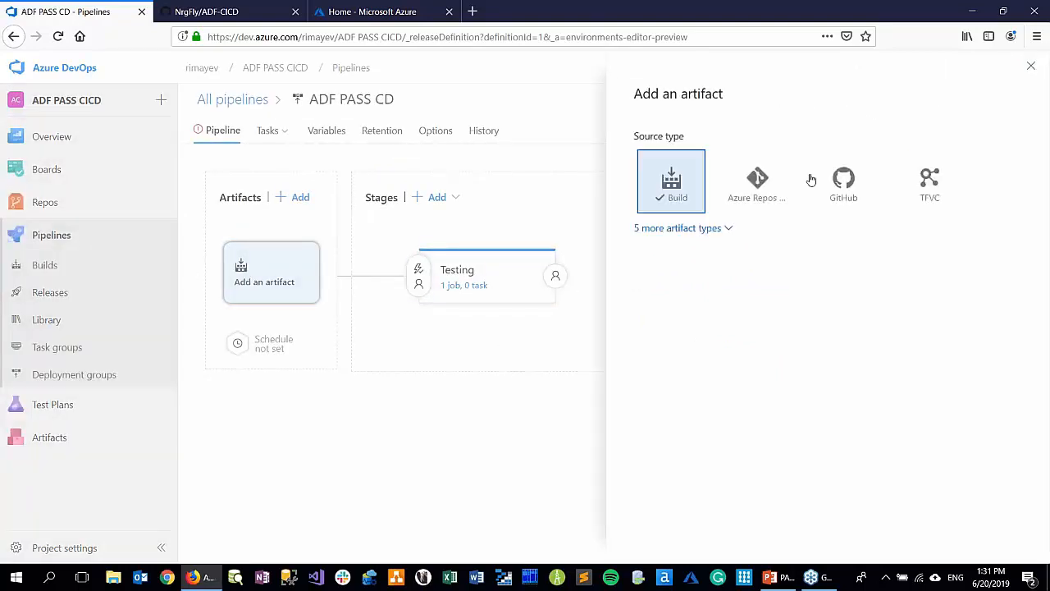
pyautogui.click(849, 185)
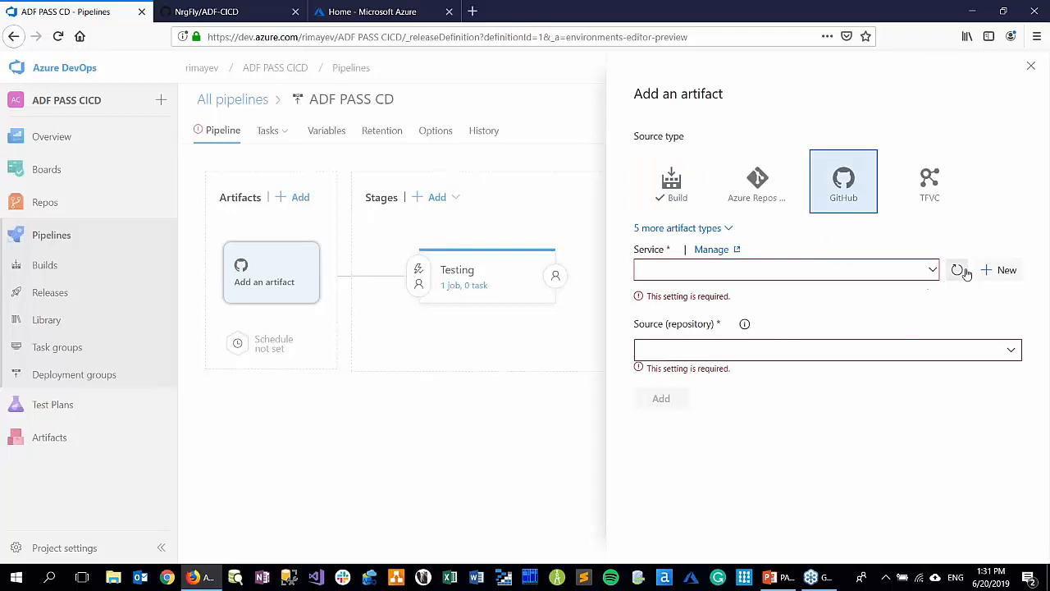
pyautogui.click(1001, 270)
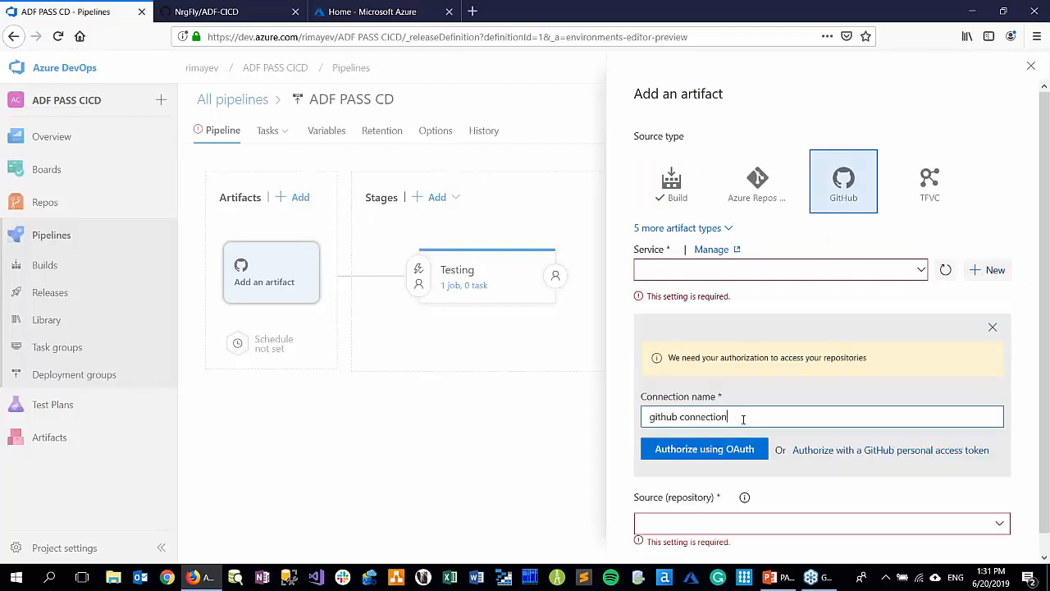
pyautogui.click(720, 452)
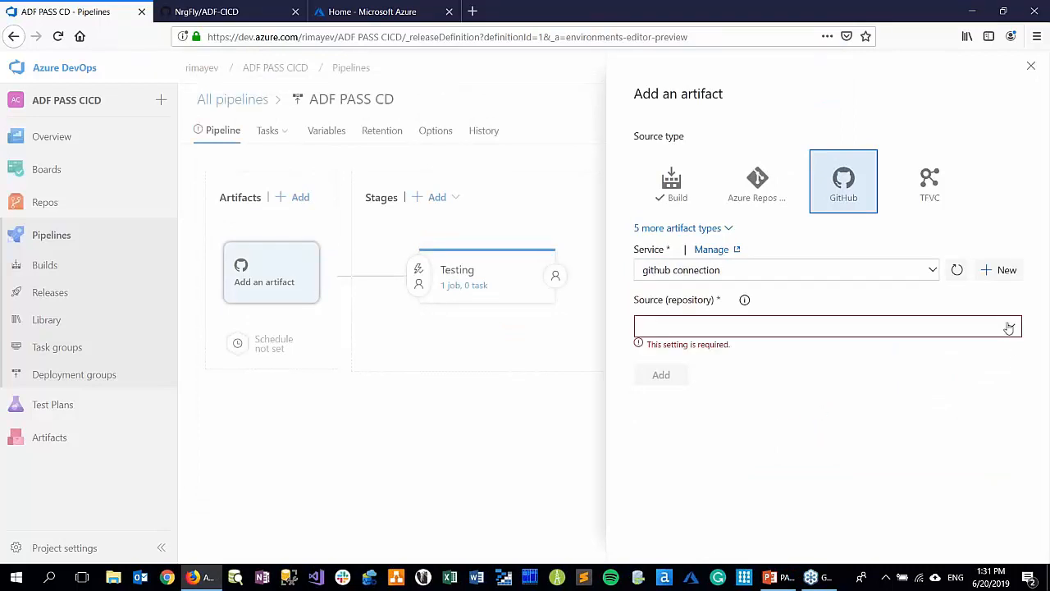
# Set the artifact source to the NrgFly/ADF-CICD repository, default branch adf_publish, and default version "Latest from the default branch"
pyautogui.click(1010, 327)
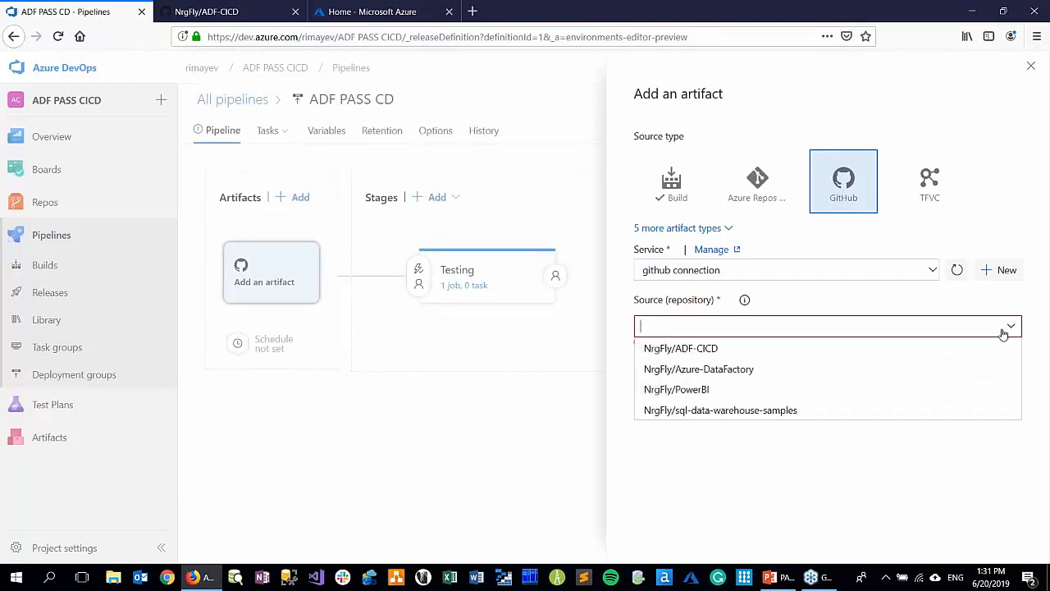
pyautogui.click(892, 353)
pyautogui.click(243, 11)
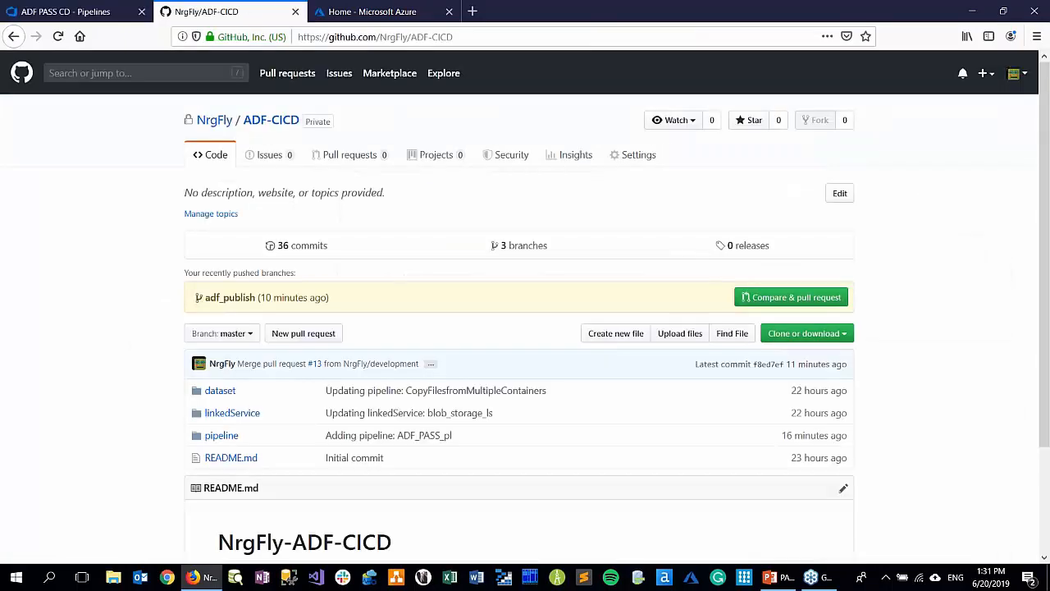
pyautogui.click(86, 12)
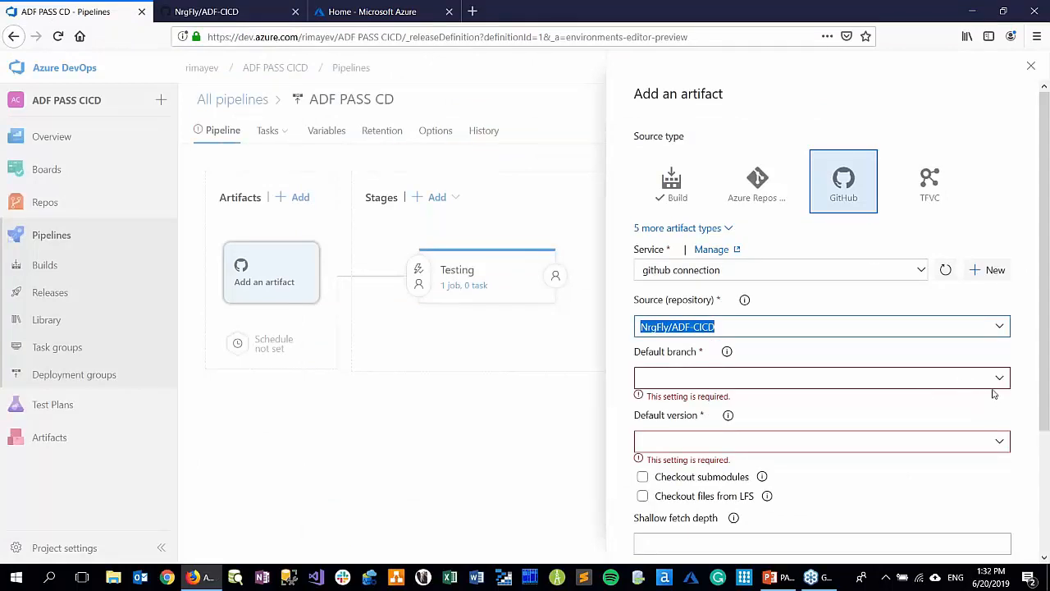
pyautogui.click(1000, 378)
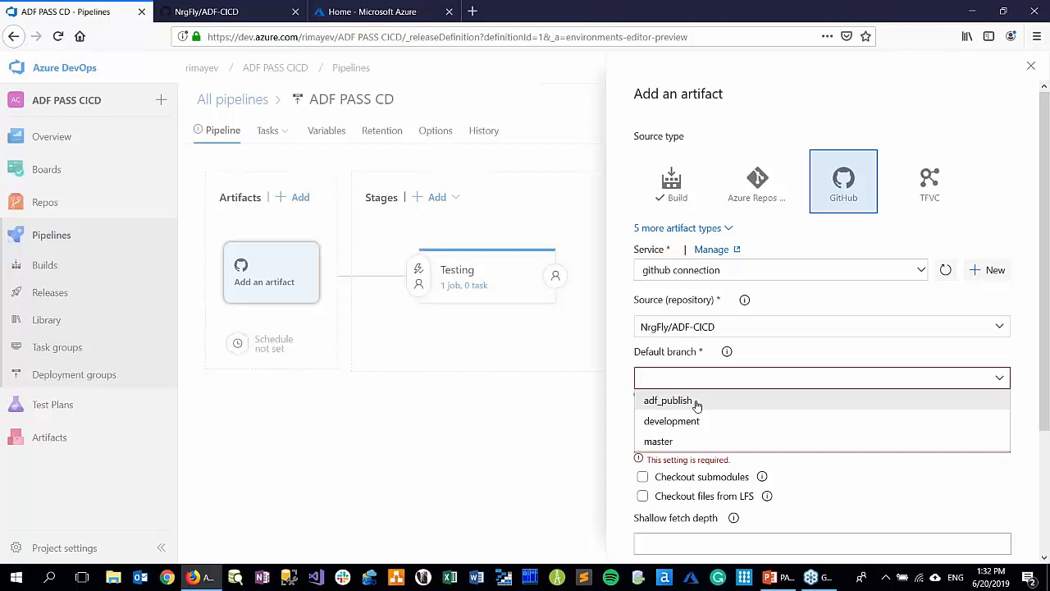
pyautogui.click(695, 405)
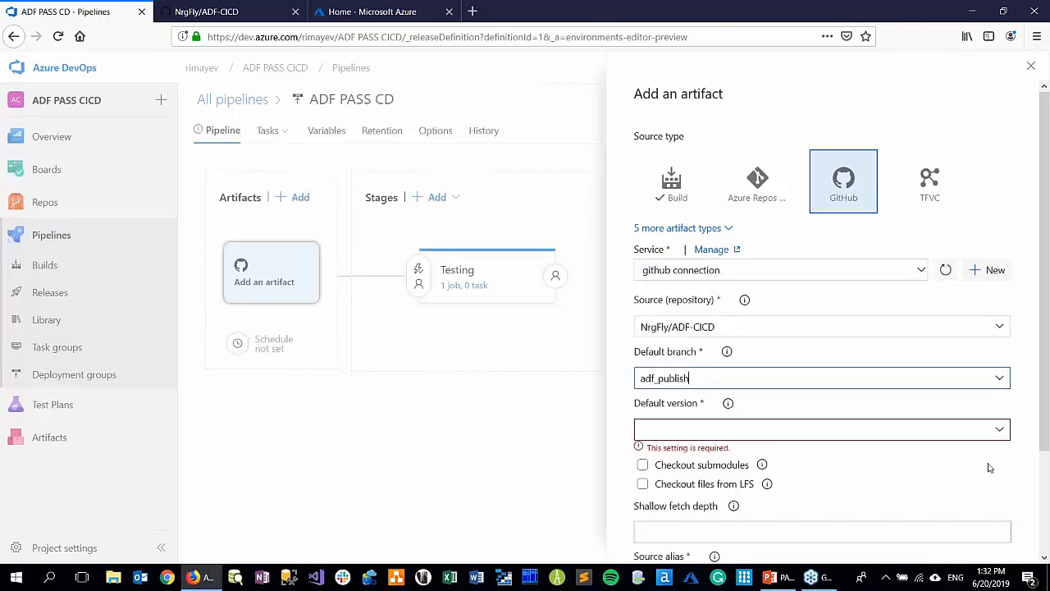
pyautogui.click(1000, 433)
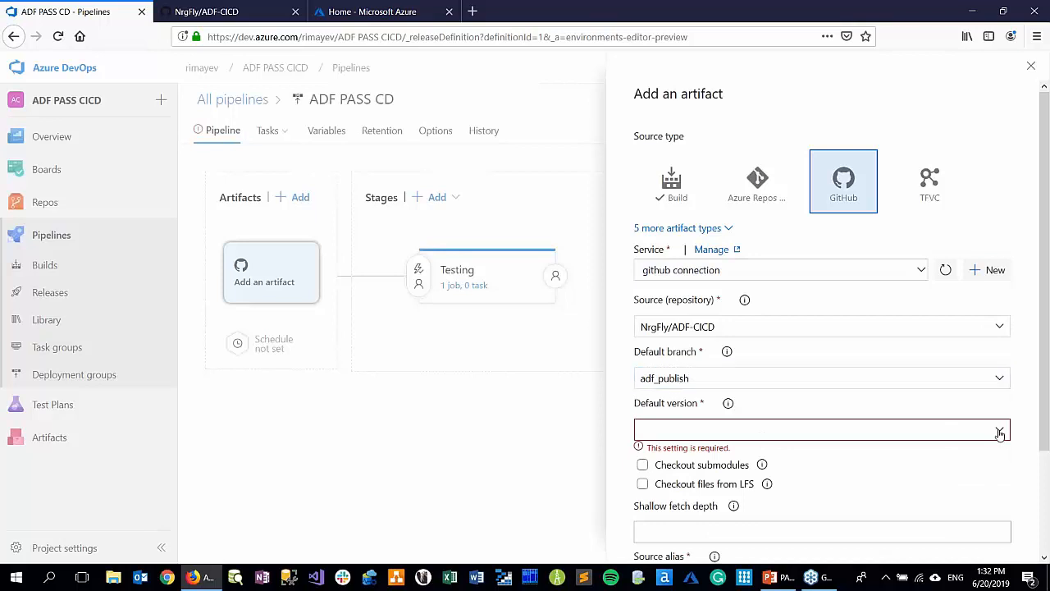
pyautogui.click(725, 452)
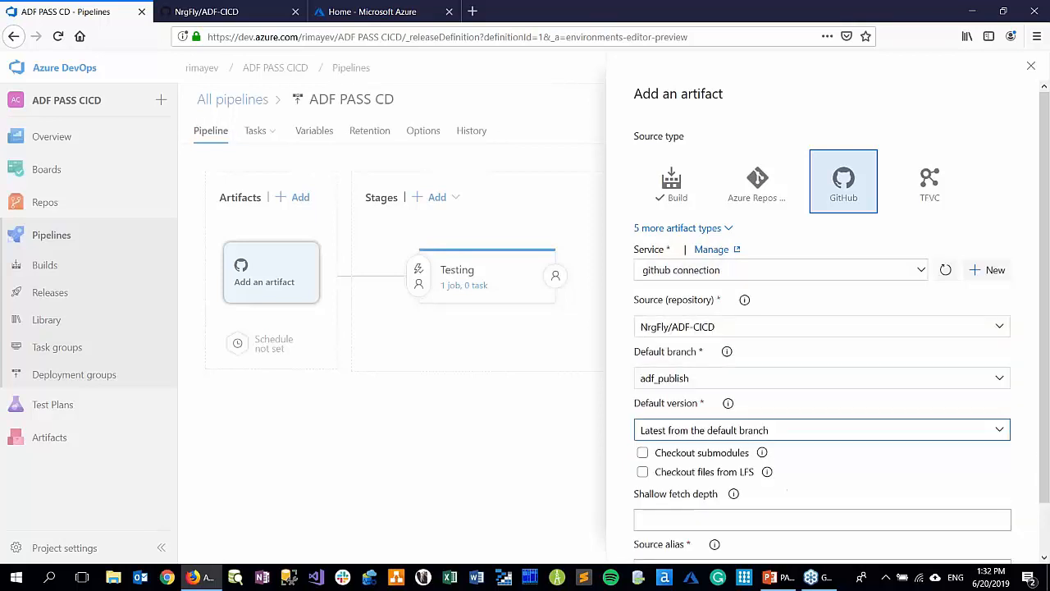
# Change the source alias to NrgFly_ADF-CICD and add the artifact to the release pipeline
pyautogui.scroll(-1, 612, 488)
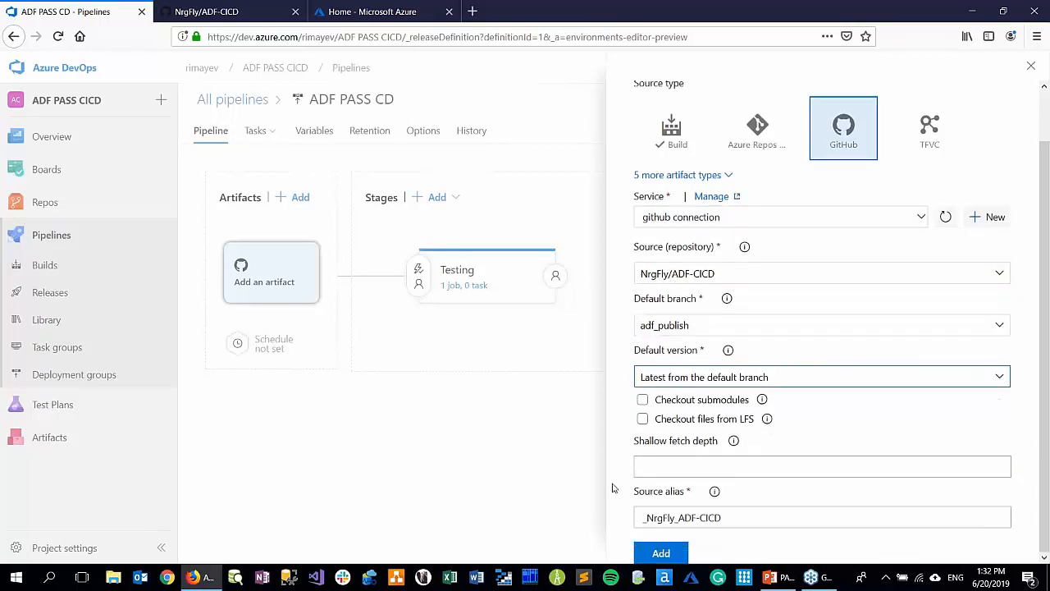
pyautogui.click(643, 518)
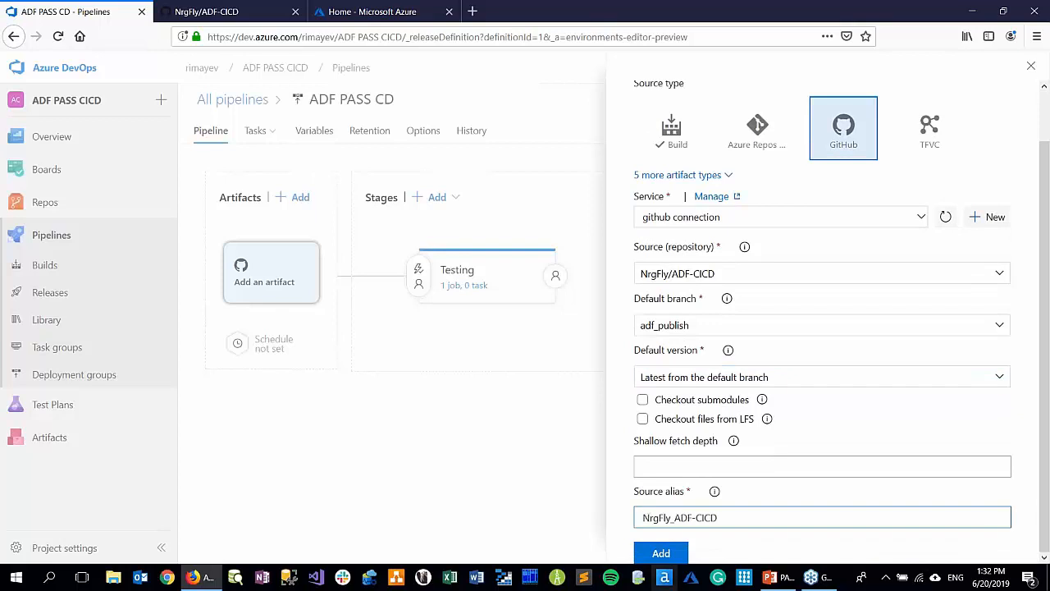
pyautogui.click(661, 554)
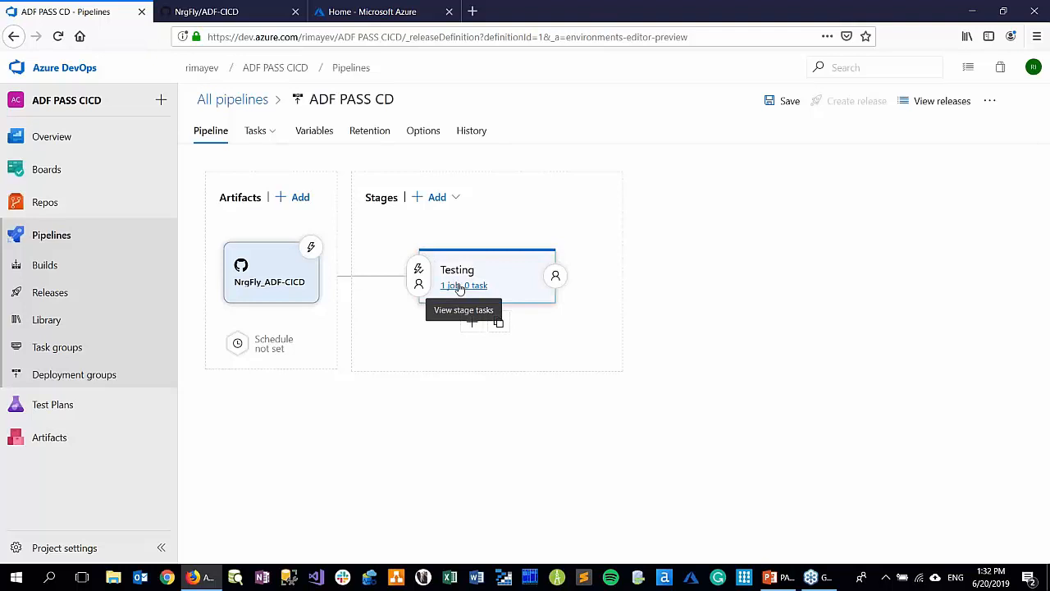
# Search the available tasks for key vault and add the Azure Key Vault task to the Testing stage's agent job
pyautogui.click(469, 285)
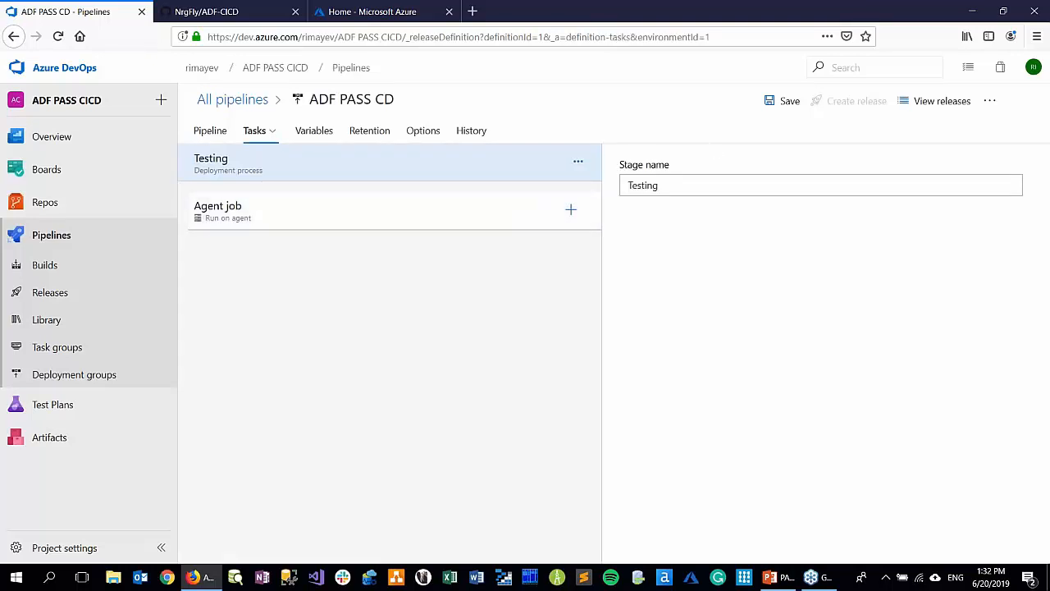
pyautogui.click(569, 211)
pyautogui.write('ket ')
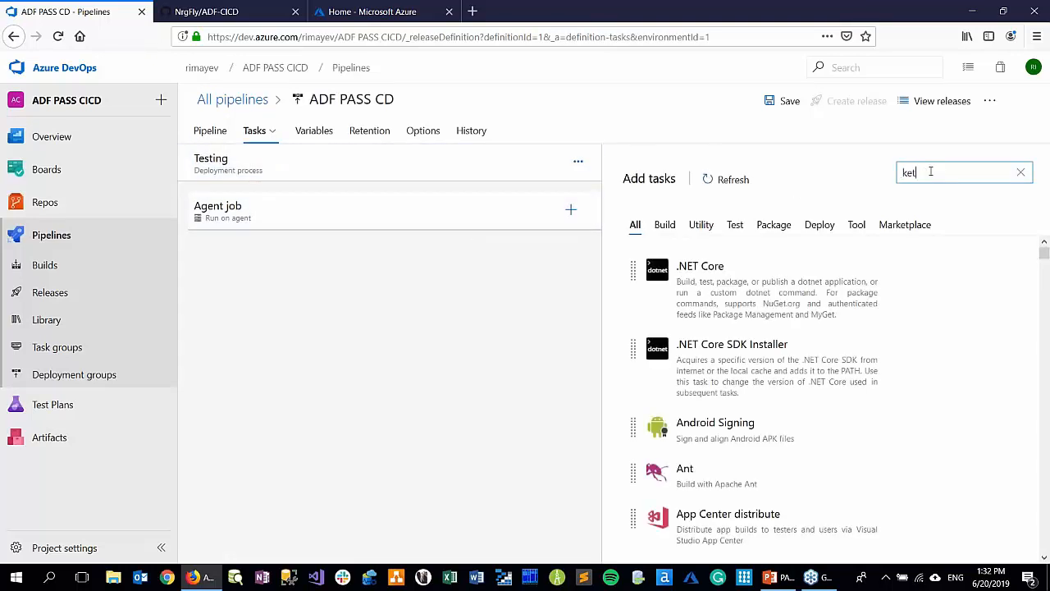
pyautogui.write('vaul')
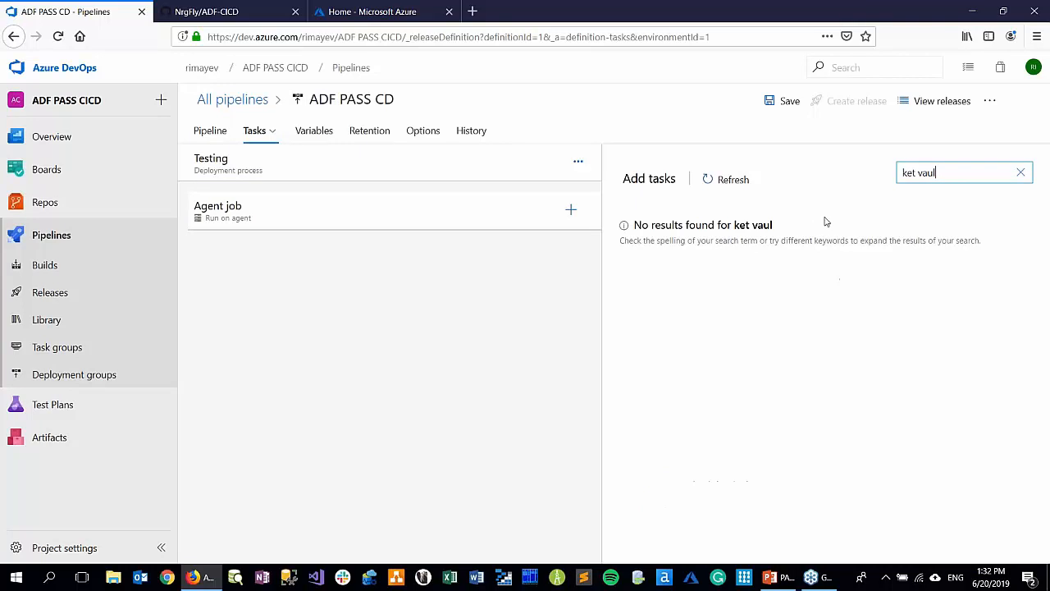
pyautogui.press('BackSpace')
pyautogui.press('BackSpace')
pyautogui.press('BackSpace')
pyautogui.write('va')
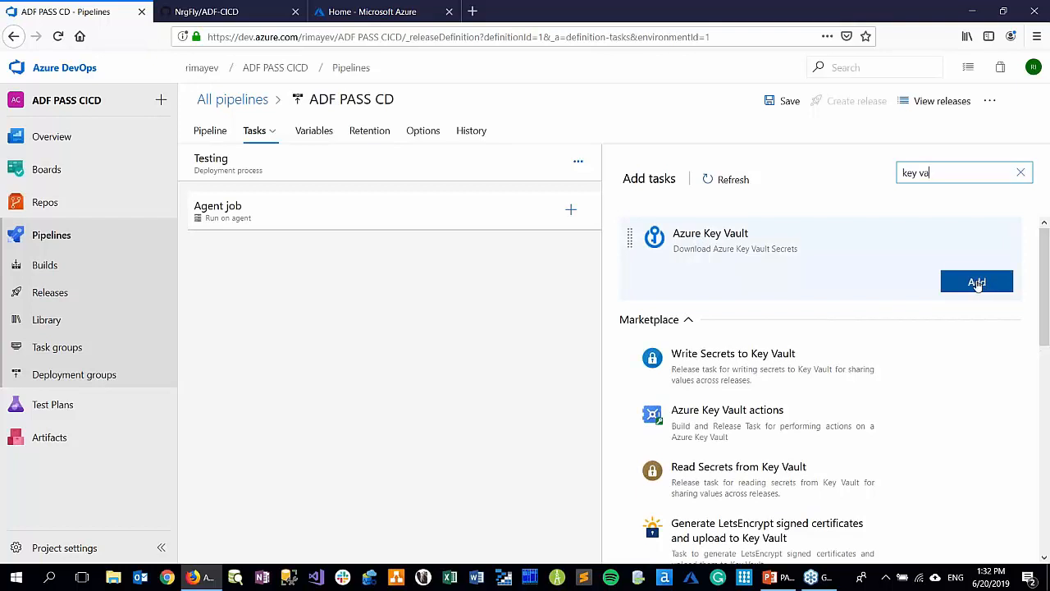
pyautogui.click(976, 283)
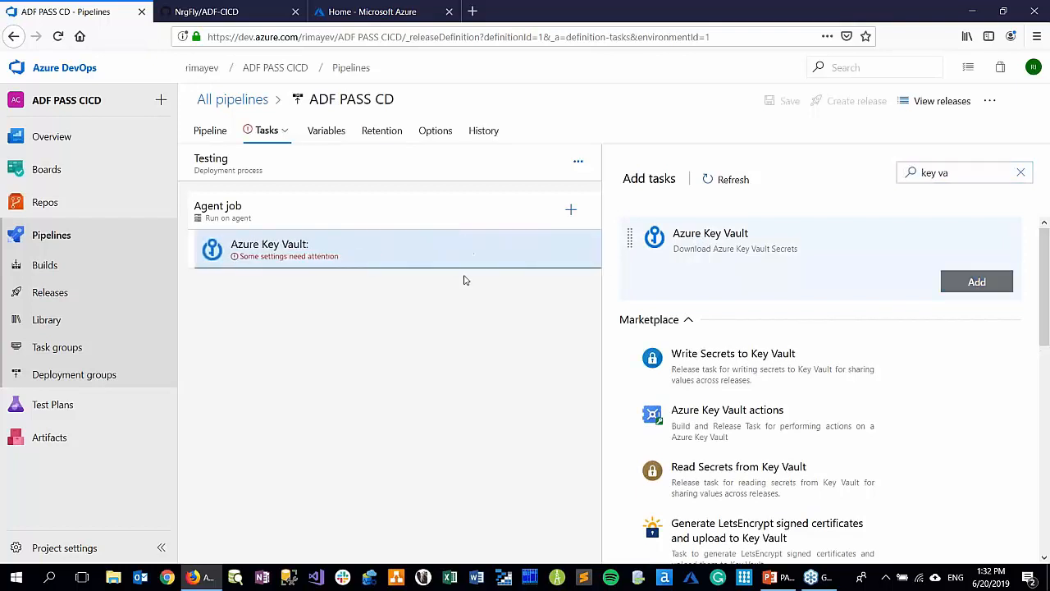
# Set the Azure Key Vault task's display name to "Azure Key Vault: Pull Secrets"
pyautogui.click(347, 258)
pyautogui.click(720, 264)
pyautogui.write('Pull Se')
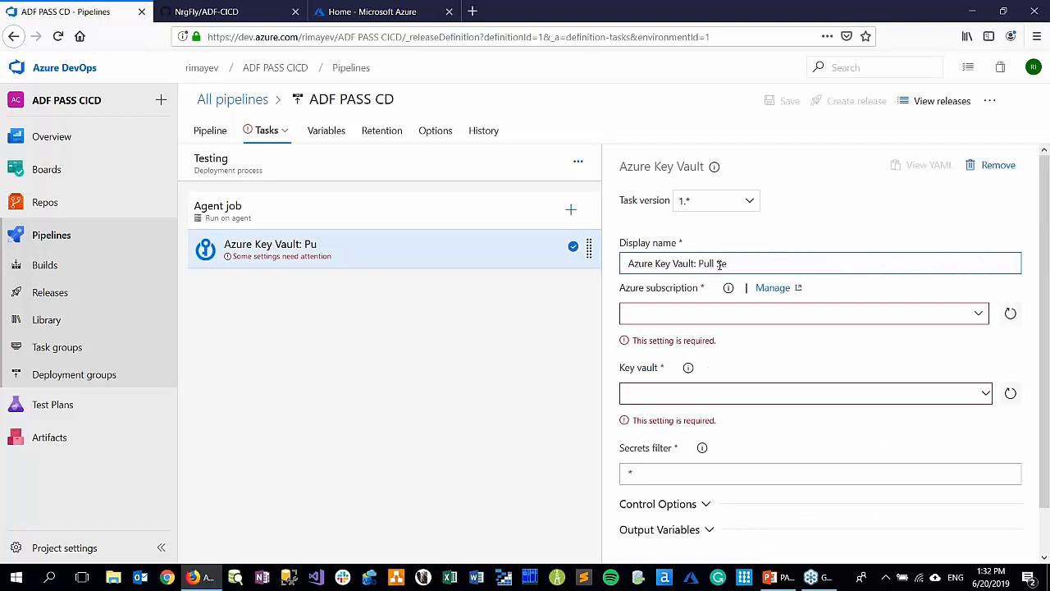
pyautogui.write('cret')
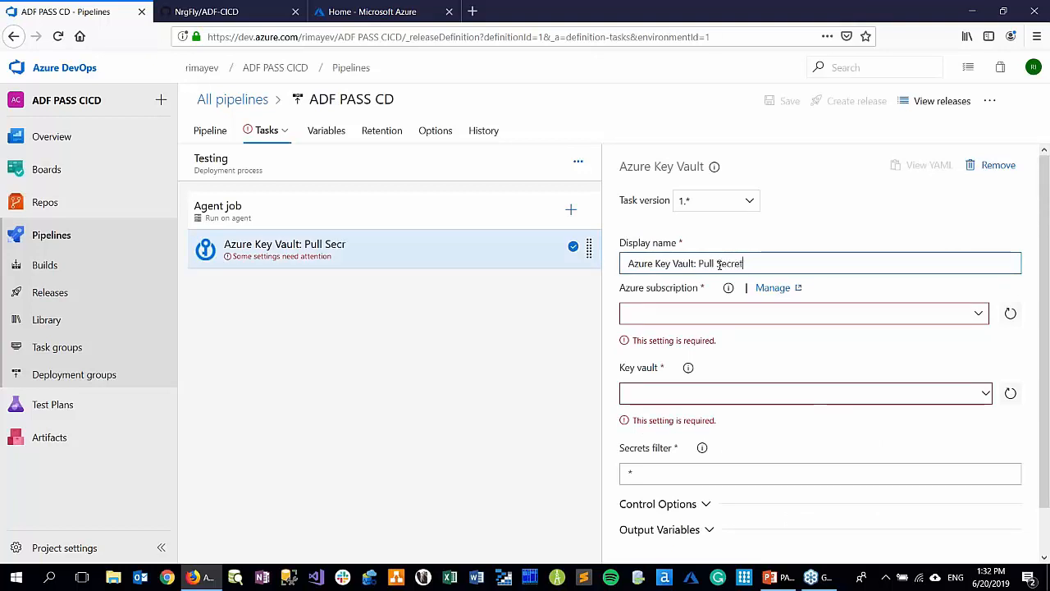
pyautogui.write('s')
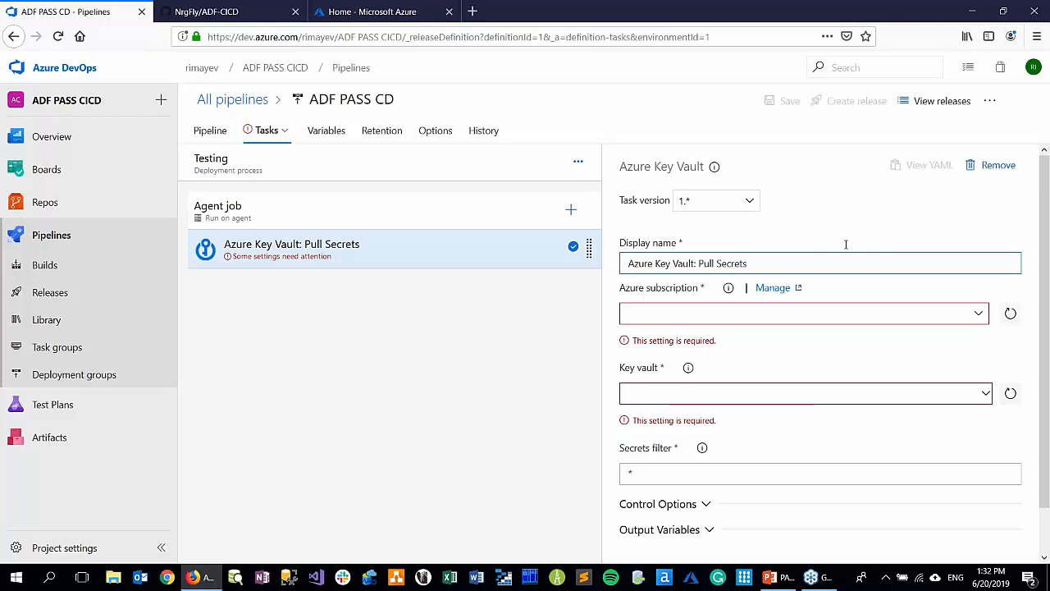
# Choose the Personal Azure subscription for the Key Vault task and authorize it by signing in with the Microsoft account's e-mail
pyautogui.click(979, 317)
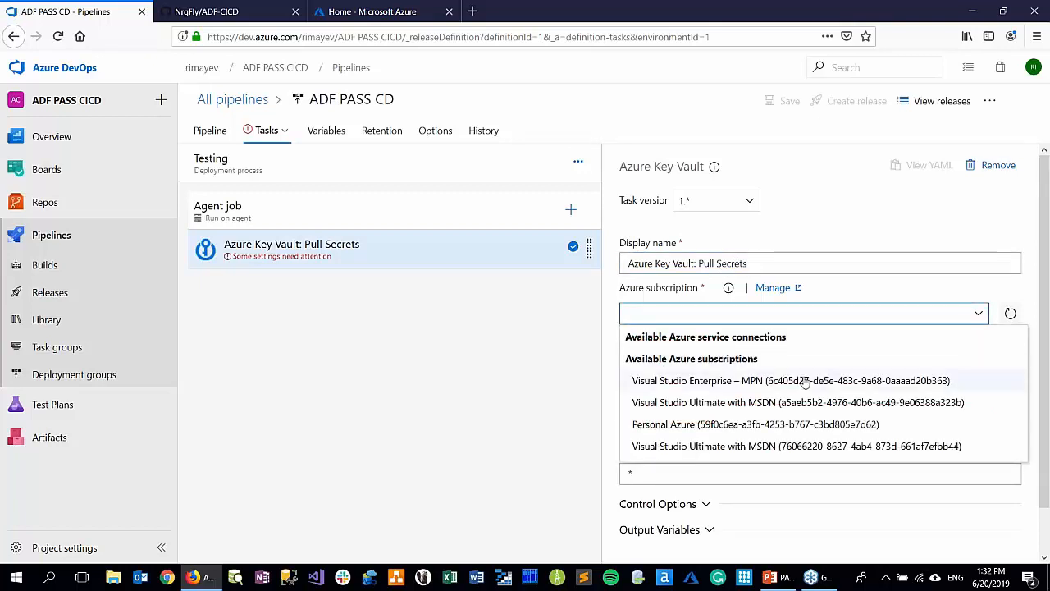
pyautogui.click(725, 424)
pyautogui.click(936, 314)
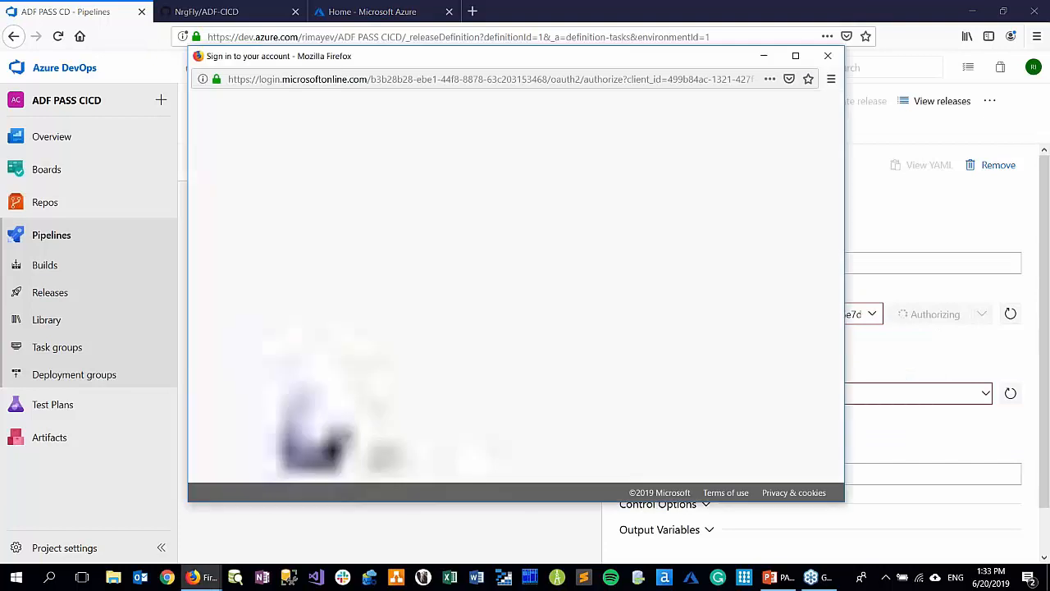
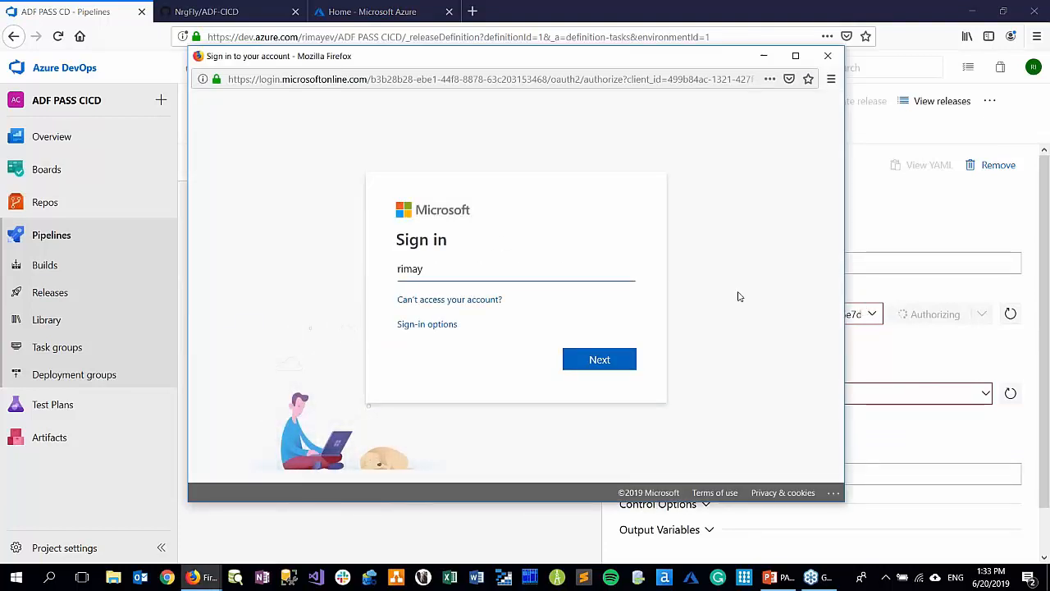
pyautogui.click(614, 358)
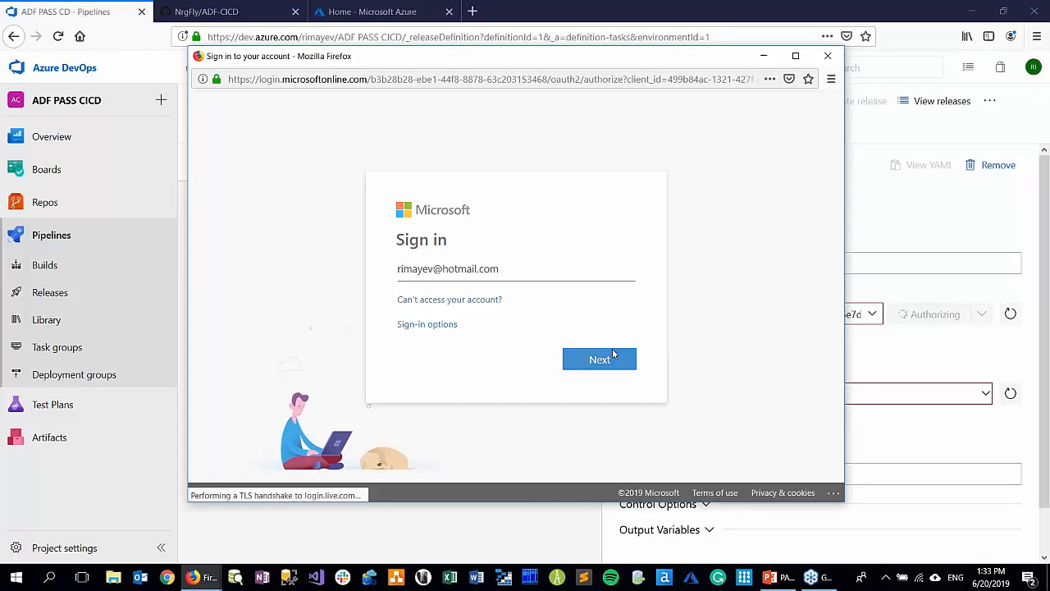
pyautogui.click(600, 370)
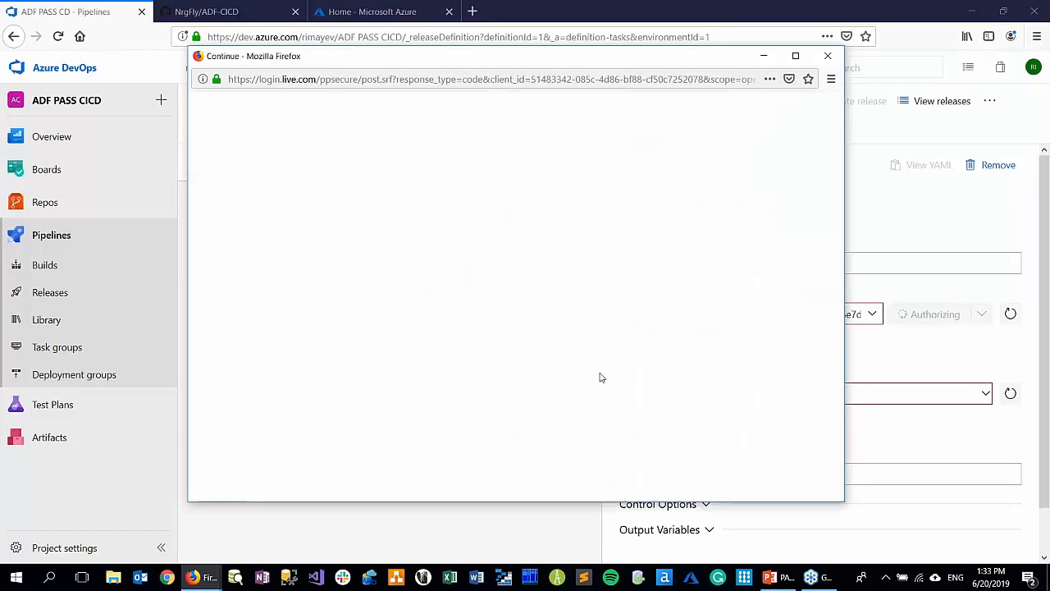
# Finish the subscription authorization and choose azu-caes-tst-keyvault as the Key Vault task's vault
pyautogui.click(604, 371)
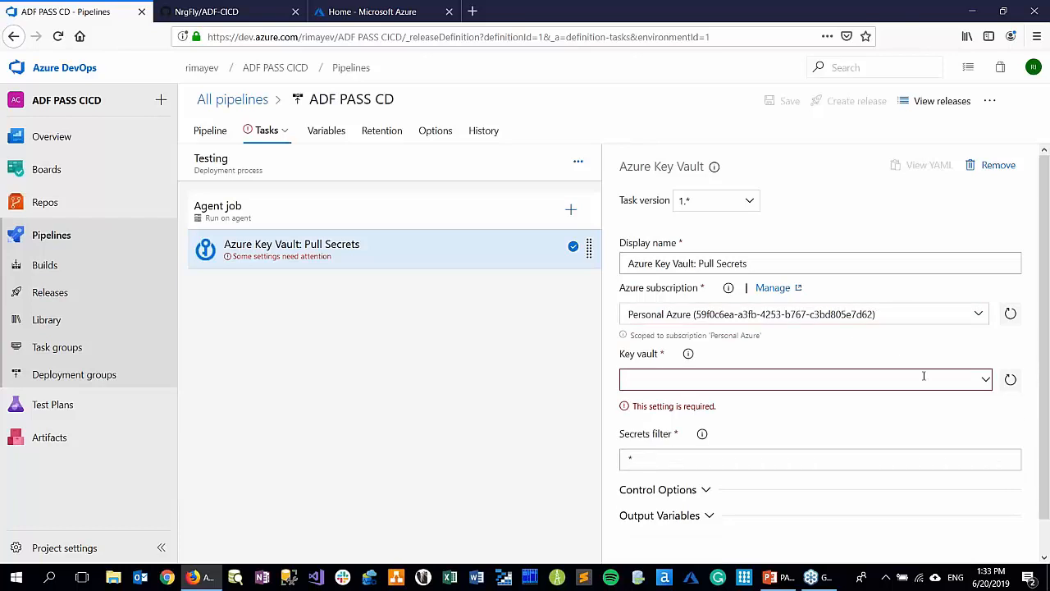
pyautogui.click(986, 382)
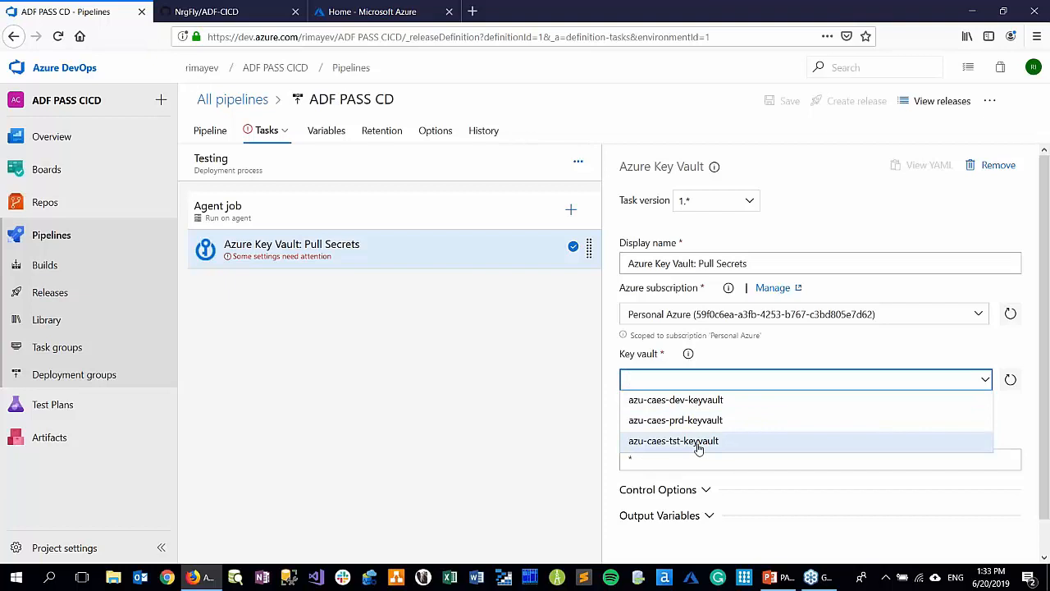
pyautogui.click(698, 442)
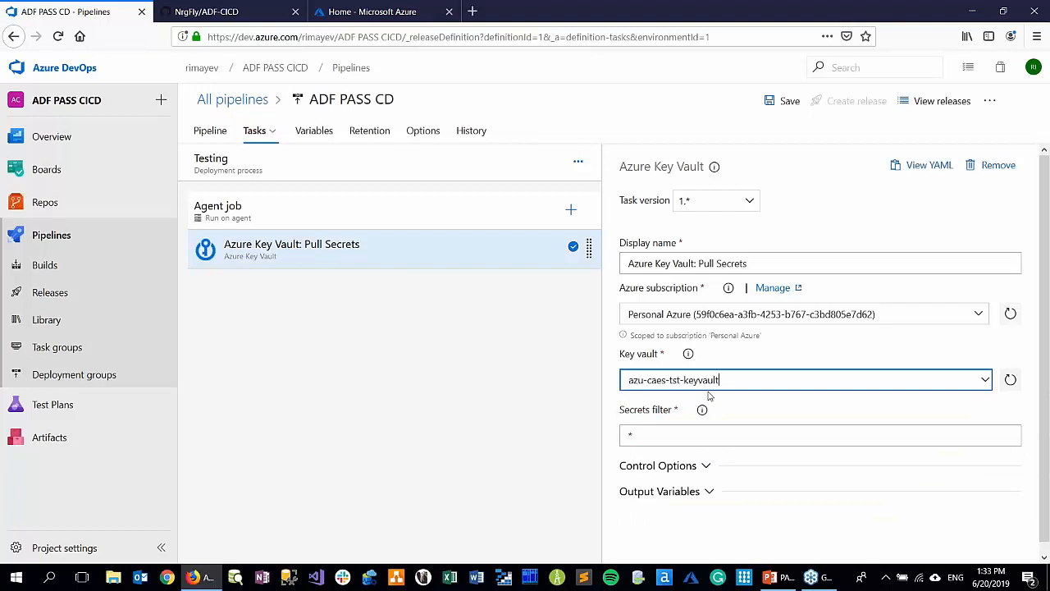
# Search the available tasks for "azure resou" and add the Azure Resource Group Deployment task to the Testing stage's agent job
pyautogui.click(568, 210)
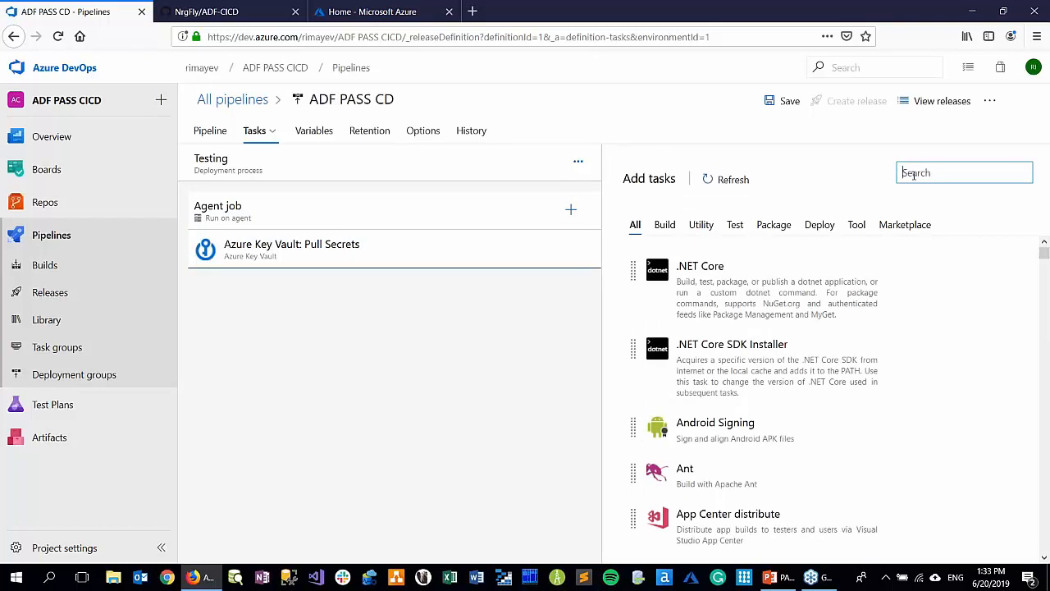
pyautogui.write('azure')
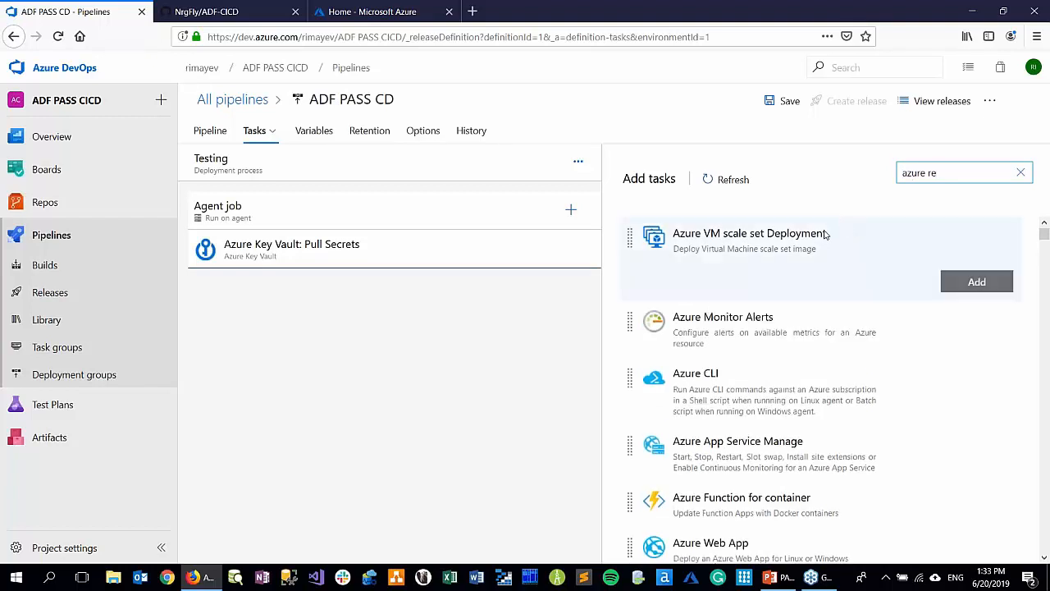
pyautogui.write('re')
pyautogui.press('BackSpace')
pyautogui.press('BackSpace')
pyautogui.write('grp')
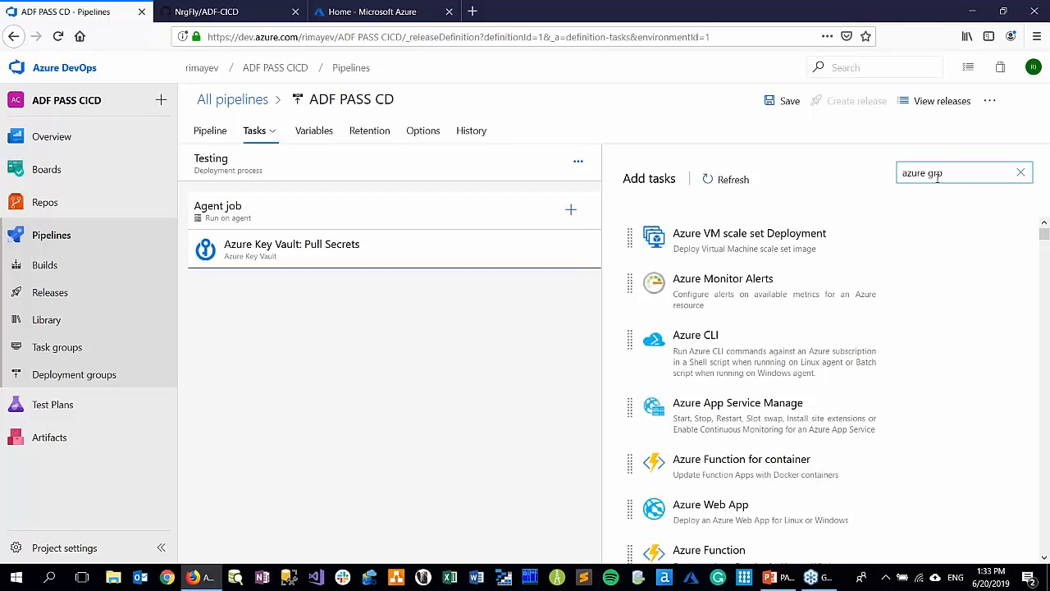
pyautogui.press('BackSpace')
pyautogui.press('BackSpace')
pyautogui.press('BackSpace')
pyautogui.write('resou')
pyautogui.click(911, 246)
pyautogui.click(948, 304)
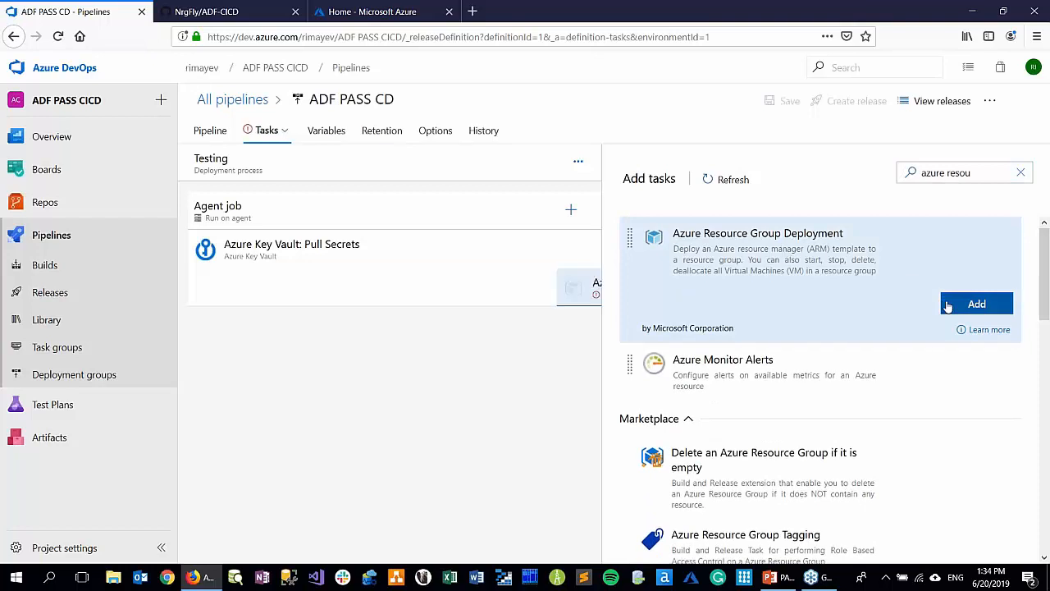
# Set the resource group deployment task's display name to "Azure Deployment: ADF"
pyautogui.click(462, 287)
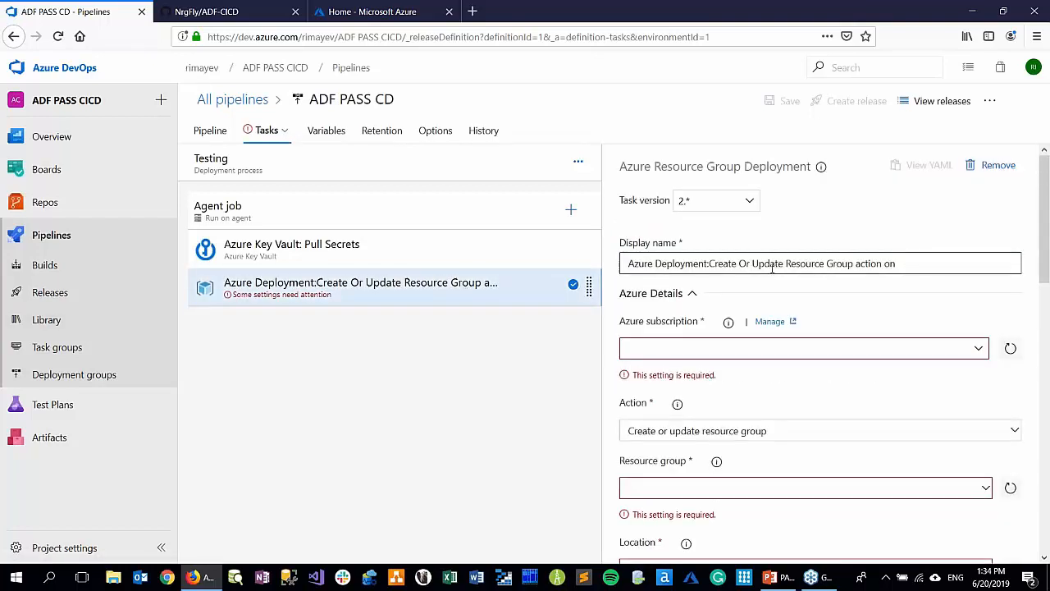
pyautogui.click(709, 263)
pyautogui.moveTo(709, 264); pyautogui.dragTo(924, 294)
pyautogui.press('BackSpace')
pyautogui.write('ADF')
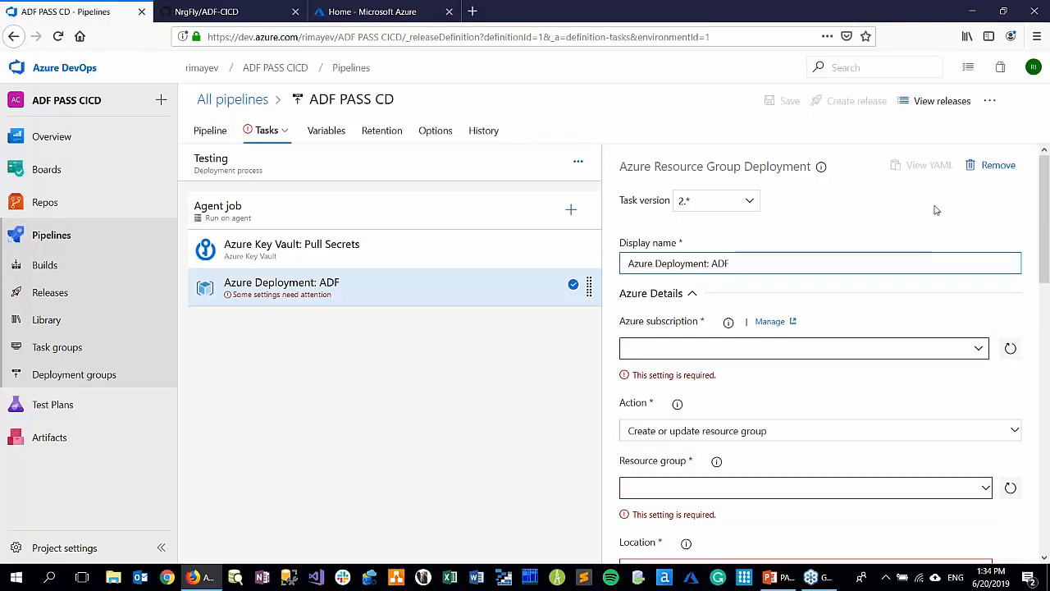
# Choose the existing Personal Azure service connection and the azu-caes-tst-rg resource group for the ADF deployment task
pyautogui.click(978, 348)
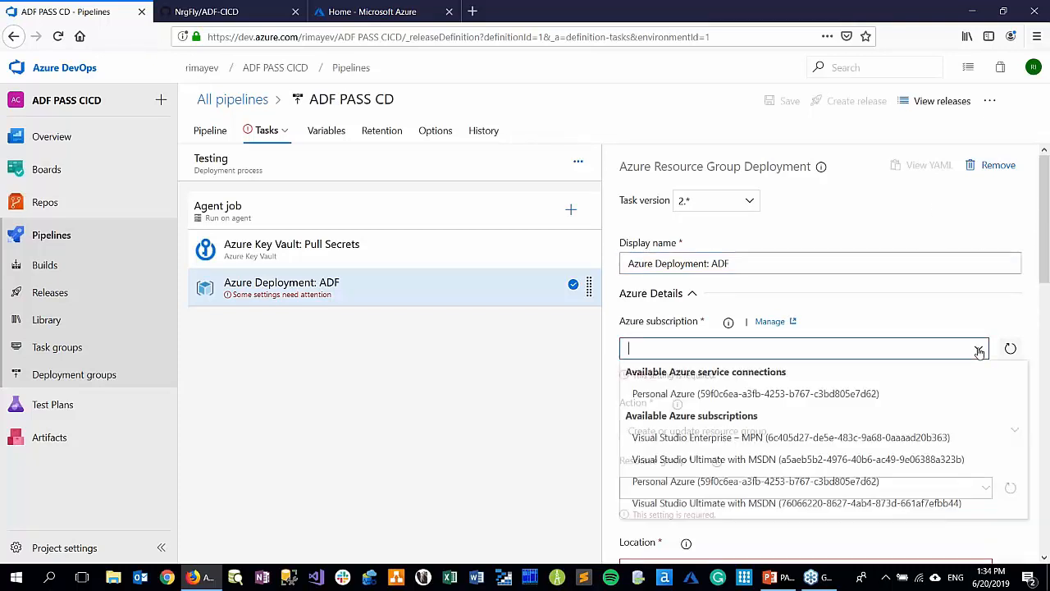
pyautogui.click(719, 396)
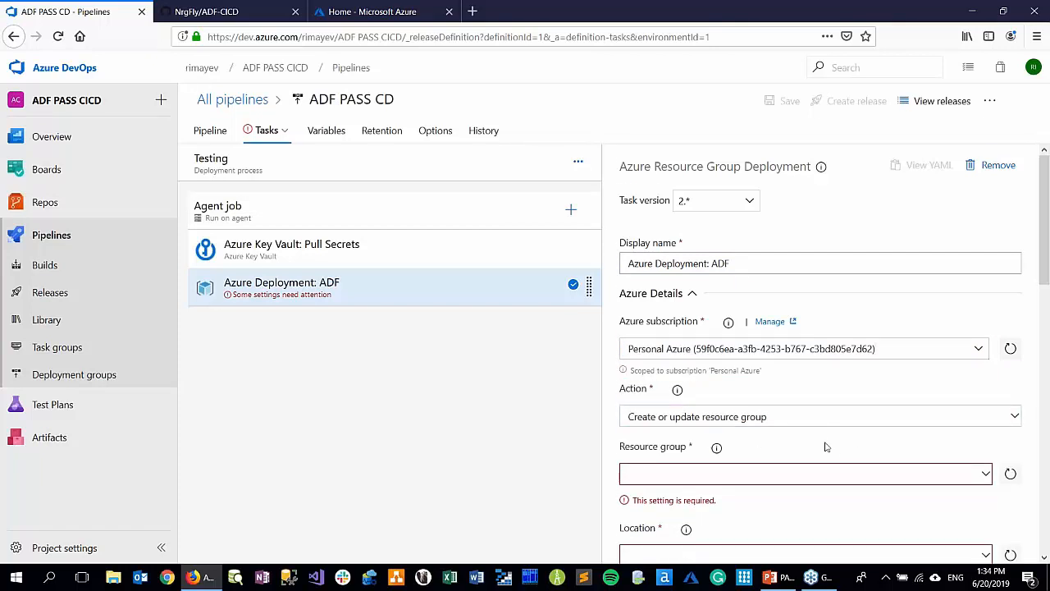
pyautogui.scroll(-2, 826, 446)
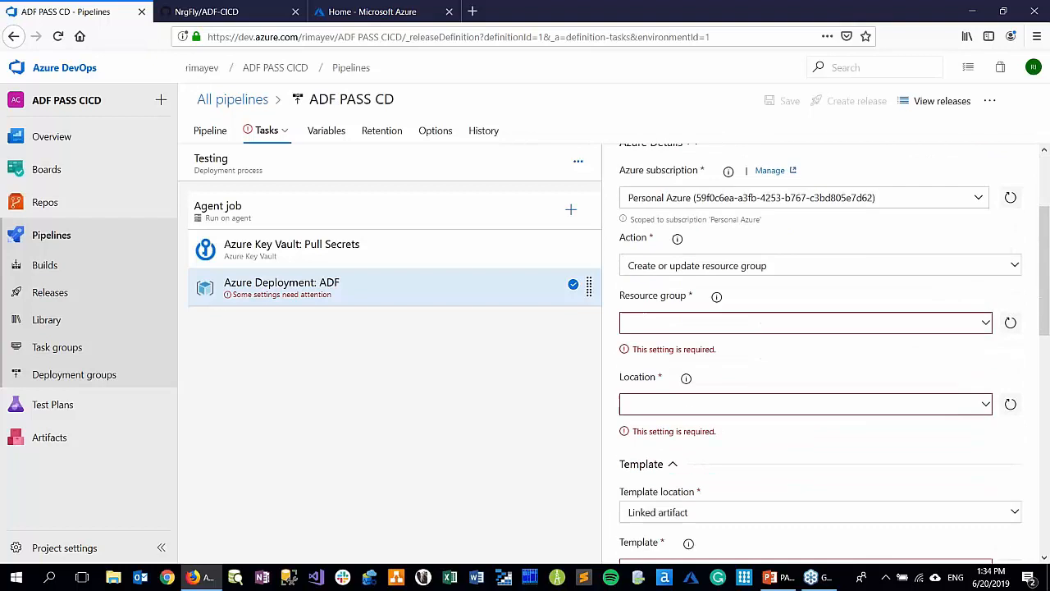
pyautogui.click(986, 323)
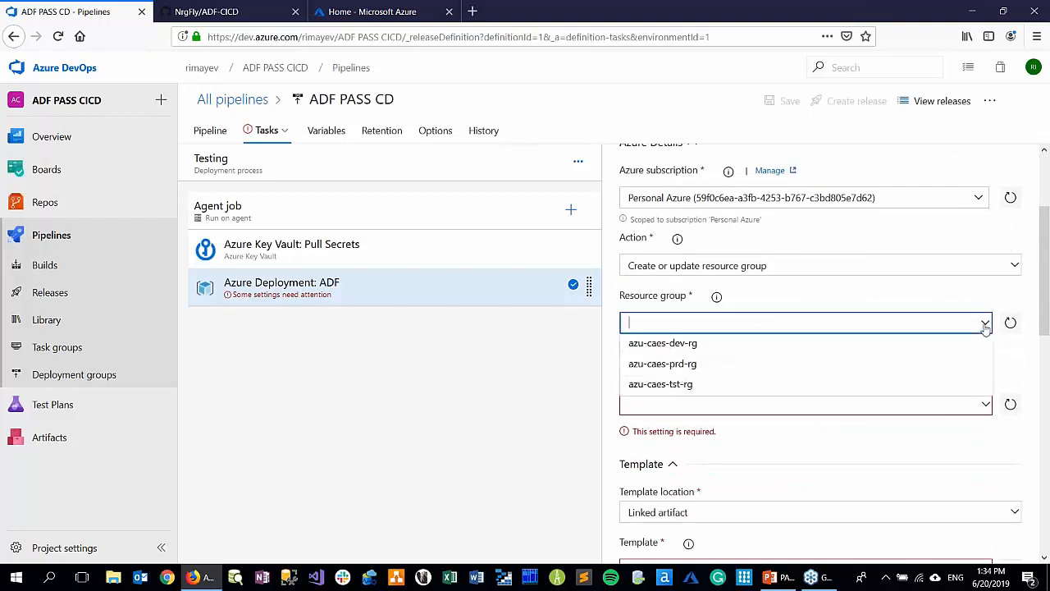
pyautogui.click(660, 385)
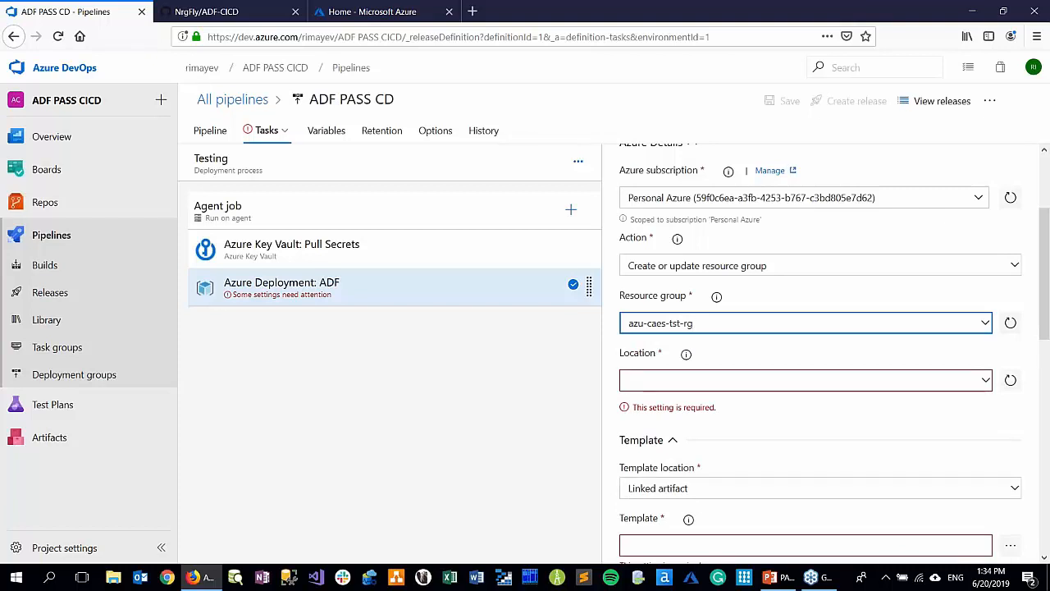
# Set the ADF deployment task's location to Canada East
pyautogui.click(987, 384)
pyautogui.write('Canada Est')
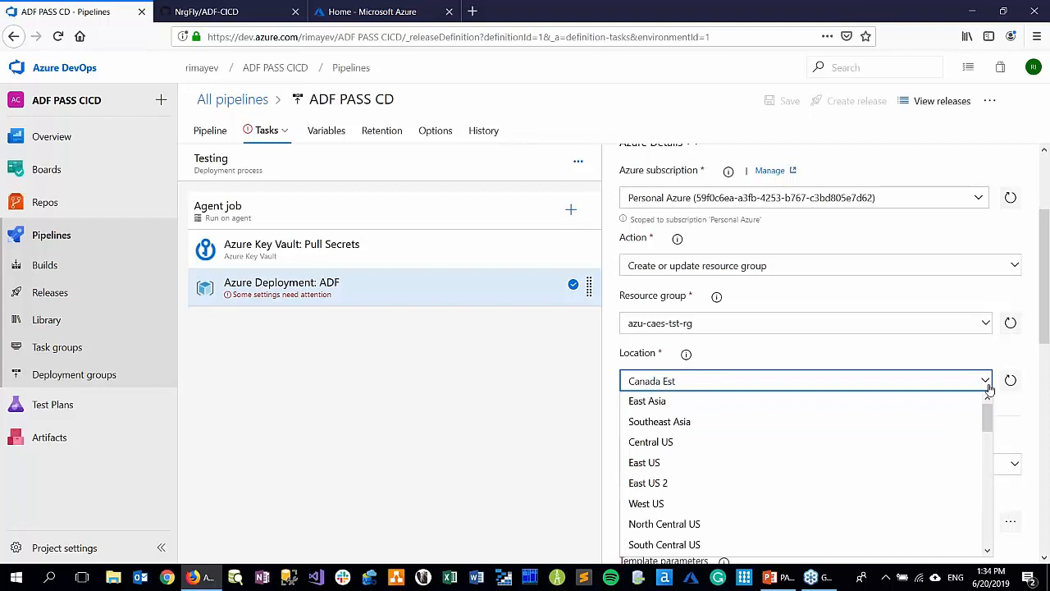
pyautogui.write('a')
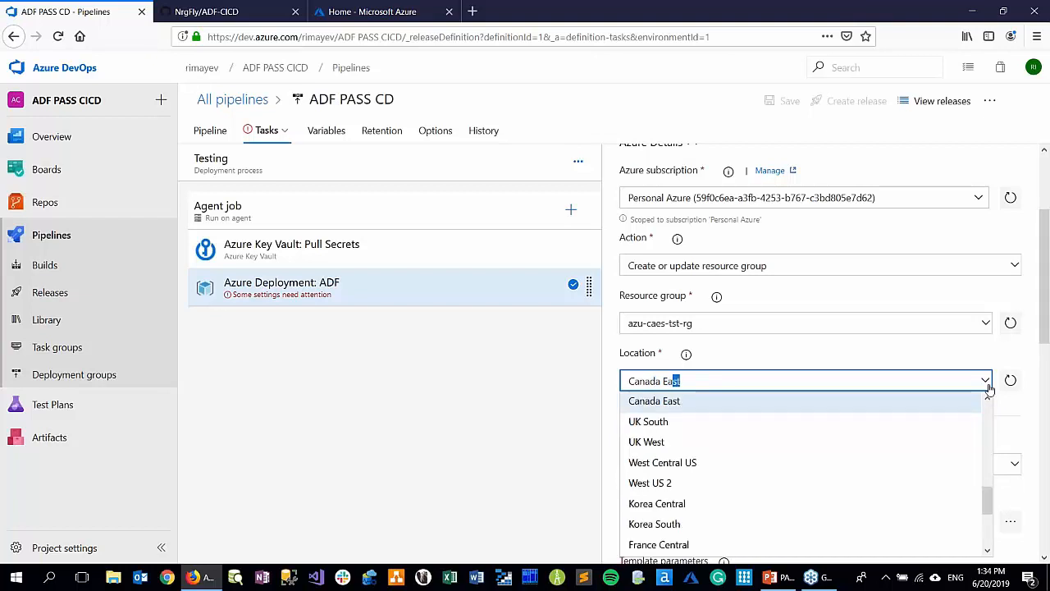
pyautogui.click(986, 381)
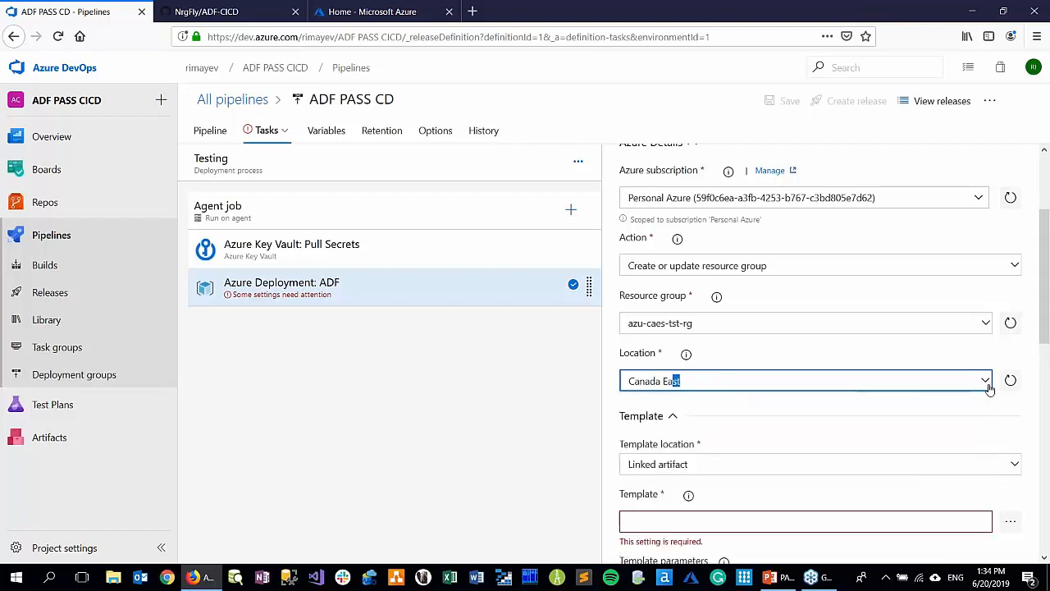
pyautogui.click(739, 405)
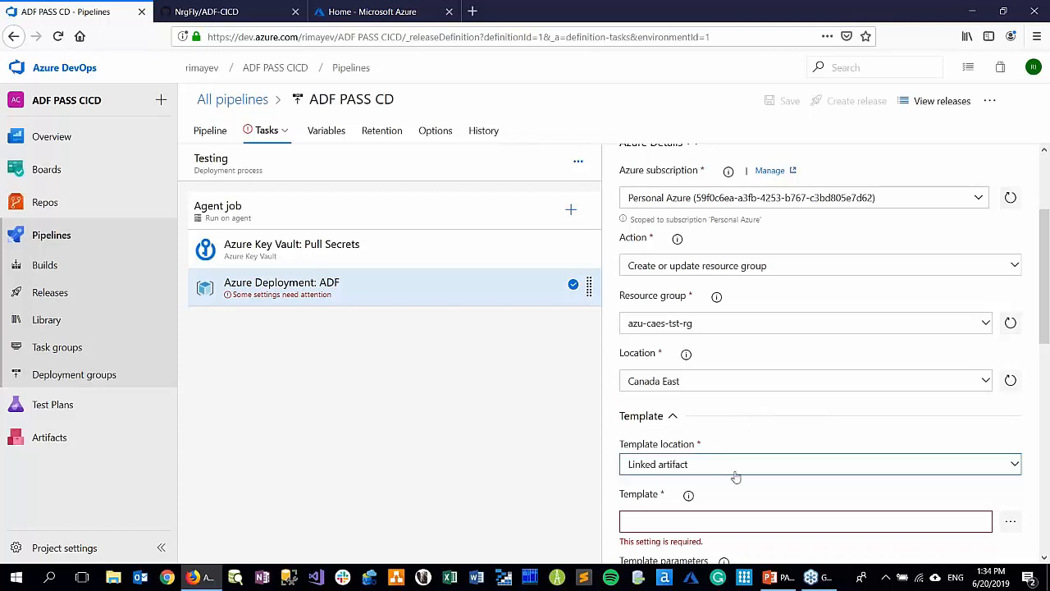
# Switch to the GitHub repository and view the azu-eus2-dev-datafactory folder on the adf_publish branch
pyautogui.scroll(-2, 824, 500)
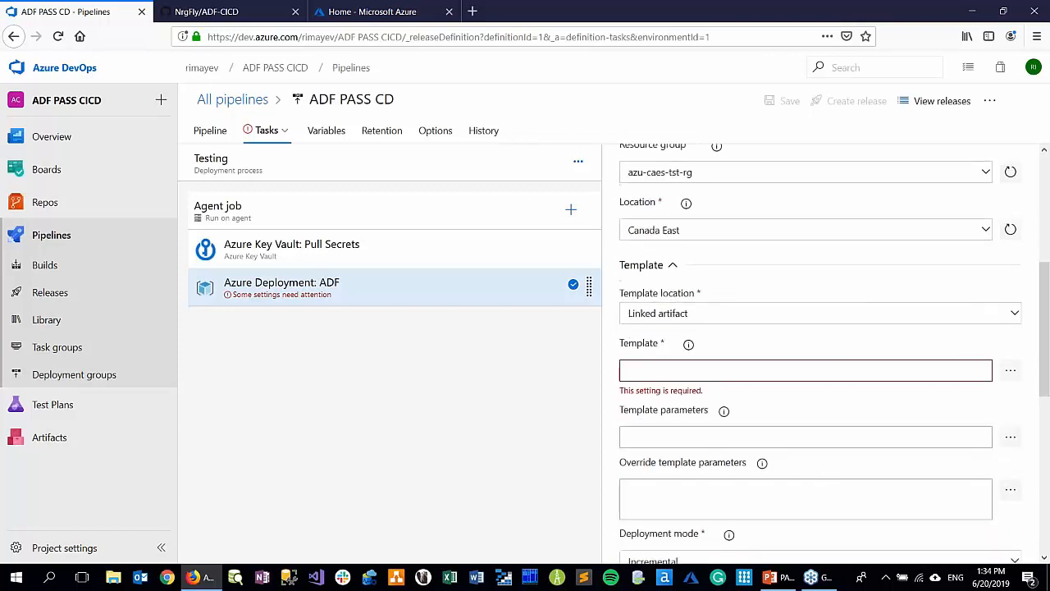
pyautogui.click(230, 12)
pyautogui.click(248, 335)
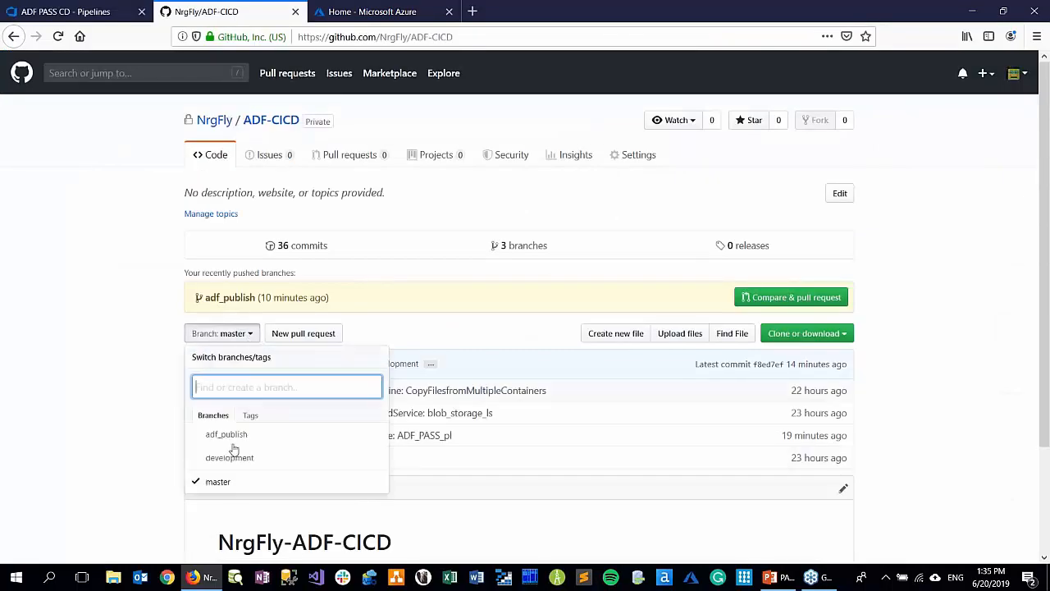
pyautogui.click(229, 436)
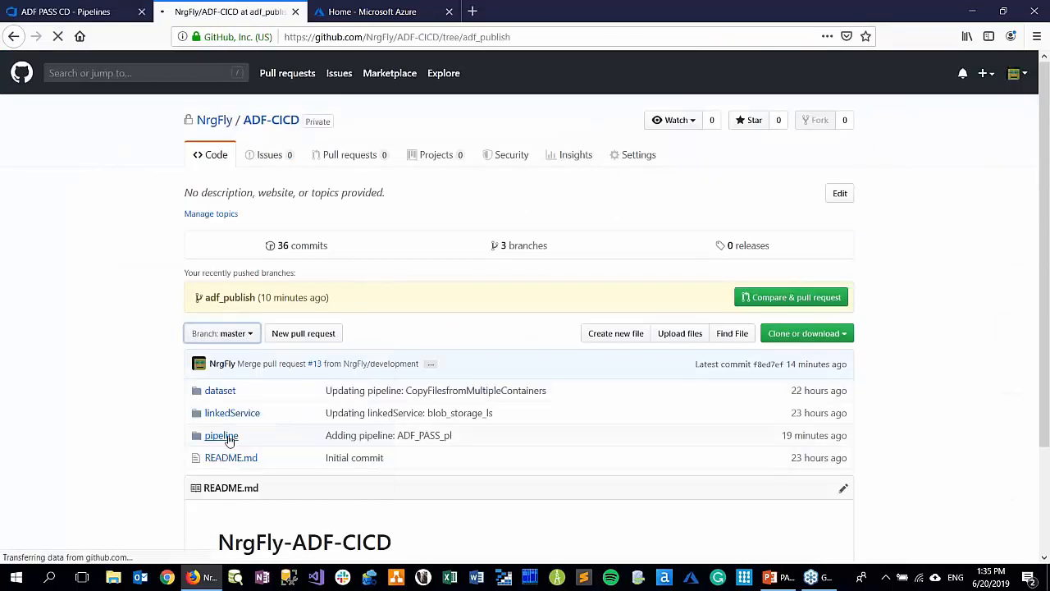
pyautogui.click(237, 416)
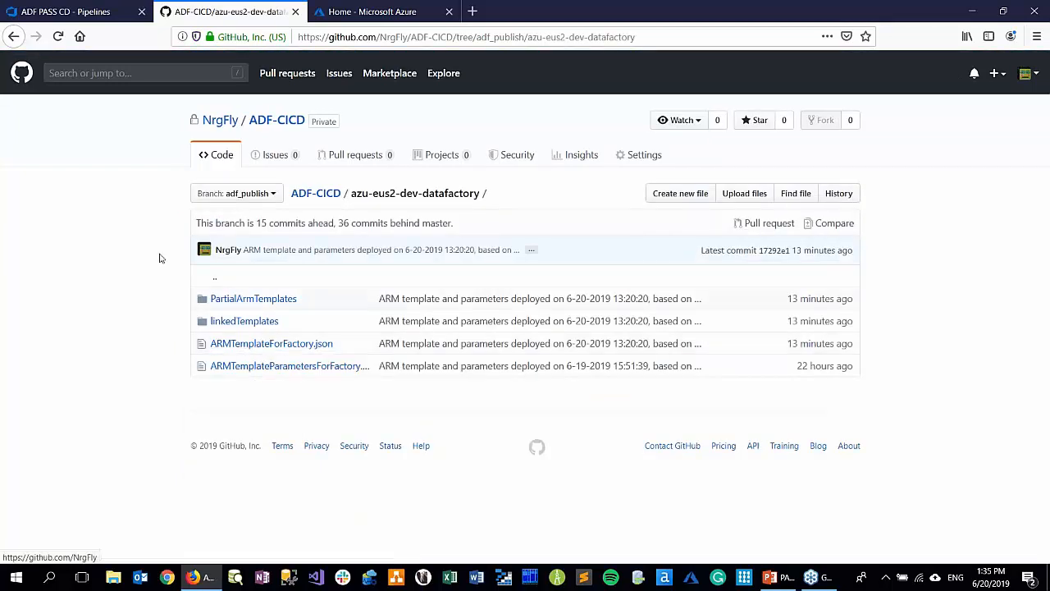
# Back in Azure DevOps, select ARMTemplateForFactory.json from the linked artifact's azu-eus2-dev-datafactory folder as the deployment template
pyautogui.click(96, 14)
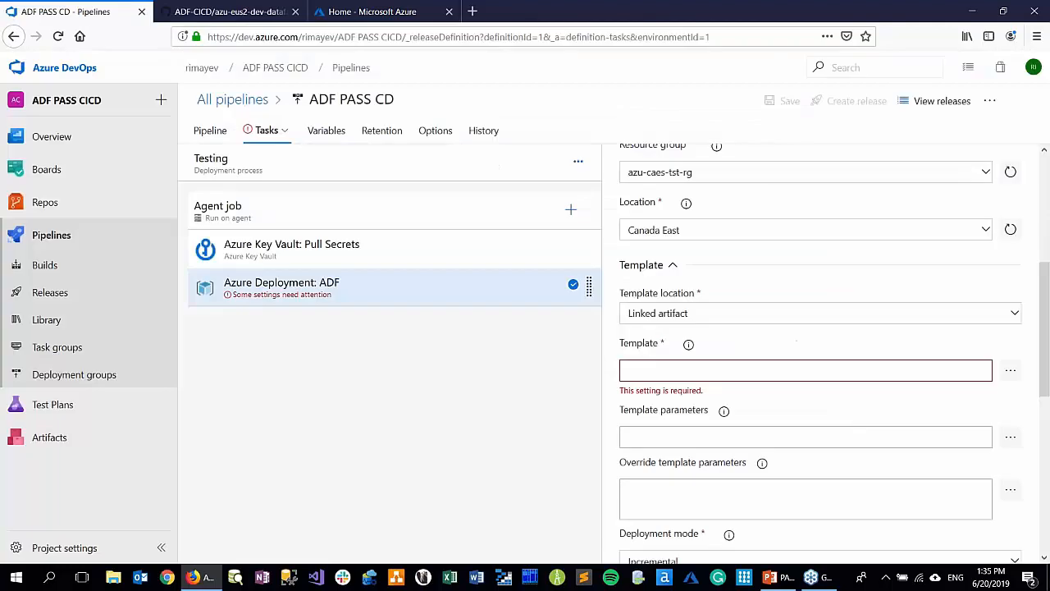
pyautogui.click(1009, 373)
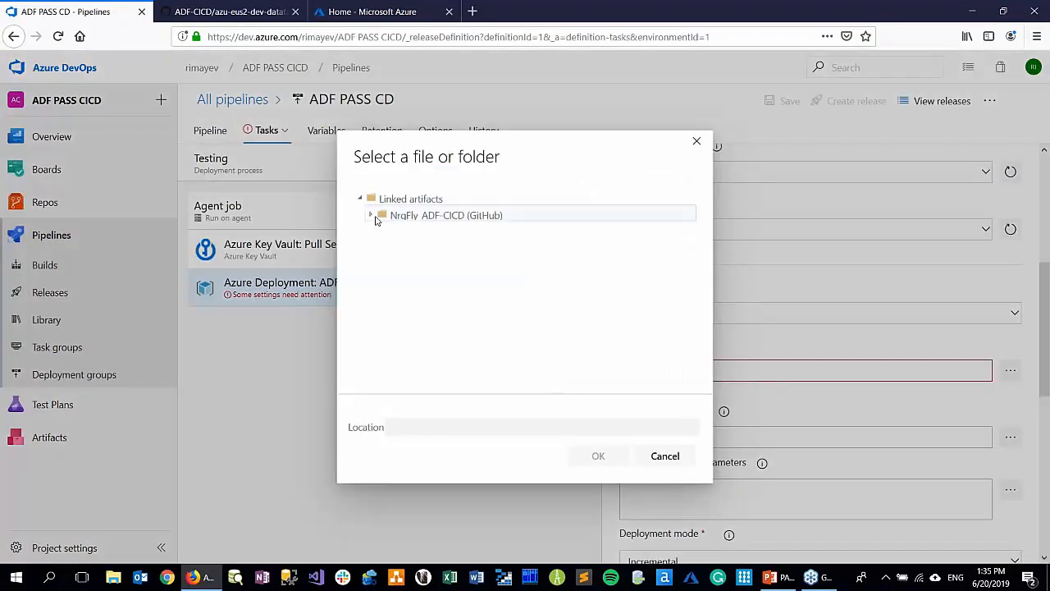
pyautogui.click(371, 216)
pyautogui.click(382, 231)
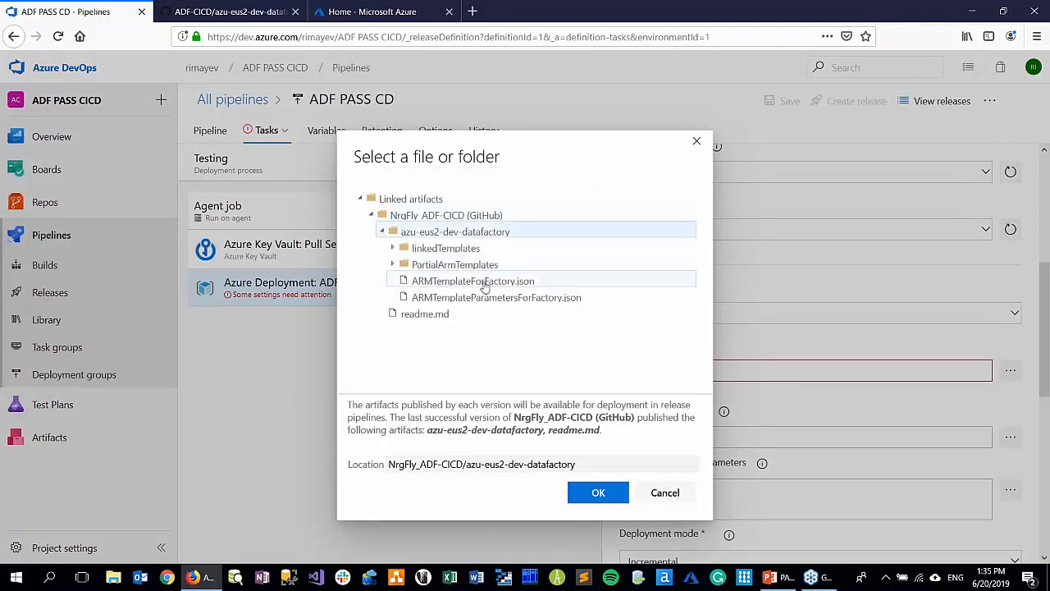
pyautogui.click(487, 282)
pyautogui.click(598, 495)
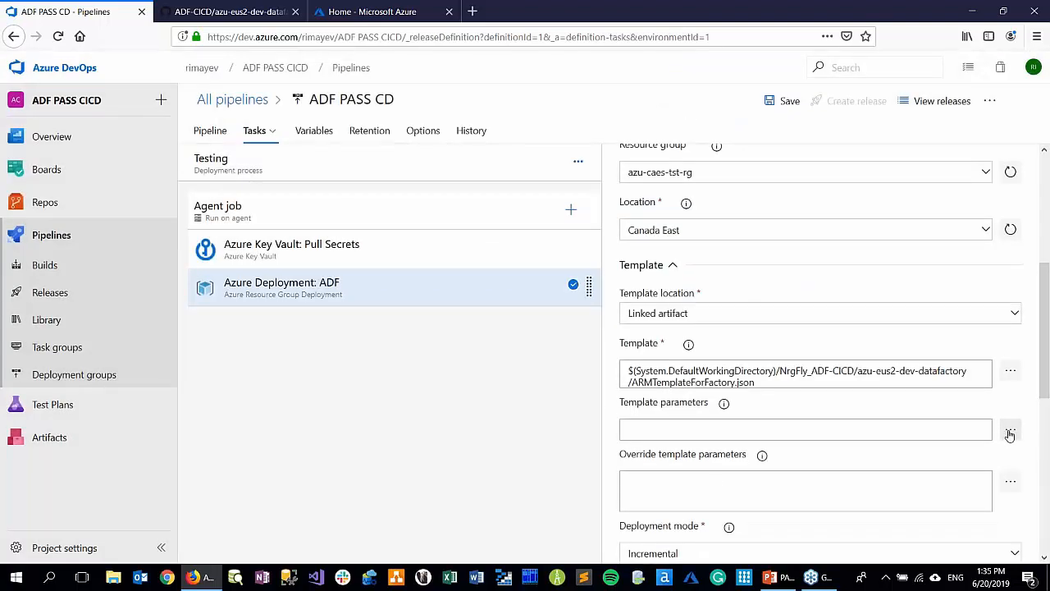
# Select ARMTemplateParametersForFactory.json from the artifact's azu-eus2-dev-datafactory folder as the template parameters file
pyautogui.click(1010, 432)
pyautogui.click(371, 215)
pyautogui.click(381, 232)
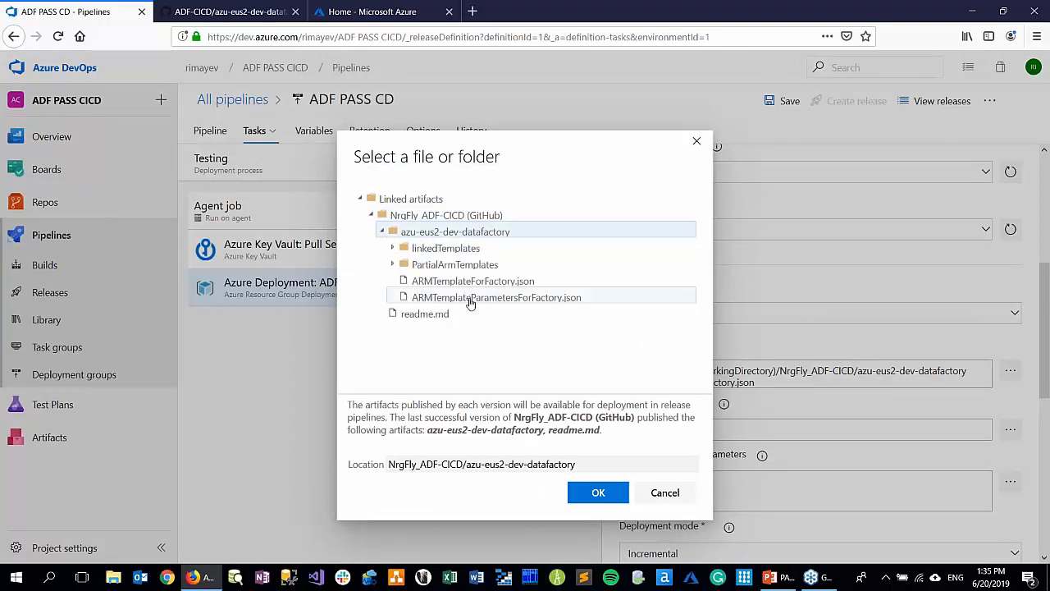
pyautogui.click(470, 299)
pyautogui.click(599, 492)
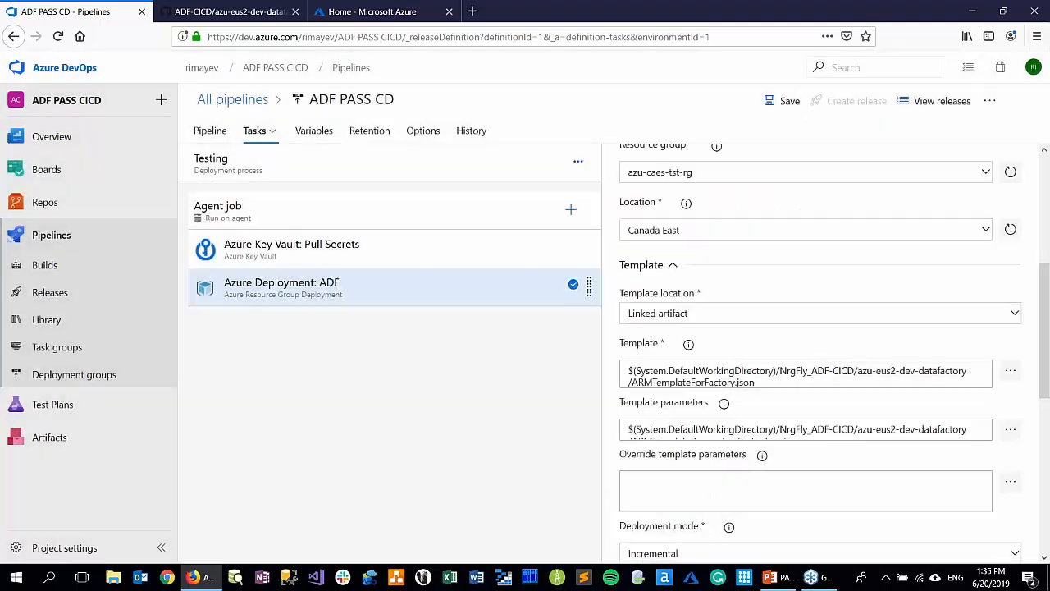
# Switch to GitHub and examine the contents of ARMTemplateParametersForFactory.json
pyautogui.scroll(-2, 826, 488)
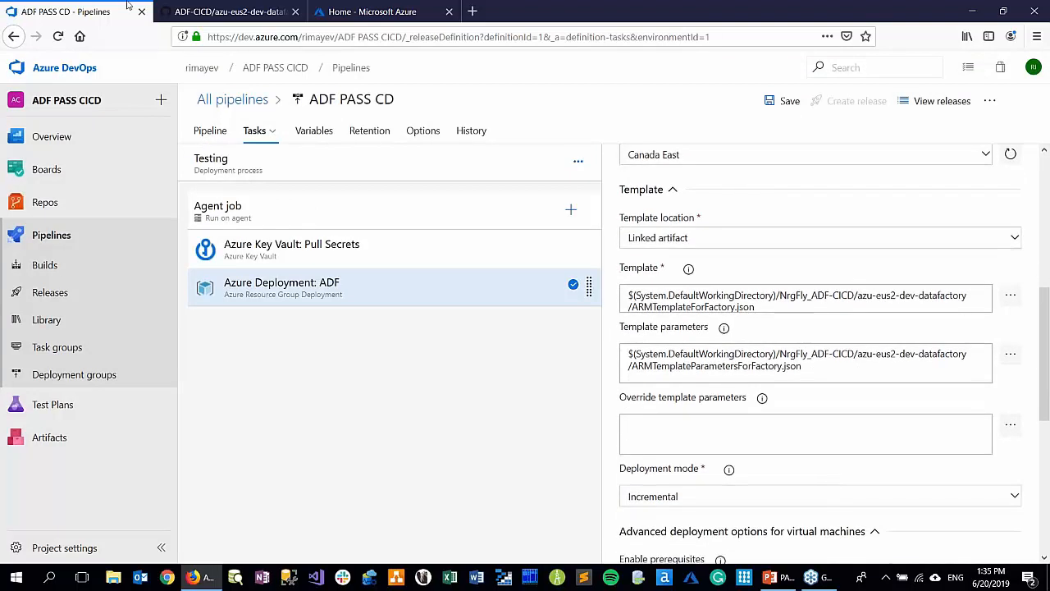
pyautogui.click(213, 18)
pyautogui.click(301, 369)
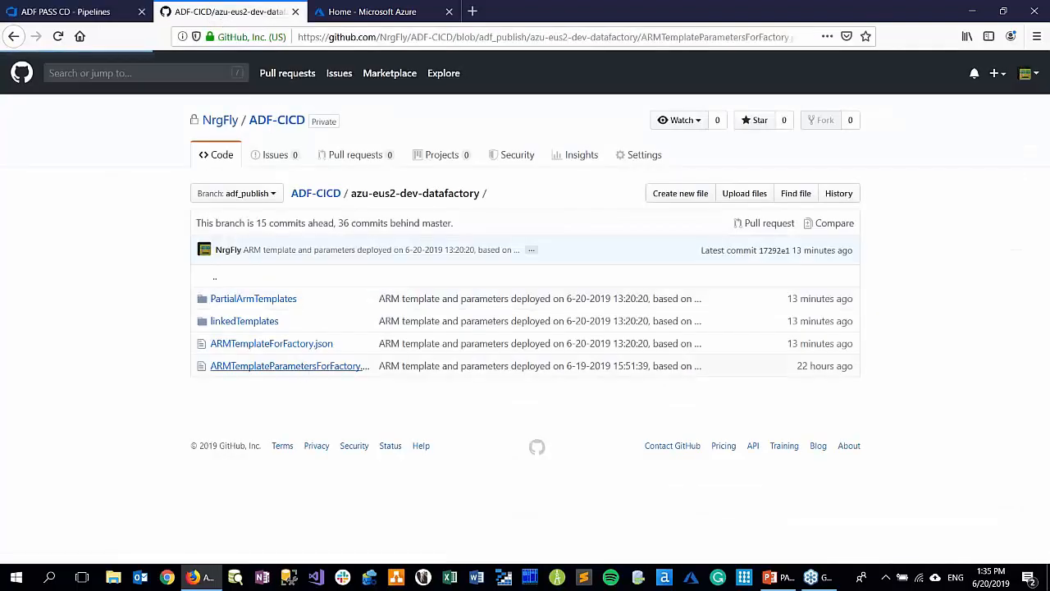
pyautogui.scroll(-2, 367, 389)
# Back in Azure DevOps, compare the override template parameters with the GitHub parameters file and close the dialog without changes
pyautogui.click(92, 12)
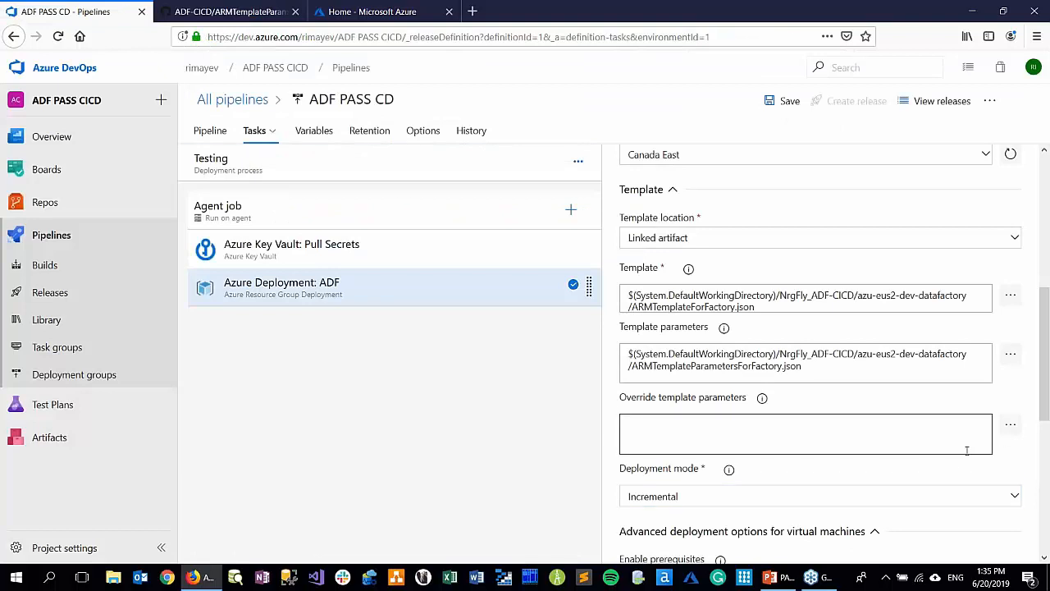
pyautogui.click(1010, 425)
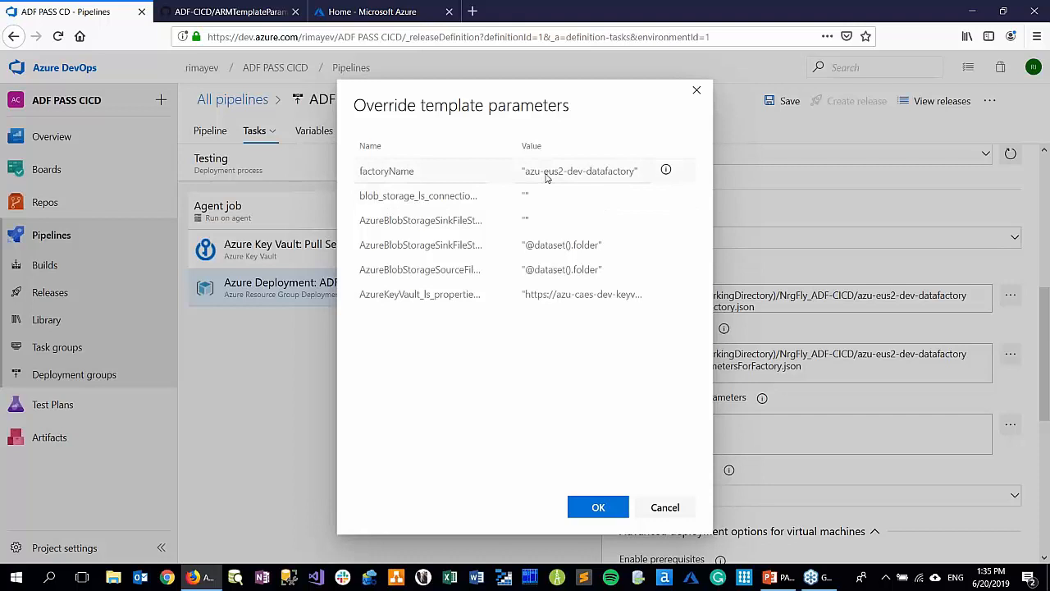
pyautogui.click(245, 12)
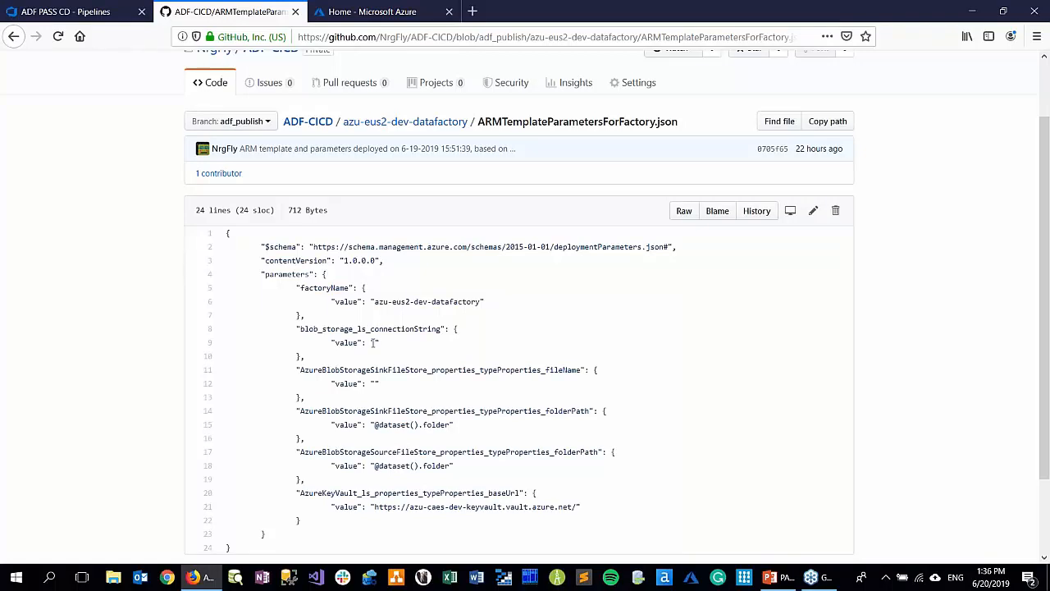
pyautogui.click(102, 16)
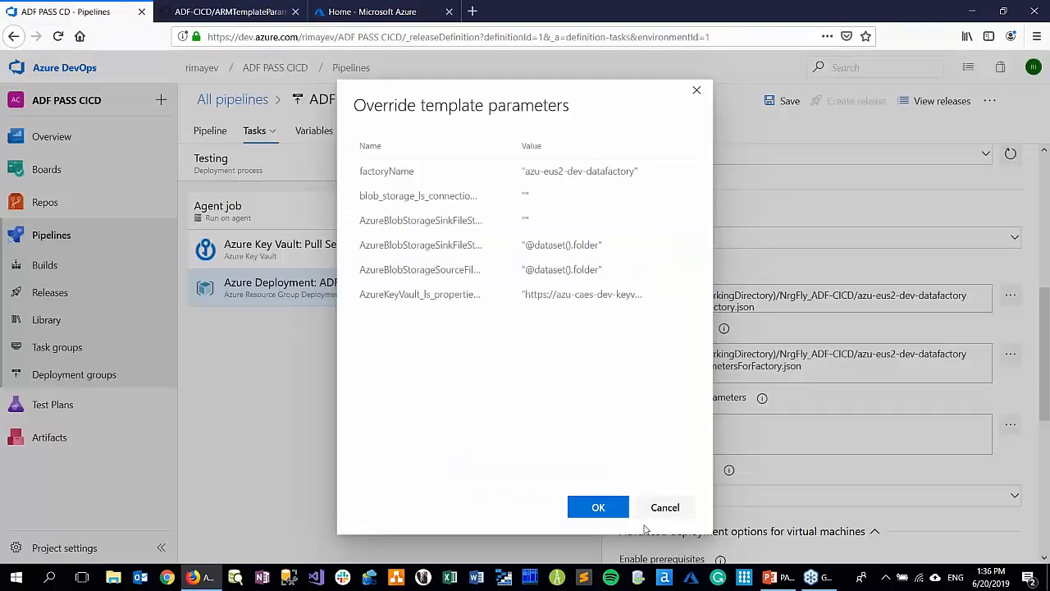
pyautogui.click(666, 507)
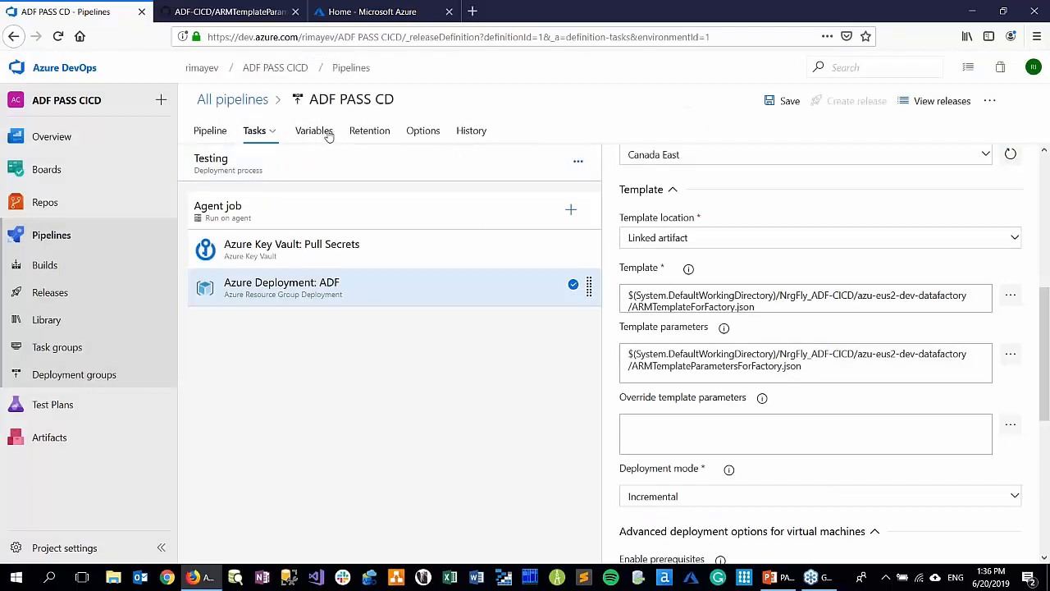
# Add a pipeline variable named factoryName to ADF PASS CD, copying the name from the GitHub parameters file
pyautogui.click(325, 134)
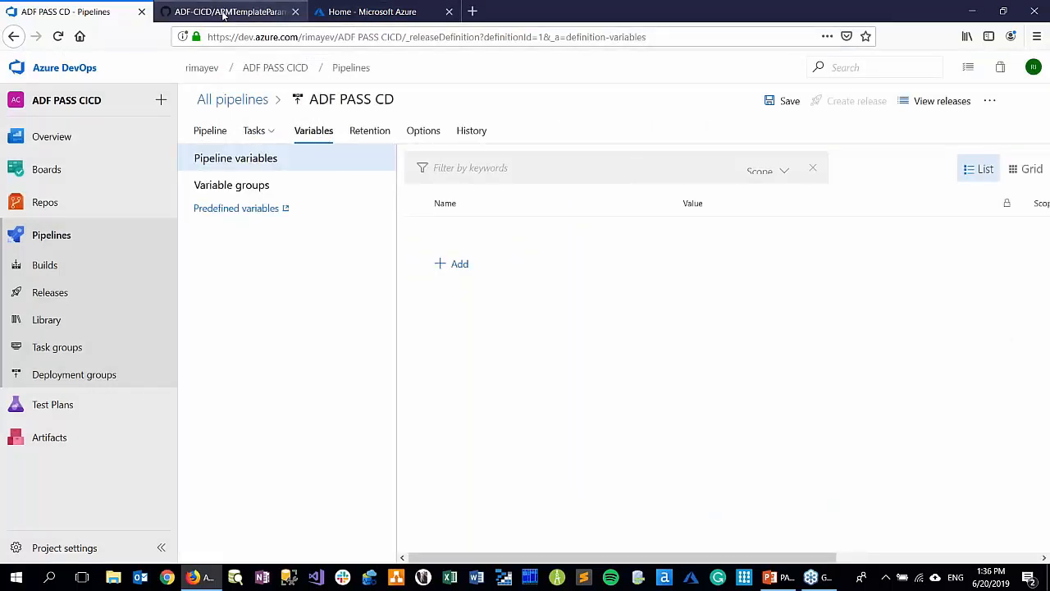
pyautogui.click(224, 14)
pyautogui.doubleClick(319, 287)
pyautogui.hotkey('ctrl', 'c')
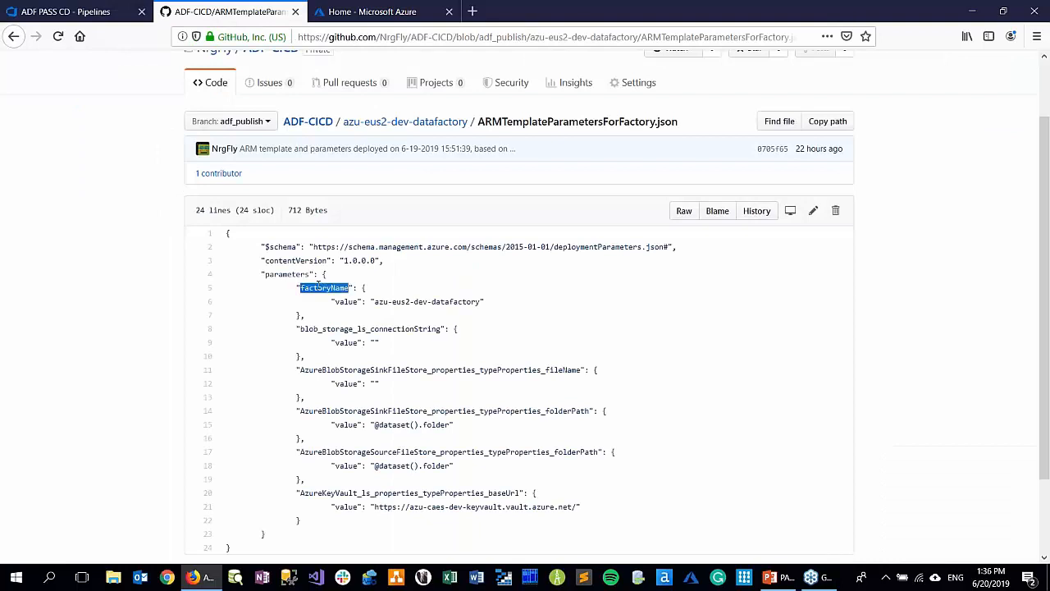
pyautogui.click(369, 12)
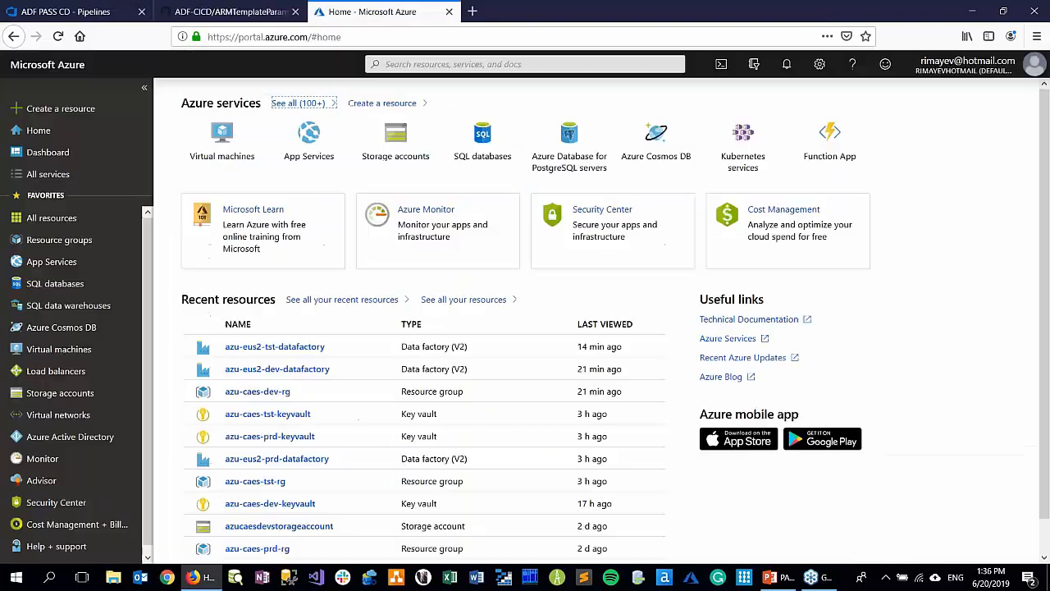
pyautogui.click(72, 13)
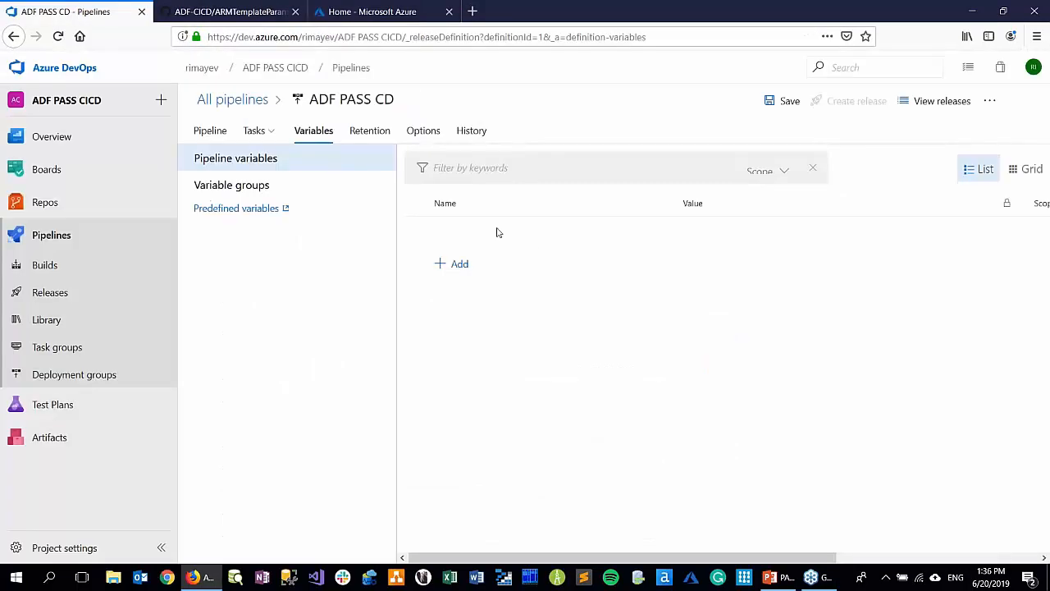
pyautogui.click(458, 264)
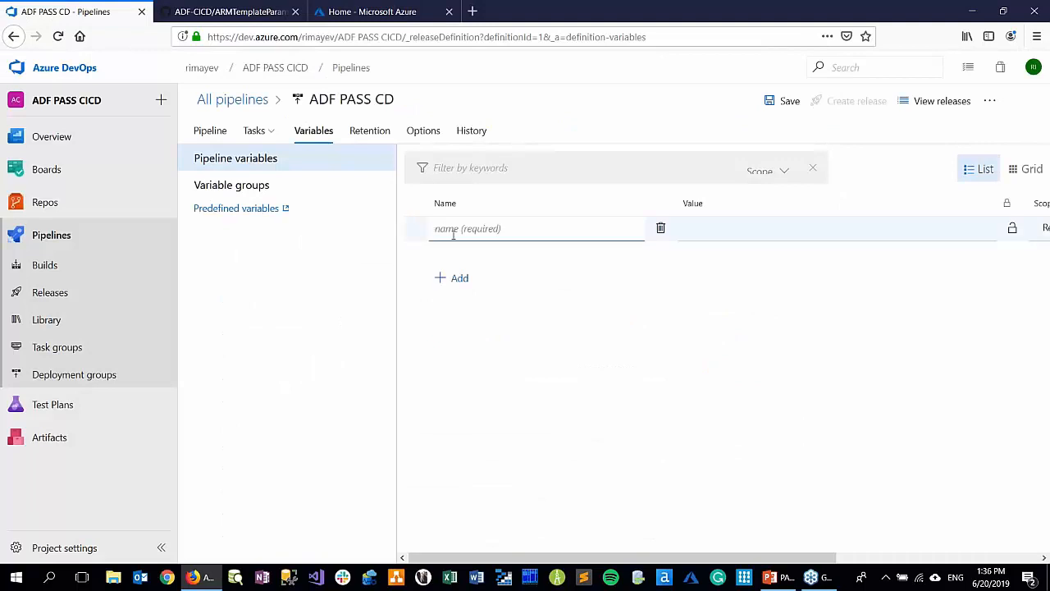
pyautogui.hotkey('ctrl', 'v')
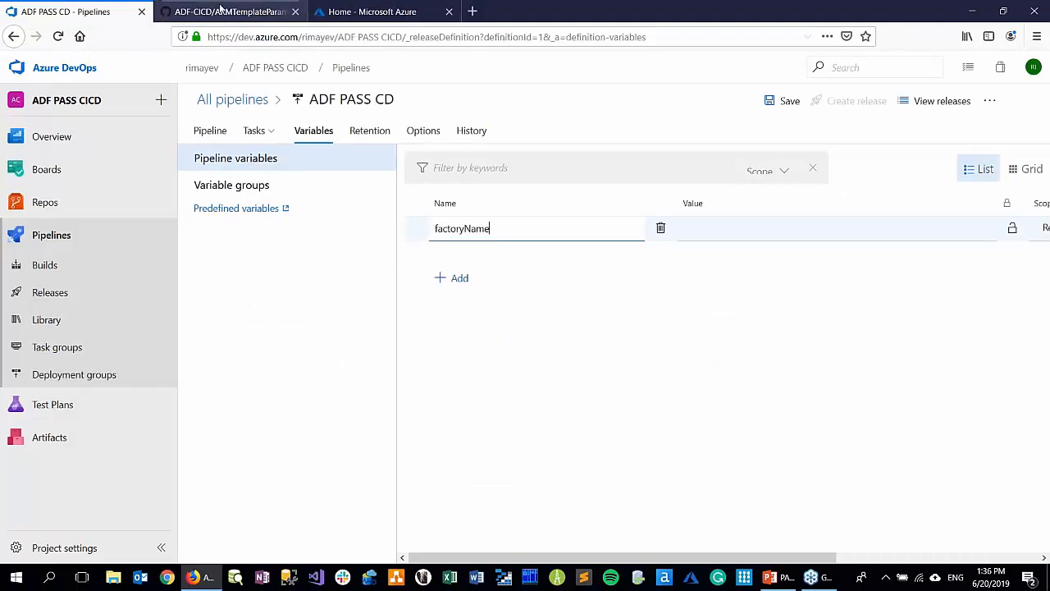
# Copy the factory name azu-eus2-dev-datafactory from the GitHub parameters file into the factoryName variable's value in Azure DevOps
pyautogui.click(222, 11)
pyautogui.moveTo(375, 301); pyautogui.dragTo(481, 303)
pyautogui.hotkey('ctrl', 'c')
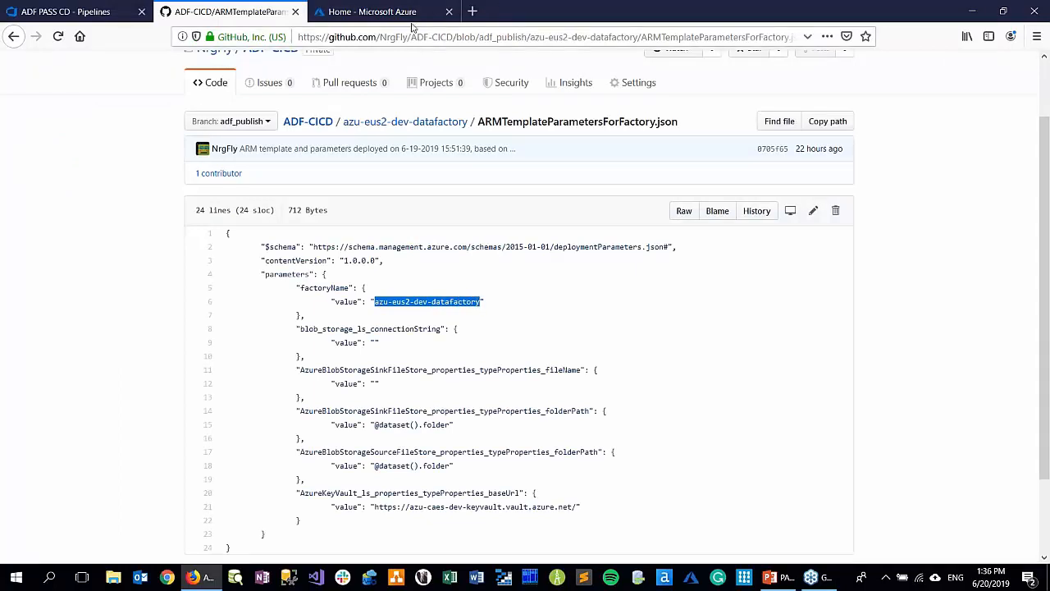
pyautogui.click(370, 11)
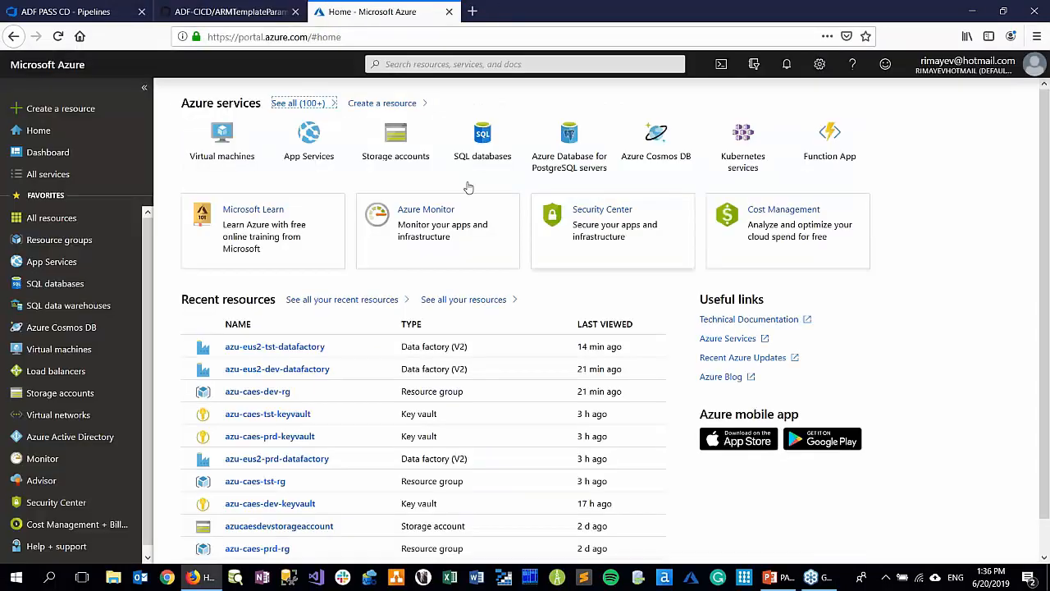
pyautogui.click(71, 12)
pyautogui.click(690, 229)
pyautogui.hotkey('ctrl', 'v')
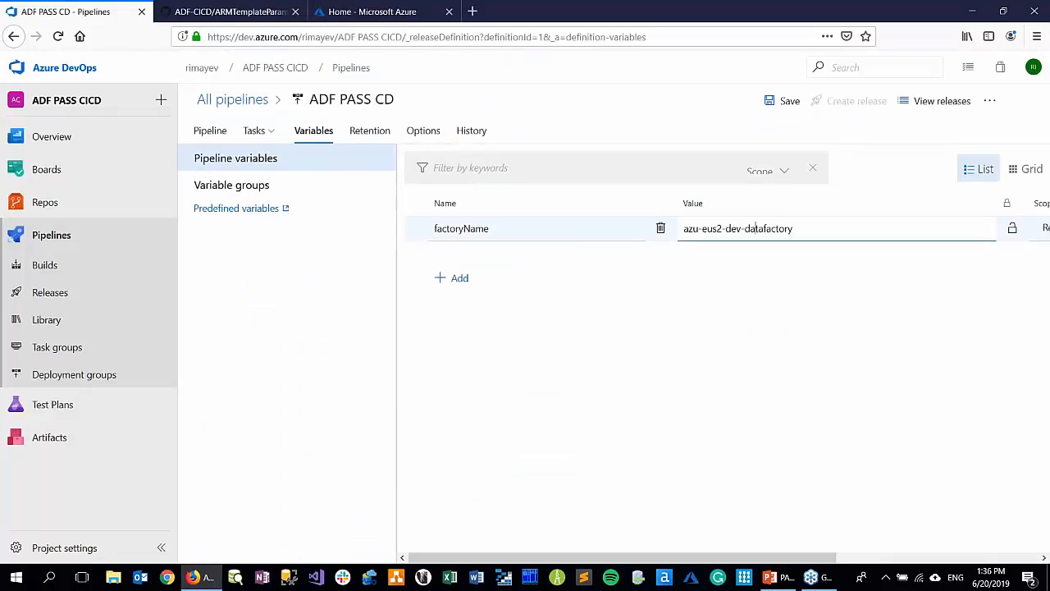
# Replace dev with $(Environment) in the factoryName variable's value, making it azu-eus2-$(Environment)-datafactory
pyautogui.moveTo(741, 229); pyautogui.dragTo(726, 229)
pyautogui.write('$()')
pyautogui.write('Enviro')
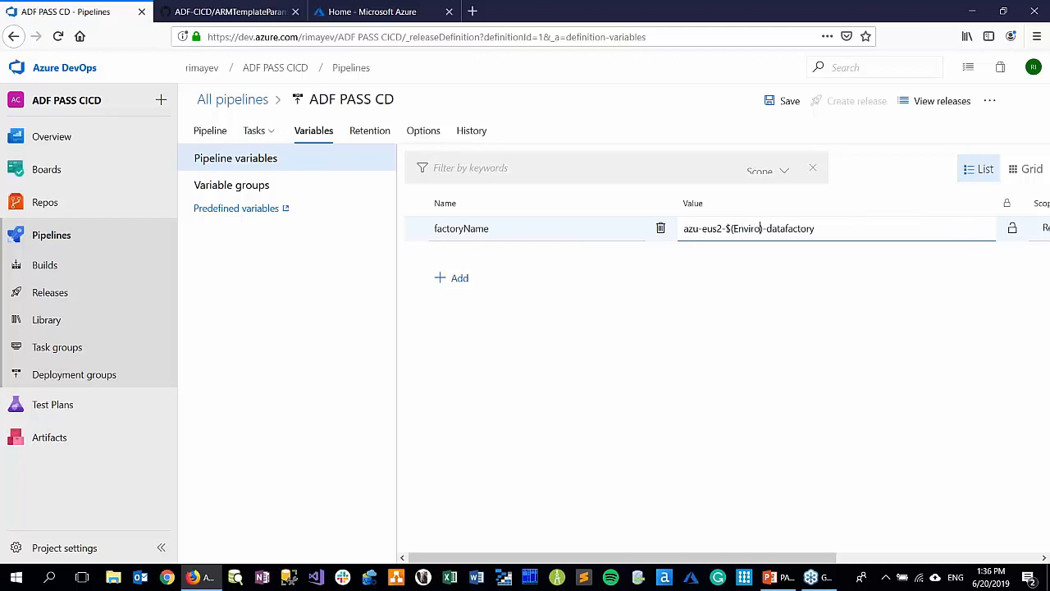
pyautogui.write('nment')
# Add a second pipeline variable named AzureKeyVault_ls_properties_typeProperties_baseUrl, copying the name from the GitHub parameters file
pyautogui.click(238, 12)
pyautogui.moveTo(300, 492); pyautogui.dragTo(521, 495)
pyautogui.hotkey('ctrl', 'c')
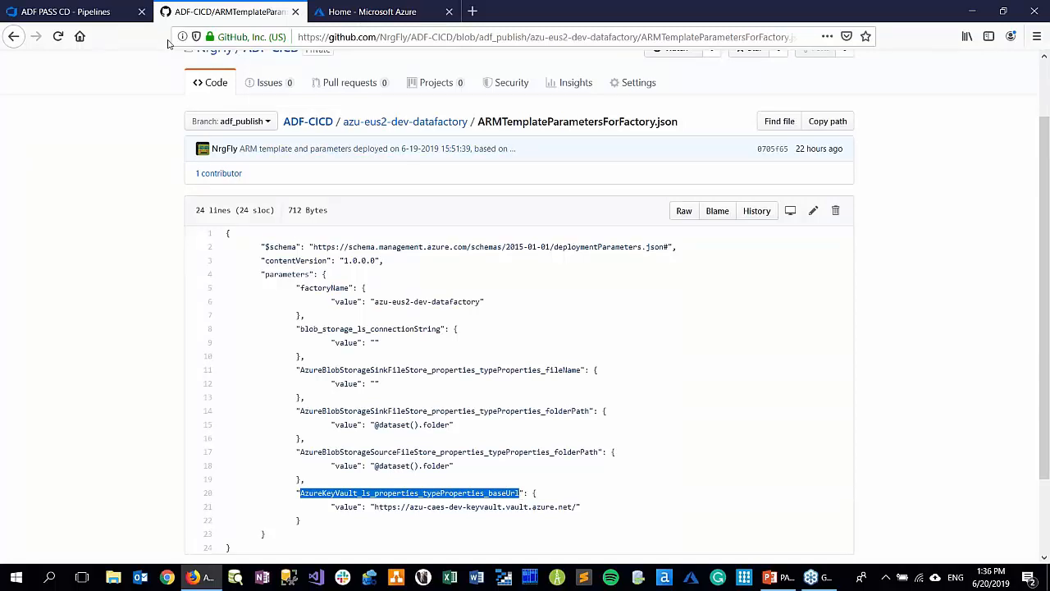
pyautogui.click(398, 14)
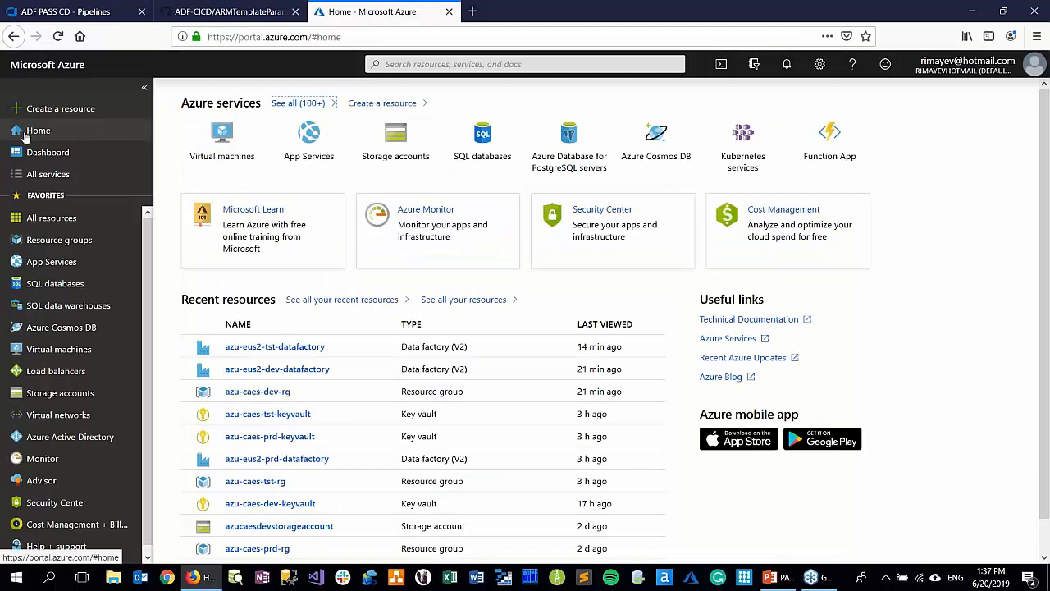
pyautogui.click(52, 13)
pyautogui.click(480, 276)
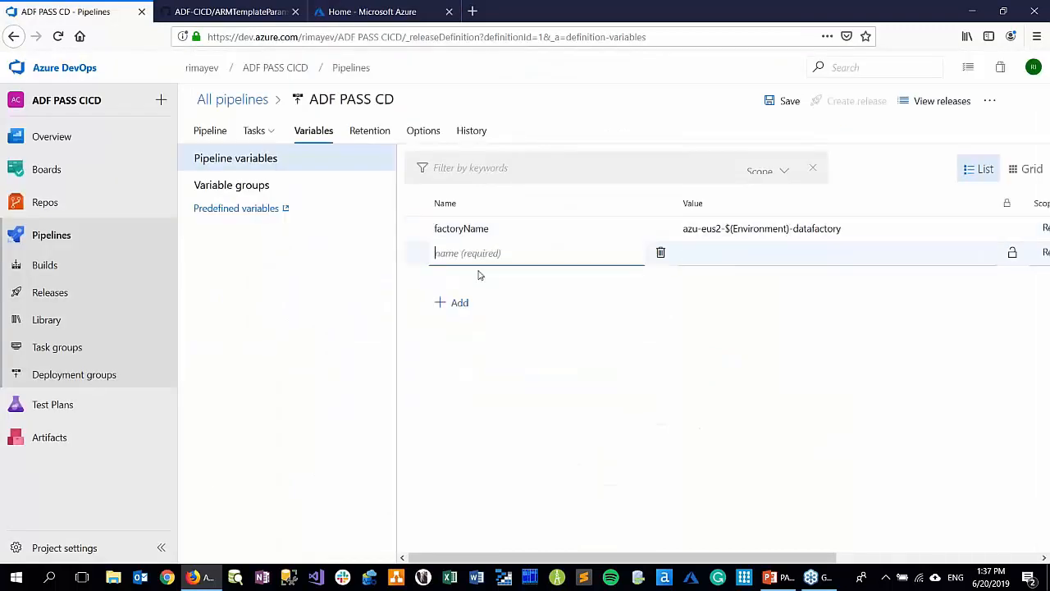
pyautogui.hotkey('ctrl', 'v')
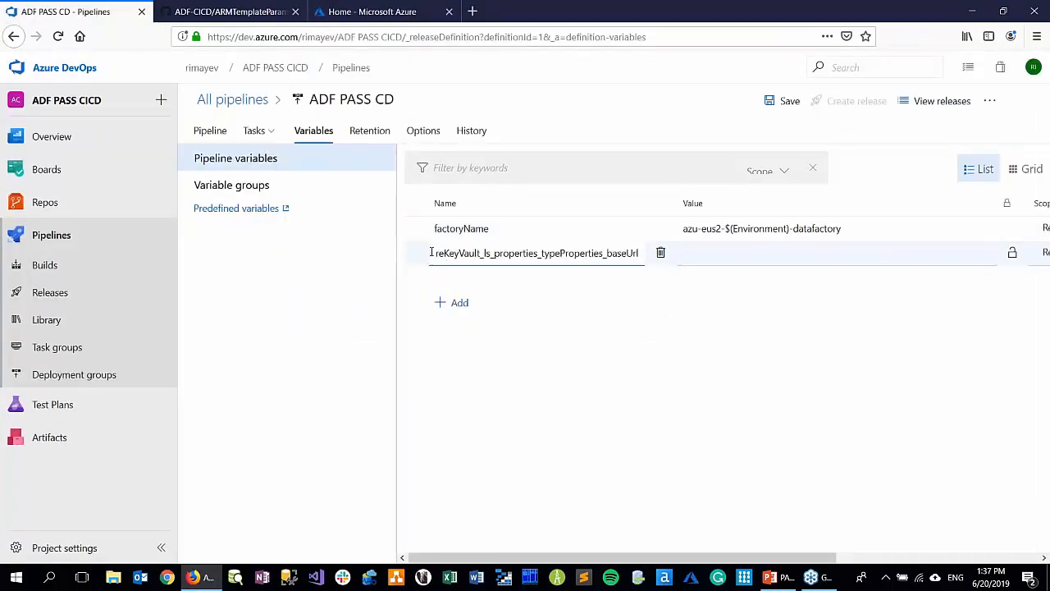
pyautogui.click(197, 12)
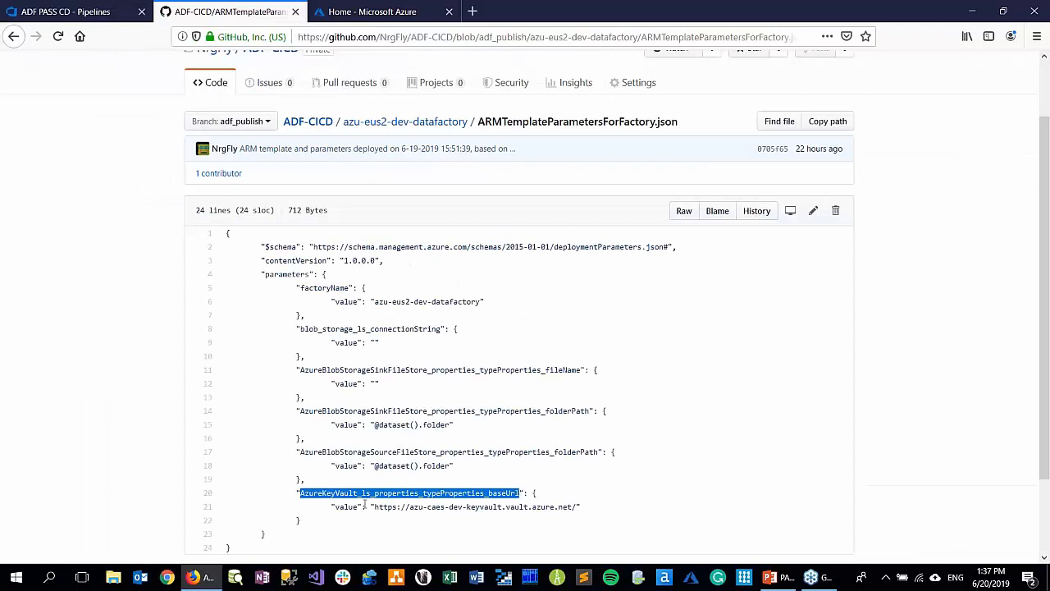
pyautogui.moveTo(375, 506); pyautogui.dragTo(579, 508)
pyautogui.hotkey('ctrl', 'c')
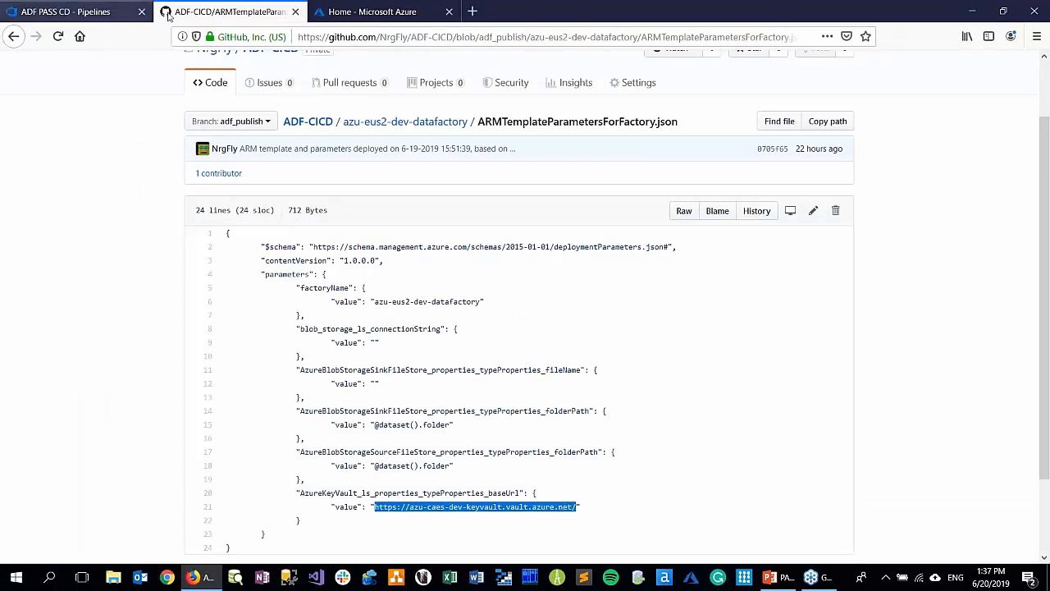
pyautogui.click(65, 11)
pyautogui.click(740, 253)
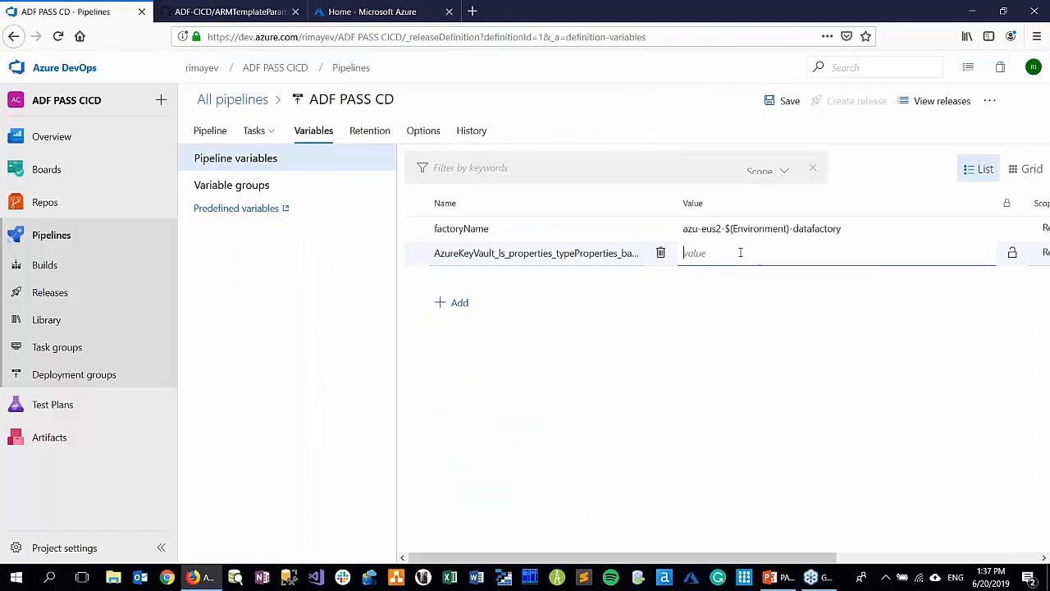
pyautogui.hotkey('ctrl', 'v')
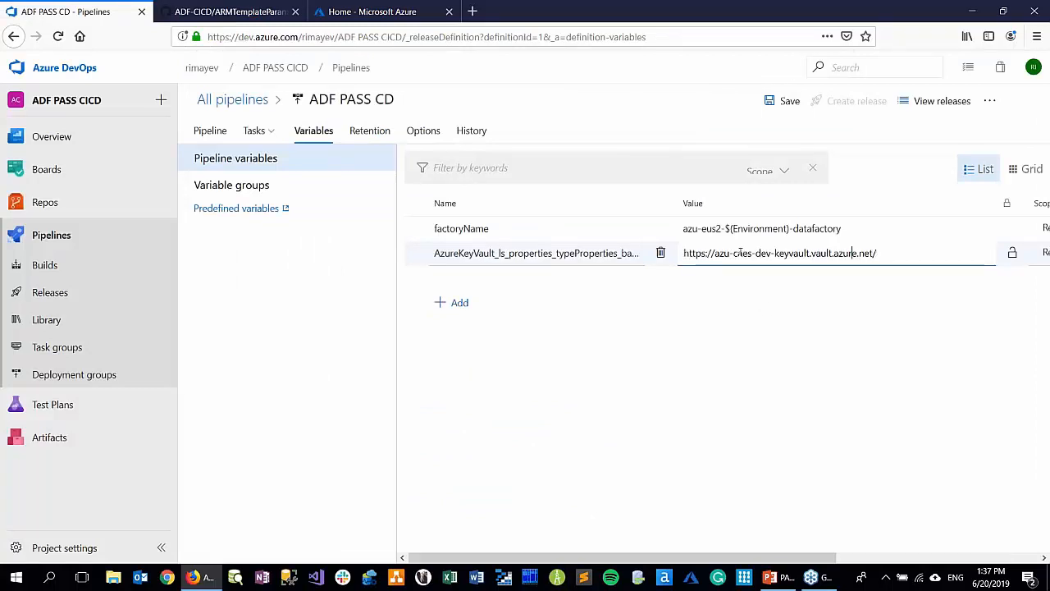
pyautogui.hotkey('shift', 'Left')
pyautogui.hotkey('shift', 'Left')
pyautogui.hotkey('shift', 'Left')
pyautogui.write('()')
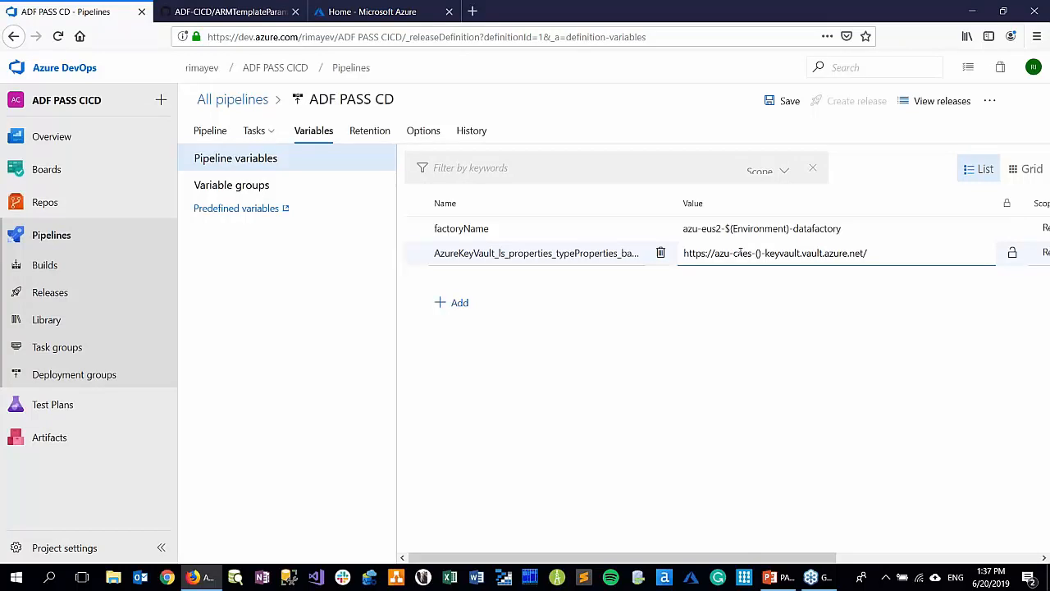
pyautogui.write('$')
pyautogui.write('Environment')
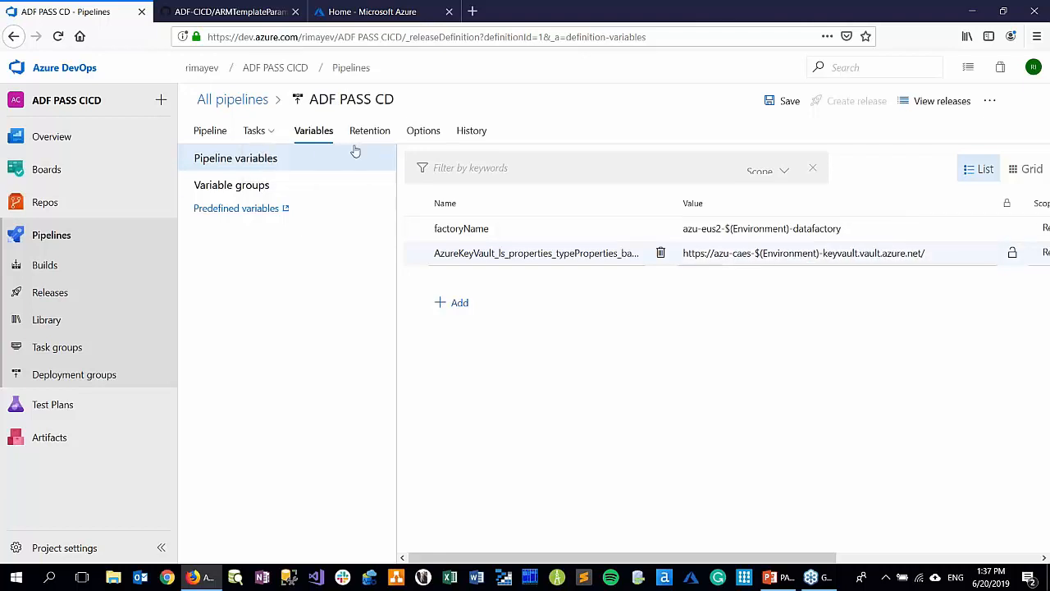
# In the Testing stage's Azure Deployment: ADF task, set the resource group to azu-caes-$(Environment)-rg
pyautogui.click(264, 155)
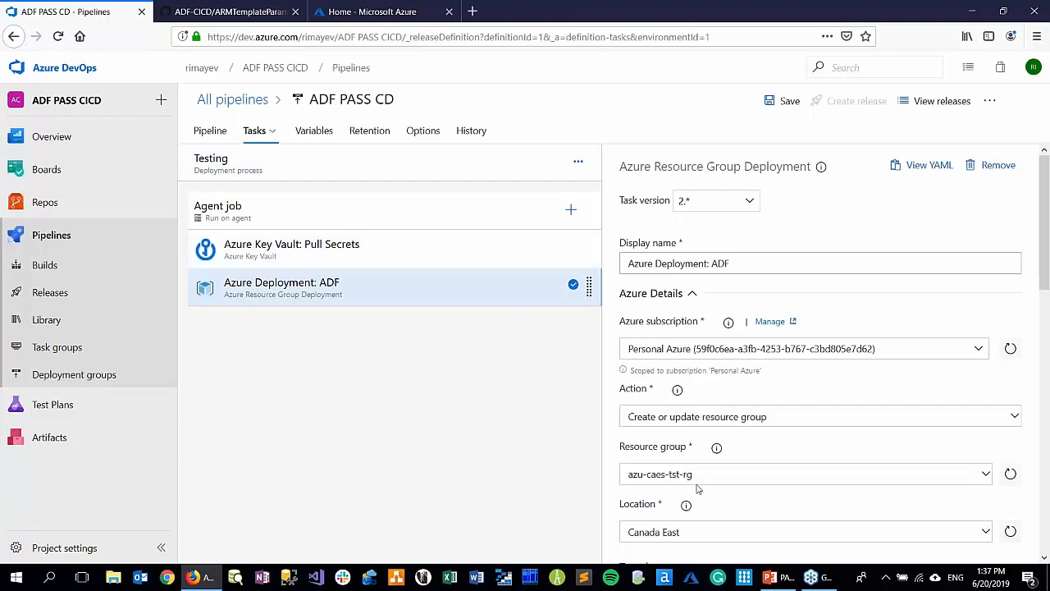
pyautogui.hotkey('shift', 'Left')
pyautogui.hotkey('shift', 'Left')
pyautogui.hotkey('shift', 'Left')
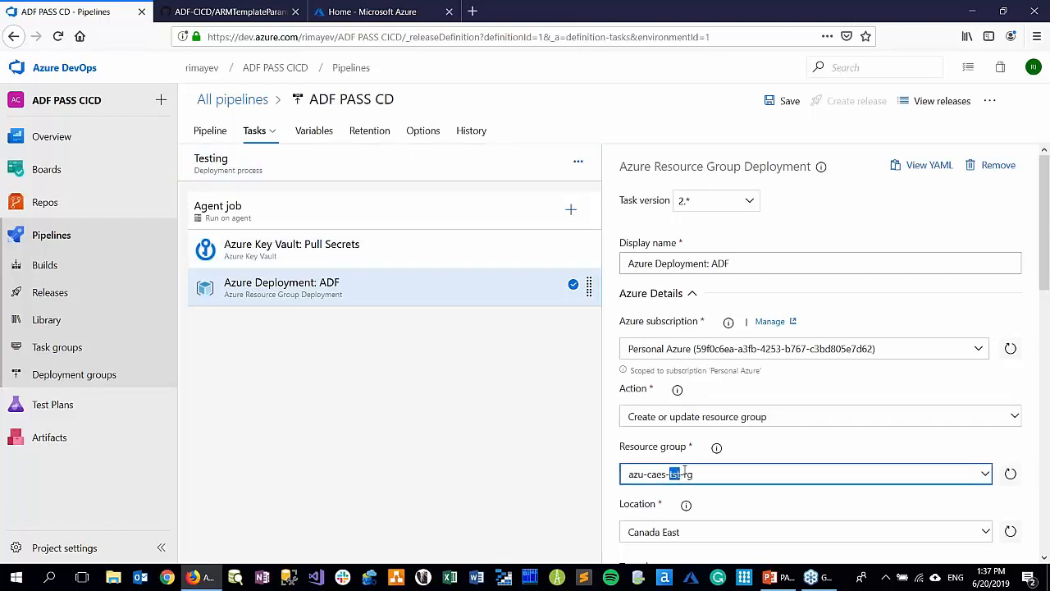
pyautogui.write('$(Environment)')
# Copy $(Environment) from the resource group and set the Pull Secrets task's key vault to azu-caes-$(Environment)-keyvault
pyautogui.hotkey('shift', 'Left')
pyautogui.hotkey('shift', 'Left')
pyautogui.hotkey('shift', 'Left')
pyautogui.hotkey('shift', 'Left')
pyautogui.hotkey('shift', 'Left')
pyautogui.hotkey('shift', 'Left')
pyautogui.hotkey('shift', 'Left')
pyautogui.hotkey('shift', 'Left')
pyautogui.hotkey('shift', 'Left')
pyautogui.hotkey('shift', 'Left')
pyautogui.hotkey('shift', 'Left')
pyautogui.hotkey('shift', 'Left')
pyautogui.hotkey('shift', 'Left')
pyautogui.hotkey('shift', 'Left')
pyautogui.hotkey('ctrl', 'c')
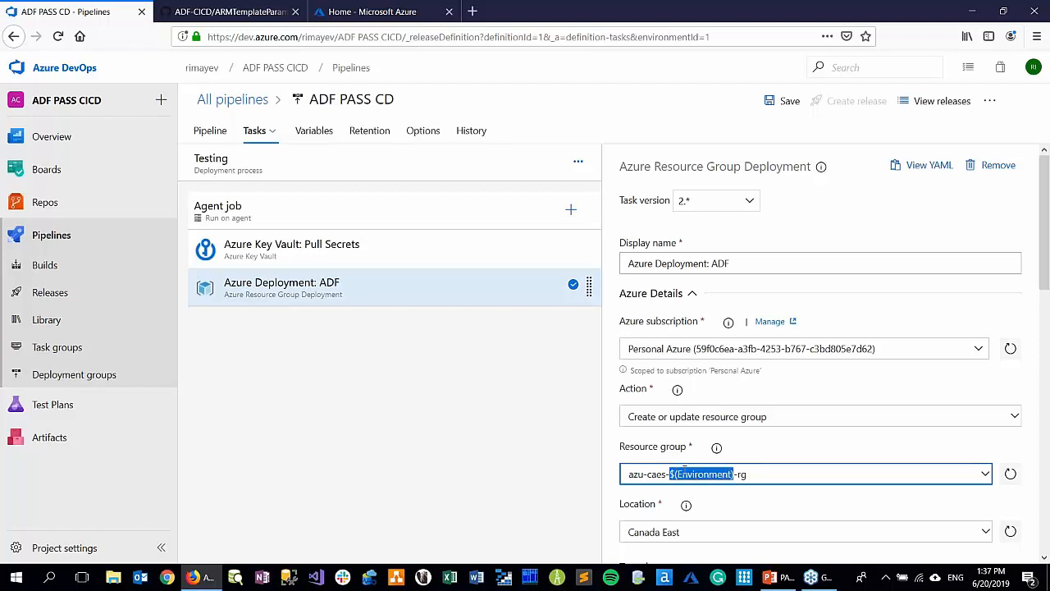
pyautogui.click(404, 254)
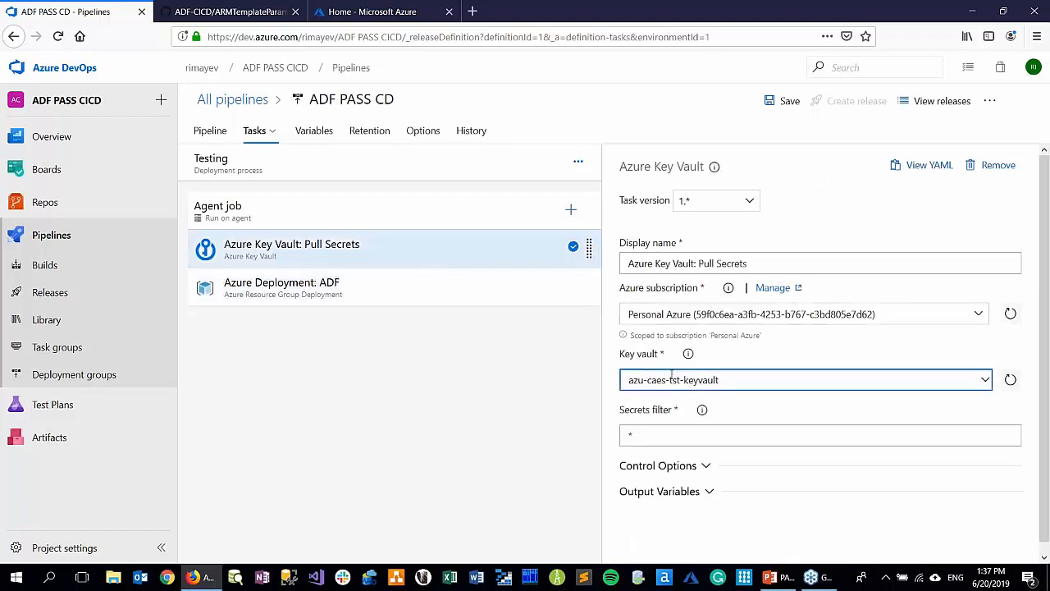
pyautogui.moveTo(671, 380); pyautogui.dragTo(681, 379)
pyautogui.hotkey('ctrl', 'v')
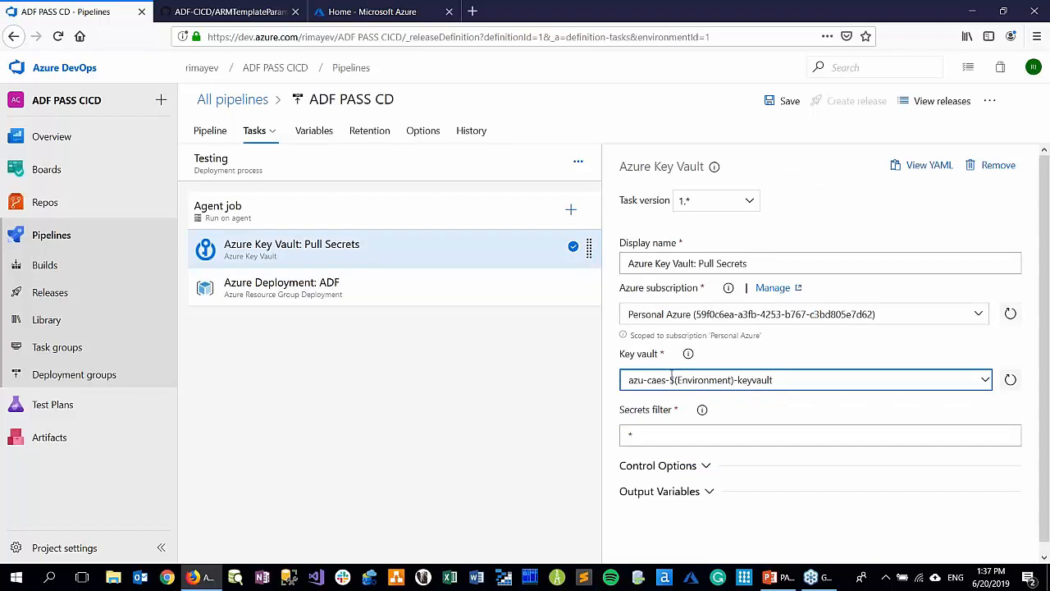
# Open the override template parameters of the Azure Deployment: ADF task and copy the factoryName parameter name from the GitHub file
pyautogui.click(467, 296)
pyautogui.scroll(-5, 916, 471)
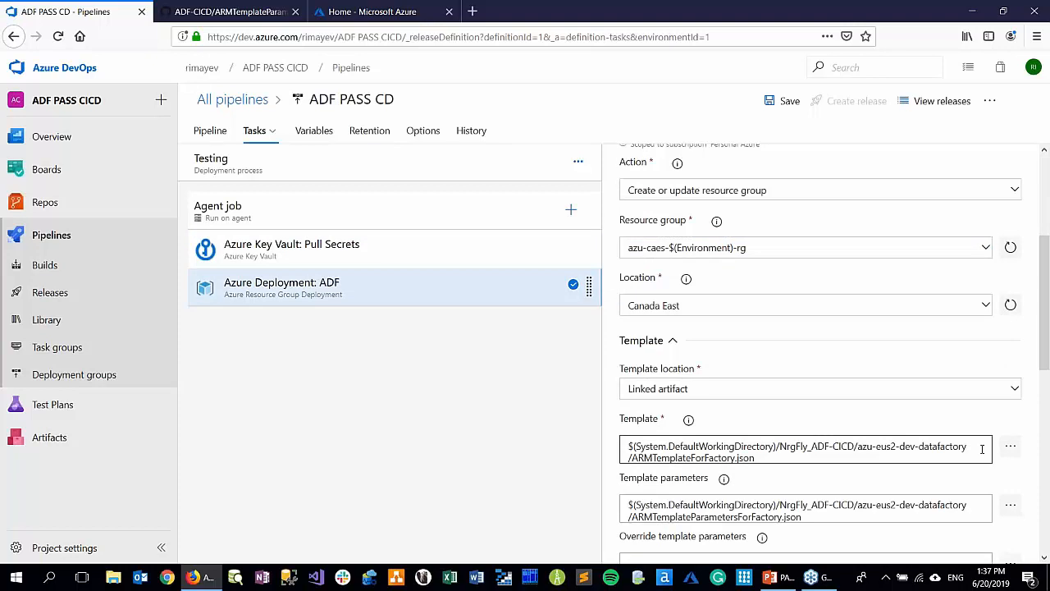
pyautogui.scroll(-3, 981, 449)
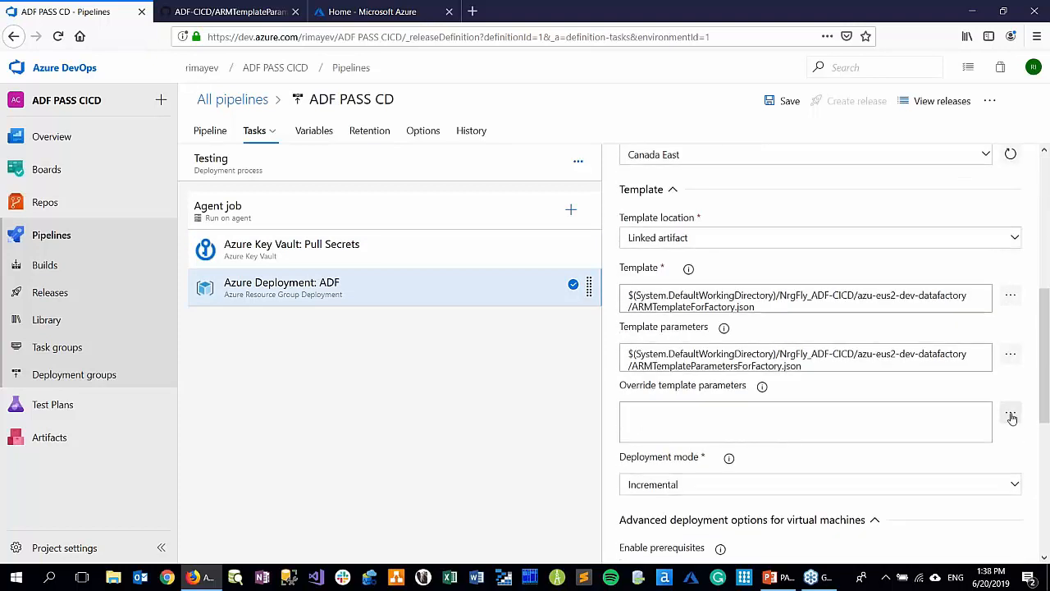
pyautogui.click(1011, 412)
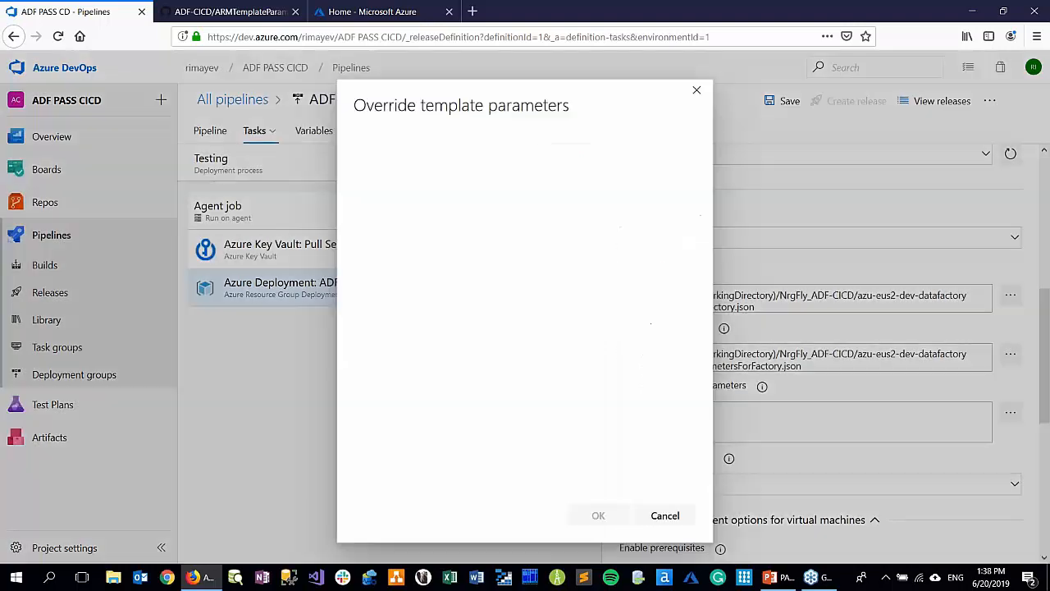
pyautogui.click(230, 12)
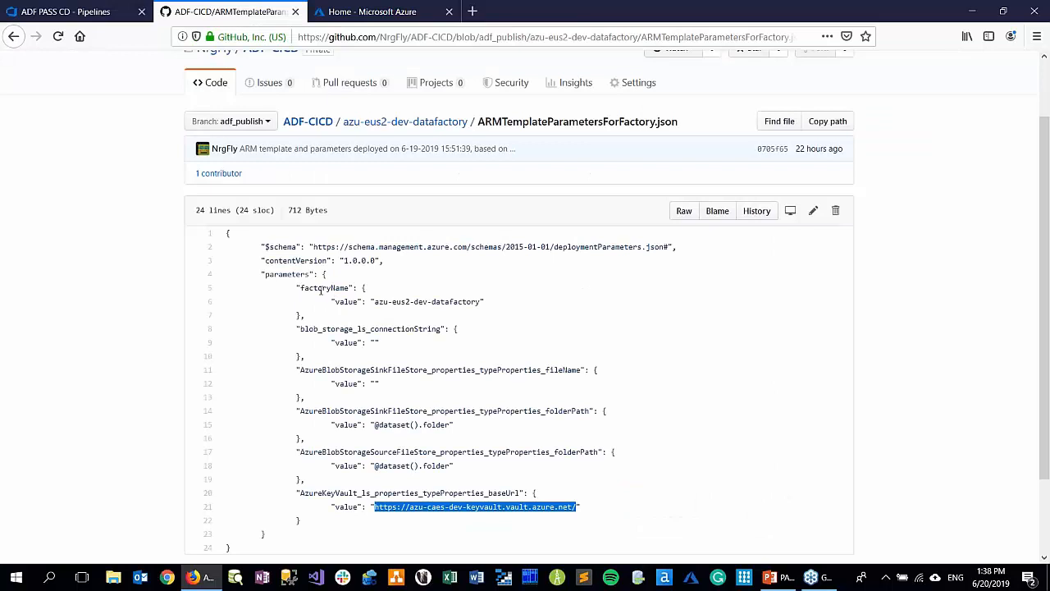
pyautogui.doubleClick(324, 287)
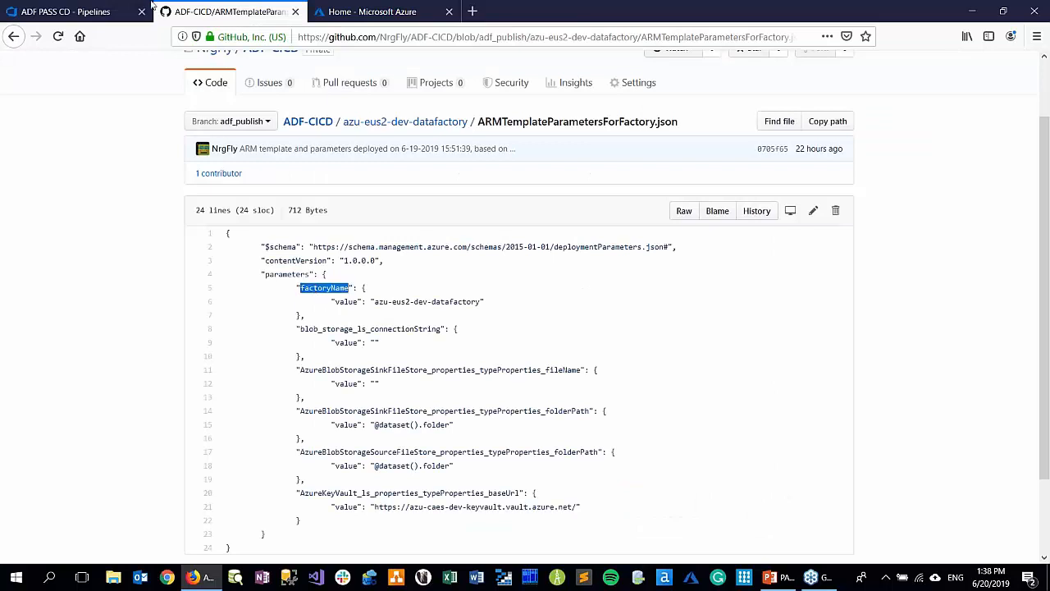
# In the Azure DevOps override template parameters, replace the factoryName value with the variable reference $(factoryName)
pyautogui.click(65, 11)
pyautogui.click(575, 171)
pyautogui.doubleClick(575, 171)
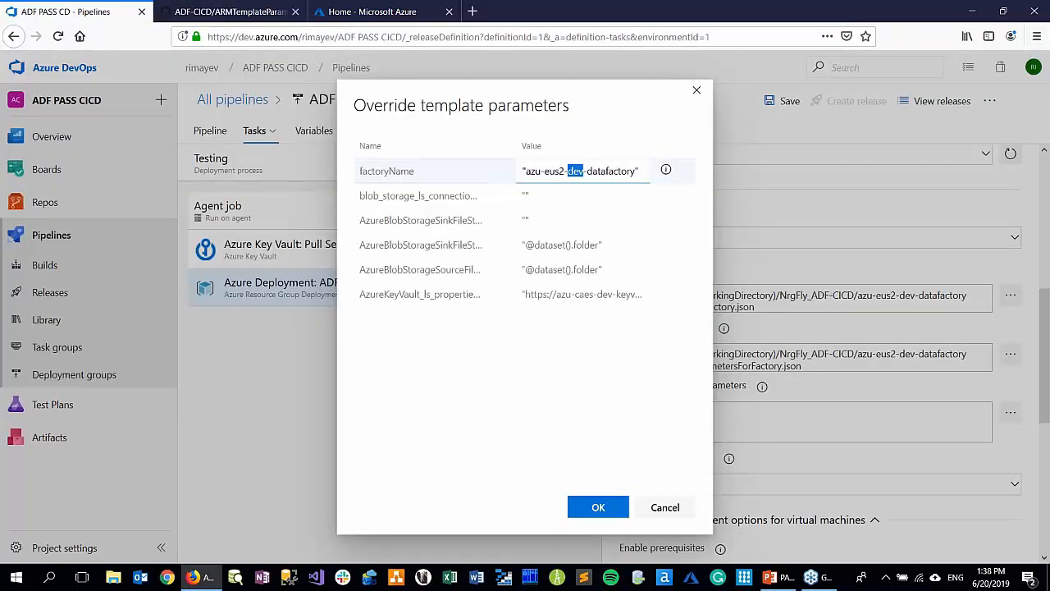
pyautogui.tripleClick(575, 170)
pyautogui.click(575, 361)
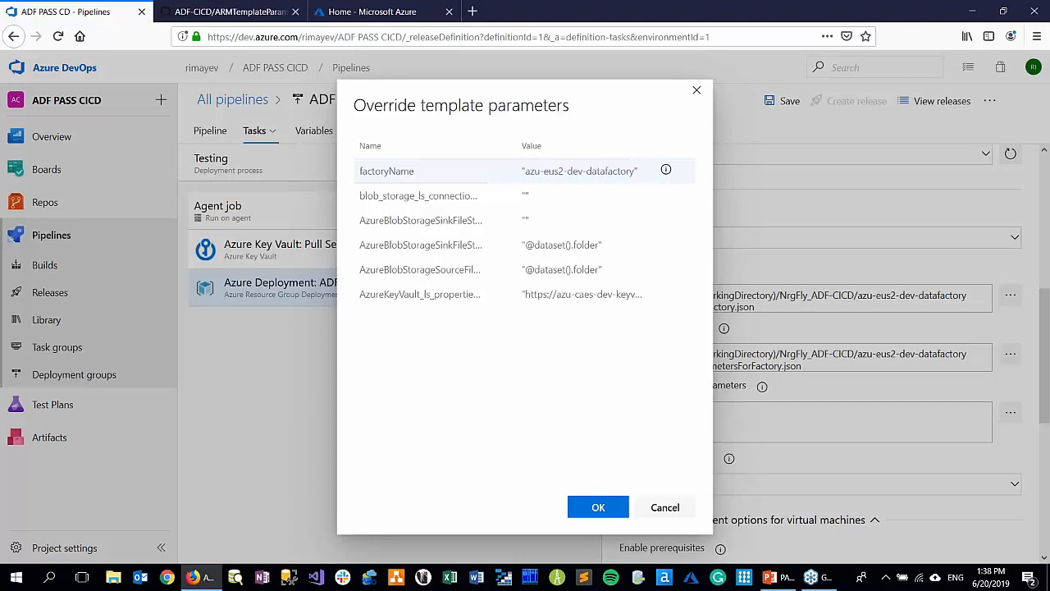
pyautogui.click(575, 171)
pyautogui.doubleClick(575, 171)
pyautogui.press('BackSpace')
pyautogui.press('BackSpace')
pyautogui.press('BackSpace')
pyautogui.press('BackSpace')
pyautogui.press('BackSpace')
pyautogui.press('BackSpace')
pyautogui.press('BackSpace')
pyautogui.press('BackSpace')
pyautogui.press('BackSpace')
pyautogui.press('BackSpace')
pyautogui.press('BackSpace')
pyautogui.hotkey('shift', 'End')
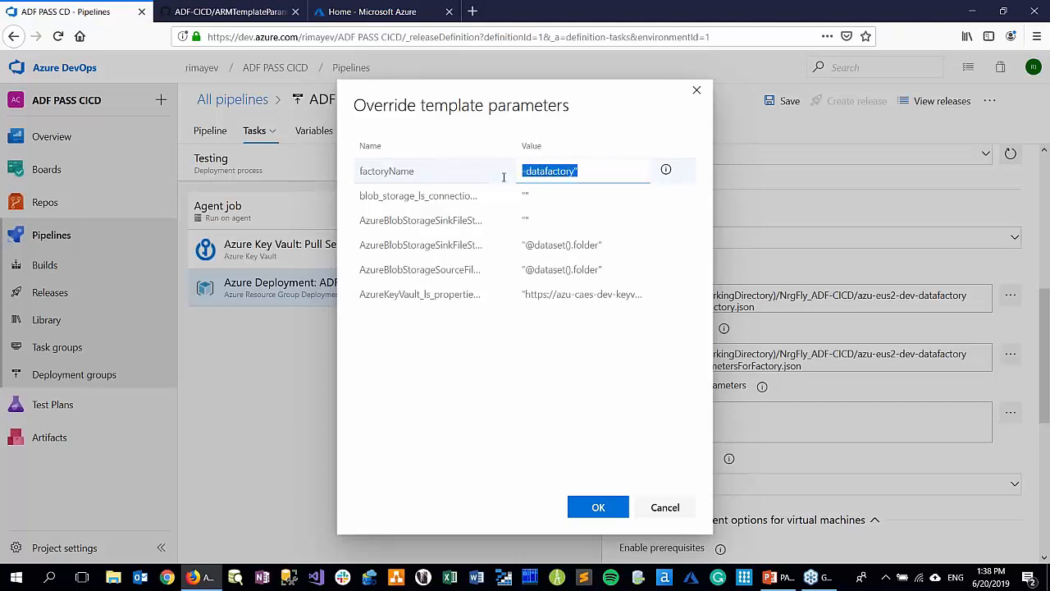
pyautogui.press('BackSpace')
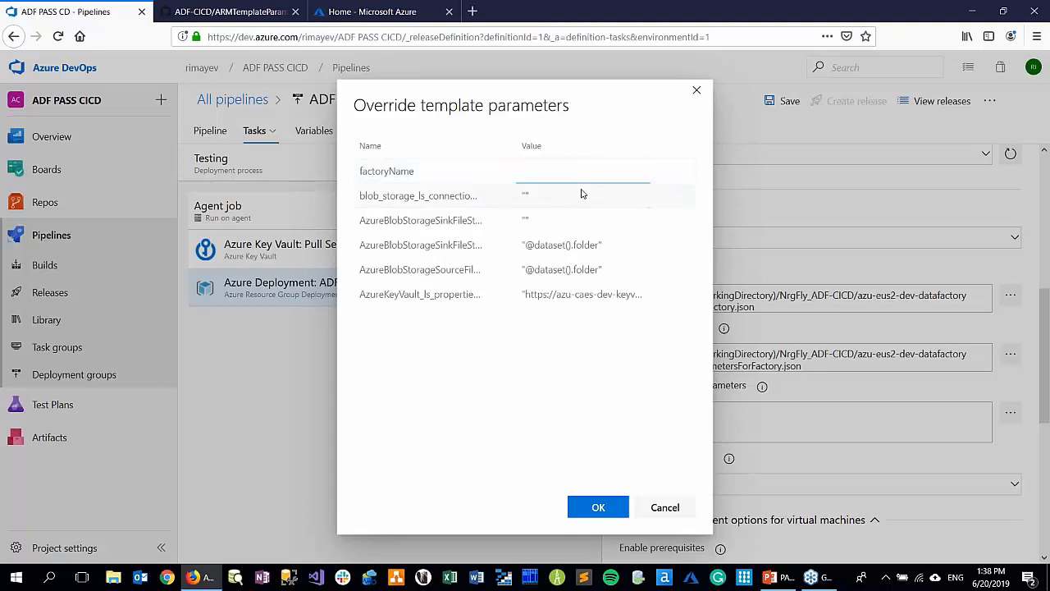
pyautogui.write('$(factoryName')
# Copy the AzureKeyVault_ls_properties_typeProperties_baseUrl name from the GitHub file and set its override value to $(AzureKeyVault_ls_properties_typeProperties_baseUrl)
pyautogui.click(229, 12)
pyautogui.doubleClick(371, 493)
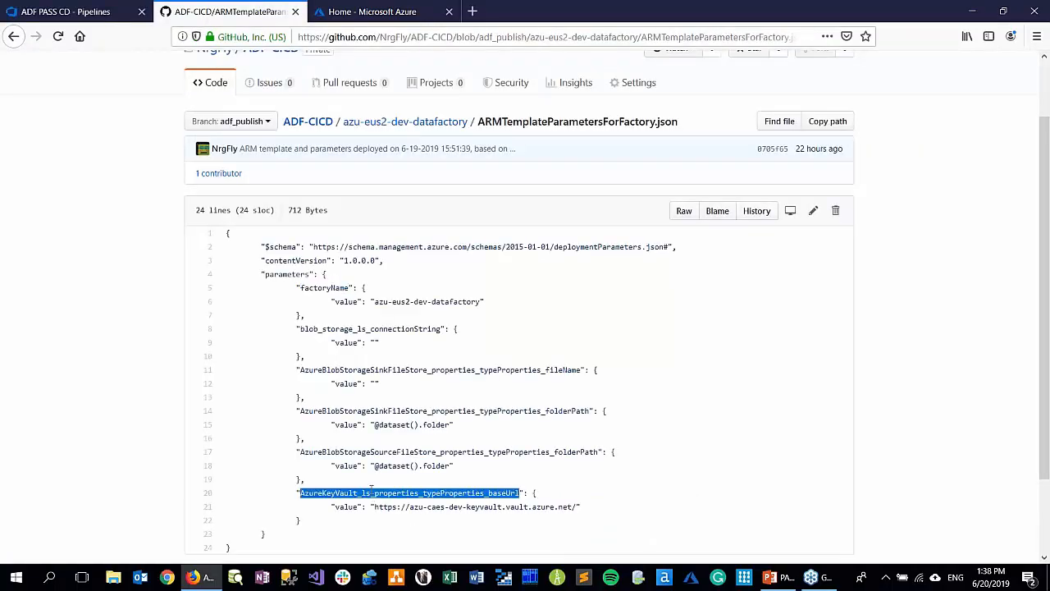
pyautogui.click(95, 16)
pyautogui.click(527, 297)
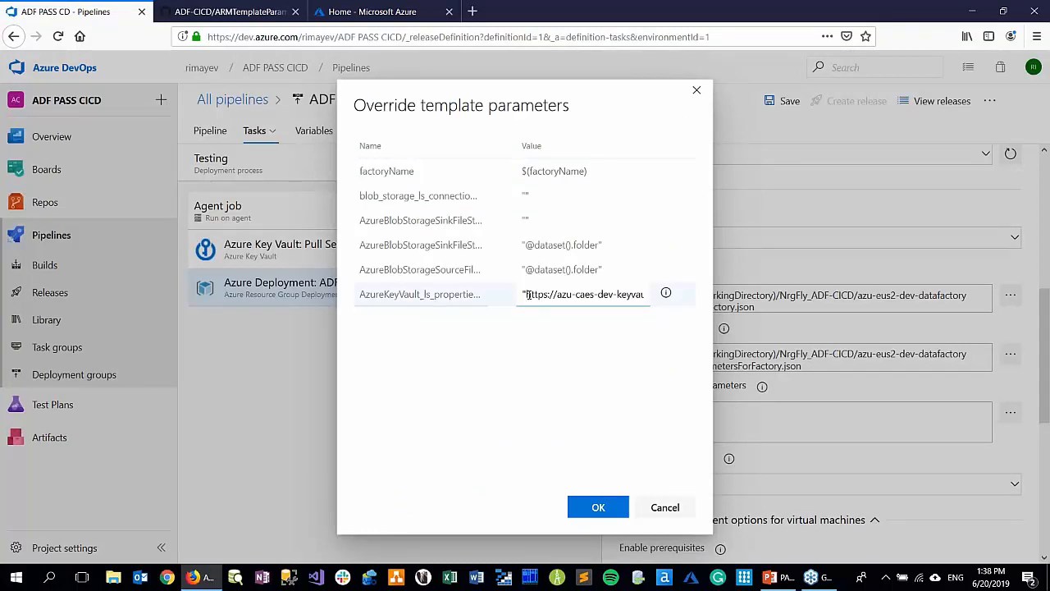
pyautogui.hotkey('ctrl', 'a')
pyautogui.press('BackSpace')
pyautogui.write('$(')
pyautogui.hotkey('ctrl', 'v')
pyautogui.write(')')
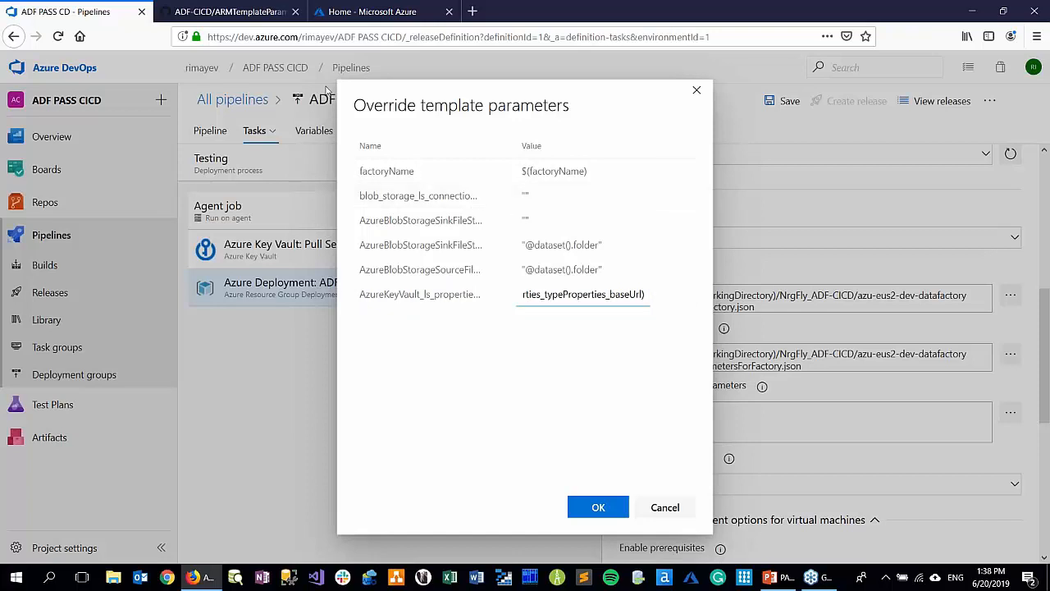
# In the Azure portal, open the secrets of azu-caes-tst-keyvault and copy the secret name blob-storage-ls-connectionString
pyautogui.click(220, 11)
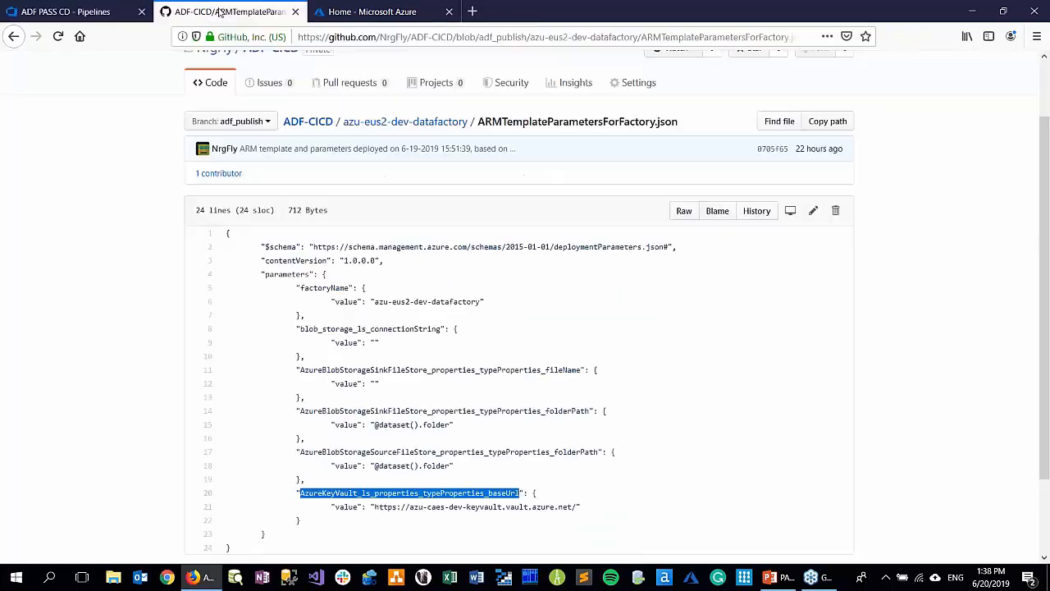
pyautogui.click(343, 12)
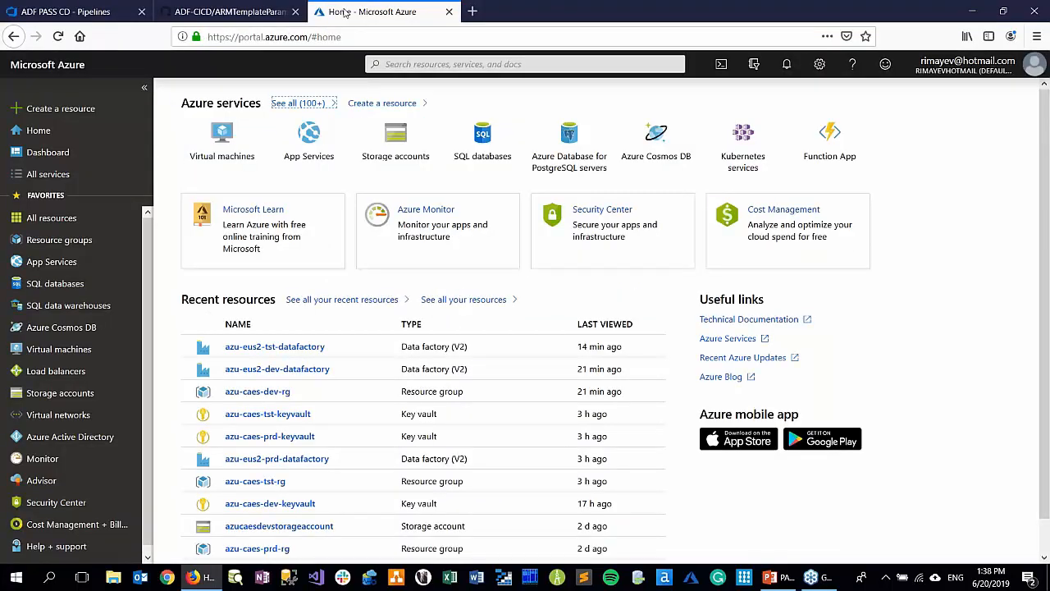
pyautogui.click(258, 415)
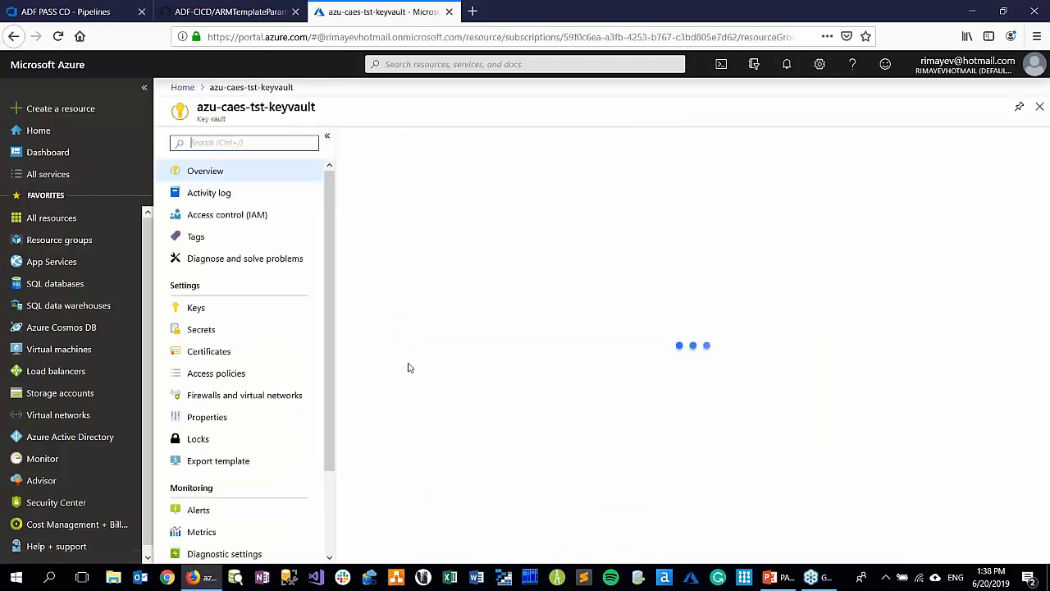
pyautogui.click(201, 329)
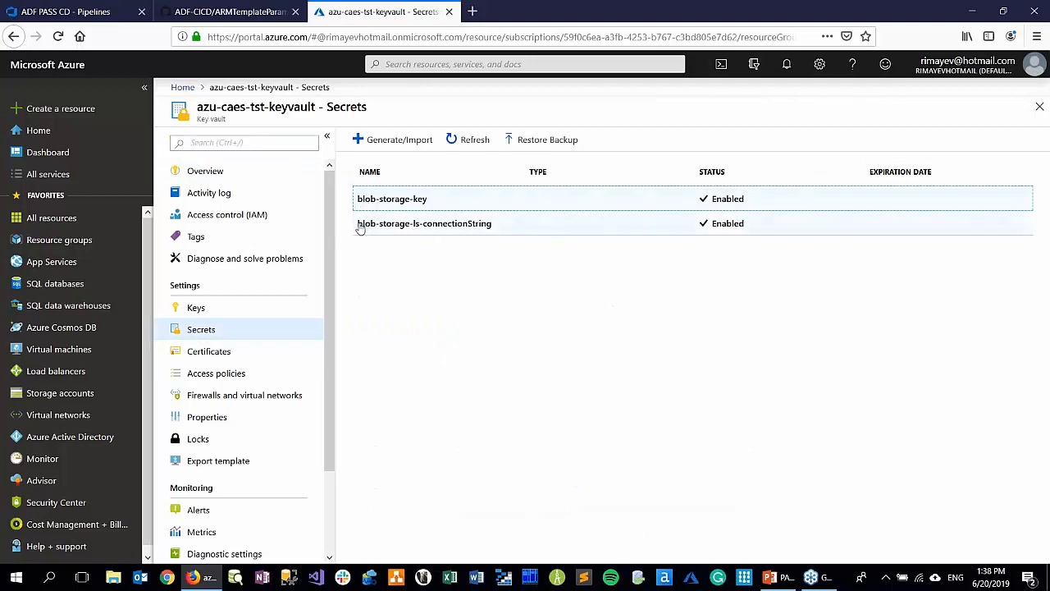
pyautogui.moveTo(360, 228)
pyautogui.mouseDown()
pyautogui.moveTo(491, 227)
pyautogui.moveTo(358, 230)
pyautogui.mouseUp()
pyautogui.click(490, 227)
pyautogui.rightClick(361, 229)
pyautogui.click(393, 239)
# Back in Azure DevOps, set the blob_storage_ls_connectionString override value to $(blob-storage-ls-connectionString)
pyautogui.click(80, 13)
pyautogui.click(537, 199)
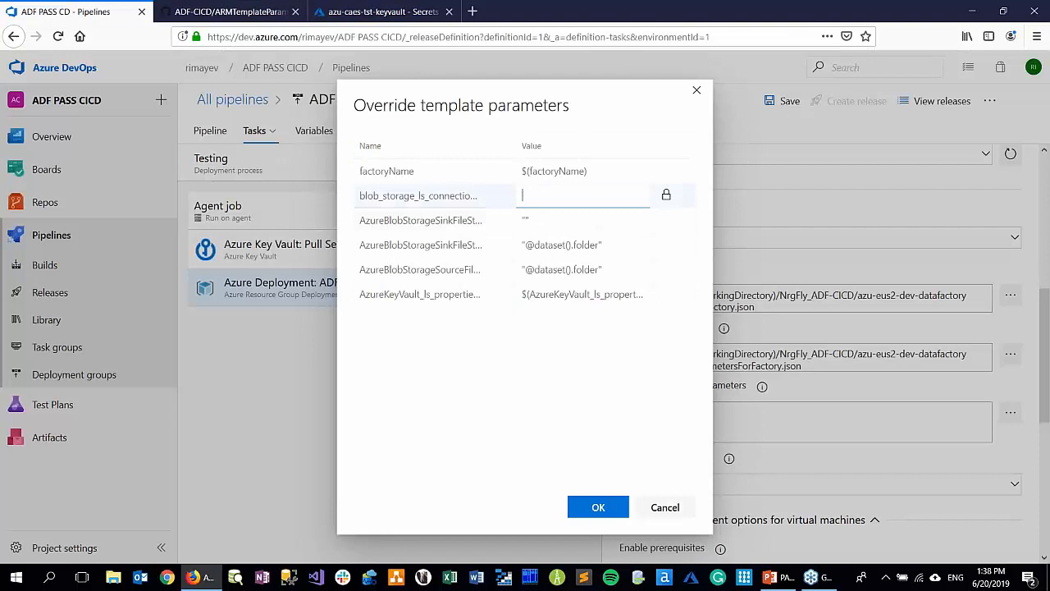
pyautogui.write('$(')
pyautogui.hotkey('ctrl', 'v')
pyautogui.write(')')
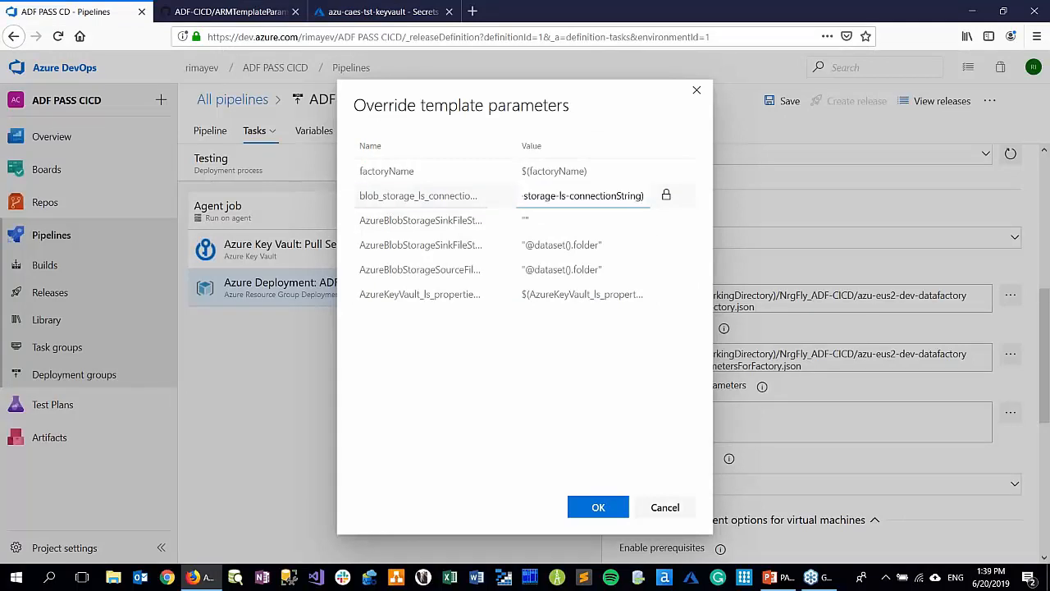
# Apply the parameter overrides, save the release pipeline without a comment and return to its artifacts and stages overview
pyautogui.click(579, 223)
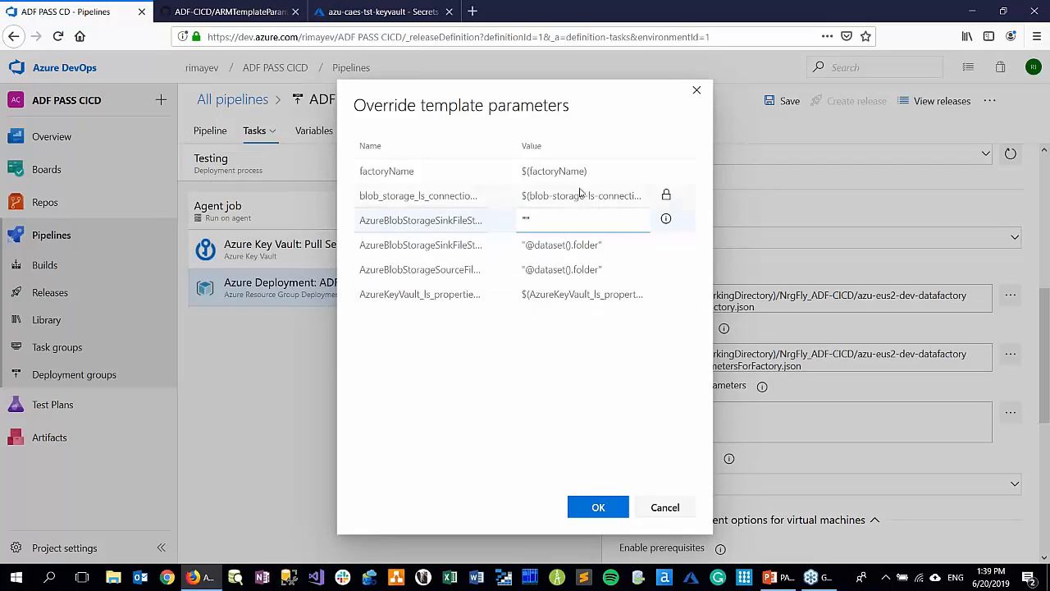
pyautogui.click(600, 508)
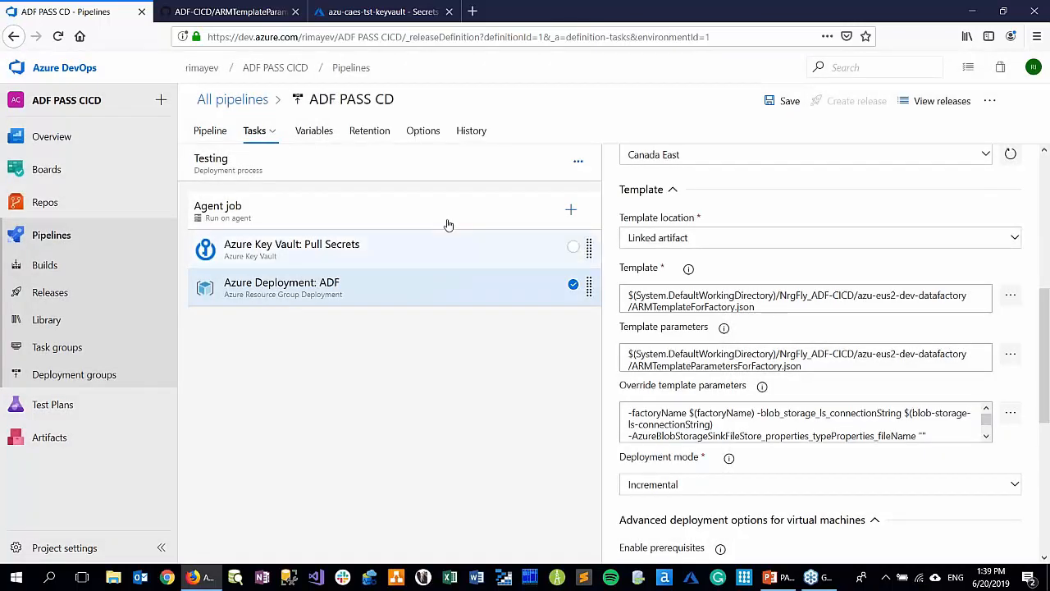
pyautogui.click(776, 103)
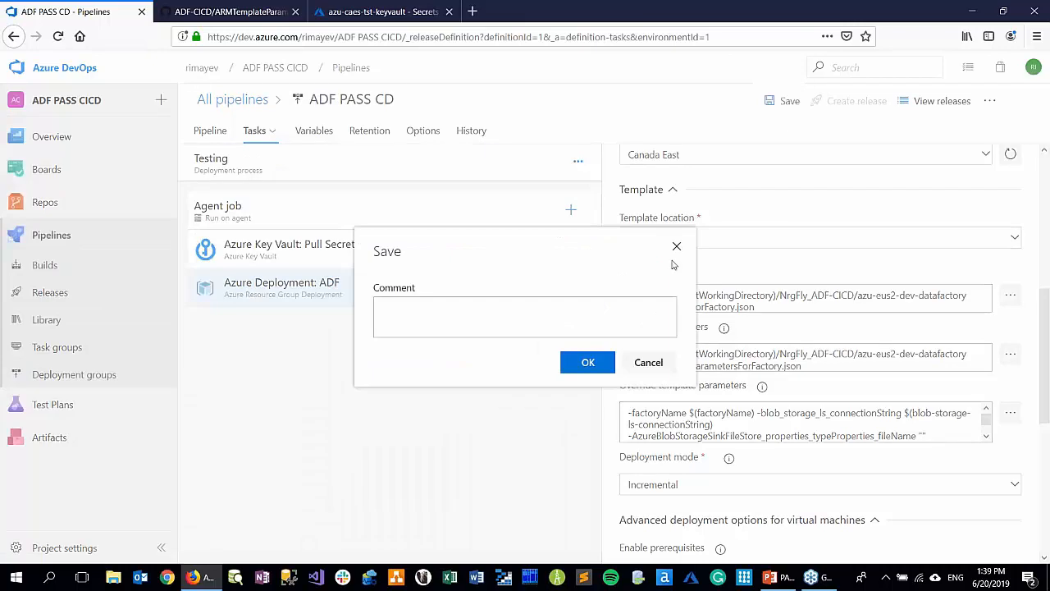
pyautogui.click(585, 367)
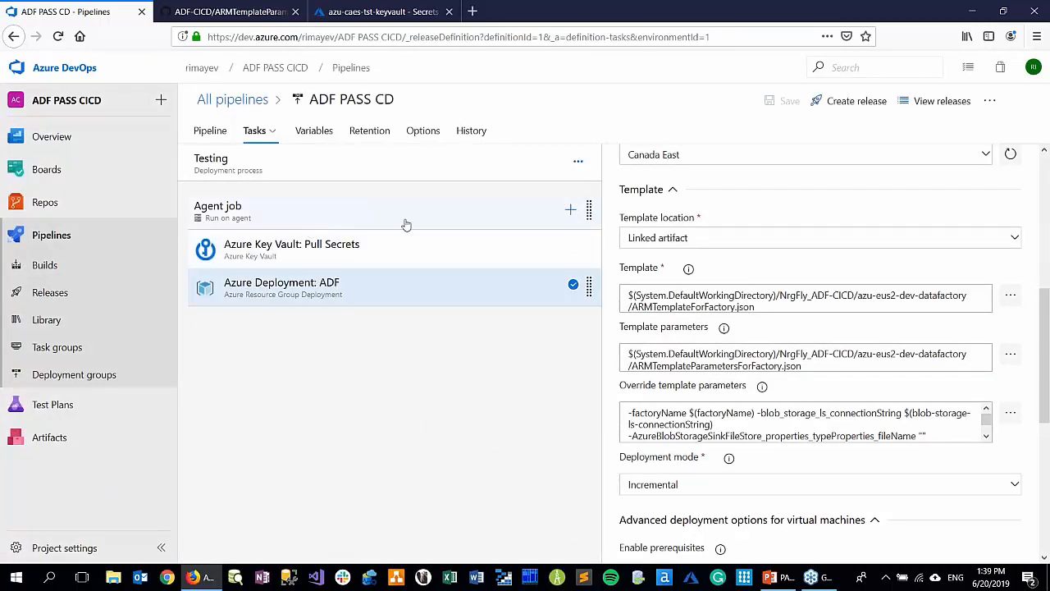
pyautogui.click(225, 136)
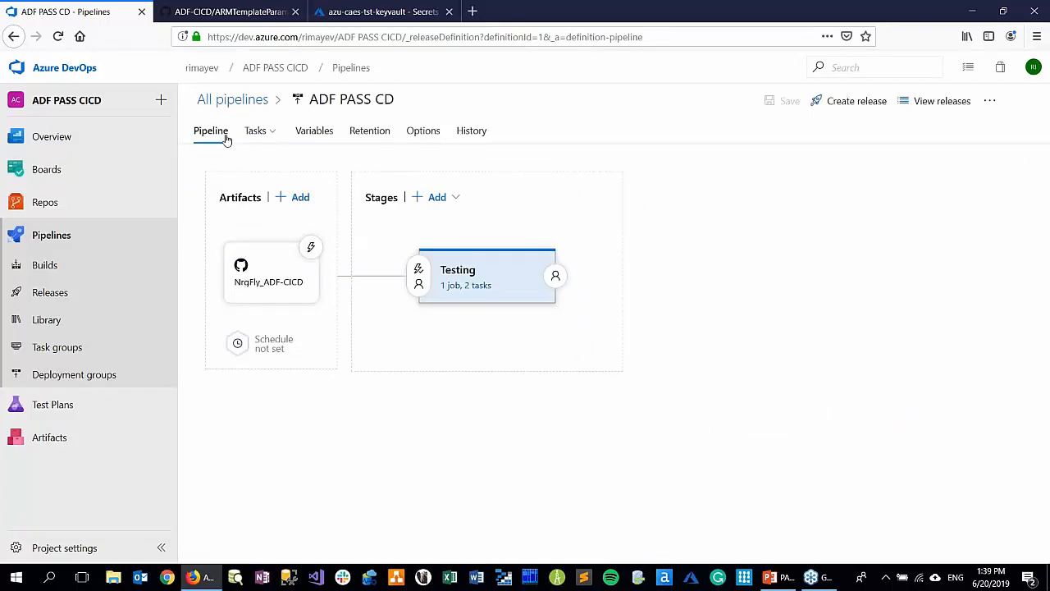
# In the Azure portal, start a new access policy for azu-caes-tst-keyvault with the ADF PASS CICD service principal
pyautogui.click(372, 12)
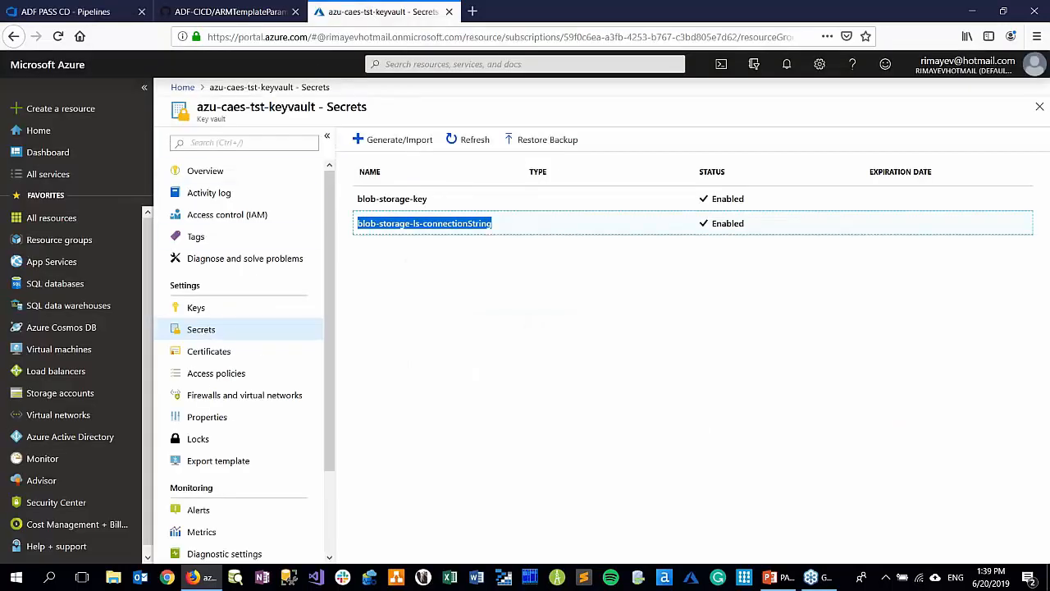
pyautogui.click(204, 374)
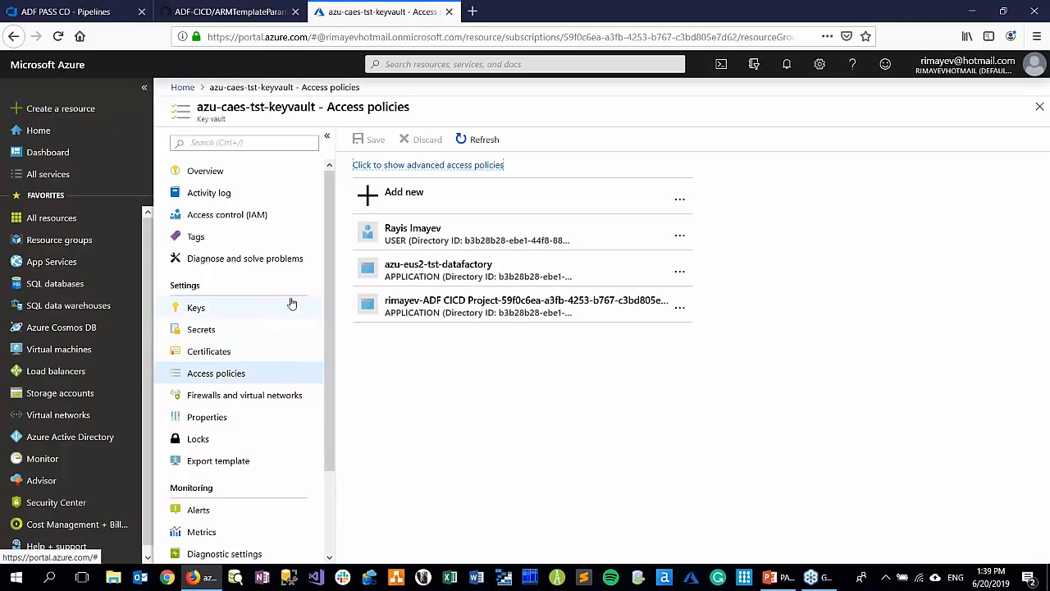
pyautogui.click(413, 197)
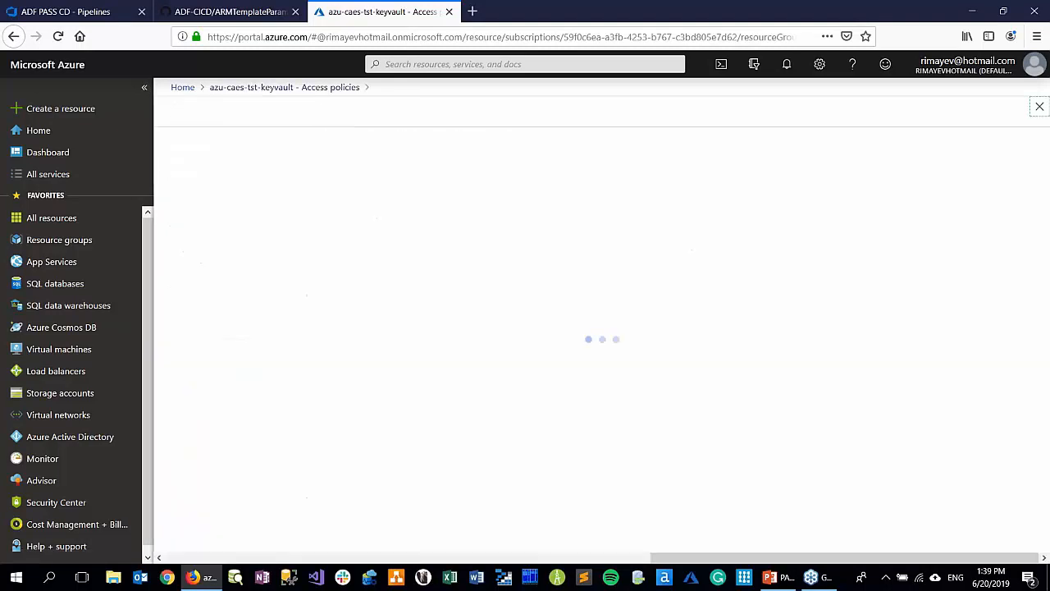
pyautogui.click(591, 197)
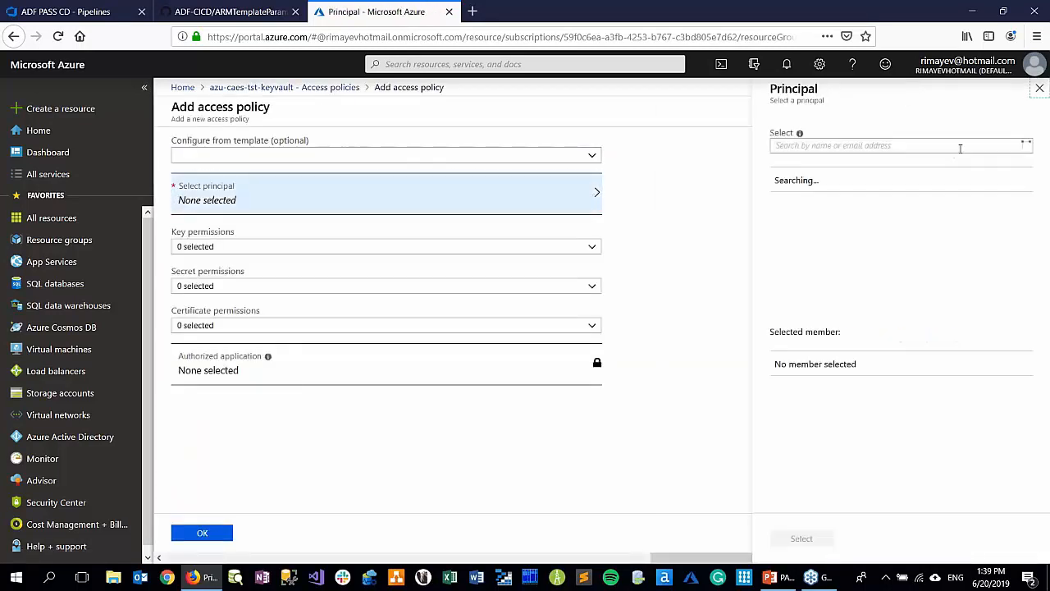
pyautogui.moveTo(1027, 182); pyautogui.dragTo(1028, 282)
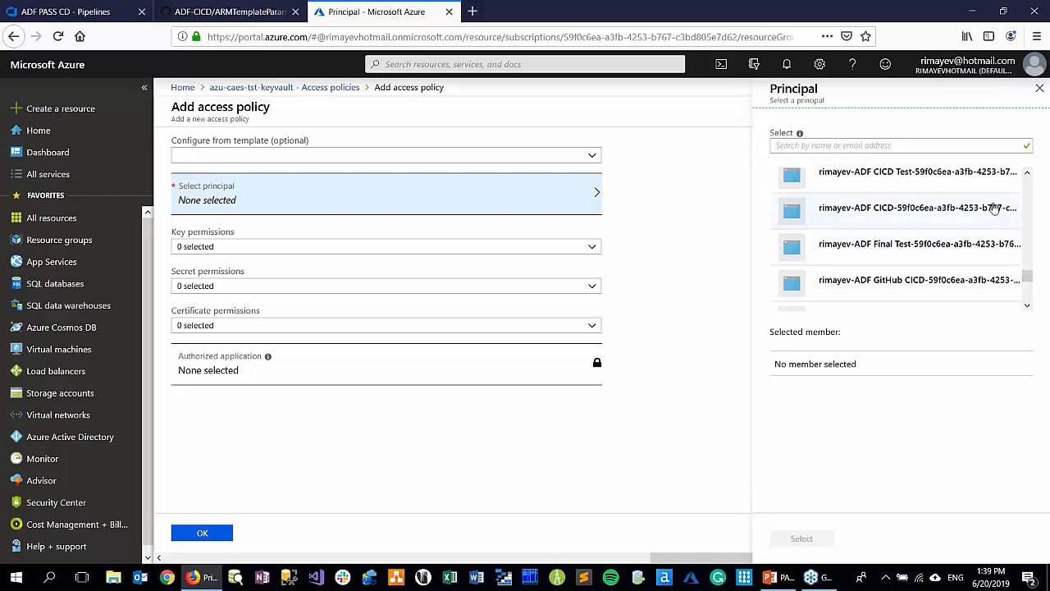
pyautogui.scroll(-2, 952, 225)
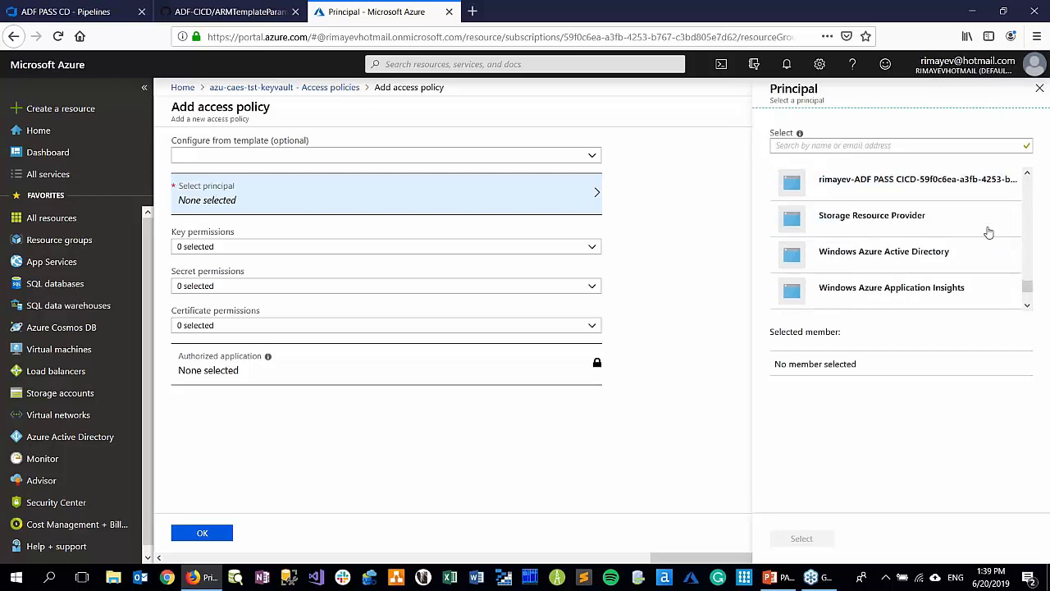
pyautogui.click(898, 176)
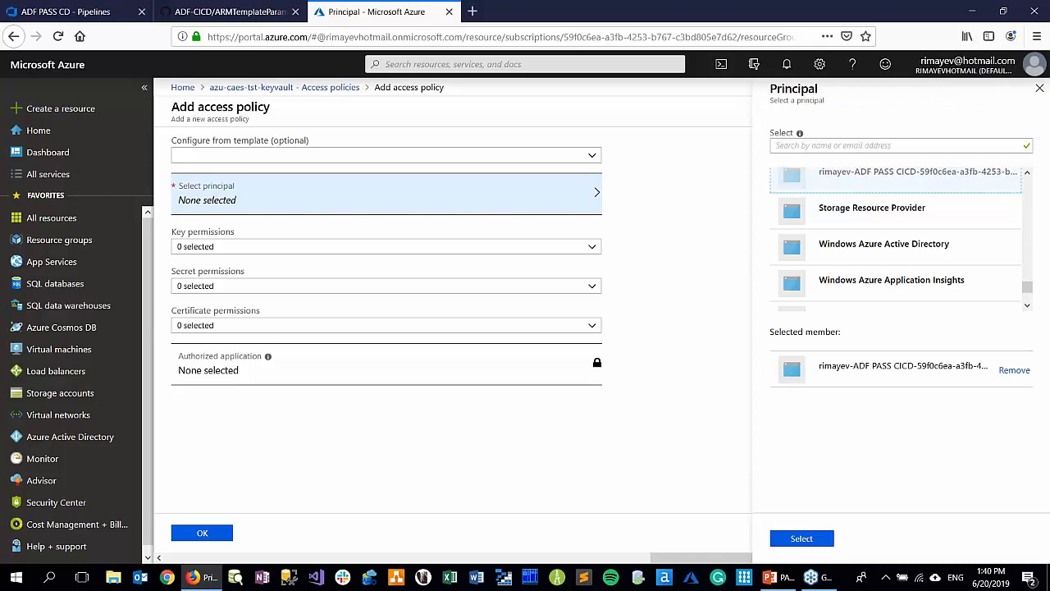
pyautogui.click(796, 539)
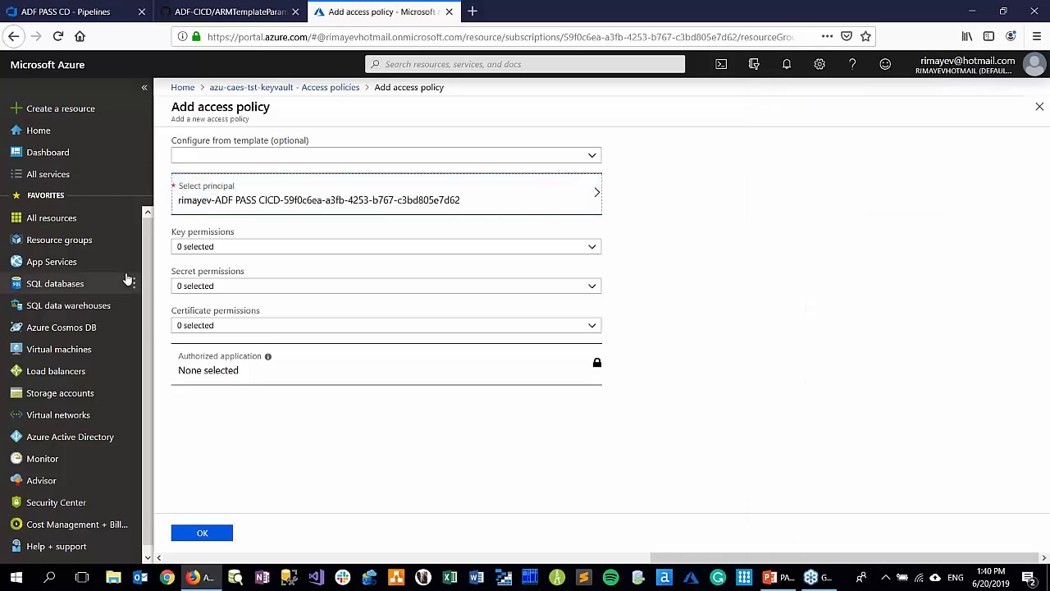
# Grant the new policy the Get and List secret permissions and save the key vault's access policies
pyautogui.click(268, 287)
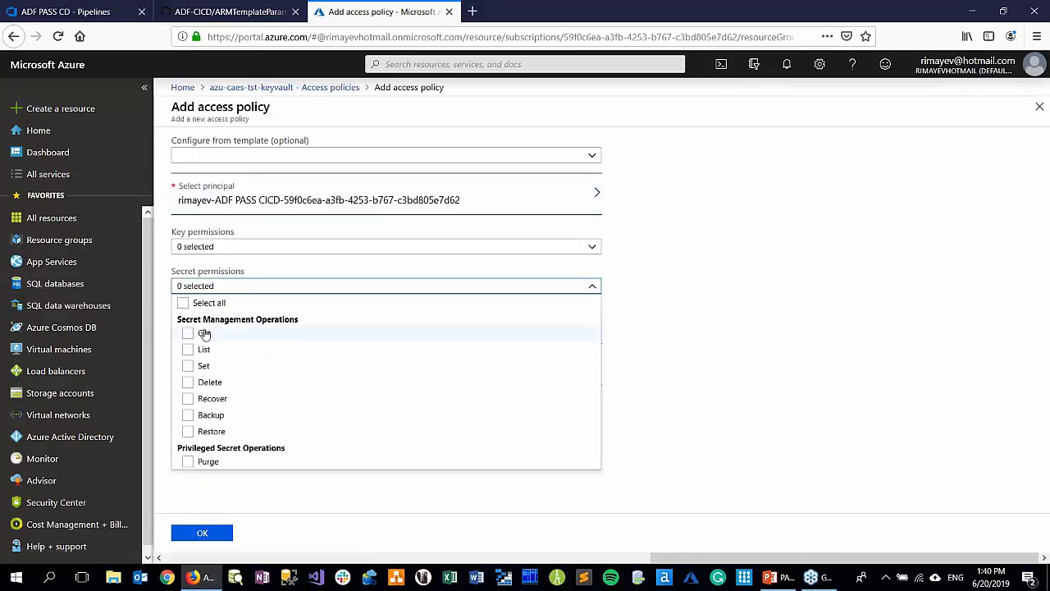
pyautogui.click(188, 333)
pyautogui.click(188, 350)
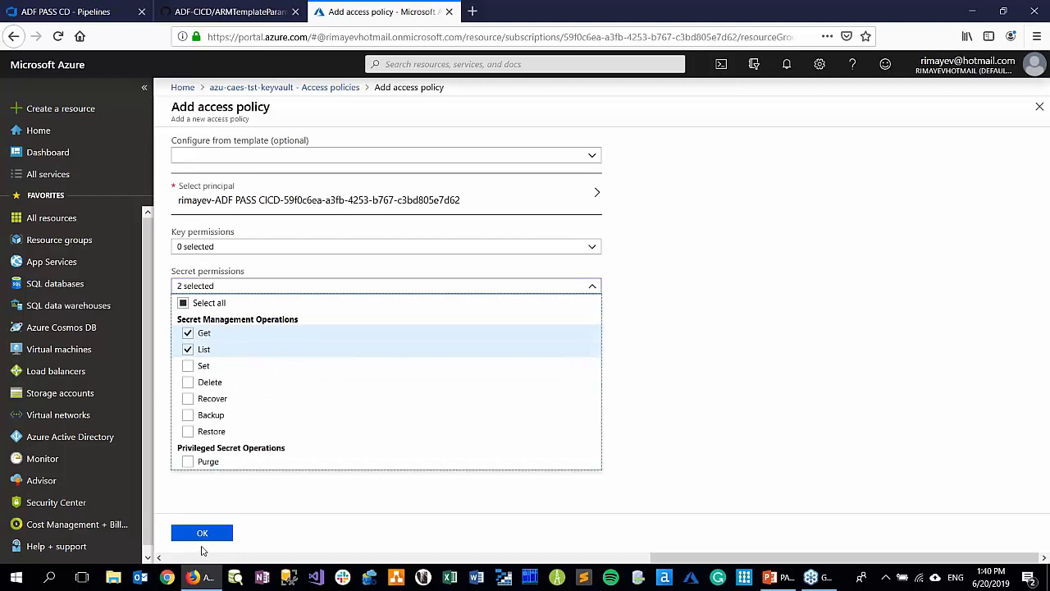
pyautogui.click(202, 533)
pyautogui.click(374, 141)
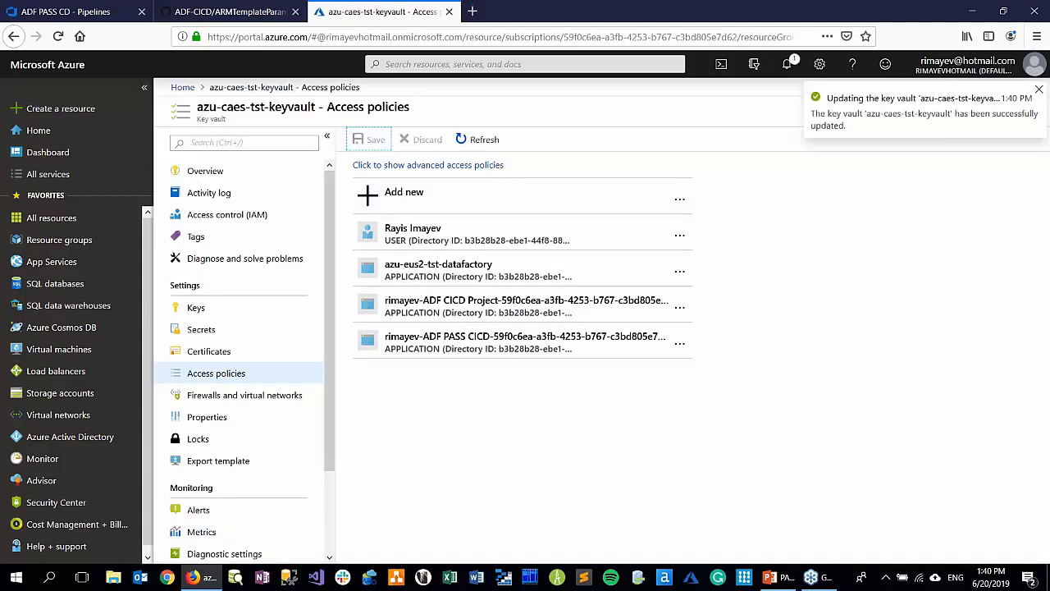
# Start a new access policy for azu-caes-prd-keyvault with the ADF PASS CICD service principal
pyautogui.click(183, 88)
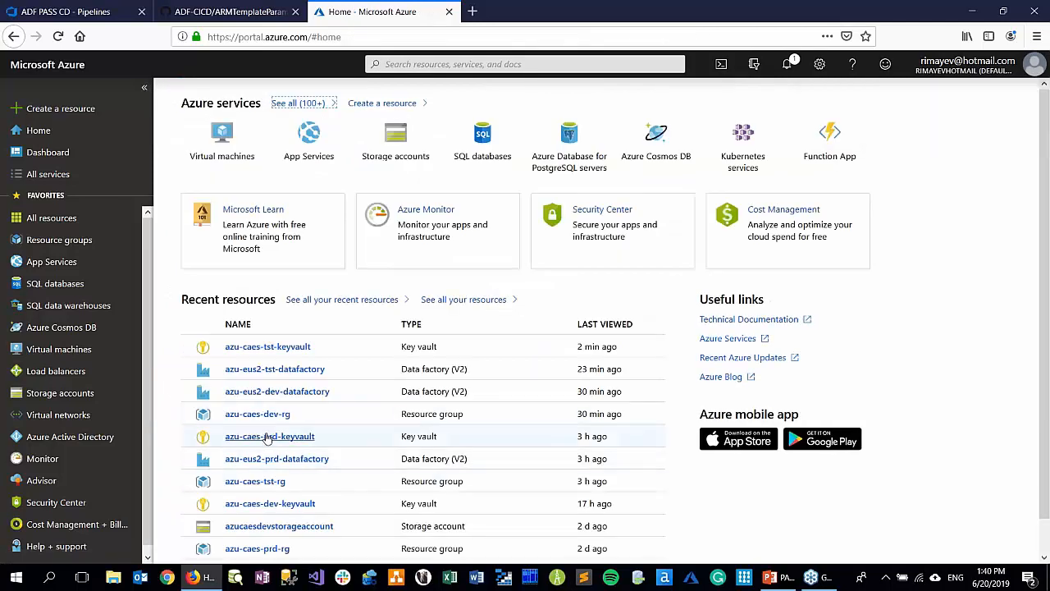
pyautogui.click(277, 439)
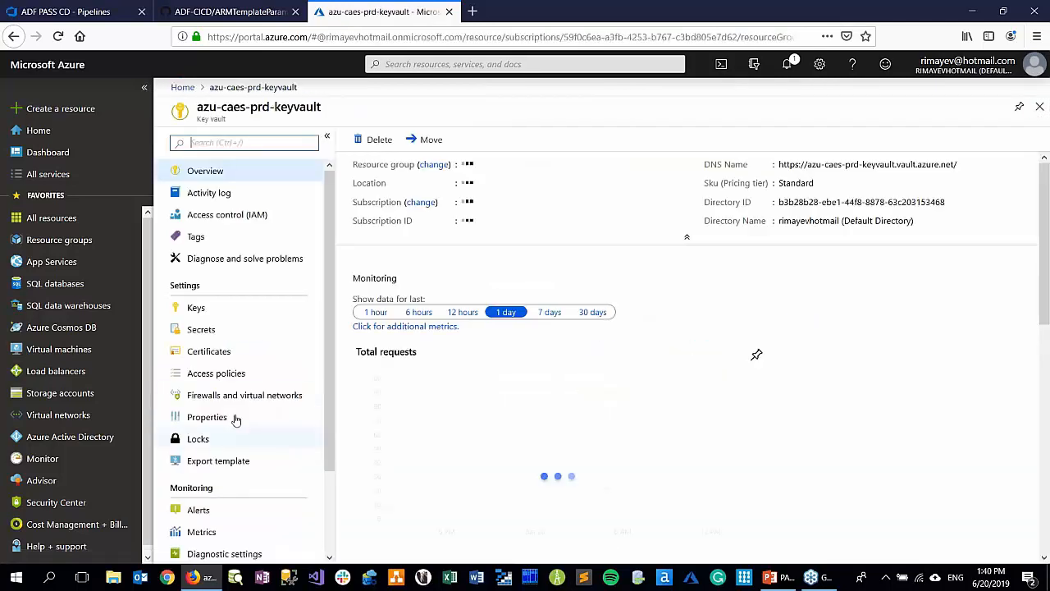
pyautogui.click(212, 374)
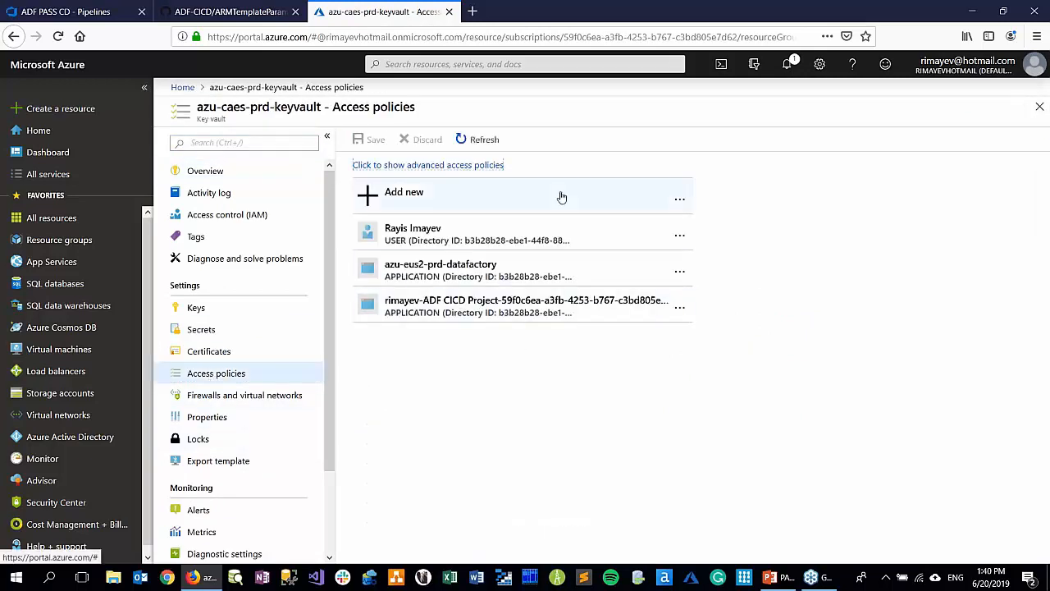
pyautogui.click(406, 197)
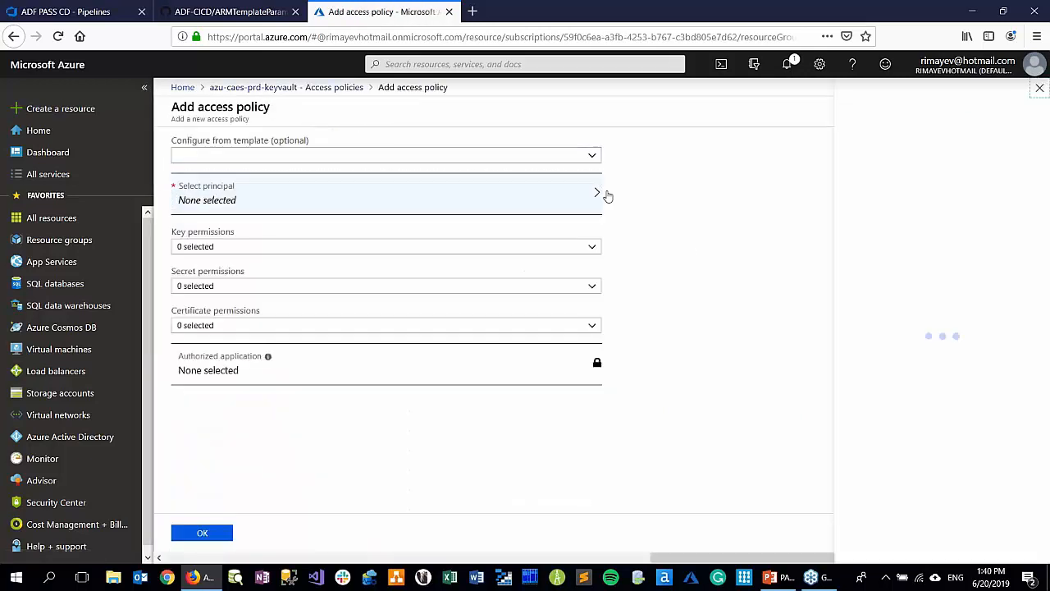
pyautogui.click(599, 194)
pyautogui.moveTo(1029, 188); pyautogui.dragTo(1027, 293)
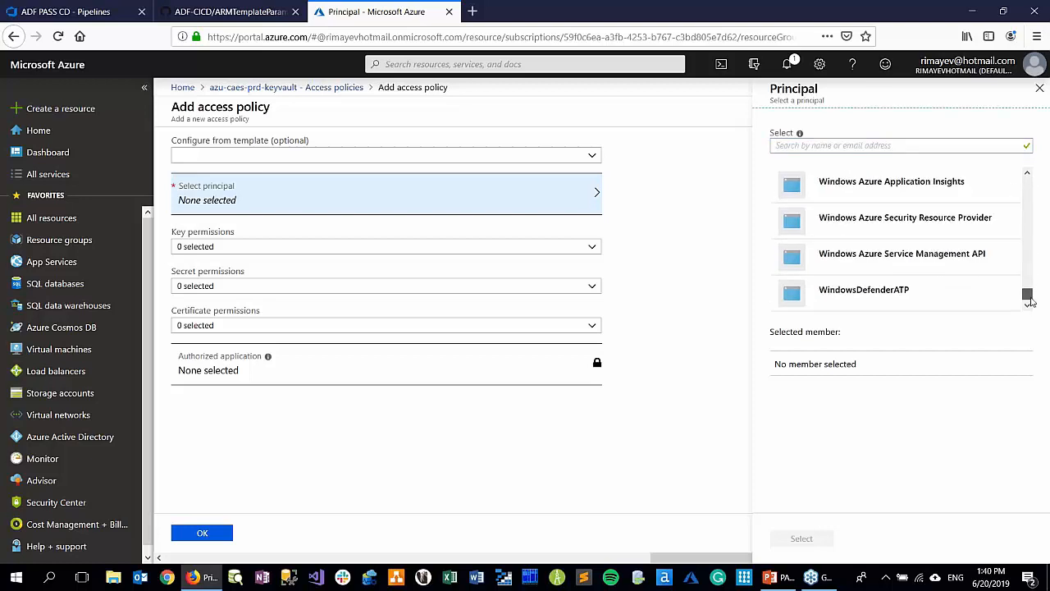
pyautogui.scroll(2, 973, 260)
pyautogui.scroll(3, 972, 260)
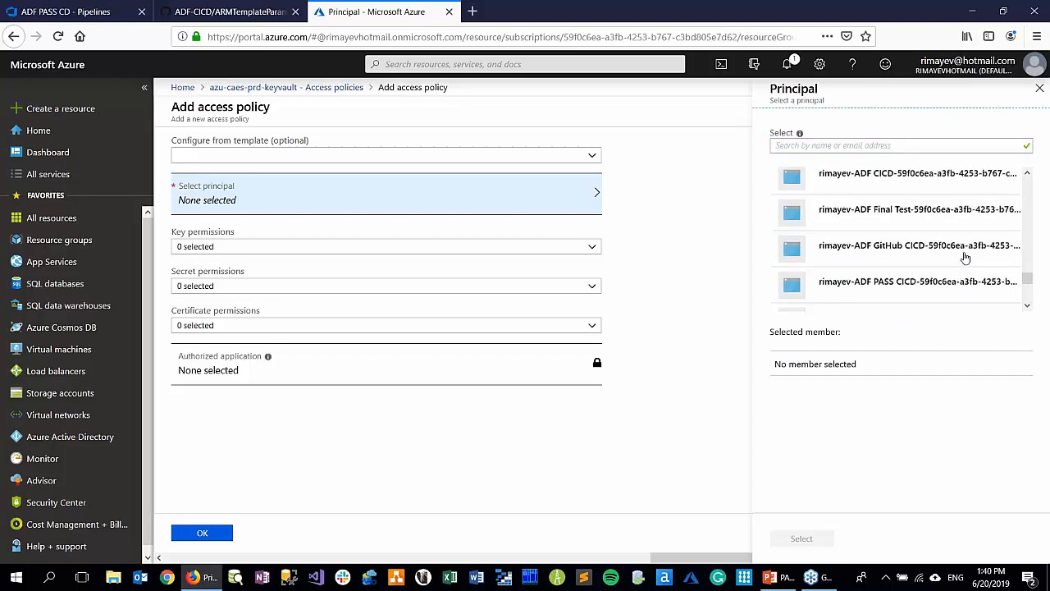
pyautogui.click(909, 294)
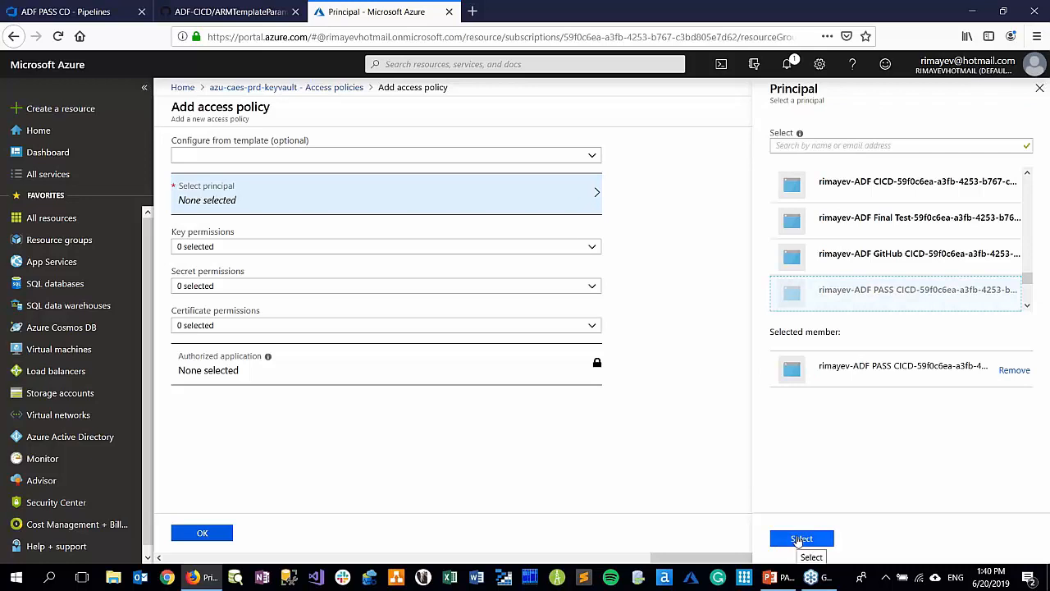
pyautogui.click(800, 538)
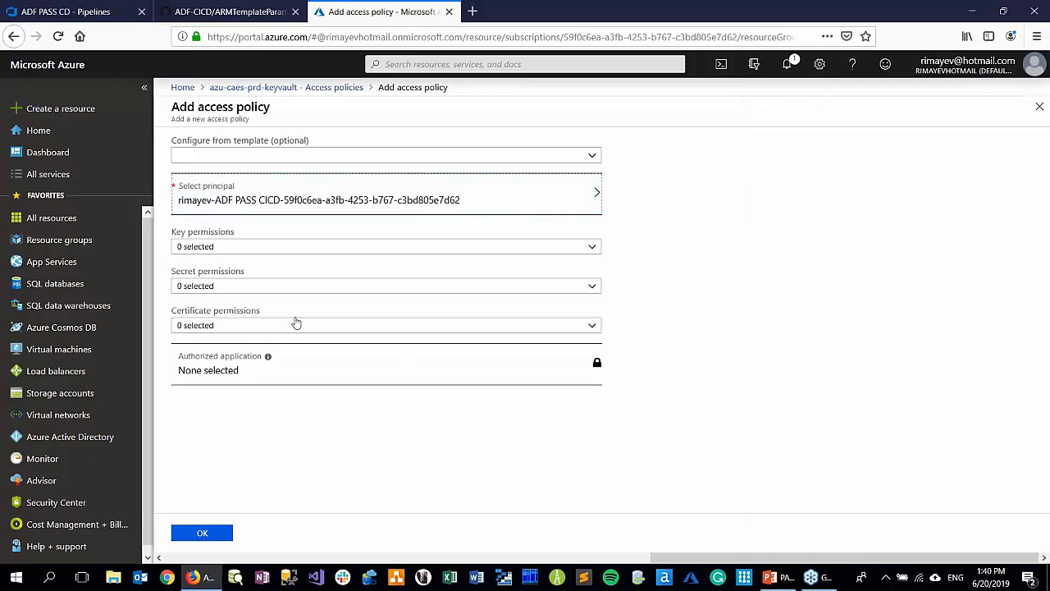
# Grant the production vault's new policy the Get and List secret permissions and save the vault's access policies
pyautogui.click(246, 291)
pyautogui.click(188, 333)
pyautogui.click(188, 349)
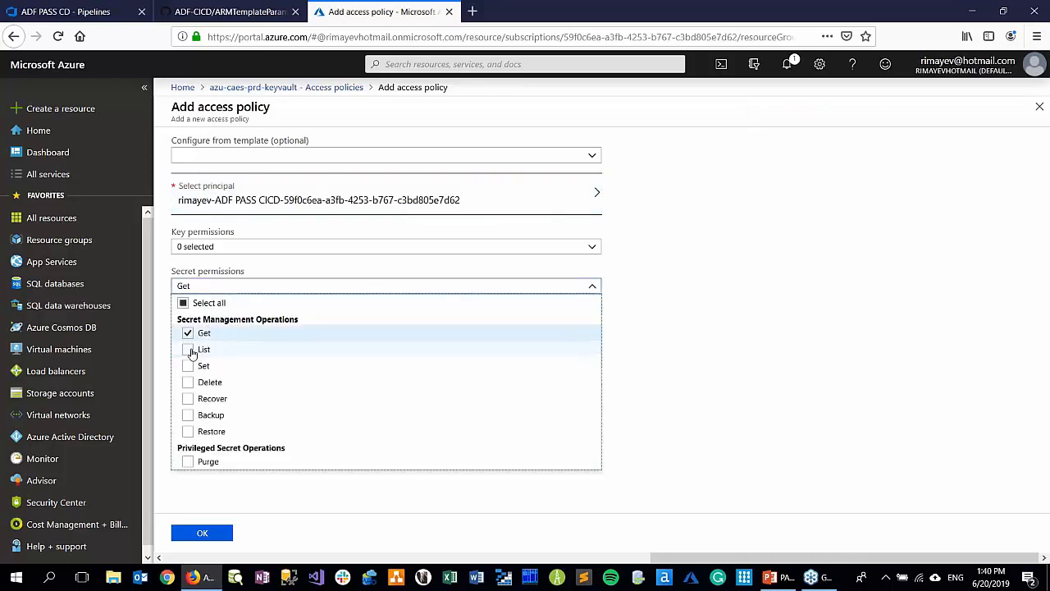
pyautogui.click(202, 532)
pyautogui.click(375, 140)
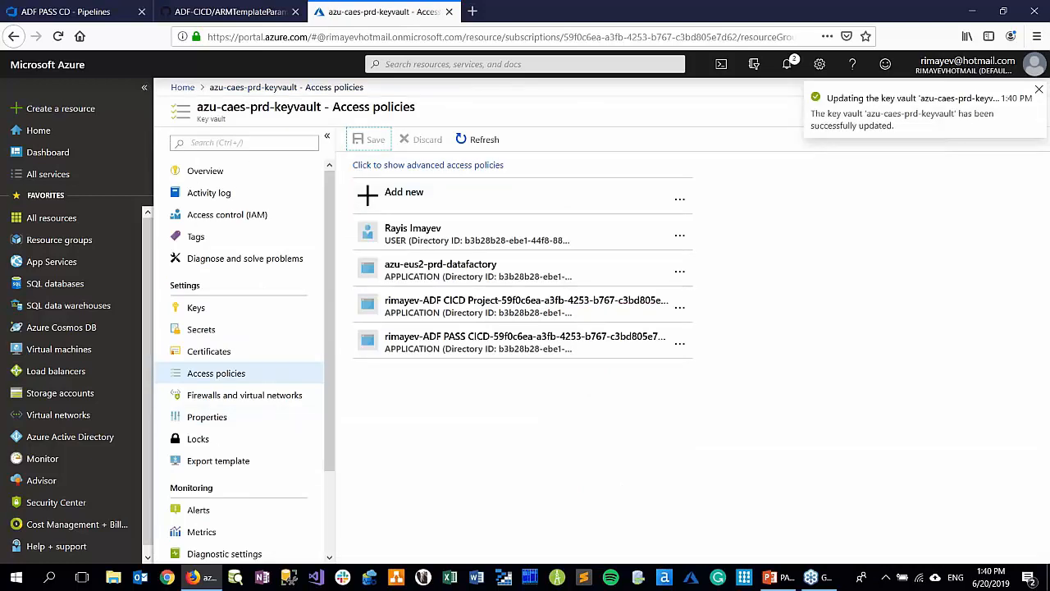
# Back in Azure DevOps, clone the Testing stage of ADF PASS CD and rename the copy Production
pyautogui.click(78, 12)
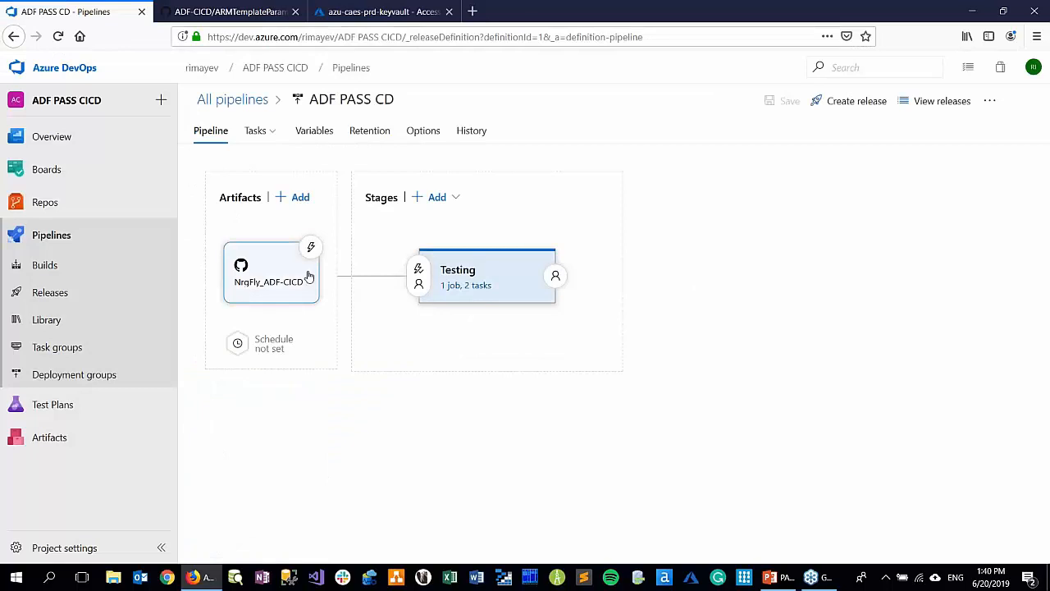
pyautogui.click(500, 281)
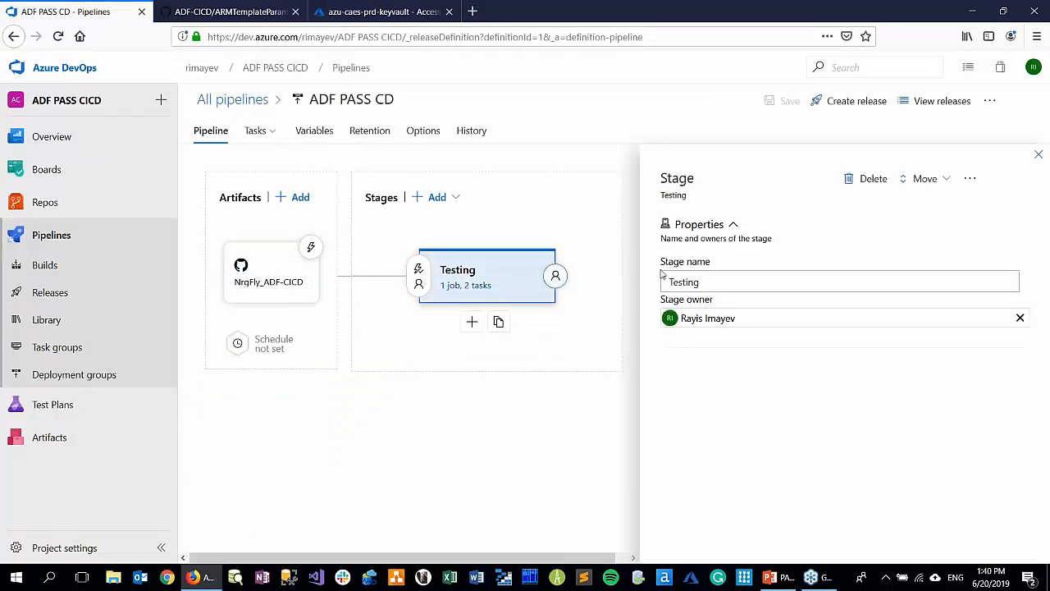
pyautogui.click(1039, 155)
pyautogui.moveTo(444, 284)
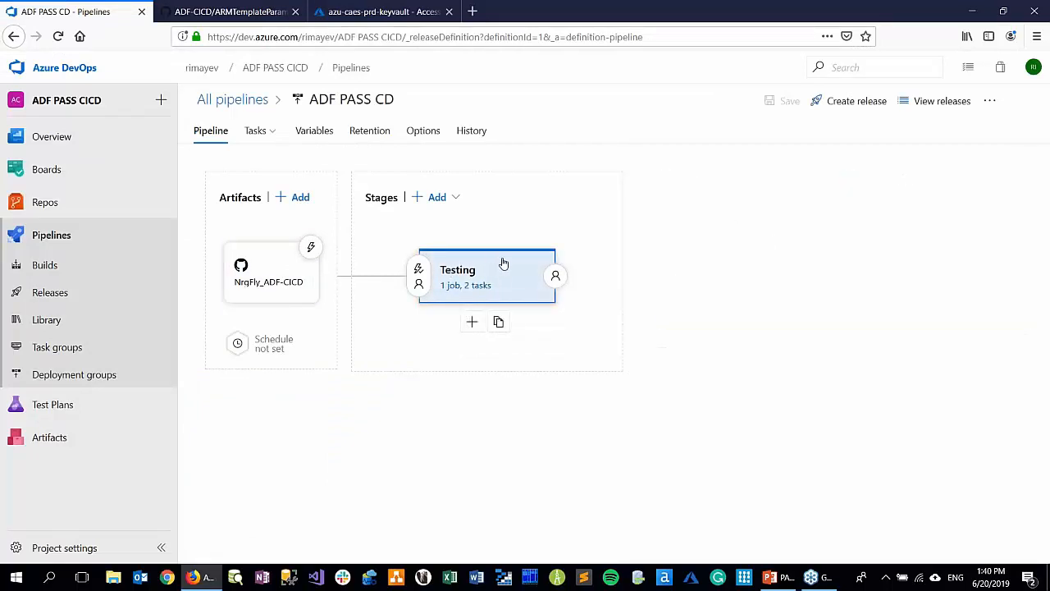
pyautogui.click(504, 322)
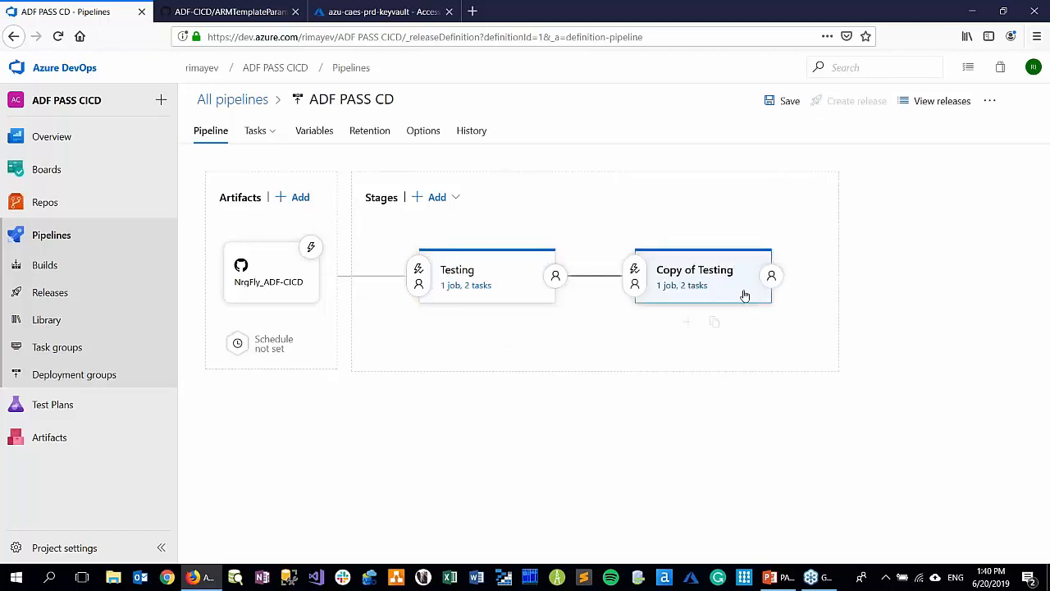
pyautogui.click(733, 273)
pyautogui.moveTo(750, 282); pyautogui.dragTo(616, 291)
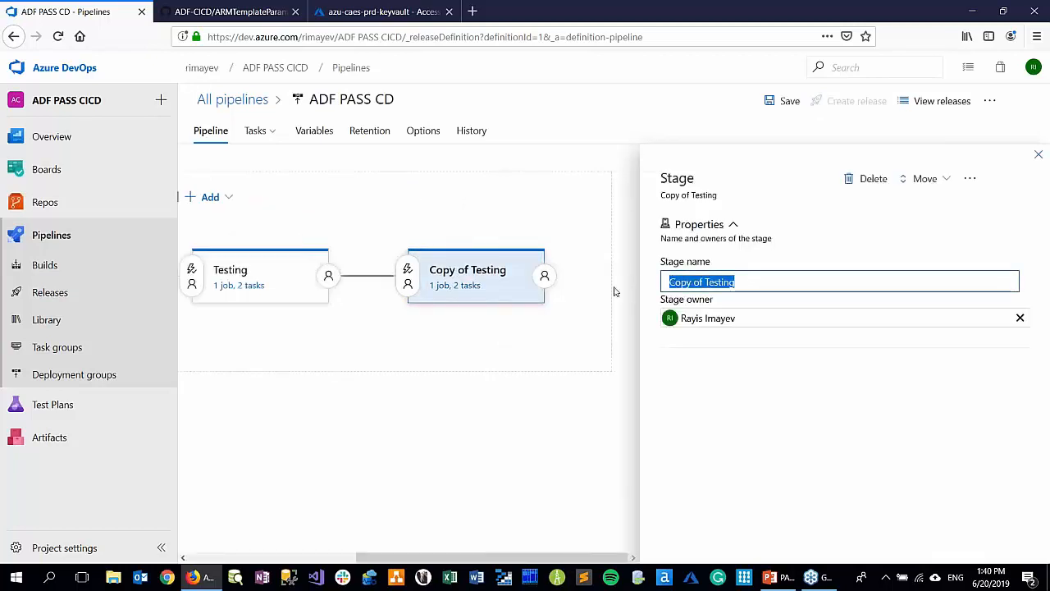
pyautogui.write('Production')
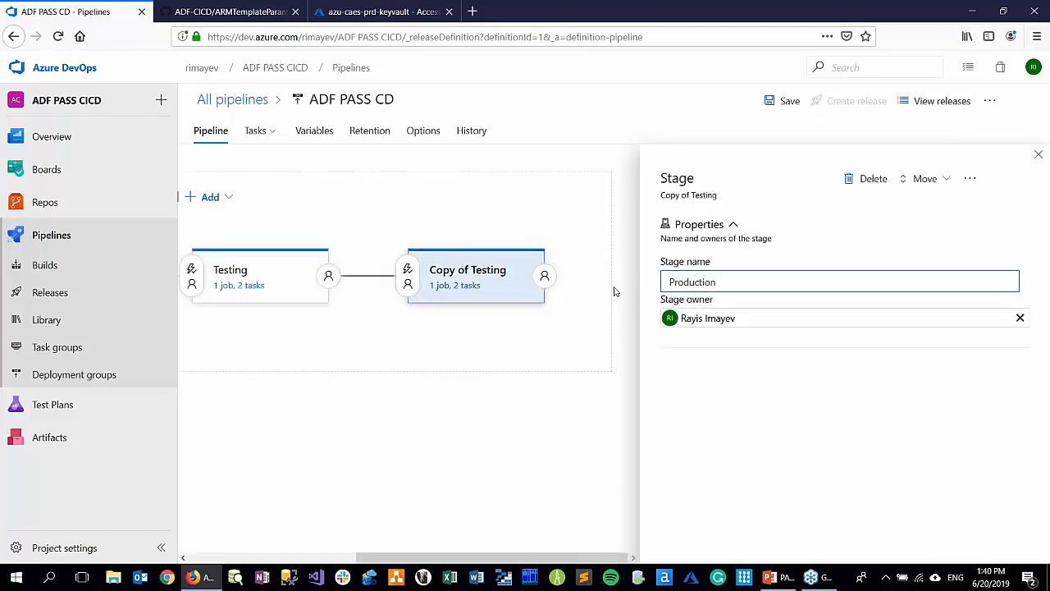
pyautogui.click(1038, 157)
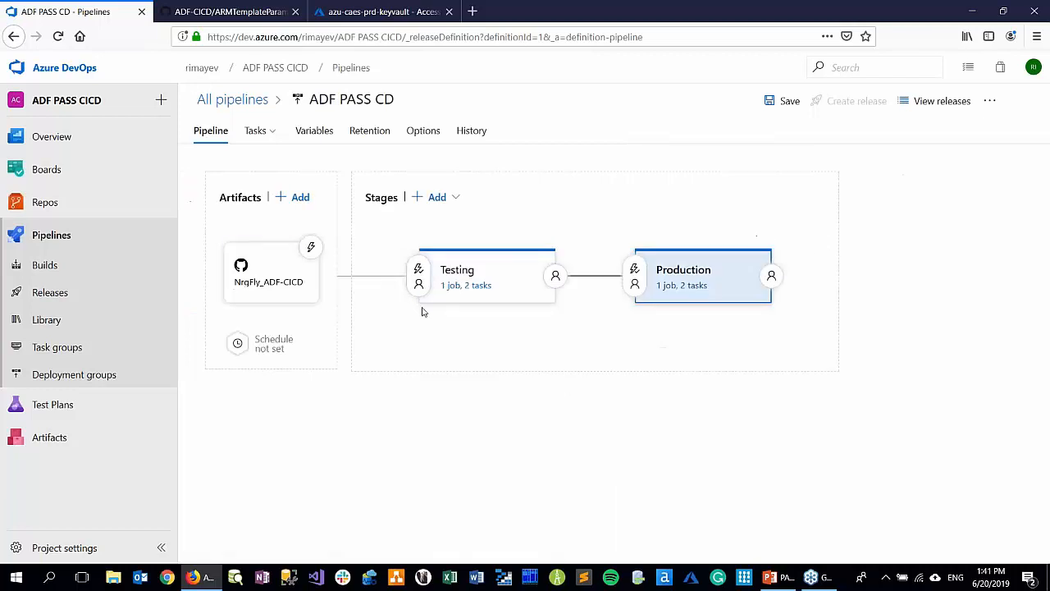
# Link the ADF Testing variable group to the release pipeline, scoped to the Testing stage only
pyautogui.click(312, 131)
pyautogui.click(244, 191)
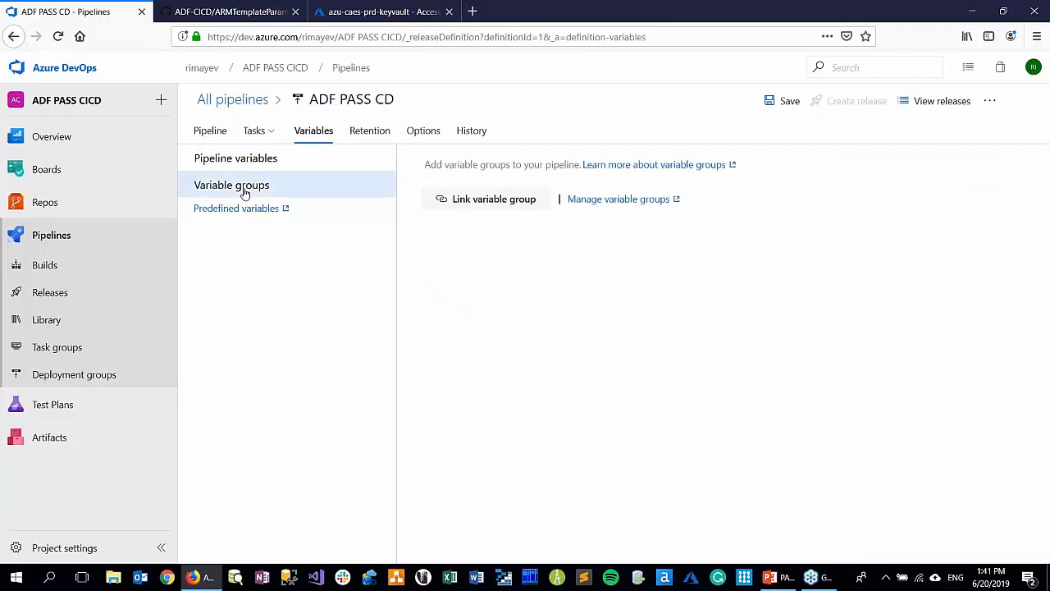
pyautogui.click(509, 203)
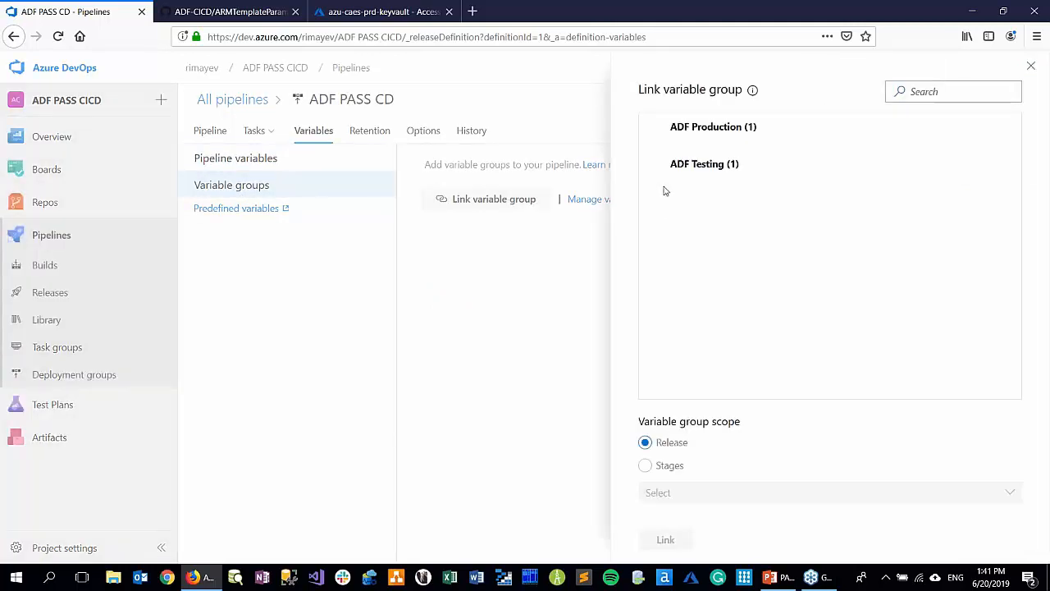
pyautogui.click(657, 167)
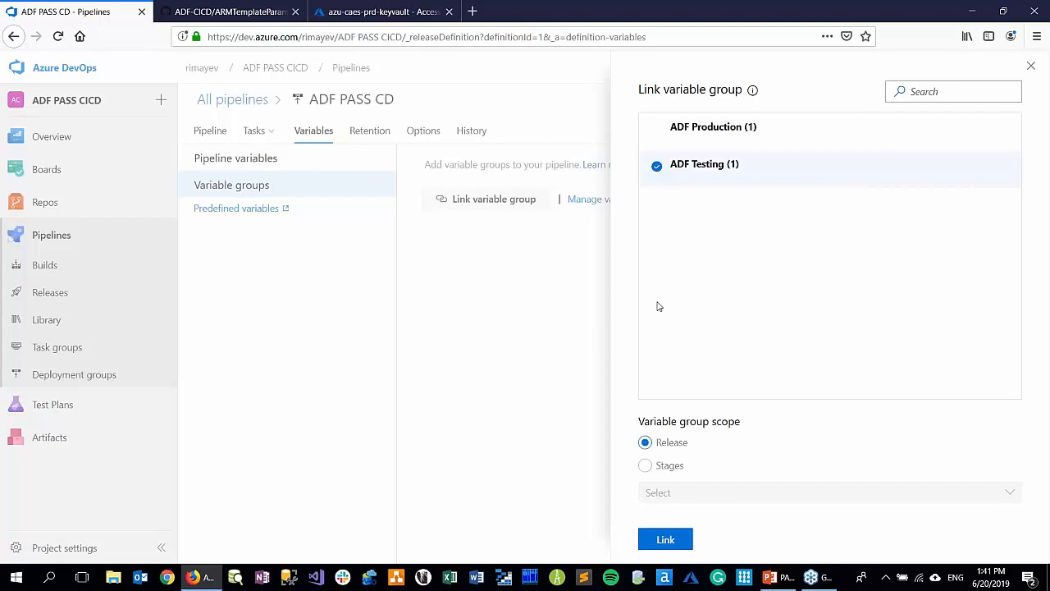
pyautogui.click(645, 465)
pyautogui.click(681, 501)
pyautogui.click(651, 519)
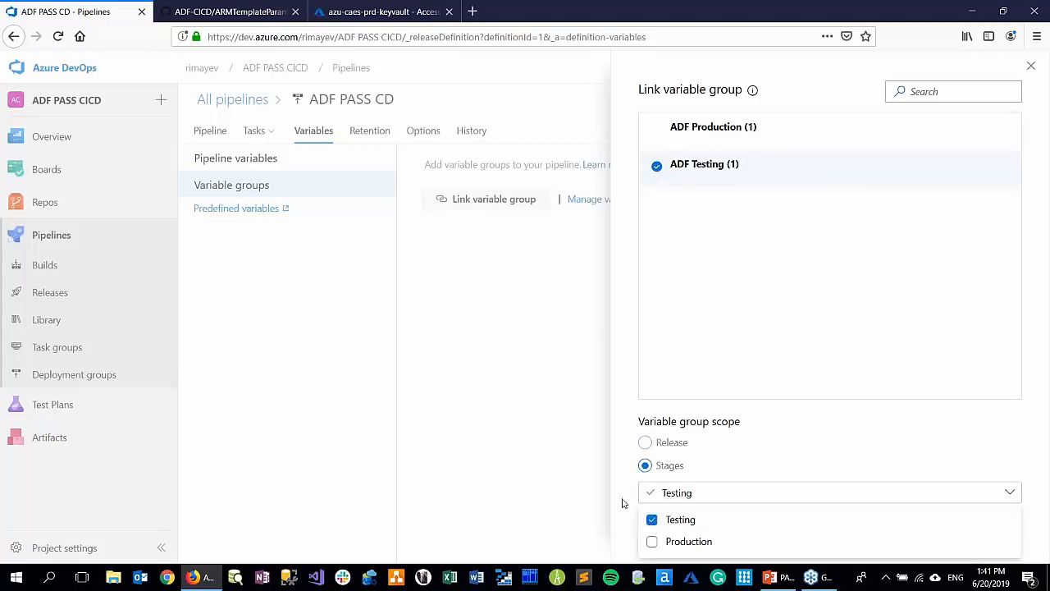
pyautogui.click(623, 499)
pyautogui.click(665, 539)
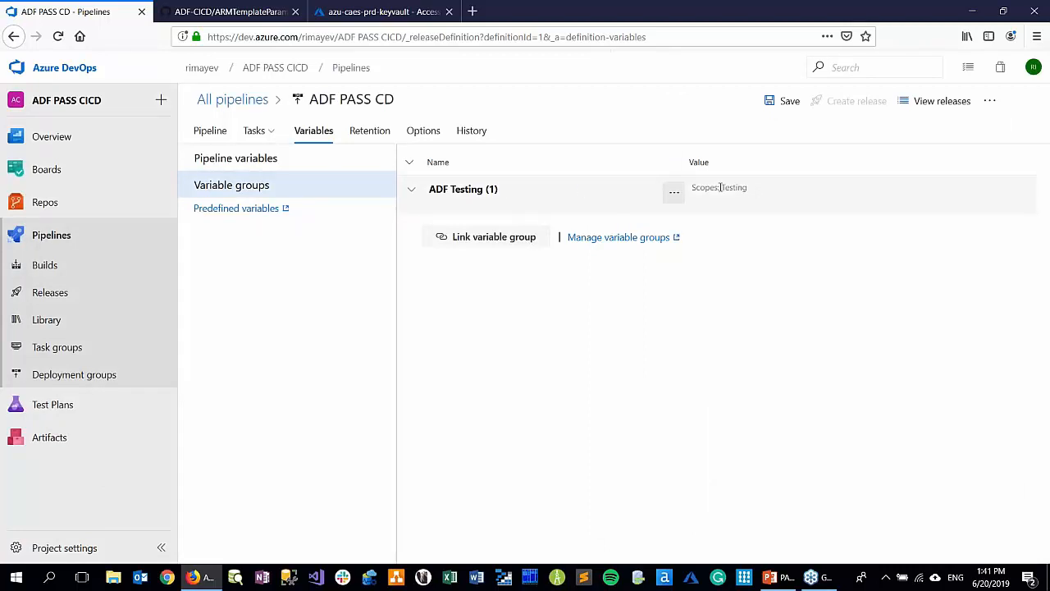
# Link the ADF Production variable group scoped to the Production stage, and expand both linked groups to show their variables
pyautogui.click(466, 237)
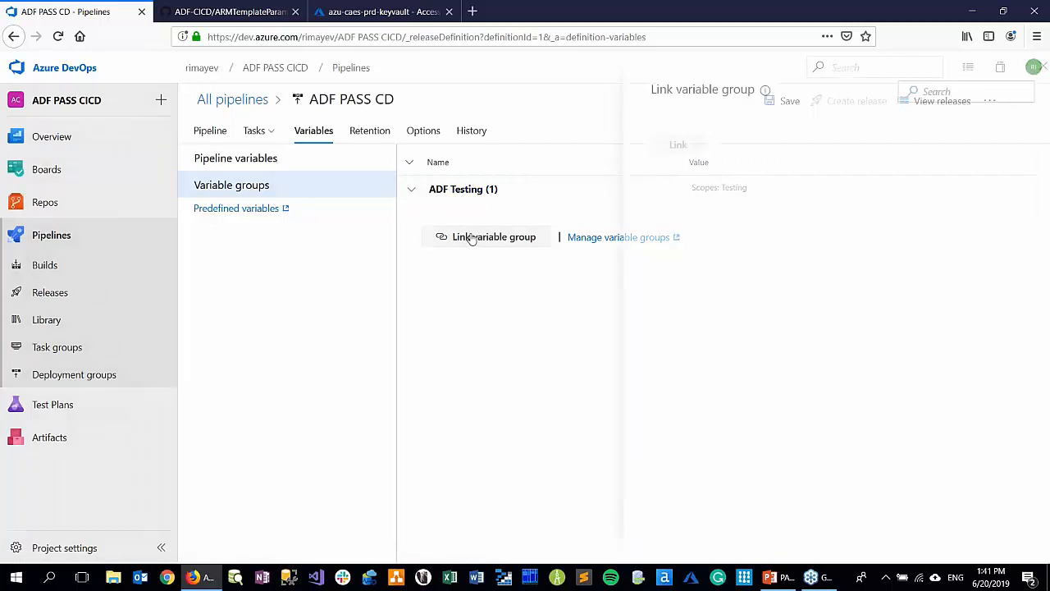
pyautogui.click(657, 129)
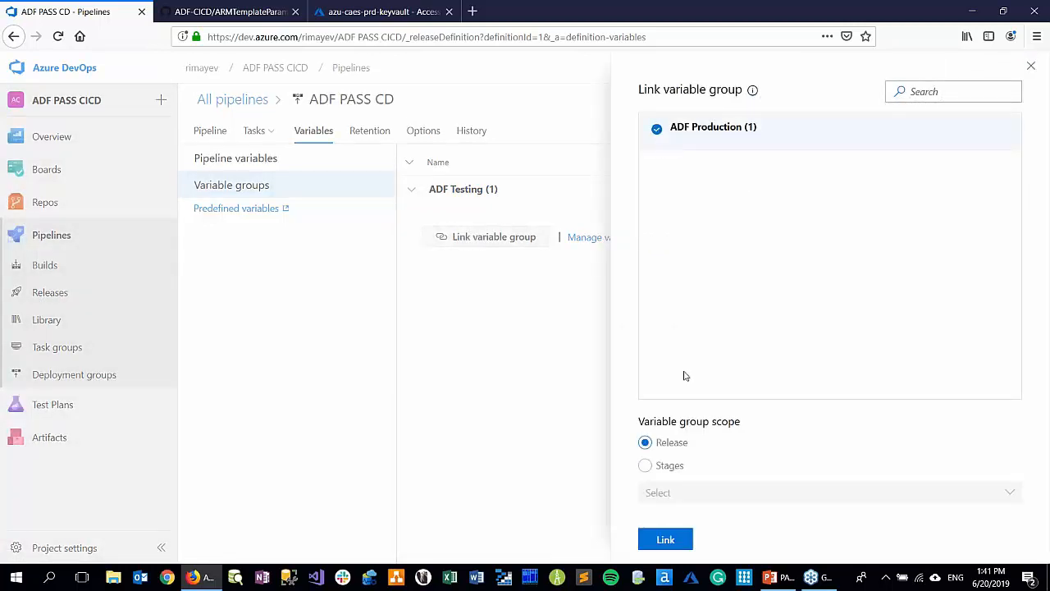
pyautogui.click(644, 465)
pyautogui.click(654, 495)
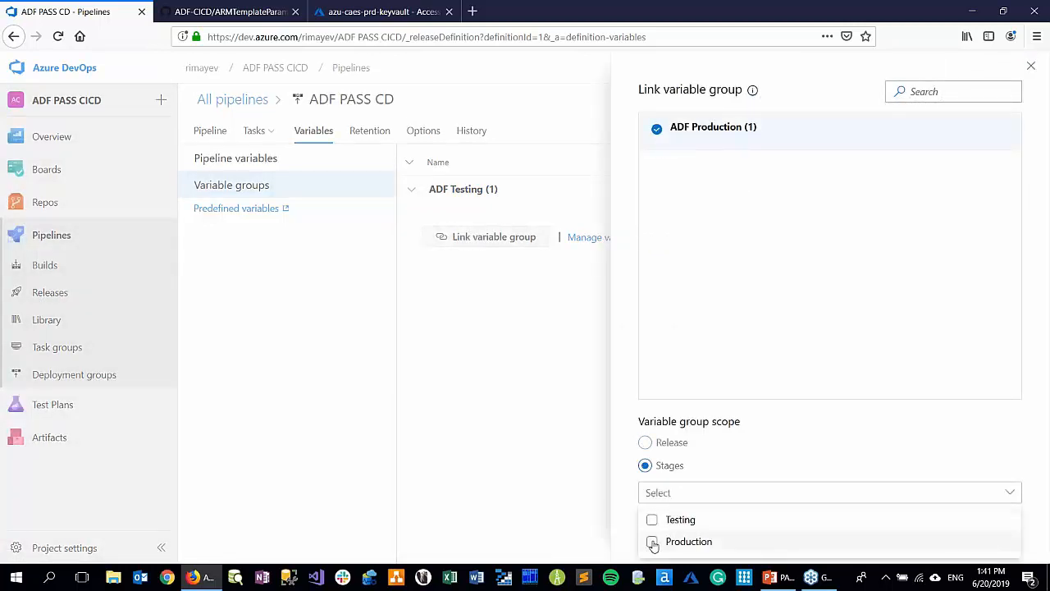
pyautogui.click(652, 542)
pyautogui.click(617, 495)
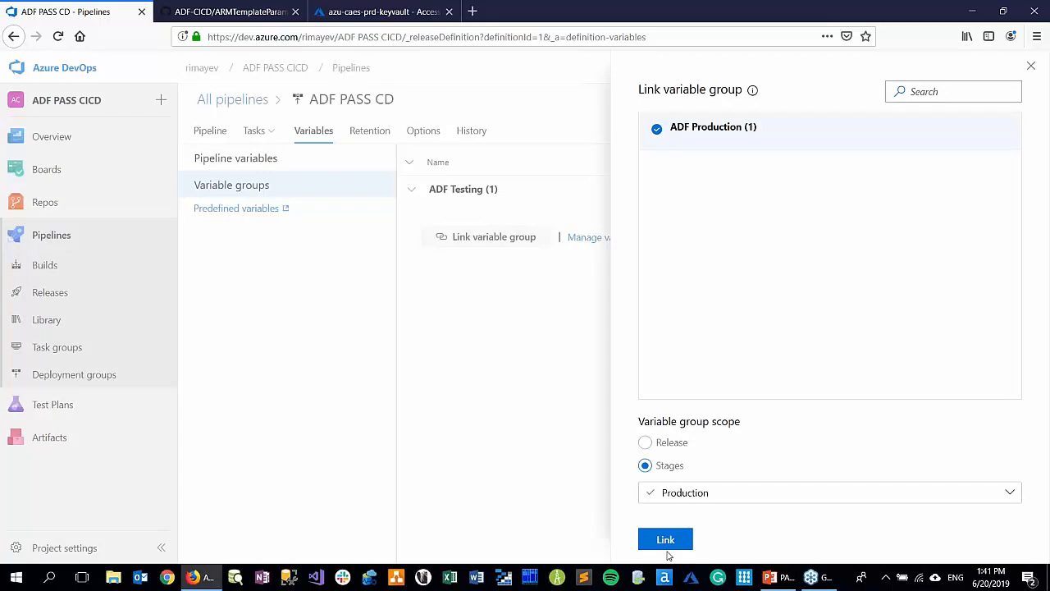
pyautogui.click(666, 541)
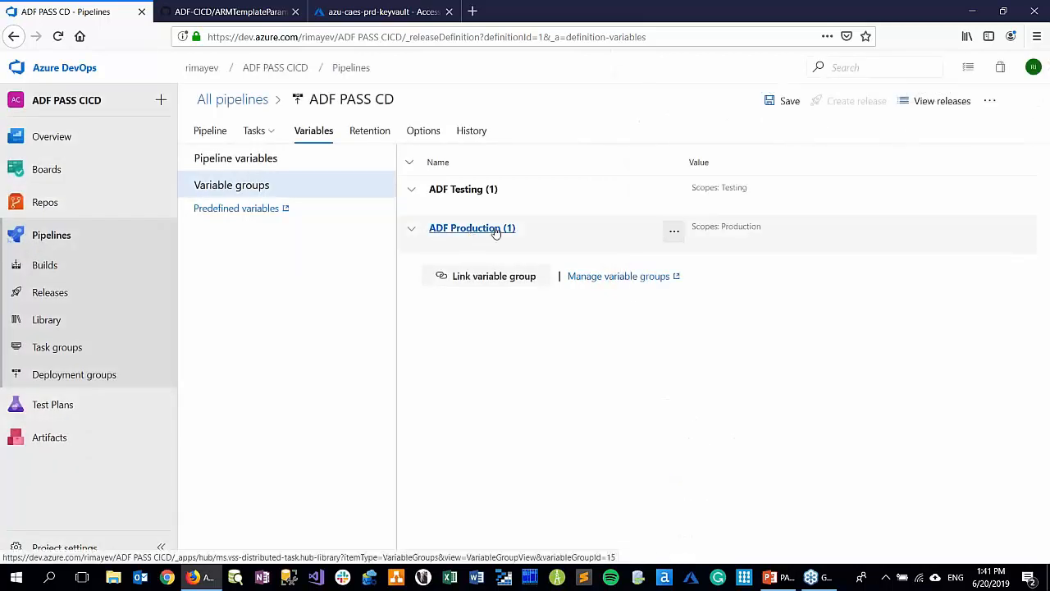
pyautogui.click(411, 231)
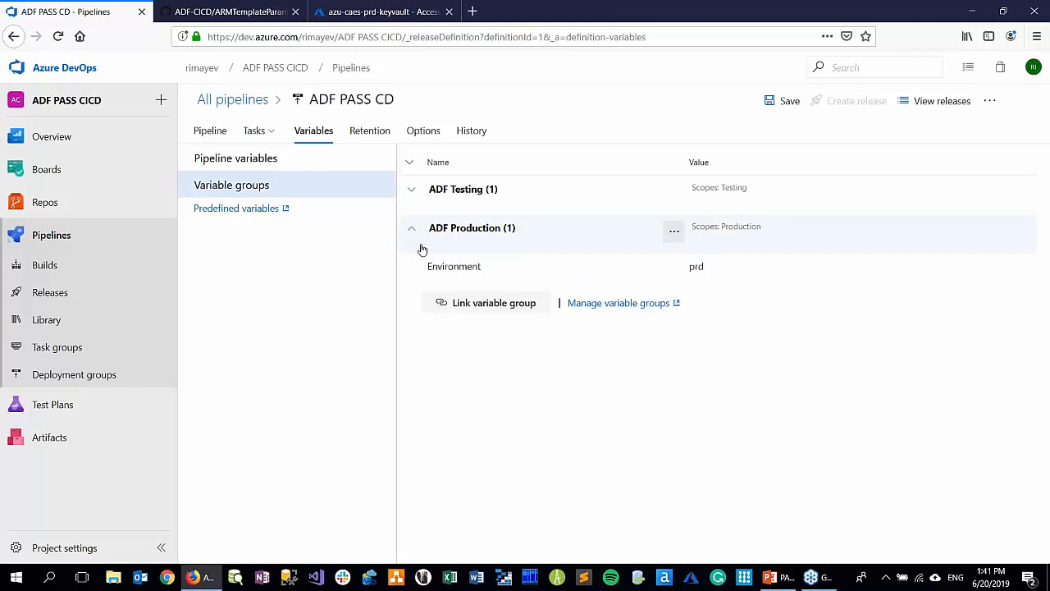
pyautogui.click(411, 189)
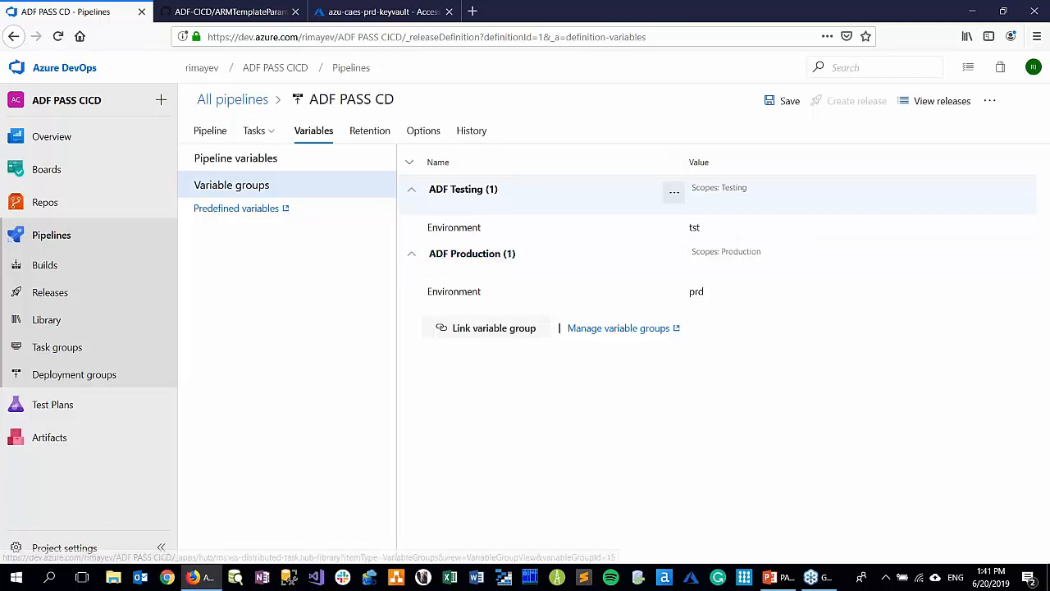
# Review the Production stage's Pull Secrets and ADF deployment tasks and save the release pipeline without a comment
pyautogui.click(215, 133)
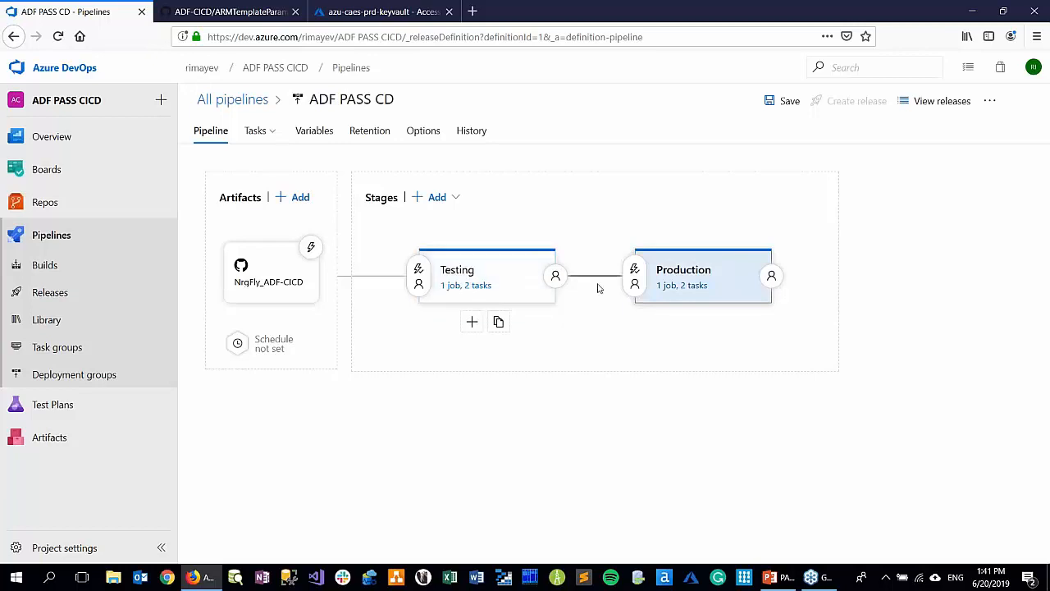
pyautogui.click(711, 272)
pyautogui.click(1038, 154)
pyautogui.click(666, 289)
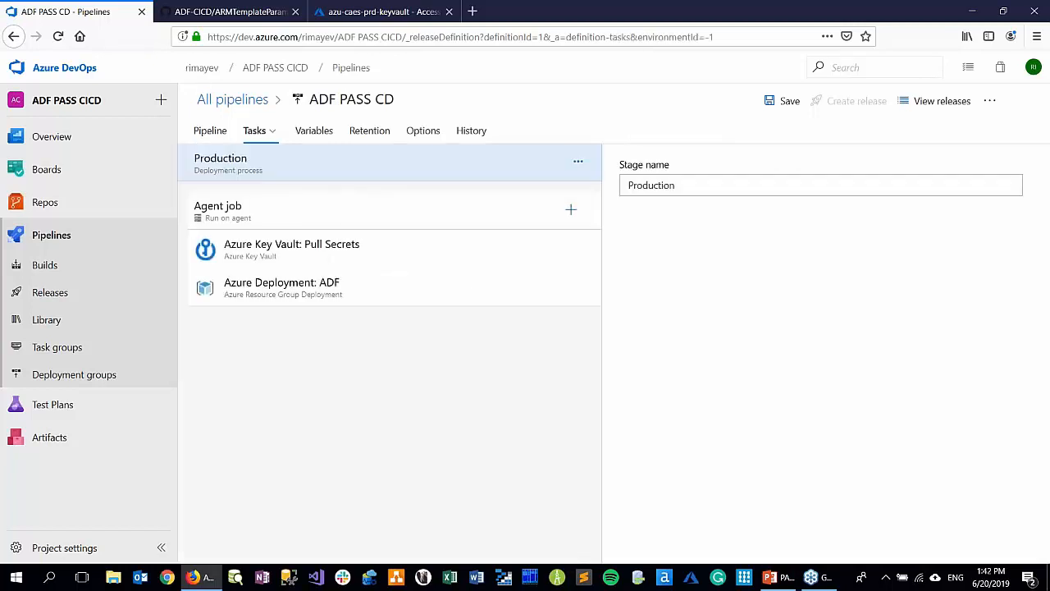
pyautogui.click(410, 260)
pyautogui.click(449, 303)
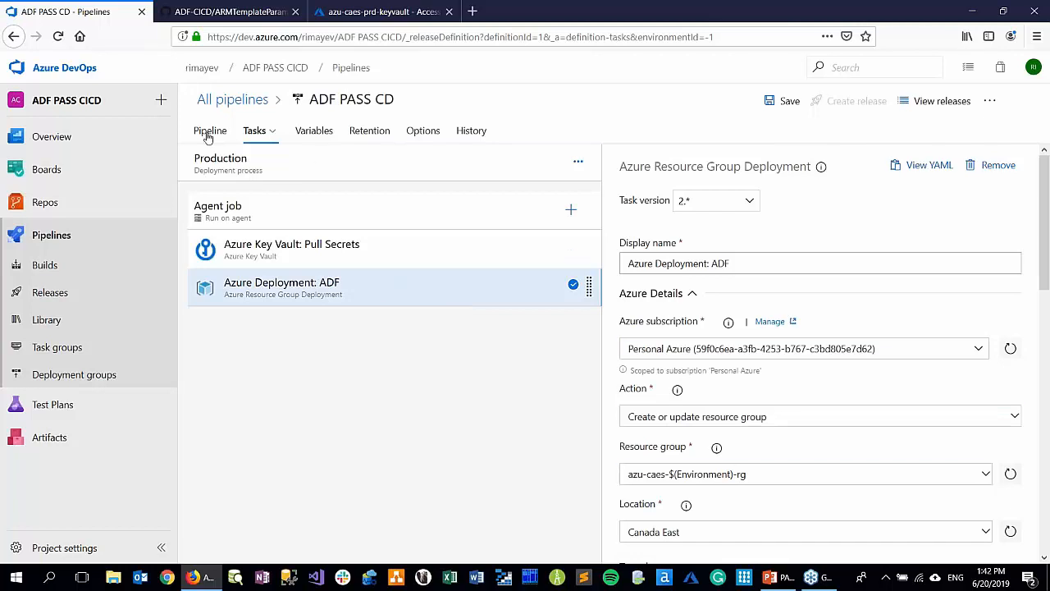
pyautogui.click(769, 102)
pyautogui.click(584, 362)
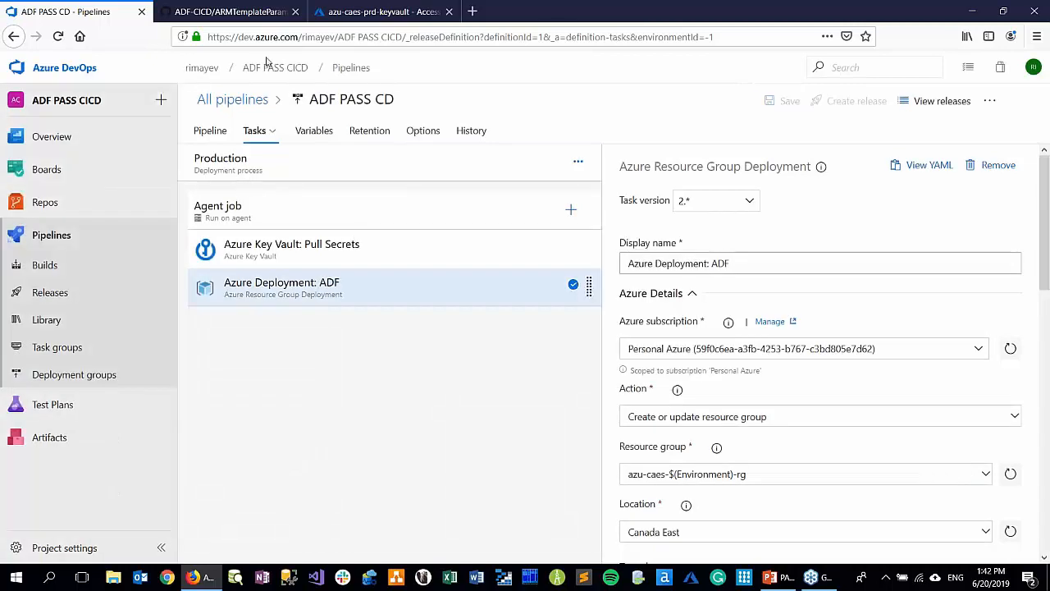
# Create a new release of ADF PASS CD without a description and open the logs of its Testing stage
pyautogui.click(211, 133)
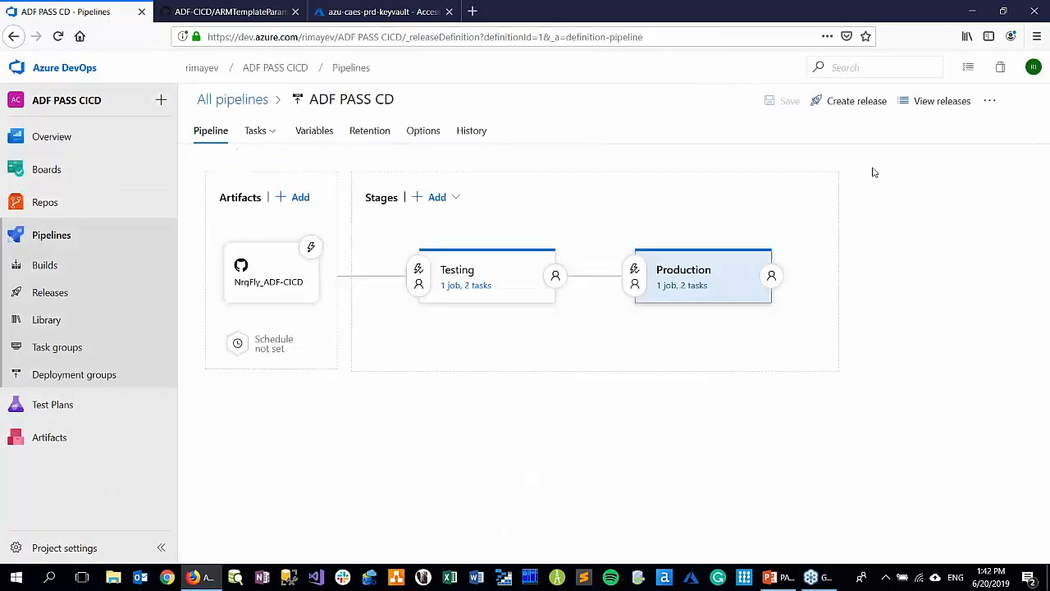
pyautogui.click(841, 110)
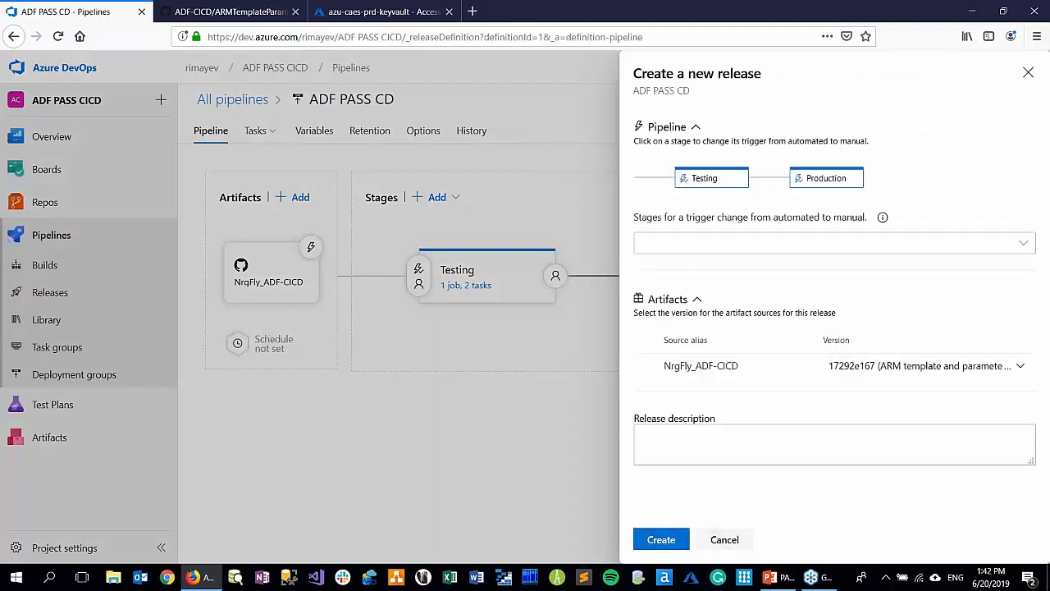
pyautogui.click(652, 548)
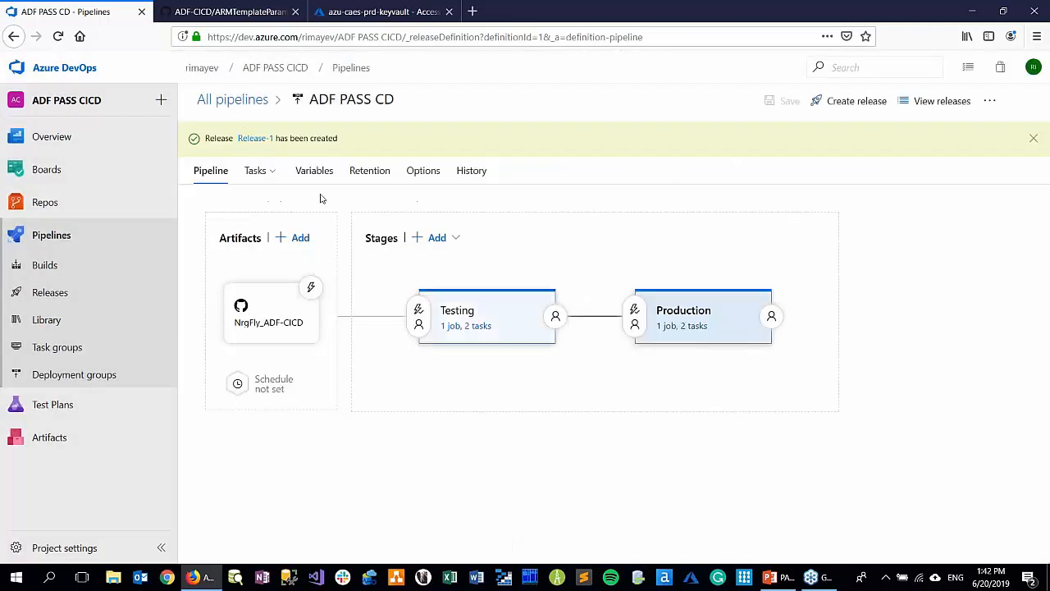
pyautogui.click(256, 140)
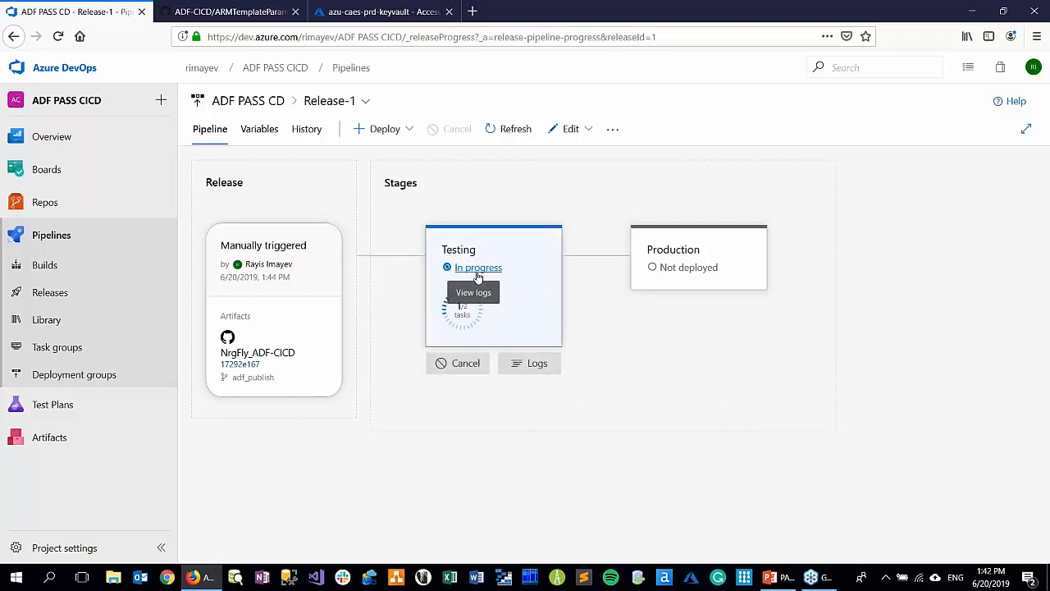
pyautogui.click(478, 268)
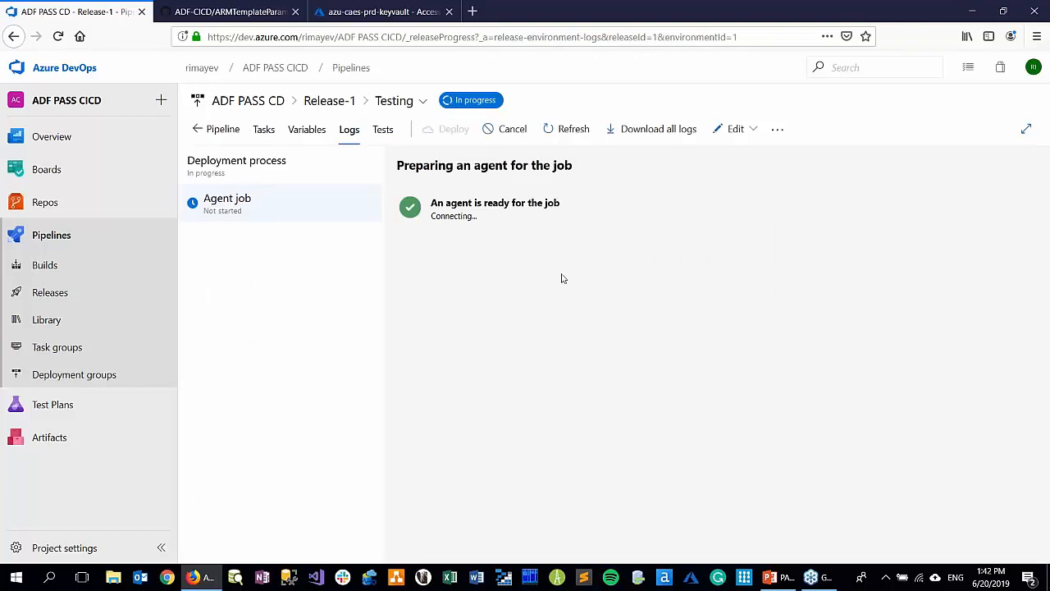
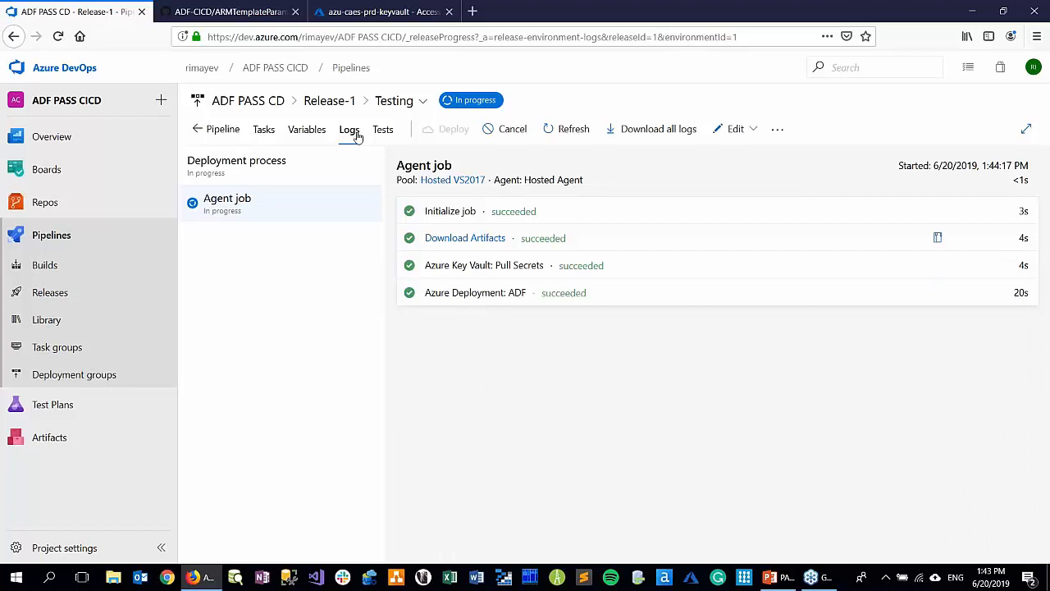
# Check the release's stage progress, and open the authoring site of azu-eus2-tst-datafactory from the Azure portal
pyautogui.click(329, 100)
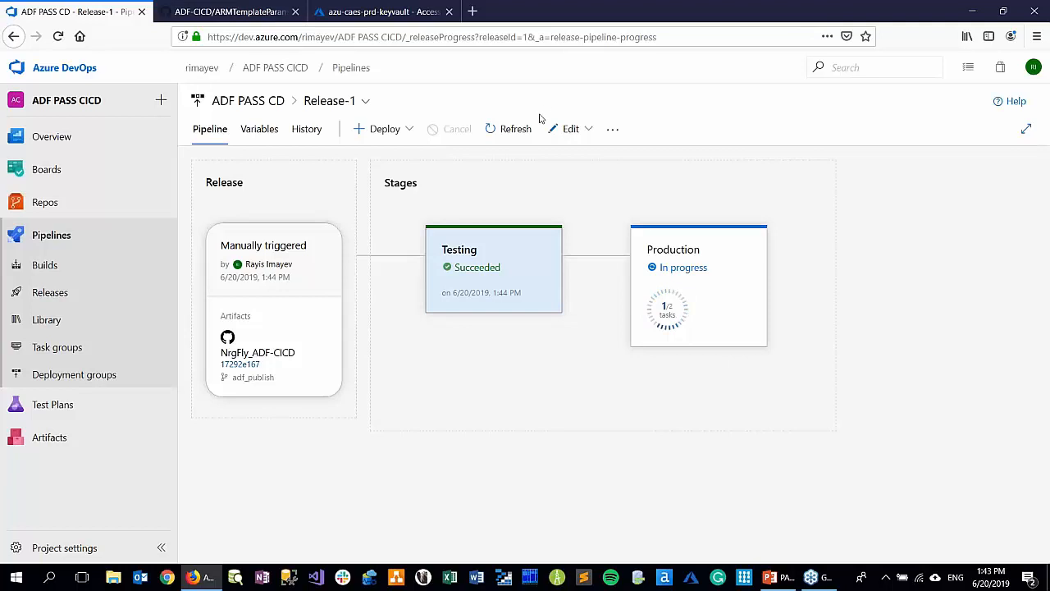
pyautogui.click(361, 15)
pyautogui.click(179, 85)
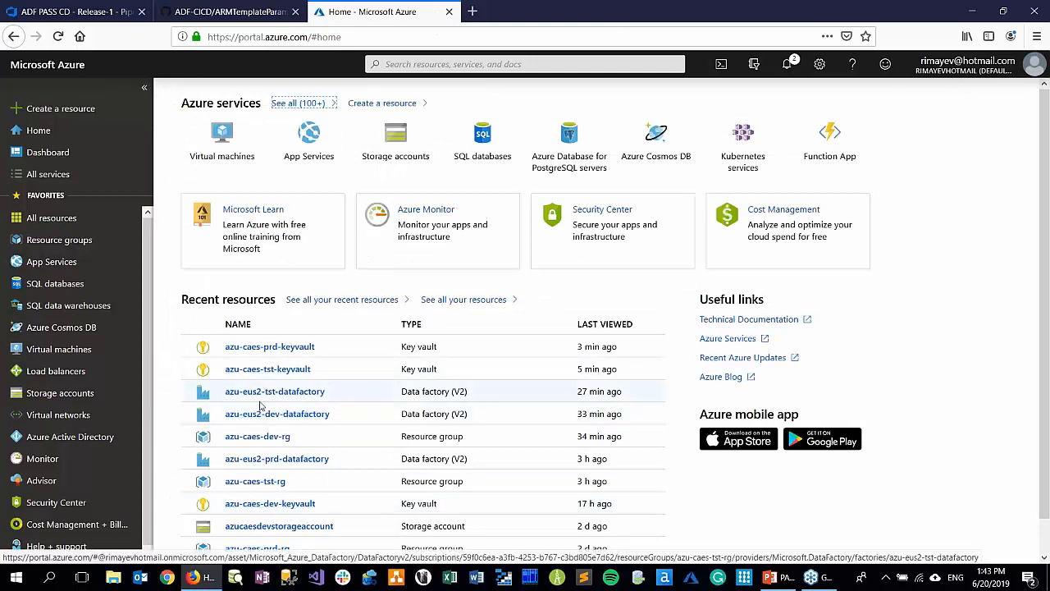
pyautogui.scroll(-1, 267, 394)
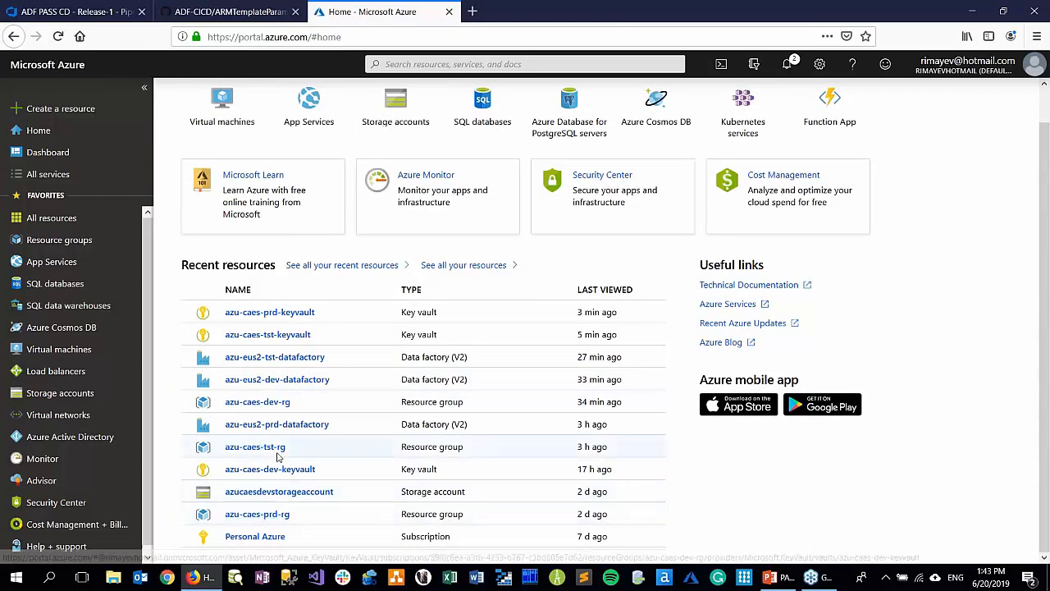
pyautogui.click(256, 359)
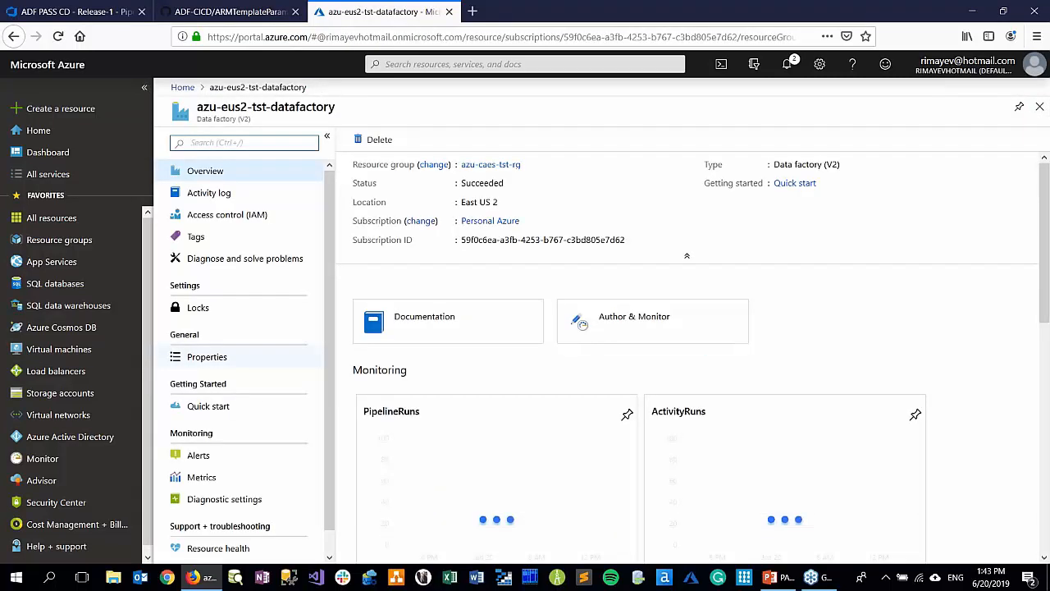
pyautogui.click(626, 317)
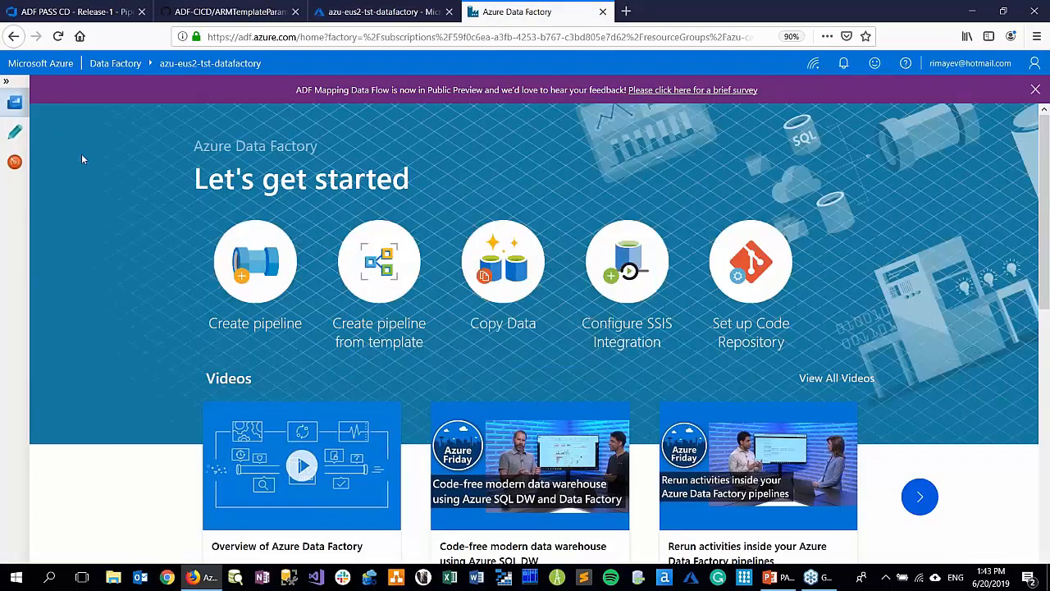
# Open the ADF_PASS_pl pipeline in the testing data factory's authoring workspace
pyautogui.click(15, 141)
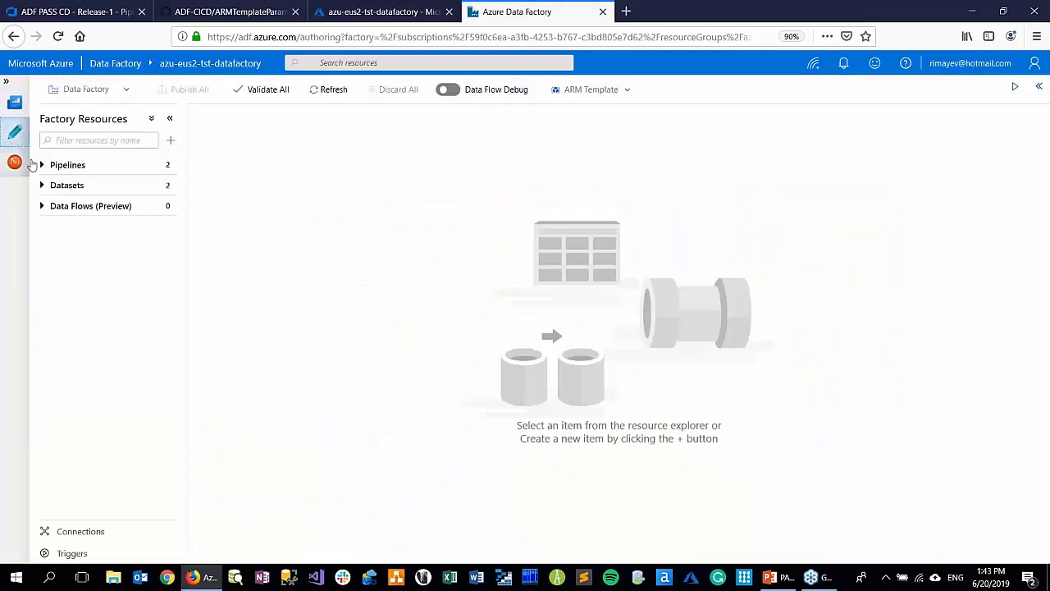
pyautogui.click(69, 166)
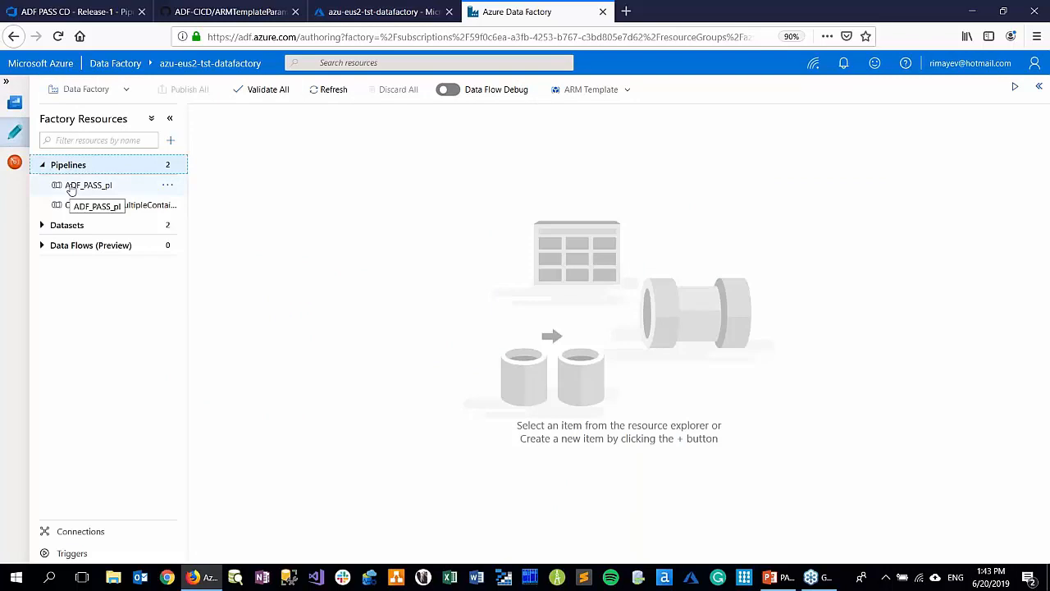
pyautogui.click(80, 185)
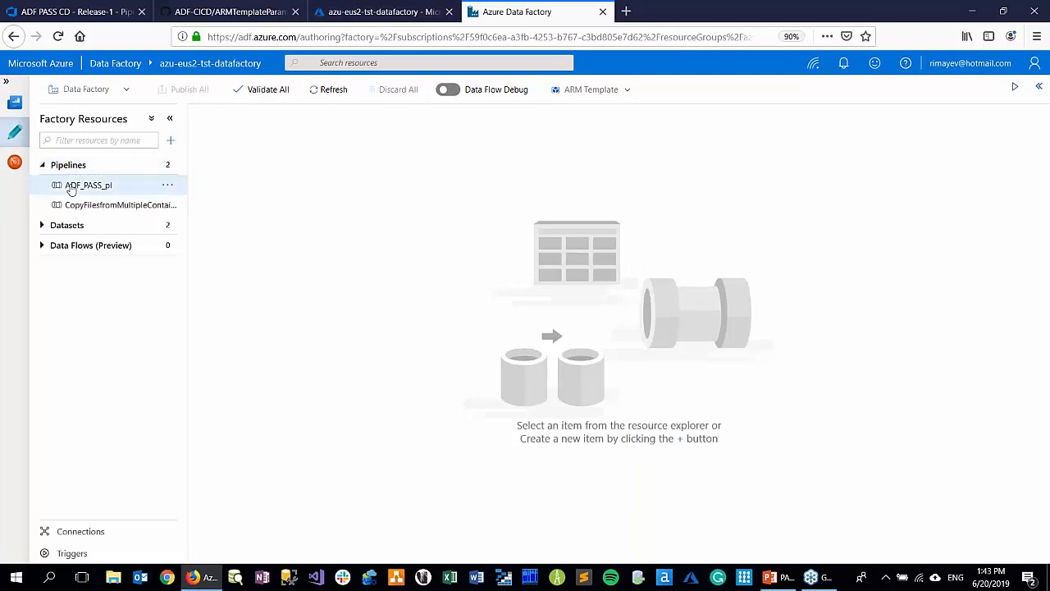
# Examine the JSON definitions of the AzureKeyVault_ls and blob_storage_ls linked services in the testing factory
pyautogui.click(73, 531)
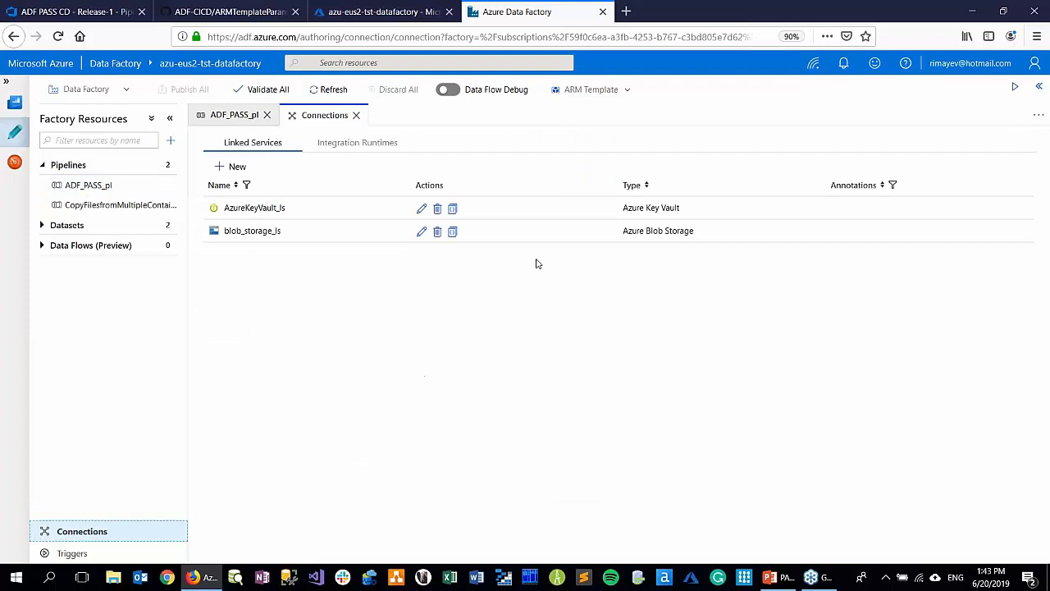
pyautogui.click(453, 210)
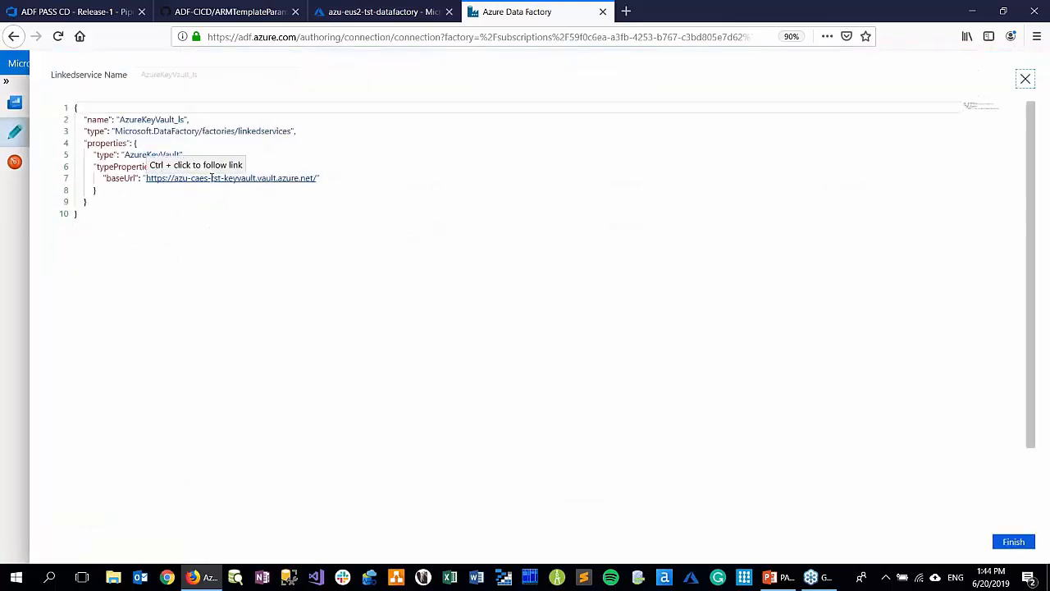
pyautogui.click(1025, 79)
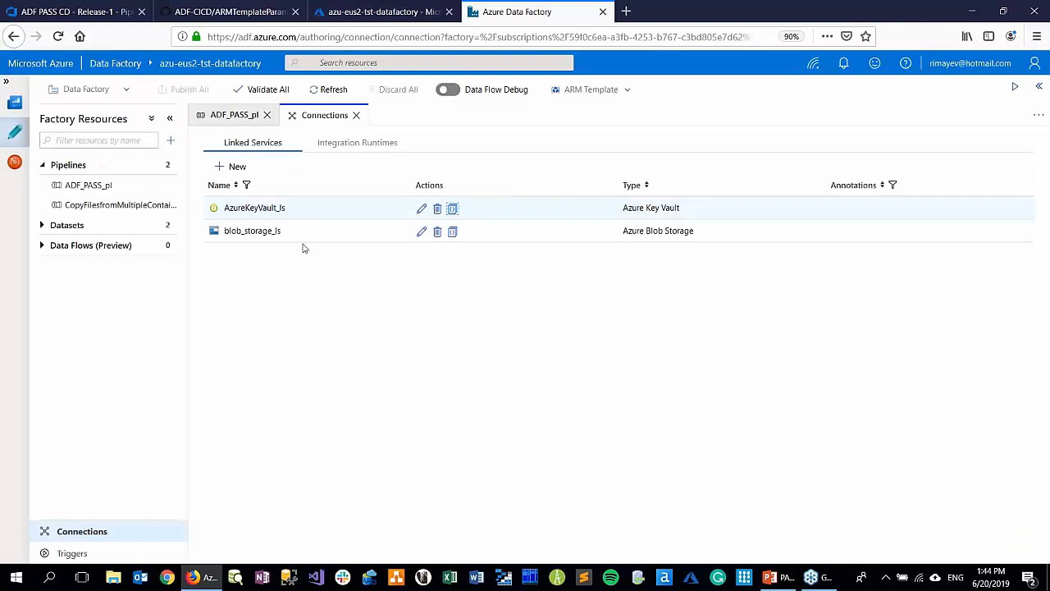
pyautogui.click(453, 232)
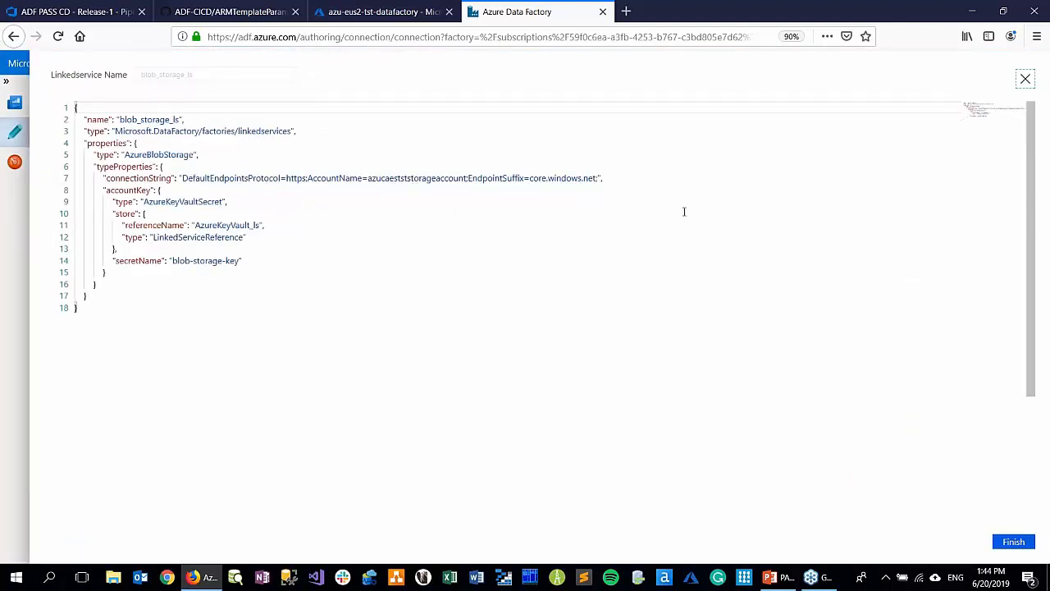
pyautogui.click(1025, 79)
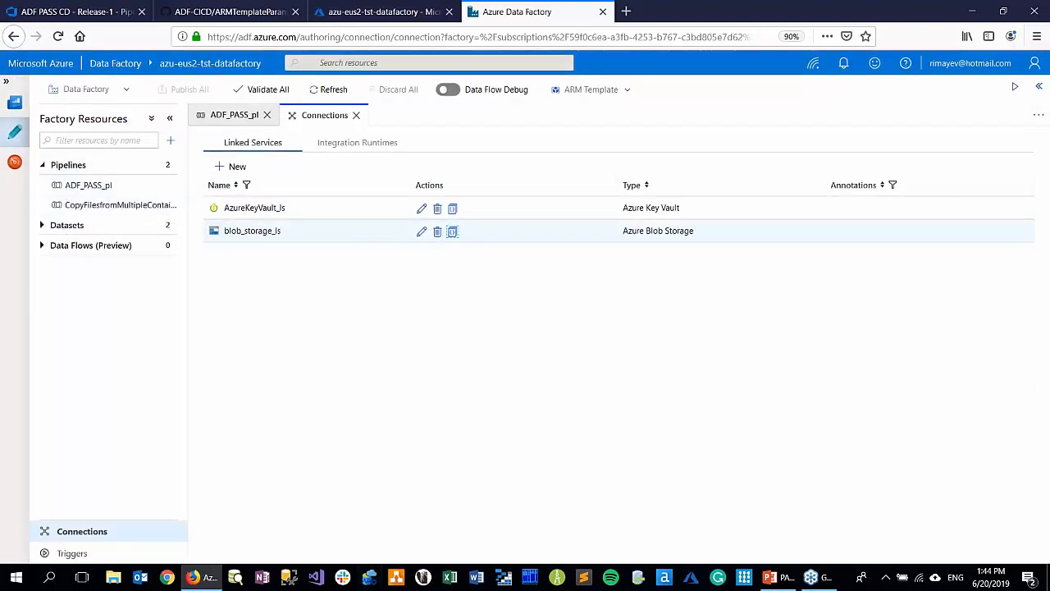
# Return to ADF_PASS_pl, and inspect the storesales-source and storesales-staging containers of azucaestststorageaccount in Storage Explorer
pyautogui.click(89, 185)
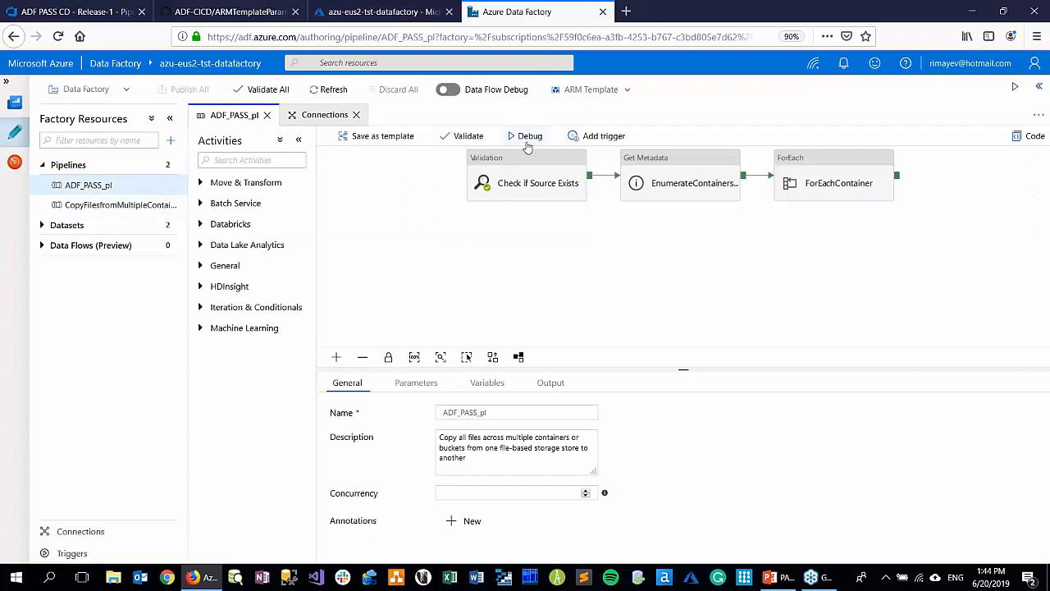
pyautogui.click(418, 382)
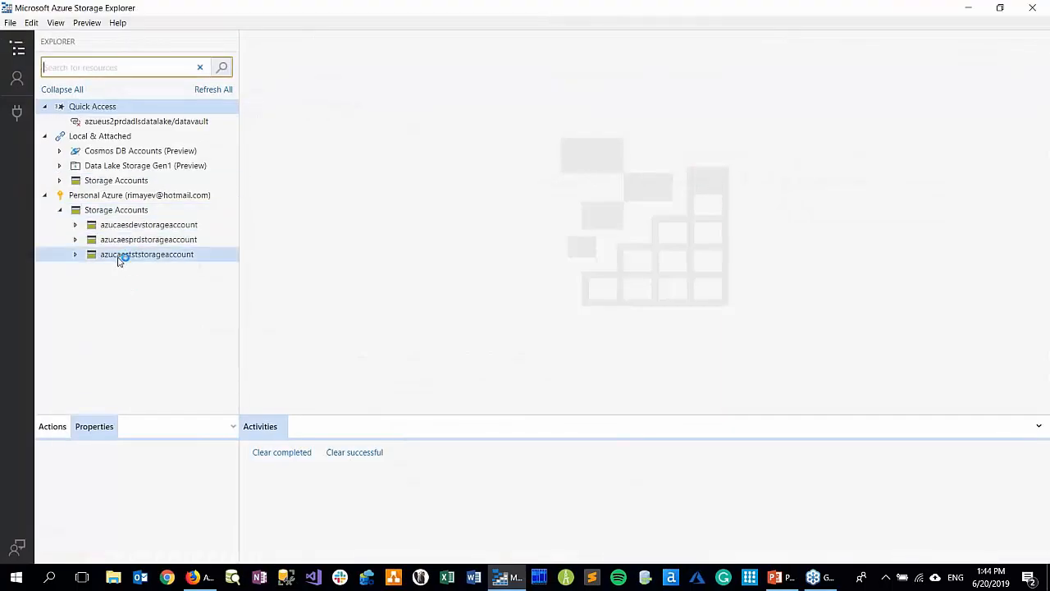
pyautogui.doubleClick(119, 259)
pyautogui.doubleClick(125, 270)
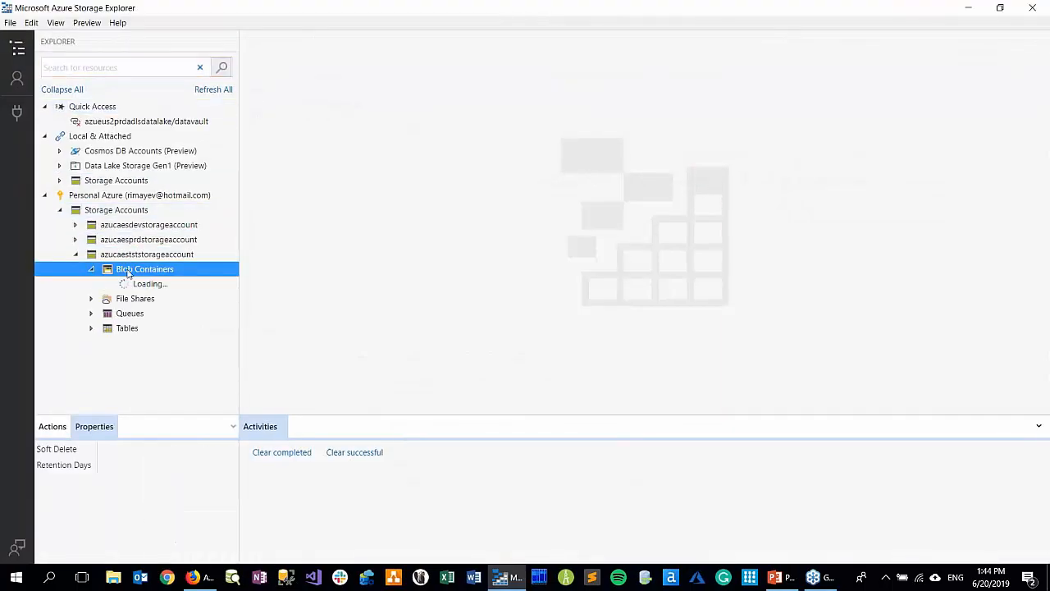
pyautogui.click(159, 285)
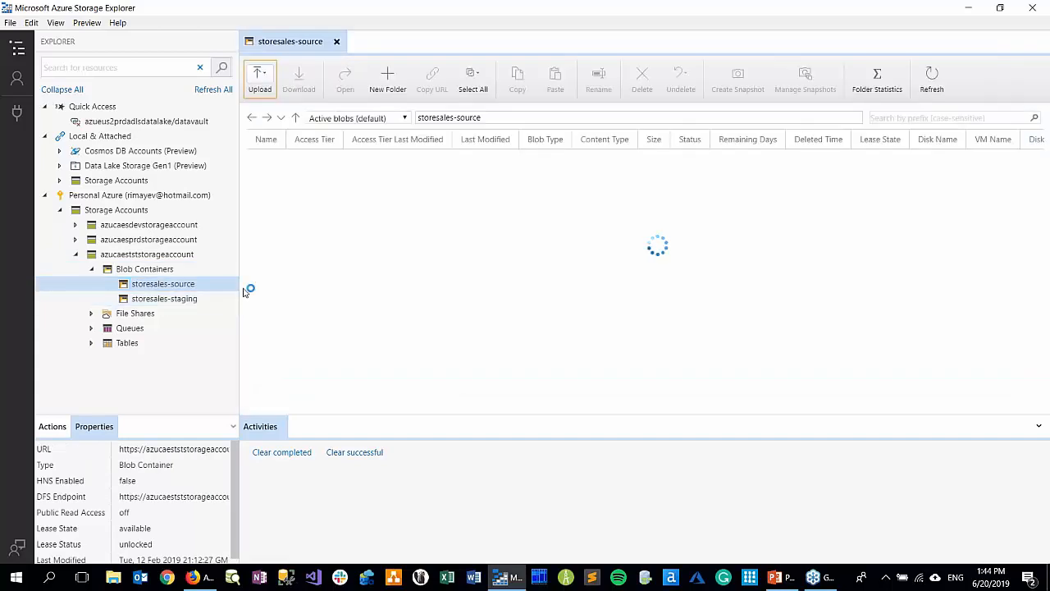
pyautogui.click(182, 299)
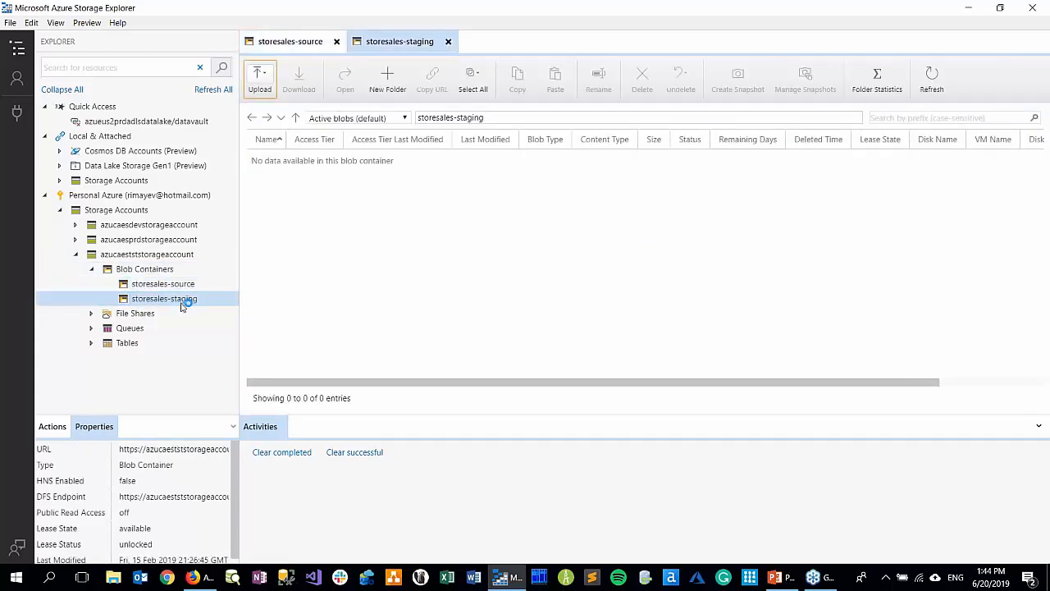
# Switch back to Data Factory, run ADF_PASS_pl in debug mode and refresh its activity output until the run finishes
pyautogui.hotkey('alt', 'Tab')
pyautogui.click(521, 137)
pyautogui.click(1004, 231)
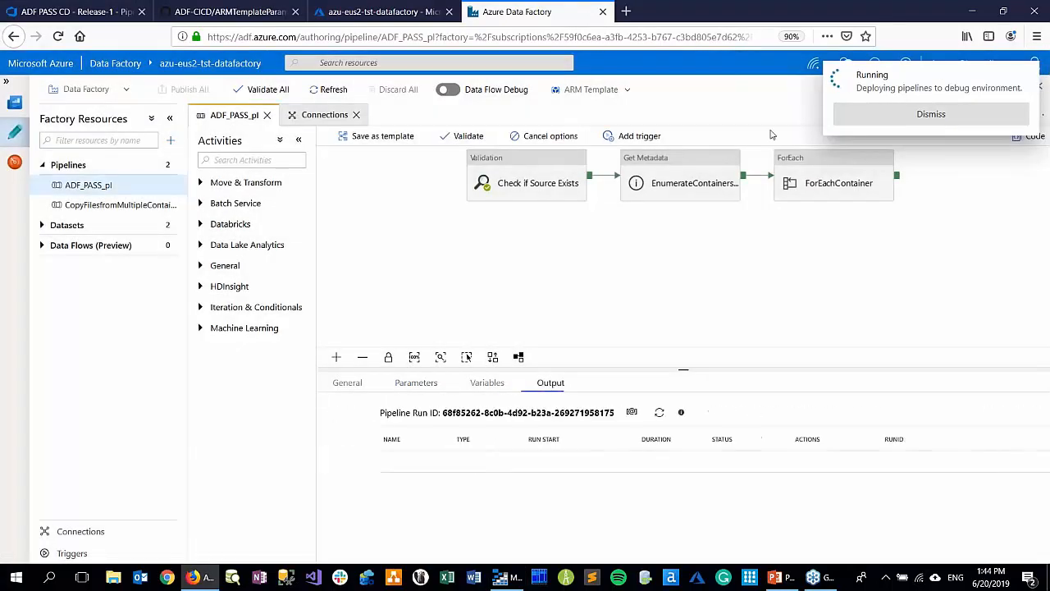
pyautogui.click(610, 413)
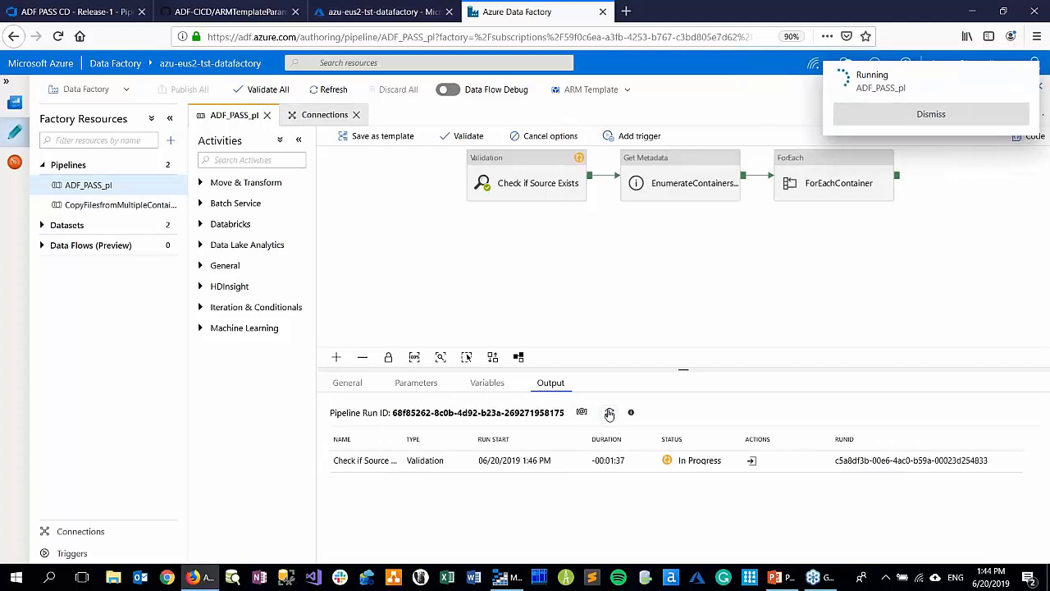
pyautogui.click(609, 414)
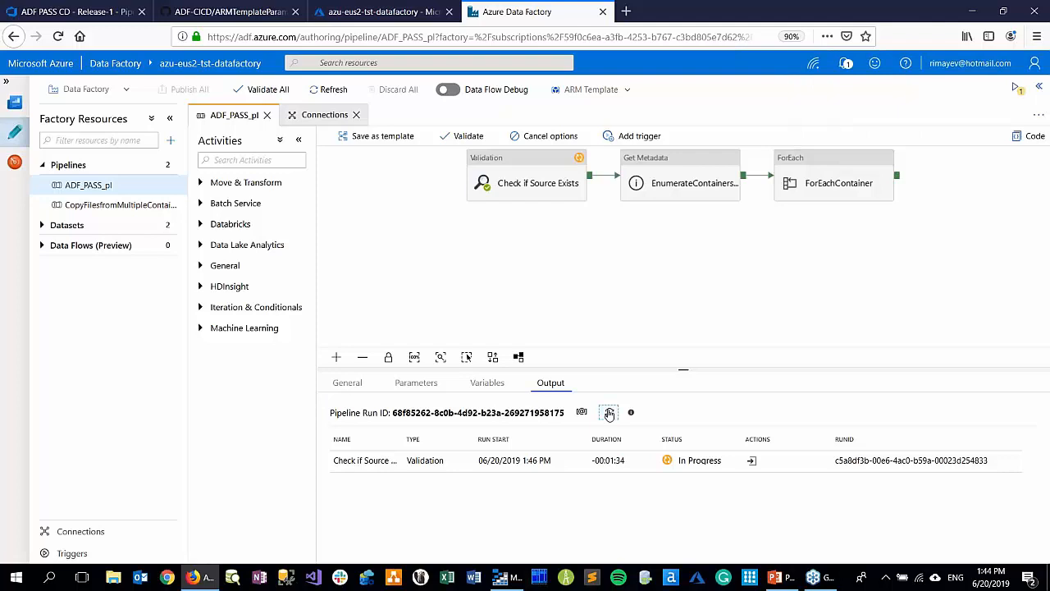
pyautogui.click(609, 413)
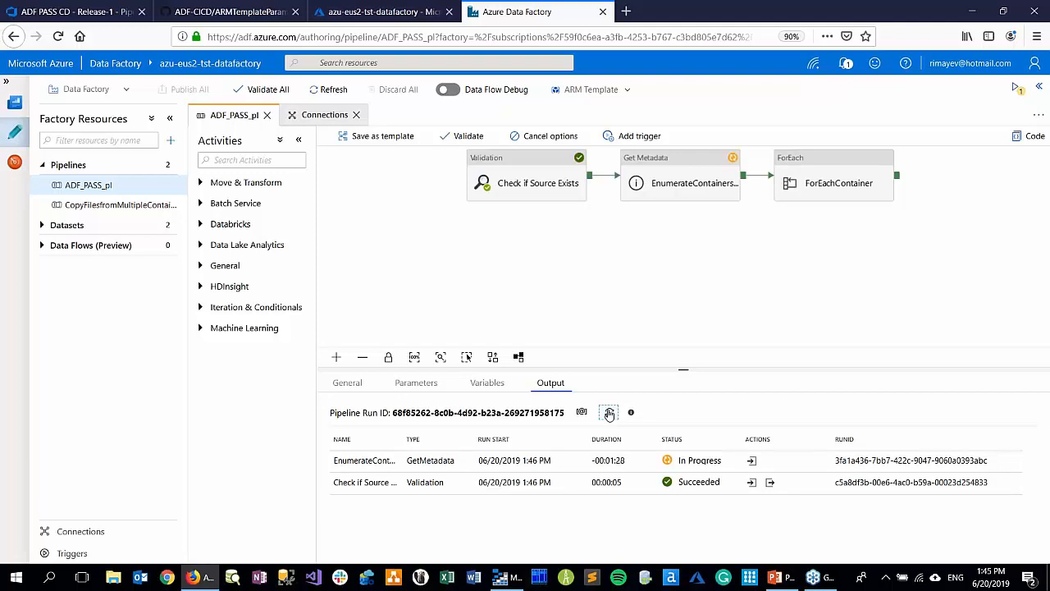
pyautogui.click(610, 413)
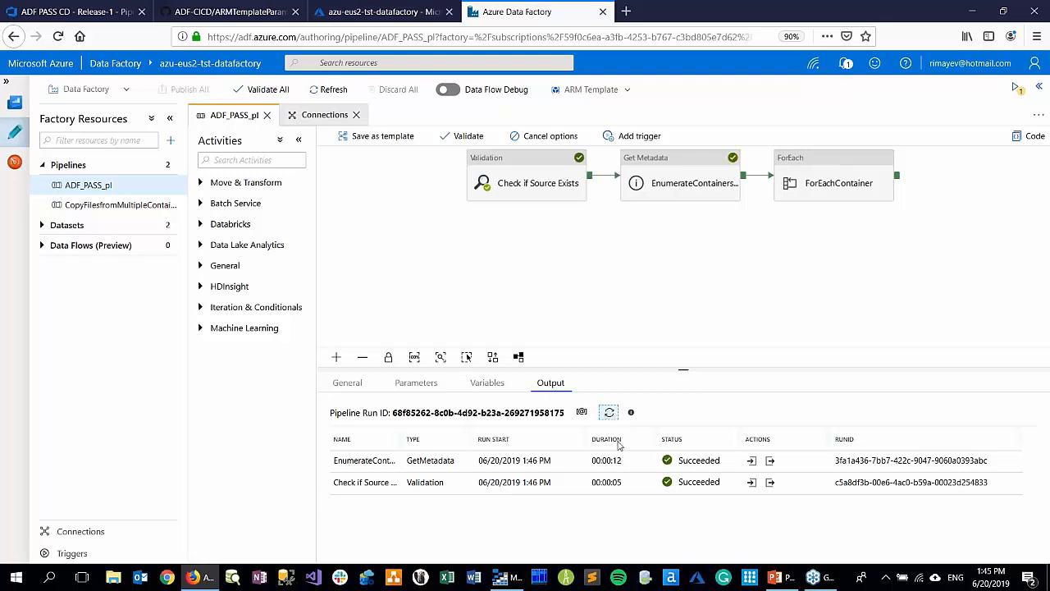
pyautogui.click(610, 412)
pyautogui.click(611, 413)
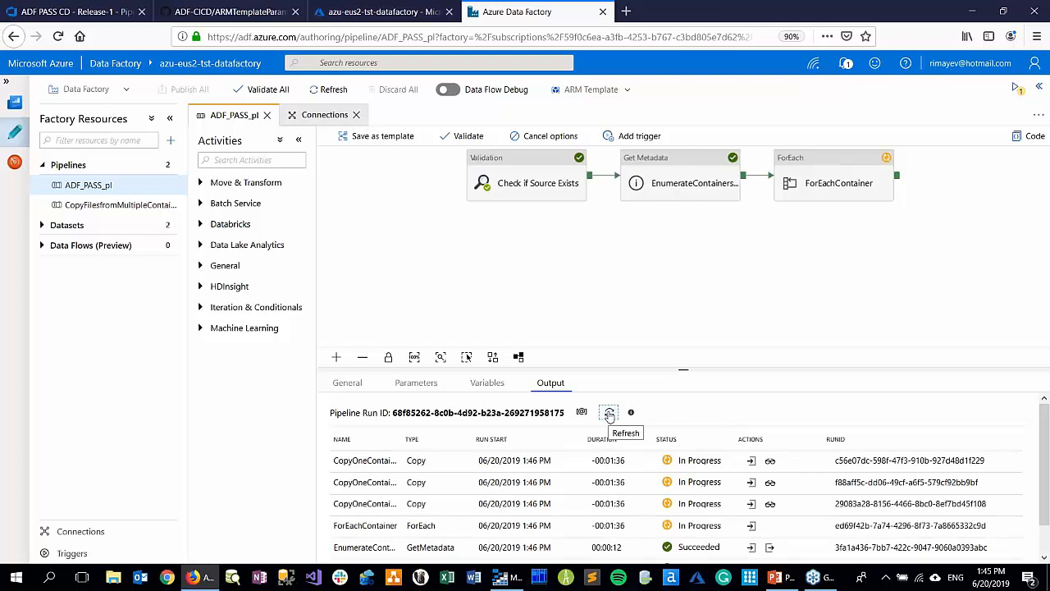
pyautogui.click(609, 416)
pyautogui.moveTo(685, 370); pyautogui.dragTo(684, 334)
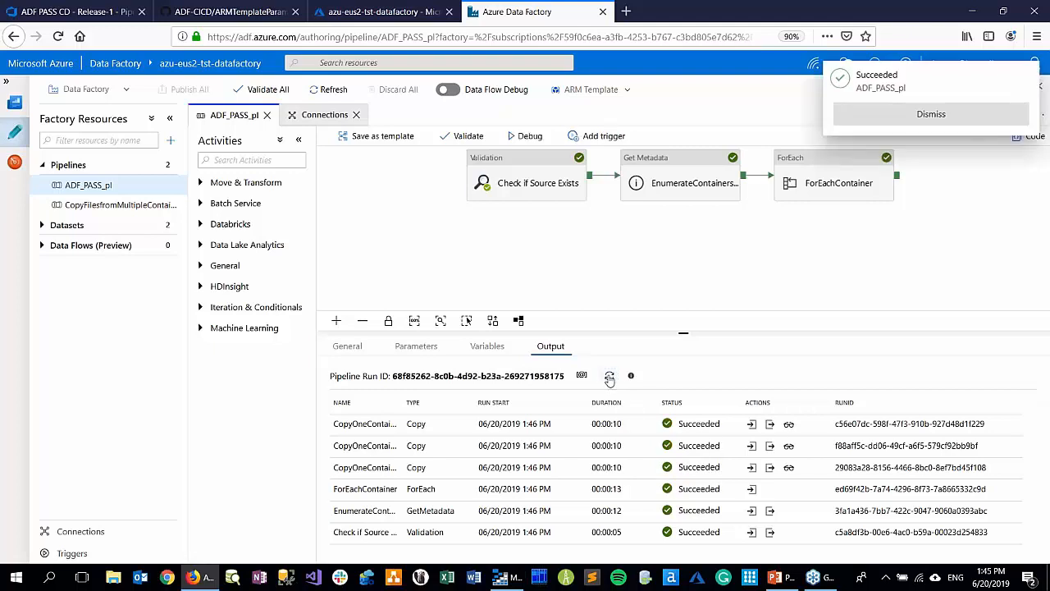
# Refresh the storesales-staging container in Storage Explorer to check the copied data, and return to the browser
pyautogui.click(499, 583)
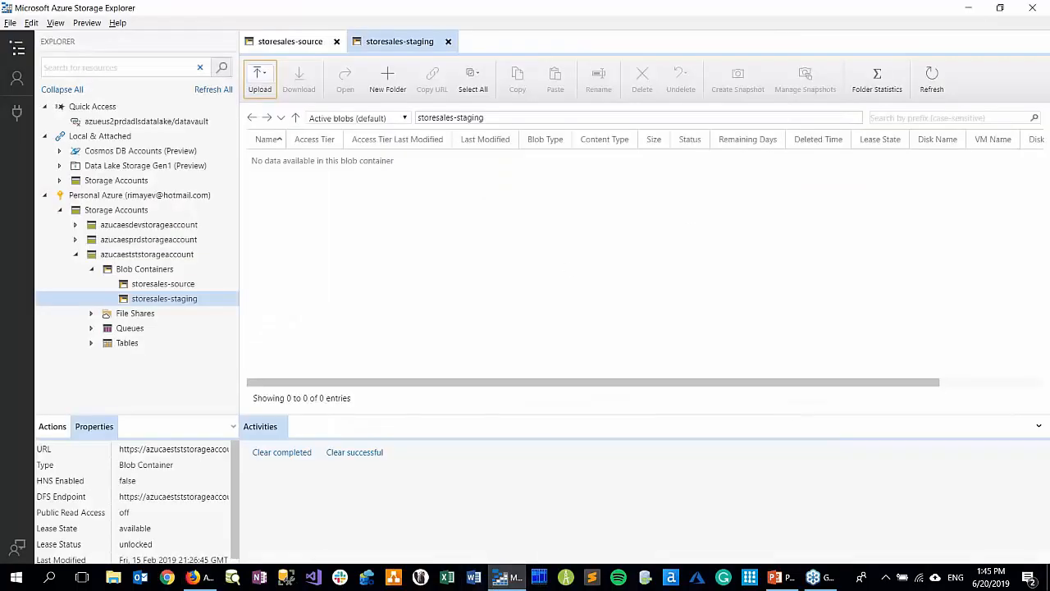
pyautogui.click(932, 76)
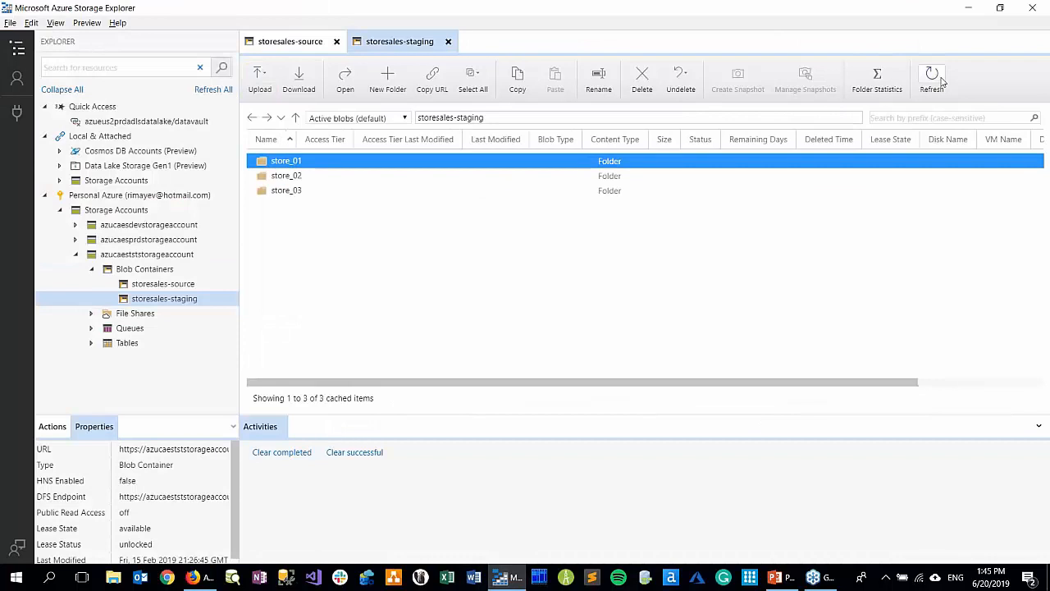
pyautogui.hotkey('alt', 'Tab')
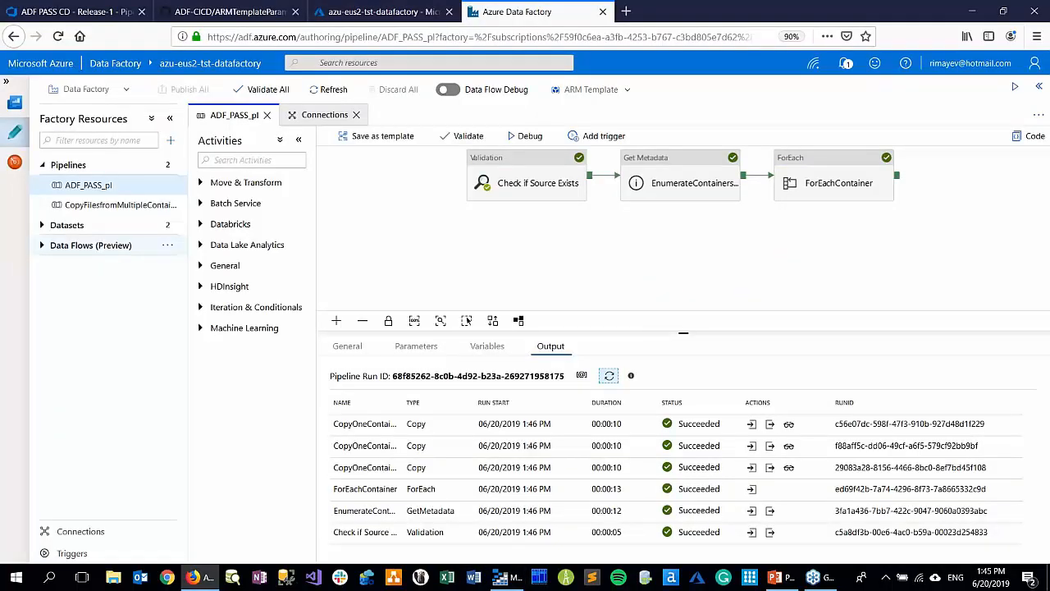
# Go back to Azure DevOps, review the stage statuses of Release-1 and show the ADF PASS CD release list
pyautogui.click(217, 16)
pyautogui.click(369, 15)
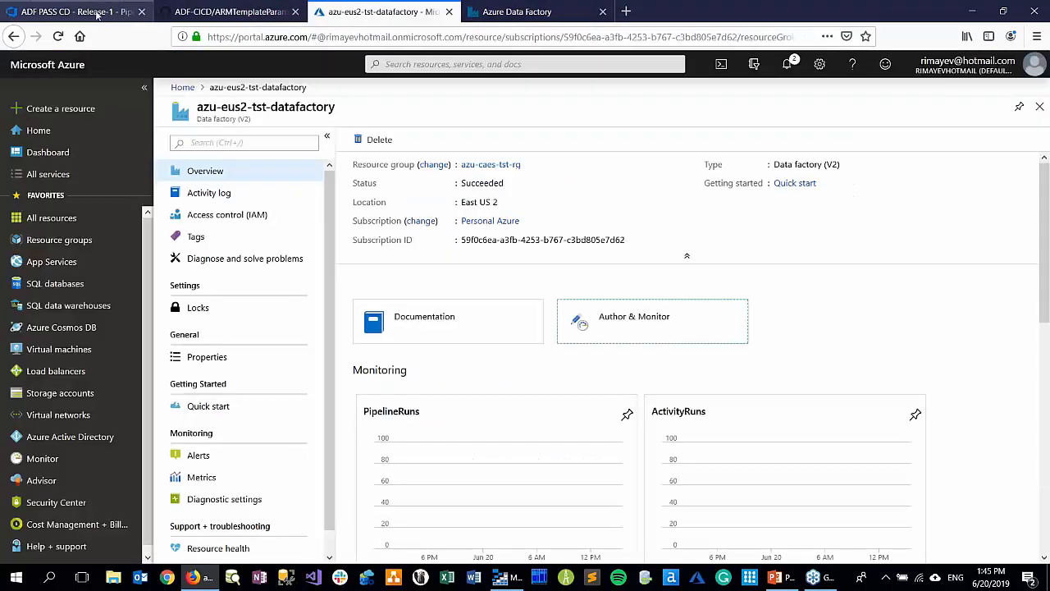
pyautogui.click(96, 15)
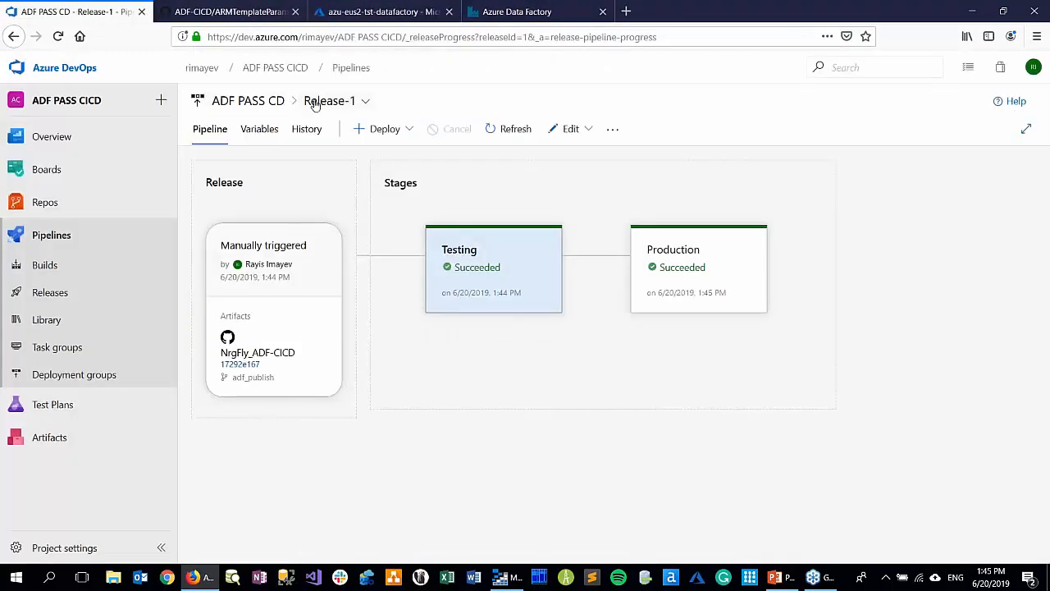
pyautogui.click(252, 101)
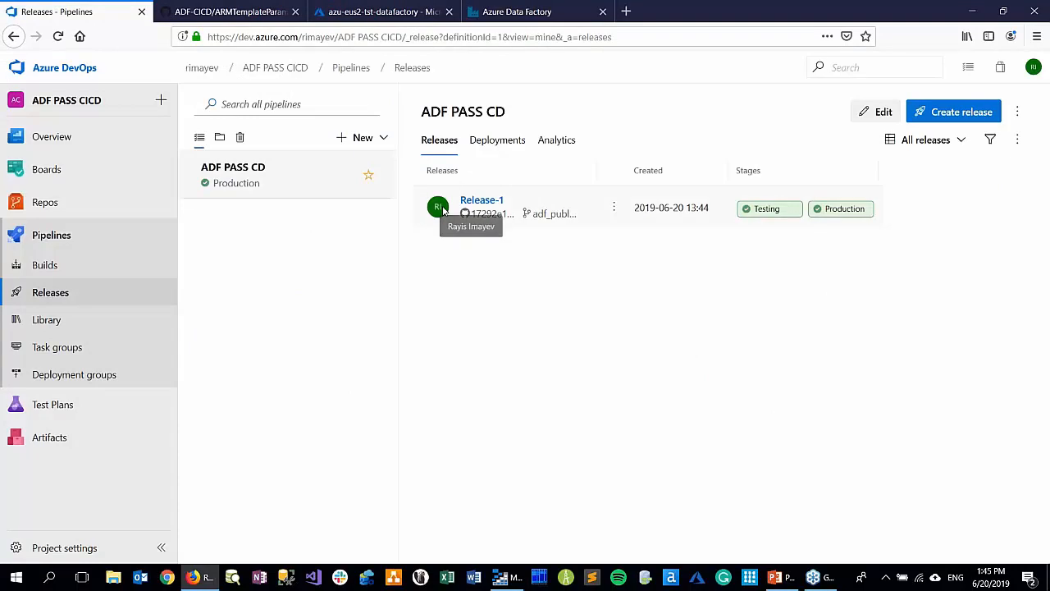
# Open the ADF PASS CD release pipeline for editing, reloading it through the All pipelines list
pyautogui.click(886, 114)
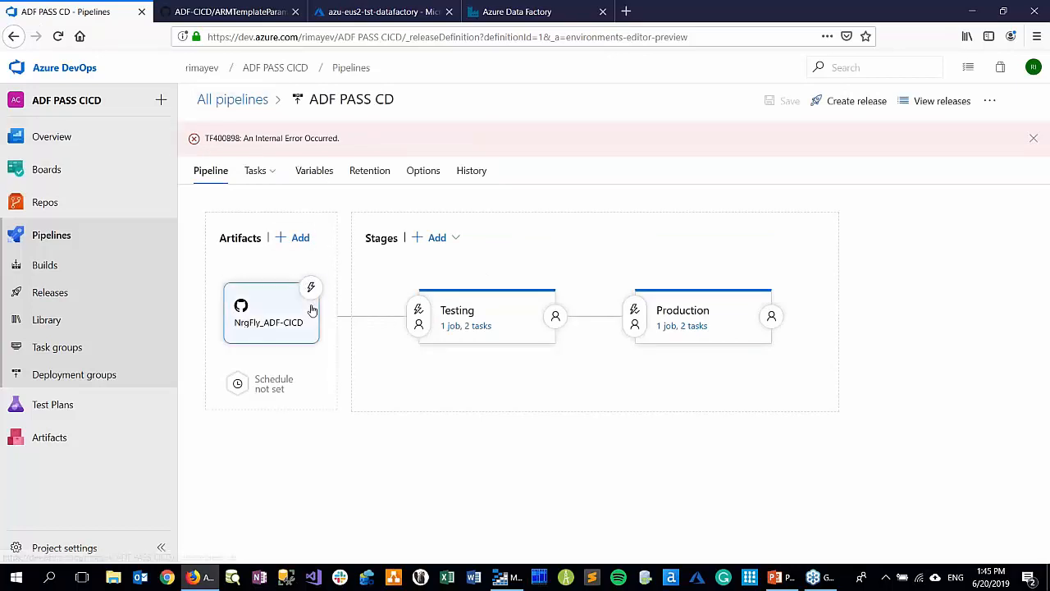
pyautogui.click(232, 100)
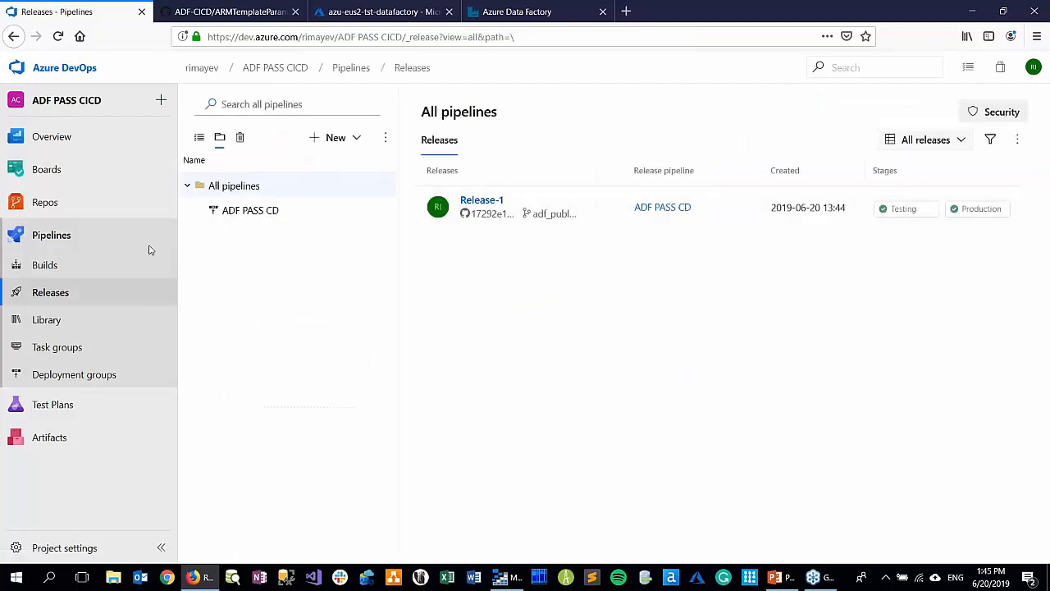
pyautogui.click(237, 211)
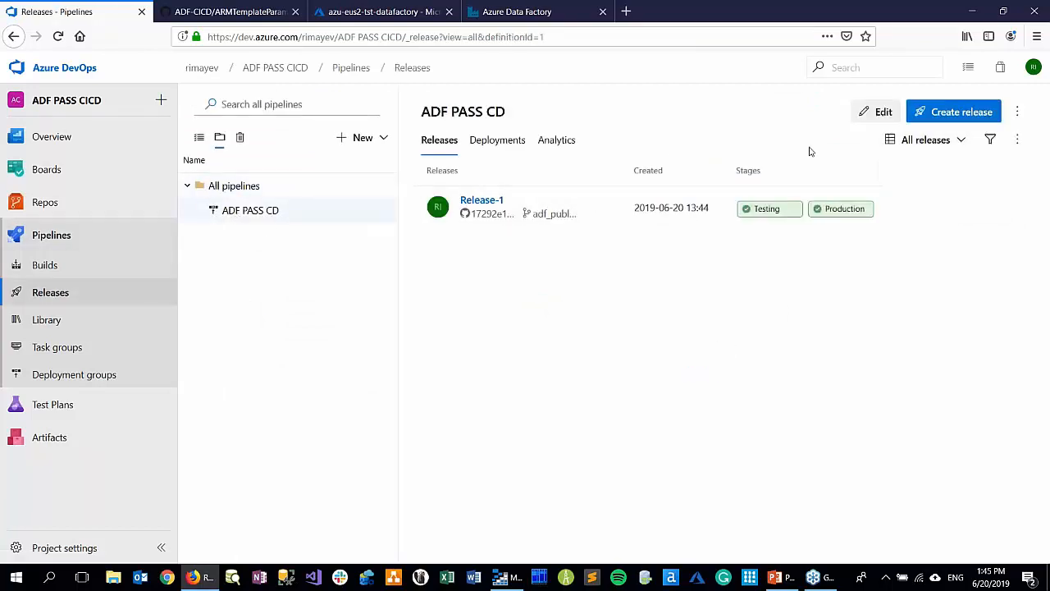
pyautogui.click(881, 114)
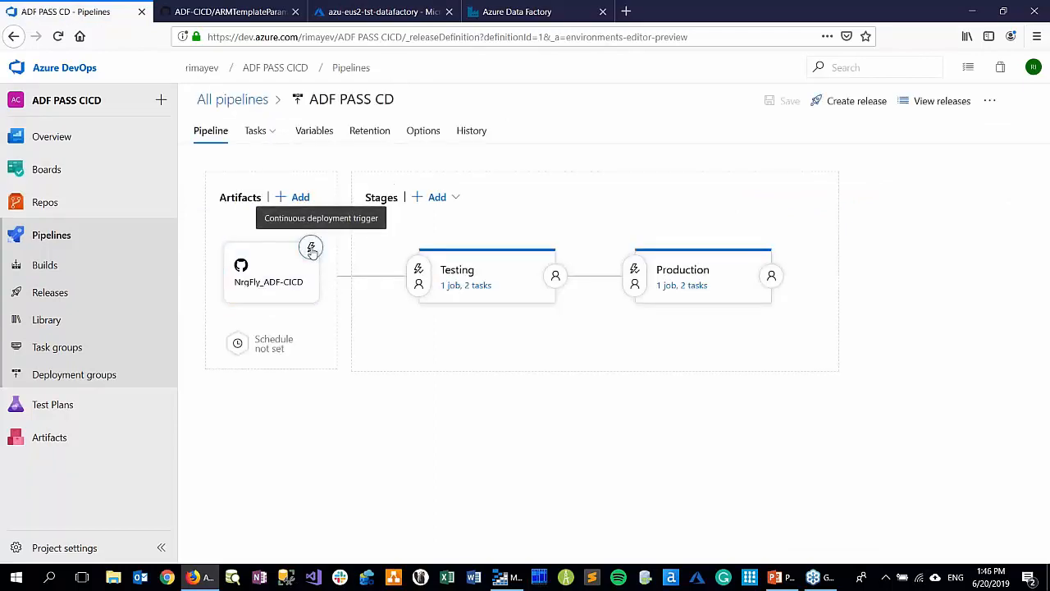
# Enable the continuous deployment trigger on the NrqFly_ADF-CICD artifact with an include filter for the adf_publish branch, and save the pipeline
pyautogui.click(311, 249)
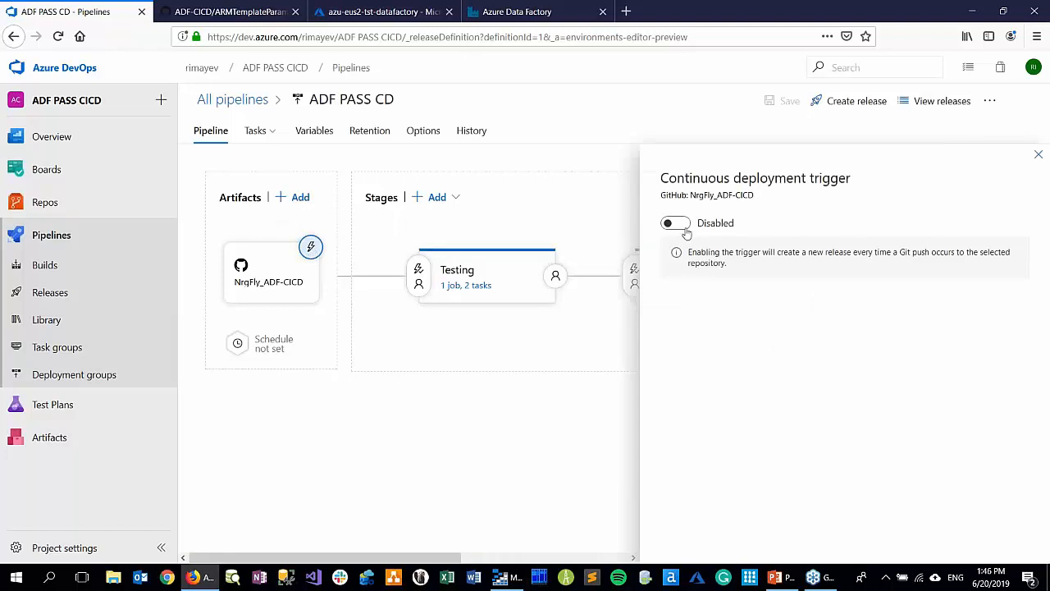
pyautogui.click(676, 223)
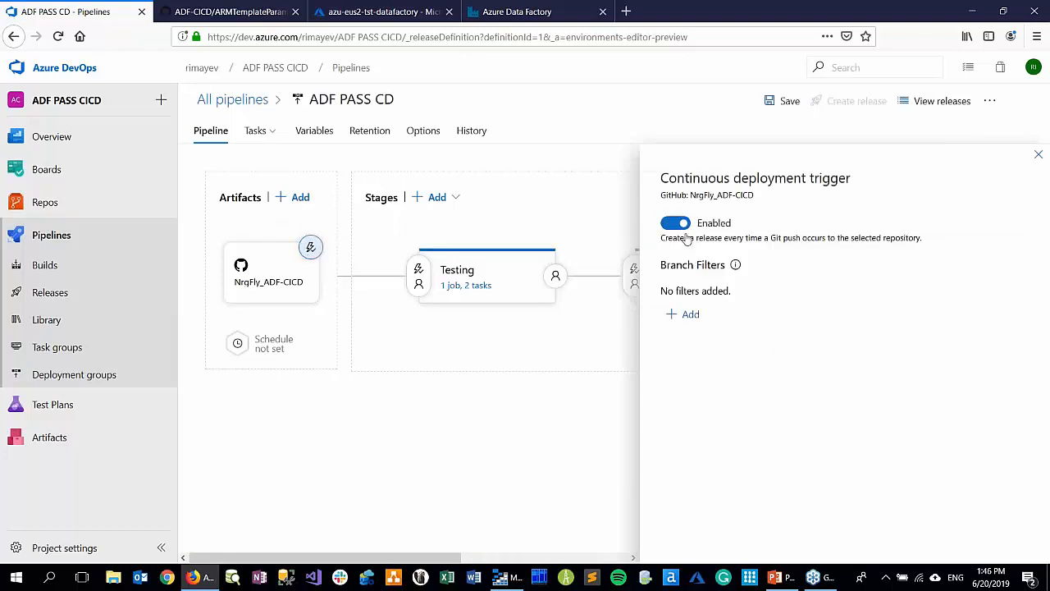
pyautogui.click(691, 317)
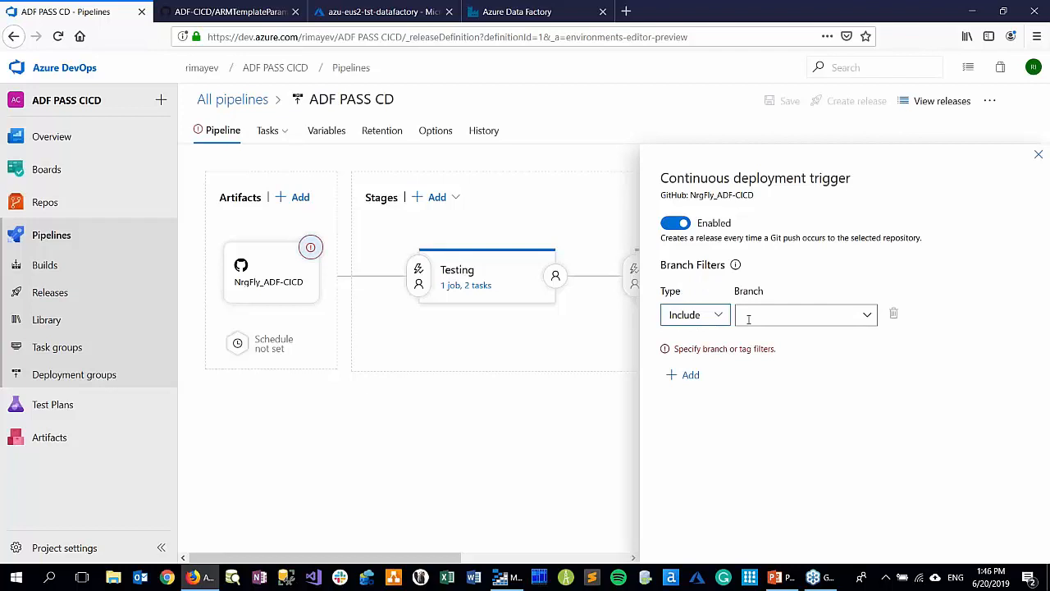
pyautogui.click(869, 320)
pyautogui.click(762, 339)
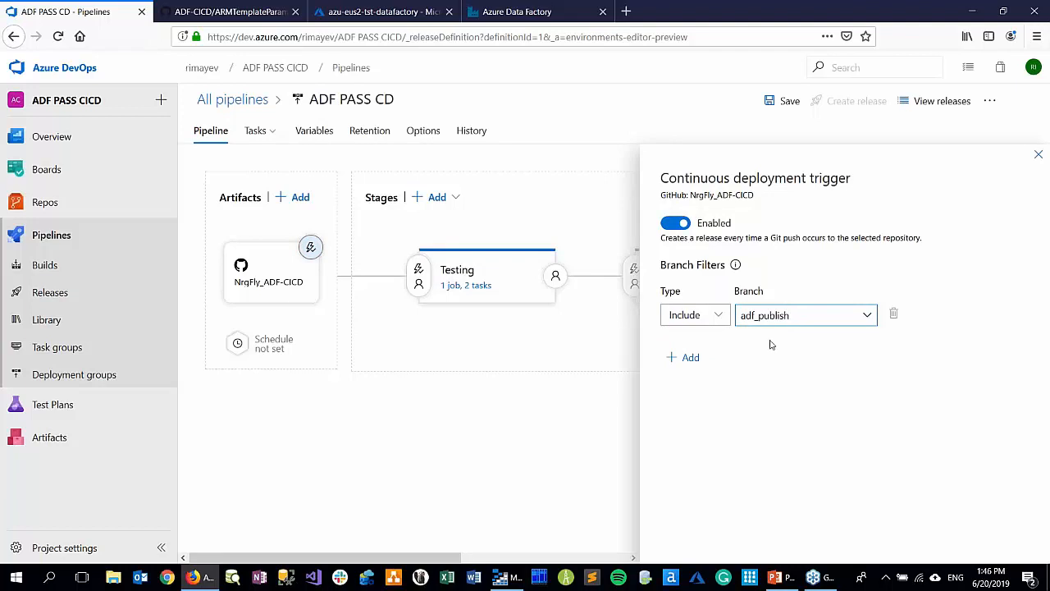
pyautogui.click(1038, 155)
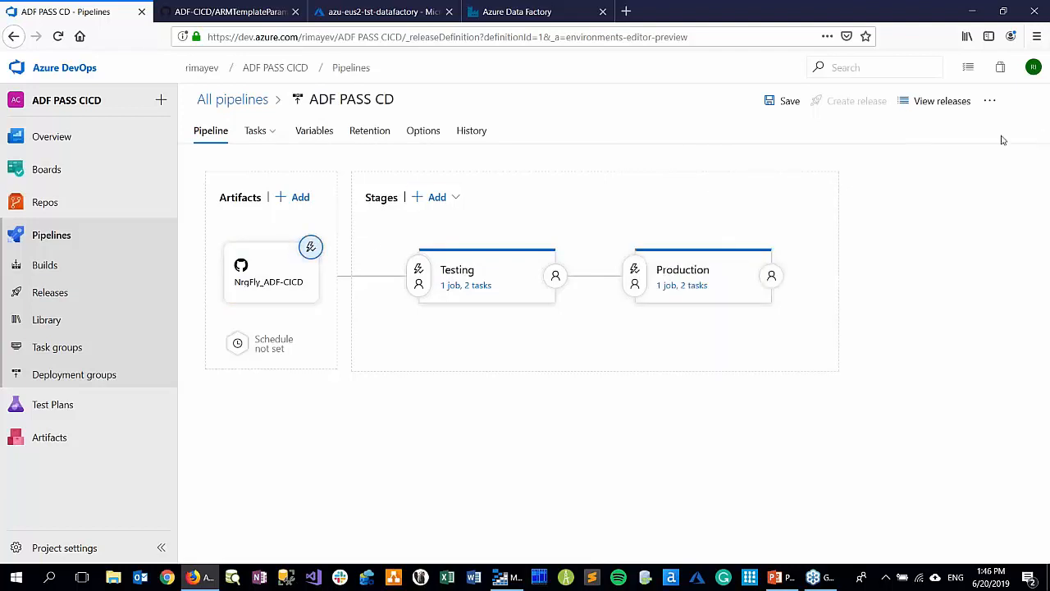
pyautogui.click(779, 101)
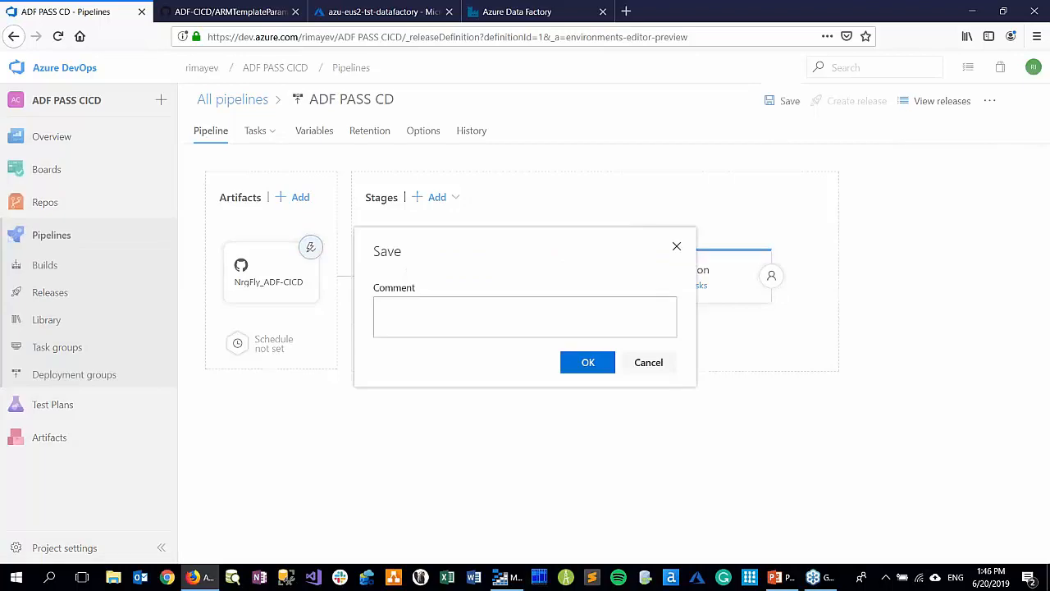
pyautogui.click(588, 363)
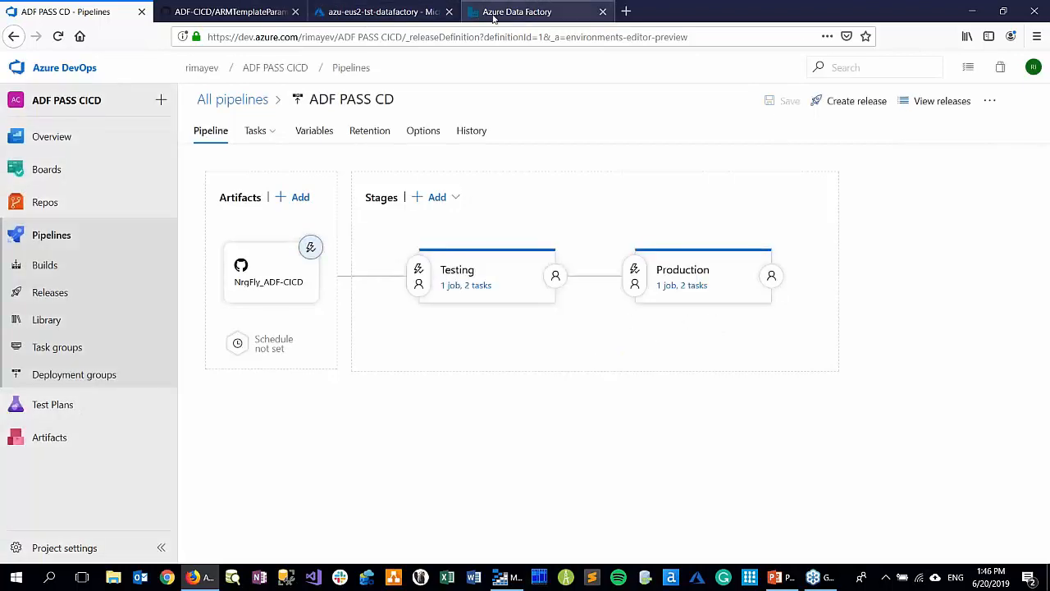
# Close the testing factory's authoring site and launch Author & Monitor for azu-eus2-dev-datafactory from the Azure portal
pyautogui.click(493, 15)
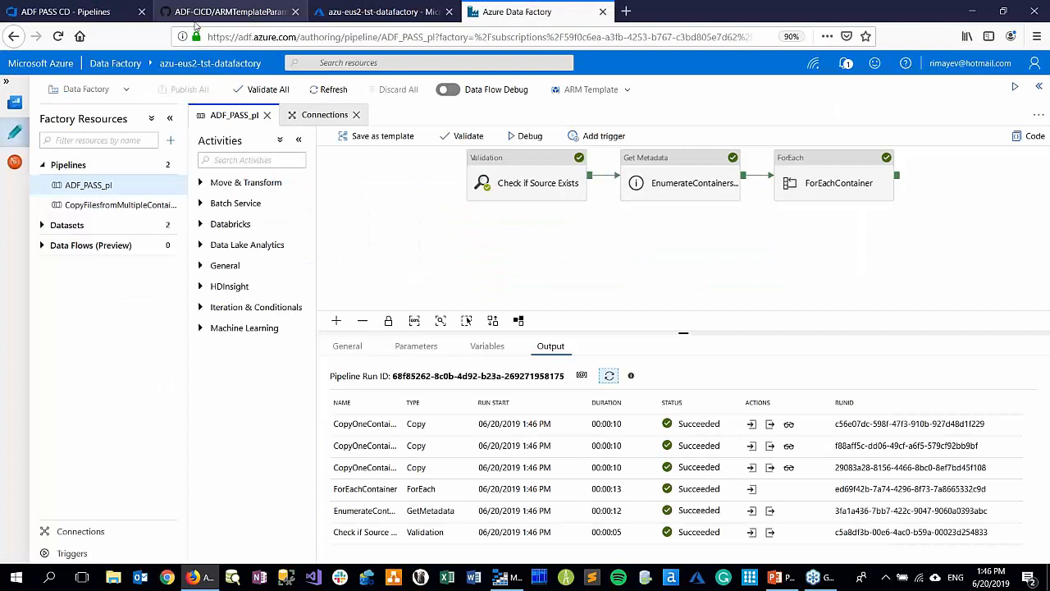
pyautogui.click(604, 13)
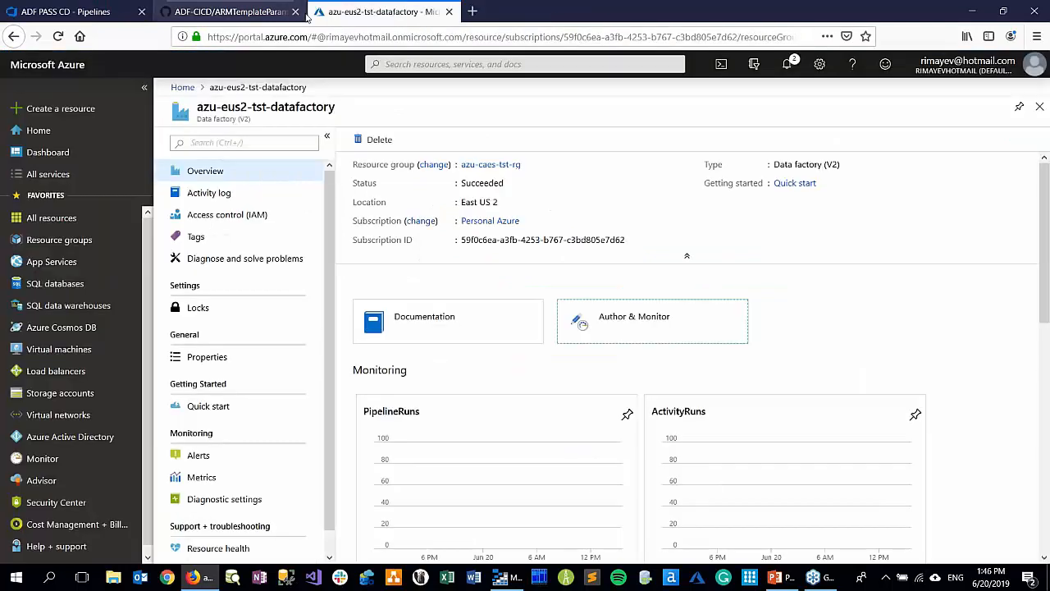
pyautogui.click(183, 88)
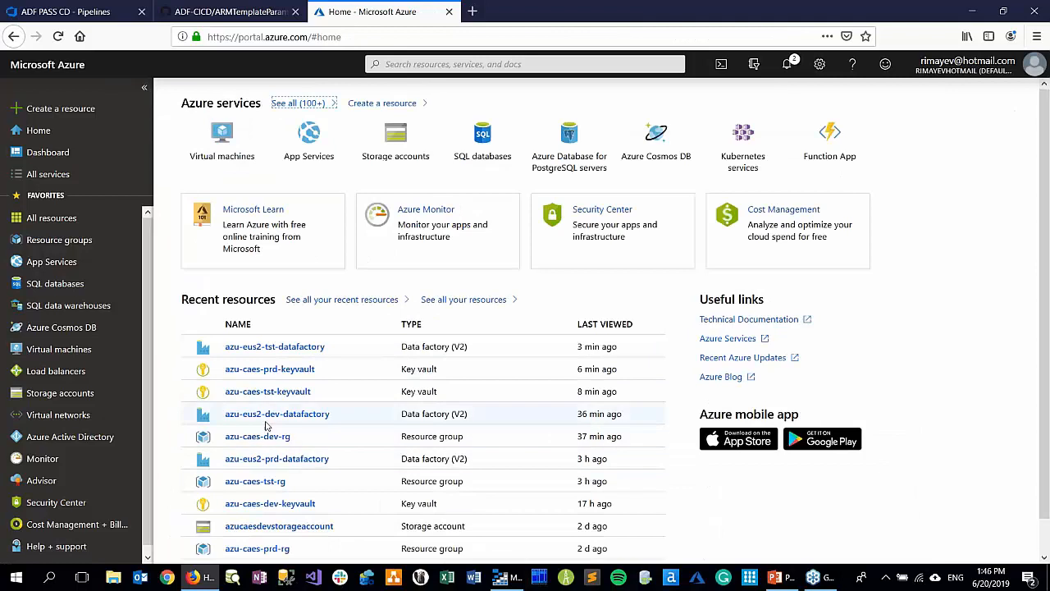
pyautogui.click(271, 416)
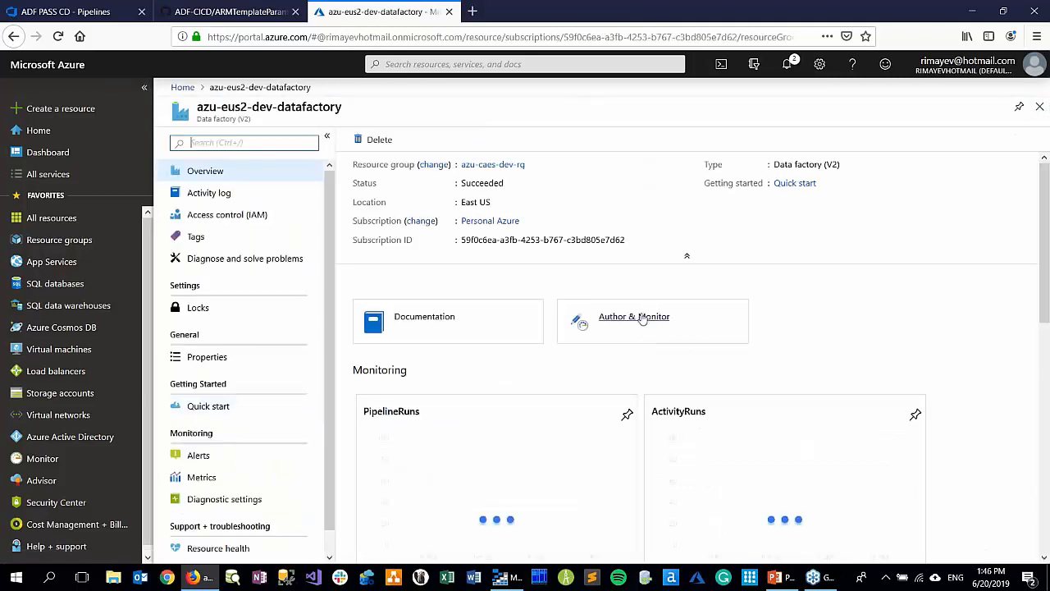
pyautogui.click(643, 318)
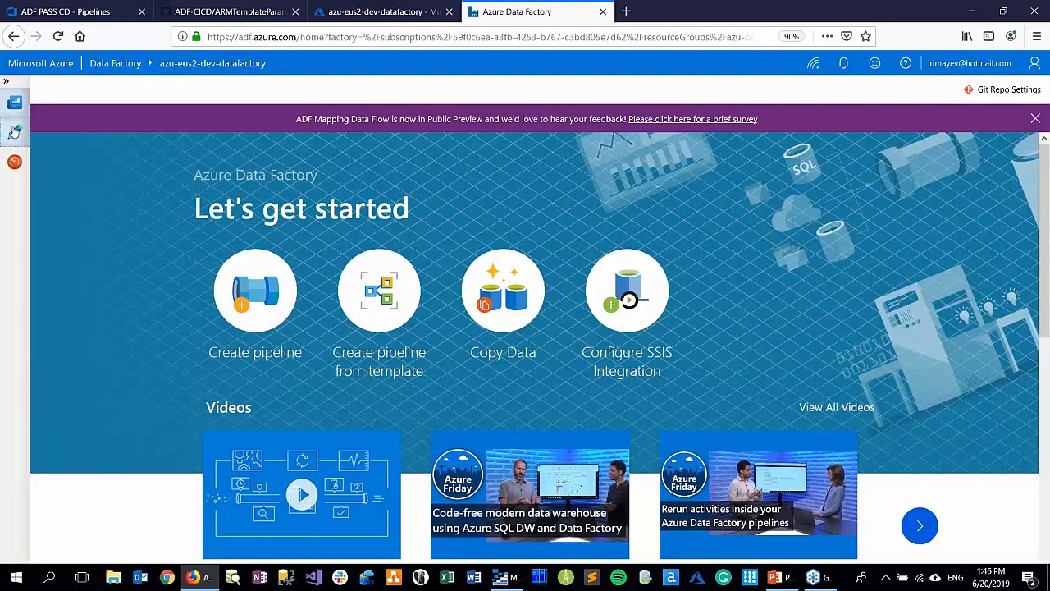
# Open the development factory's authoring workspace with the existing development branch as the working branch
pyautogui.click(15, 133)
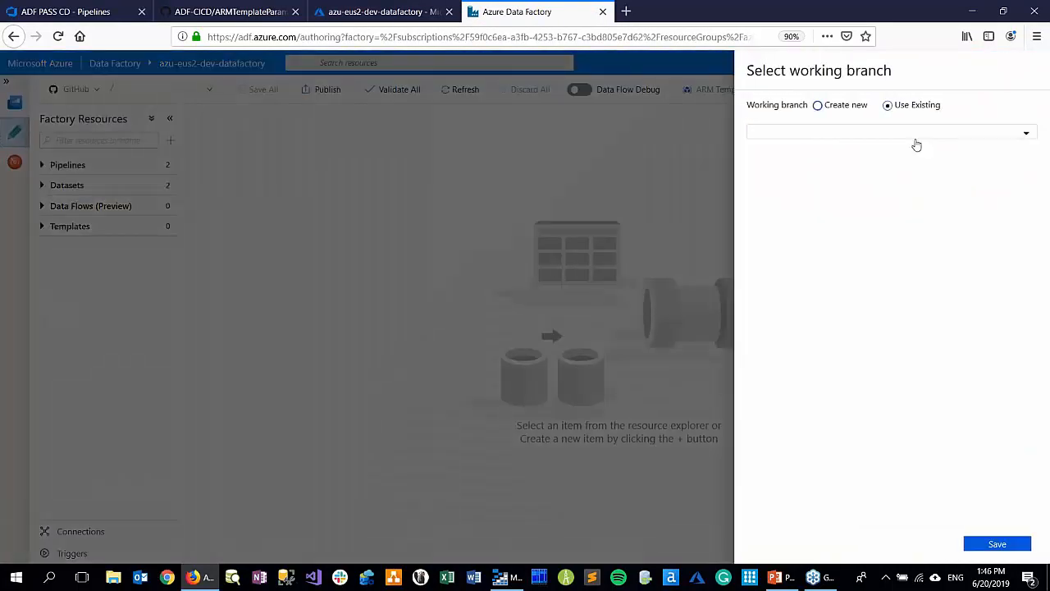
pyautogui.click(897, 135)
pyautogui.click(788, 152)
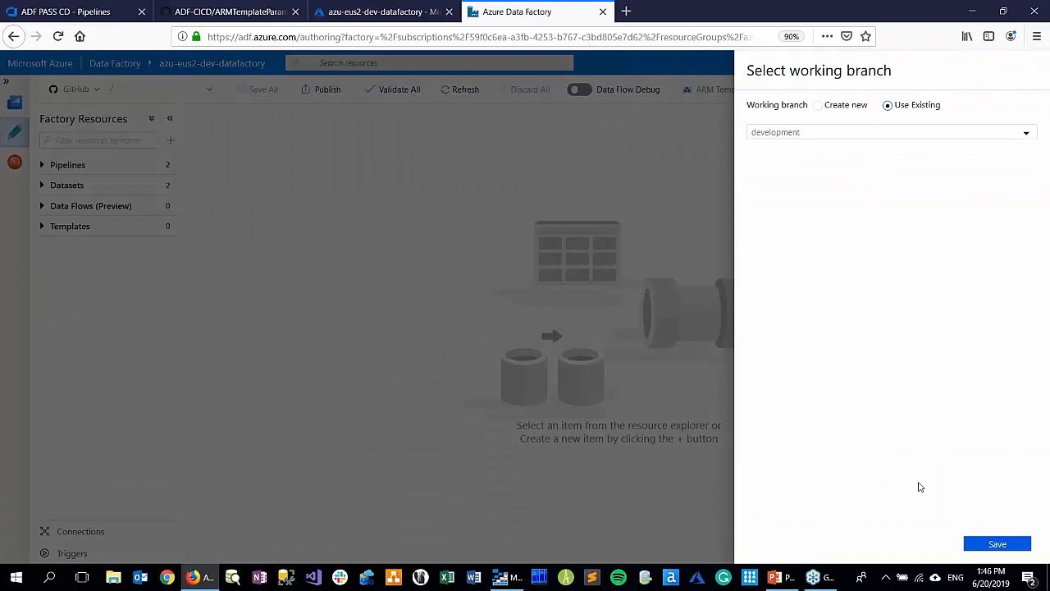
pyautogui.click(968, 544)
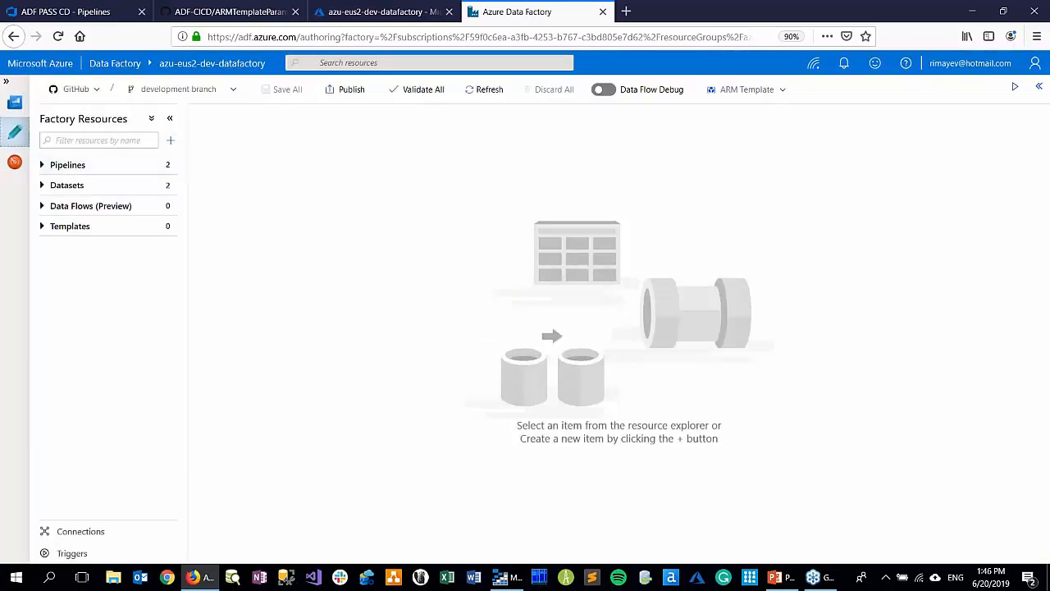
# Open ADF_PASS_pl, add a Wait activity to the canvas and connect the output of ForEachContainer to it
pyautogui.click(60, 167)
pyautogui.click(88, 187)
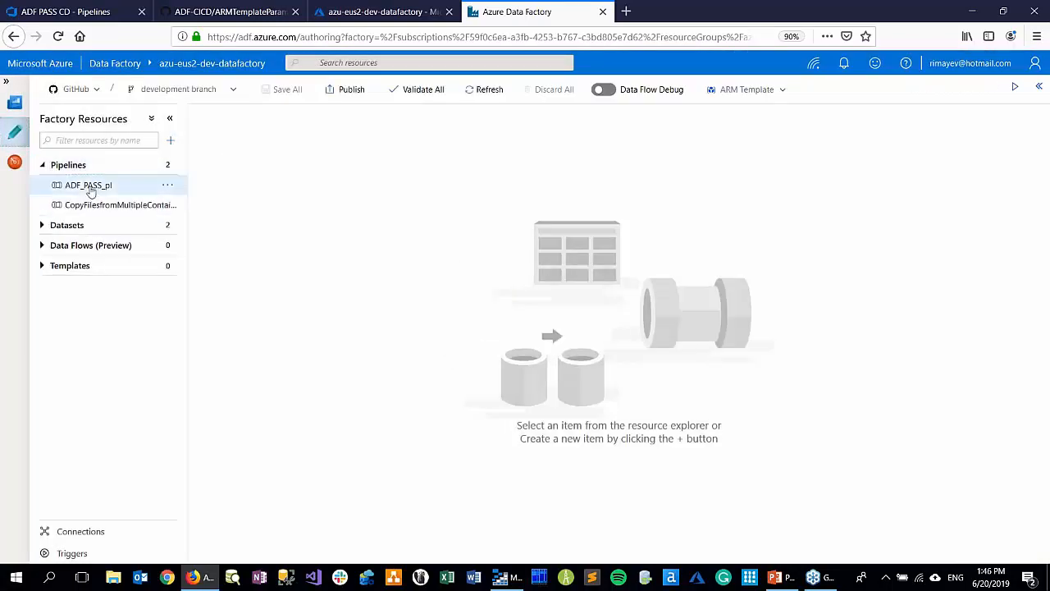
pyautogui.click(237, 159)
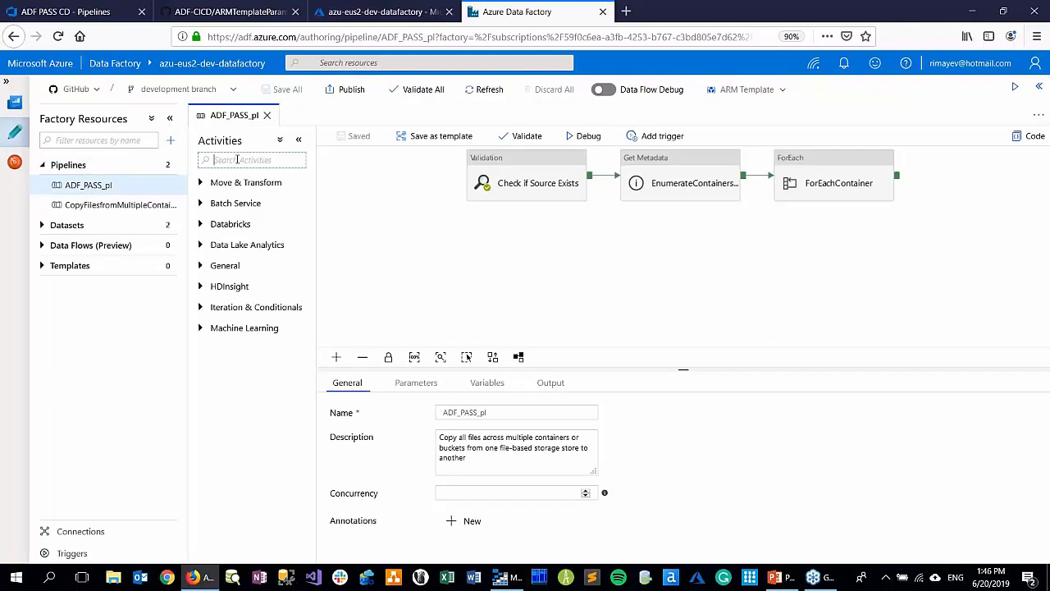
pyautogui.write('wait')
pyautogui.moveTo(218, 205); pyautogui.dragTo(891, 238)
pyautogui.moveTo(895, 173); pyautogui.dragTo(911, 251)
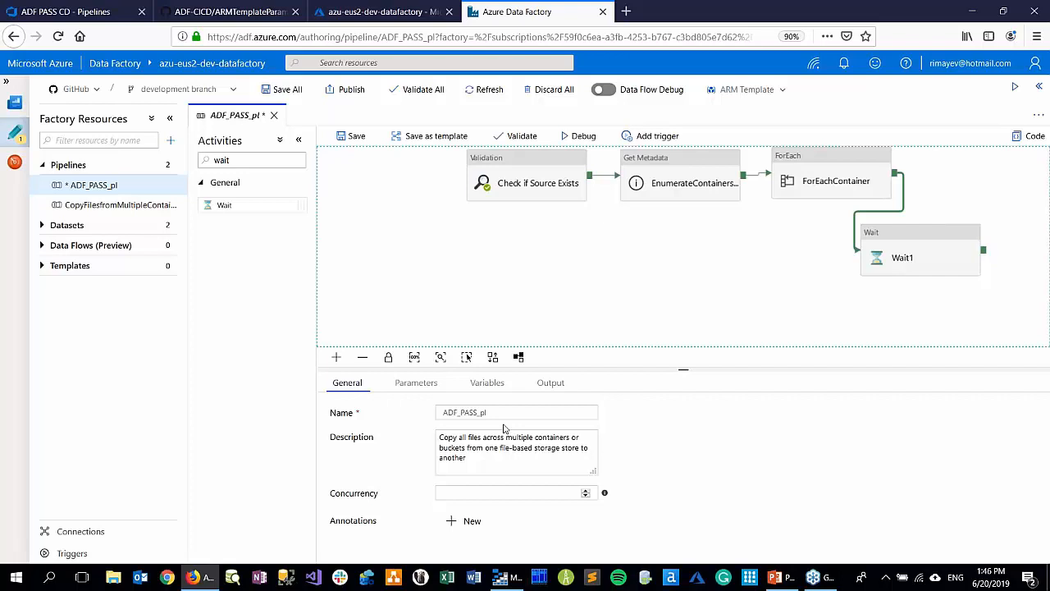
# Rename the new Wait activity as Wait 1 second, check its wait time setting and save the pipeline
pyautogui.click(923, 261)
pyautogui.click(470, 412)
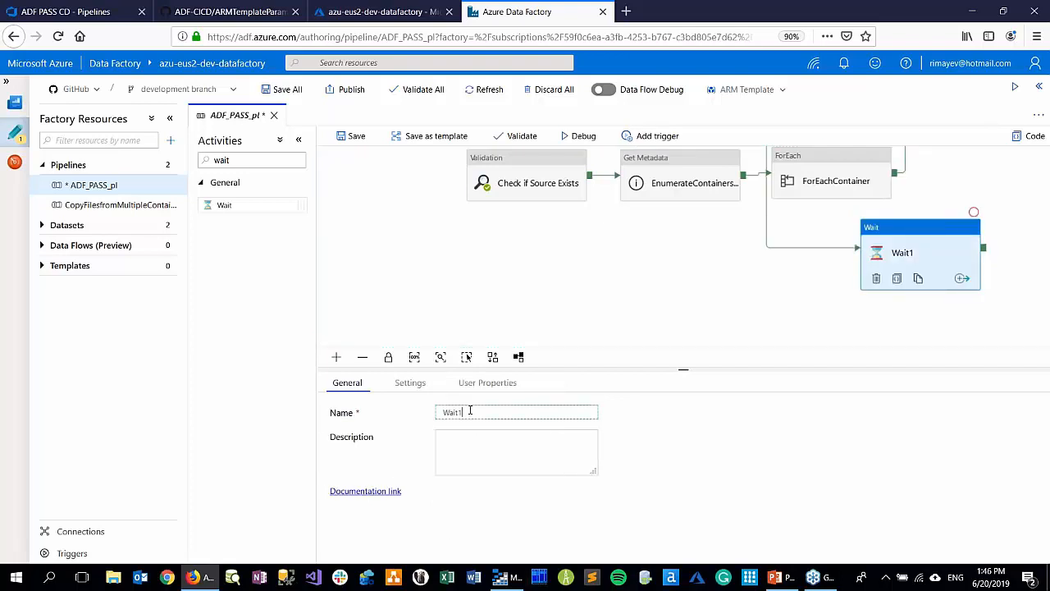
pyautogui.write('second')
pyautogui.click(407, 383)
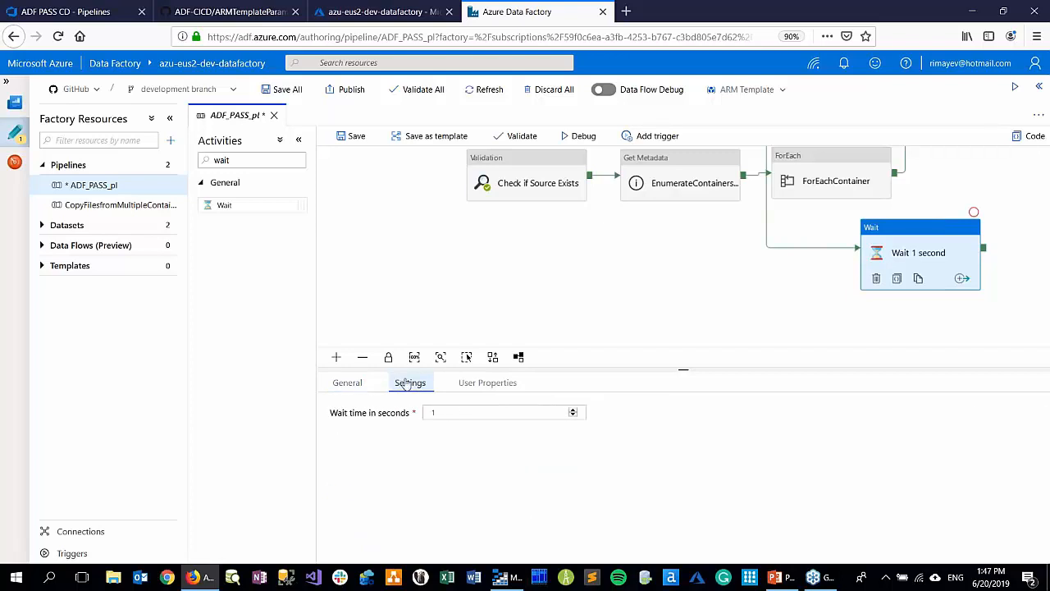
pyautogui.click(442, 280)
pyautogui.click(346, 136)
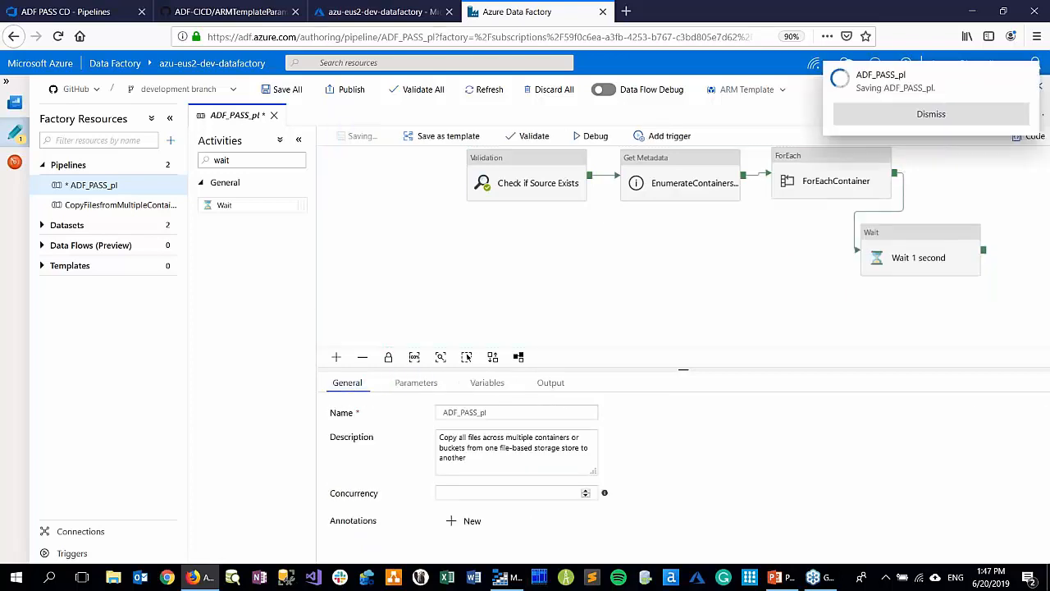
# Create a GitHub pull request from development into master for the pipeline update, merge it and return to Data Factory
pyautogui.click(234, 91)
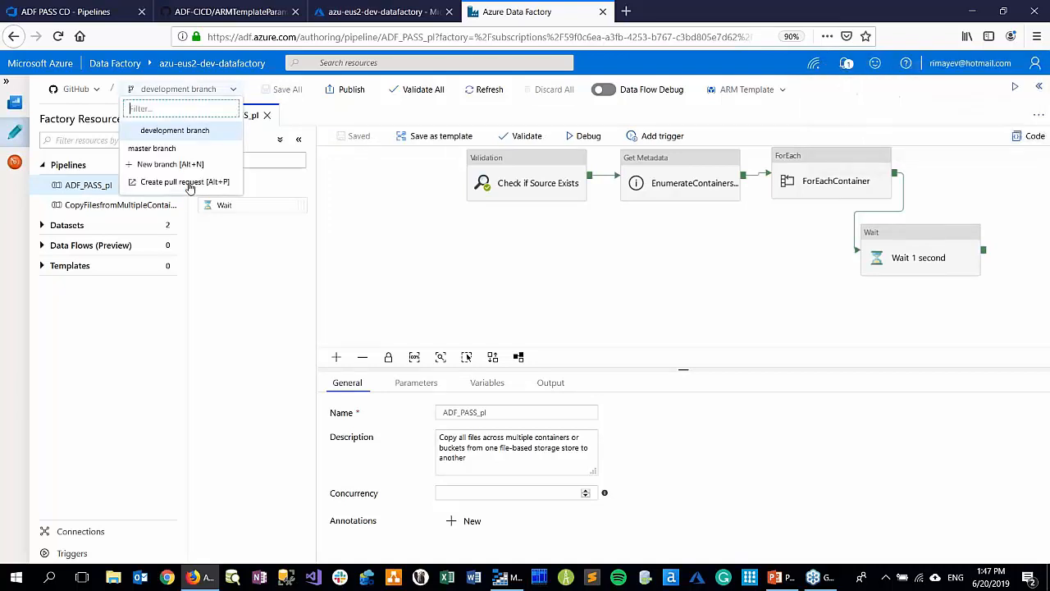
pyautogui.click(185, 182)
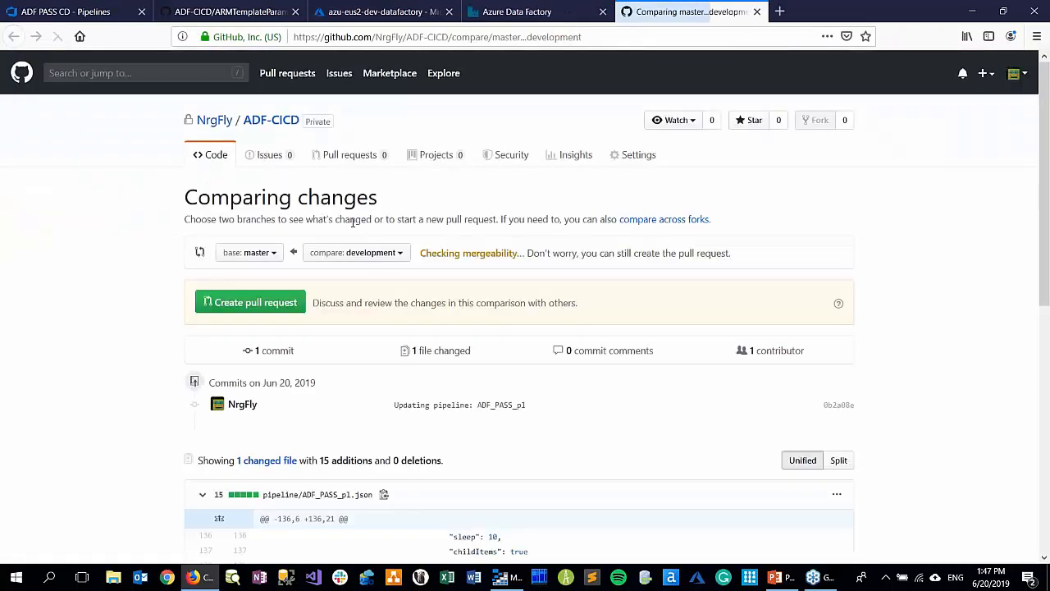
pyautogui.click(250, 300)
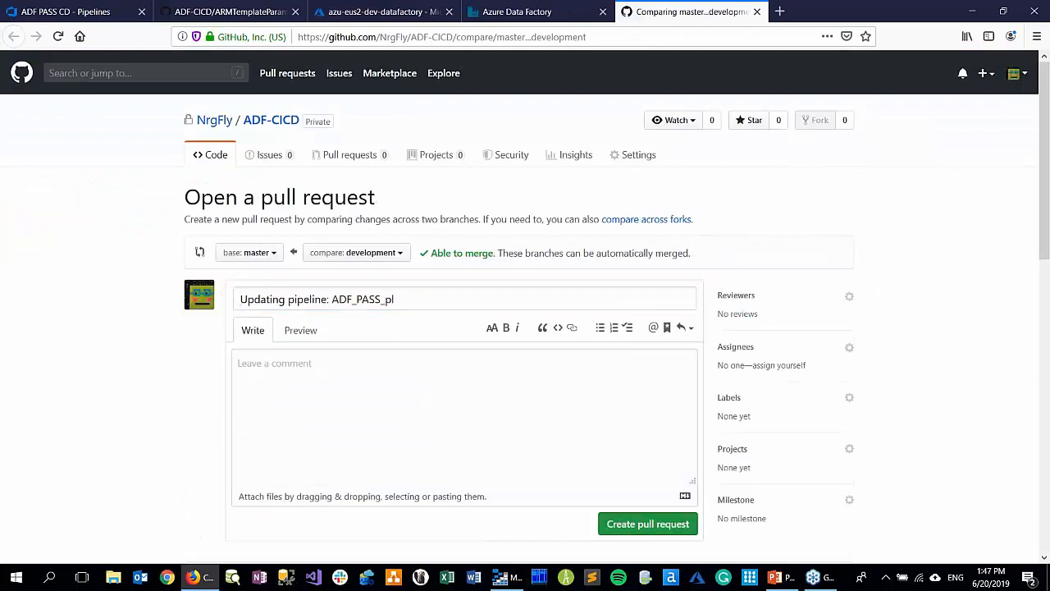
pyautogui.click(645, 525)
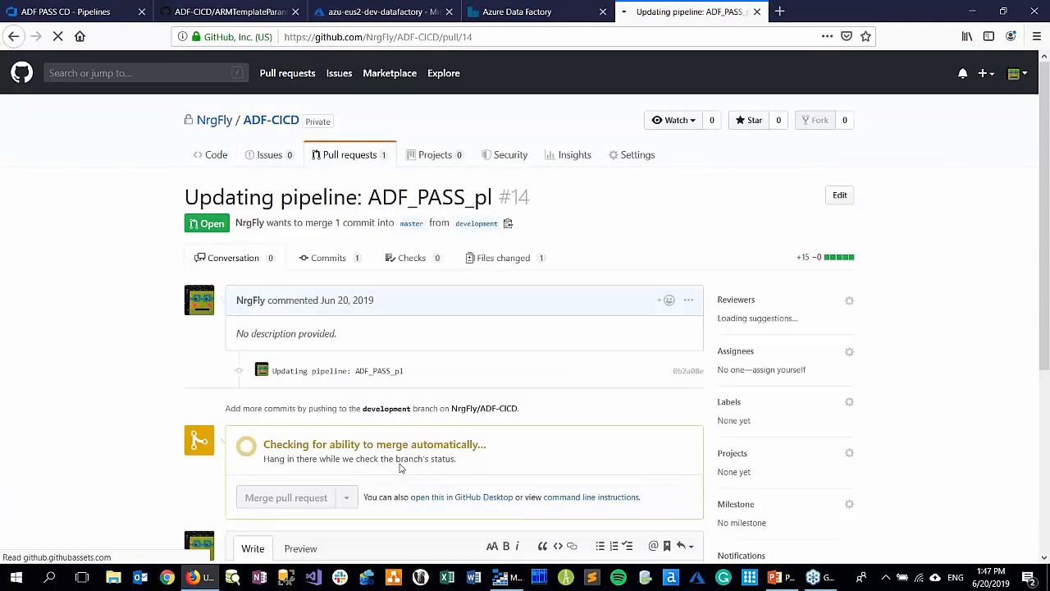
pyautogui.scroll(-3, 256, 434)
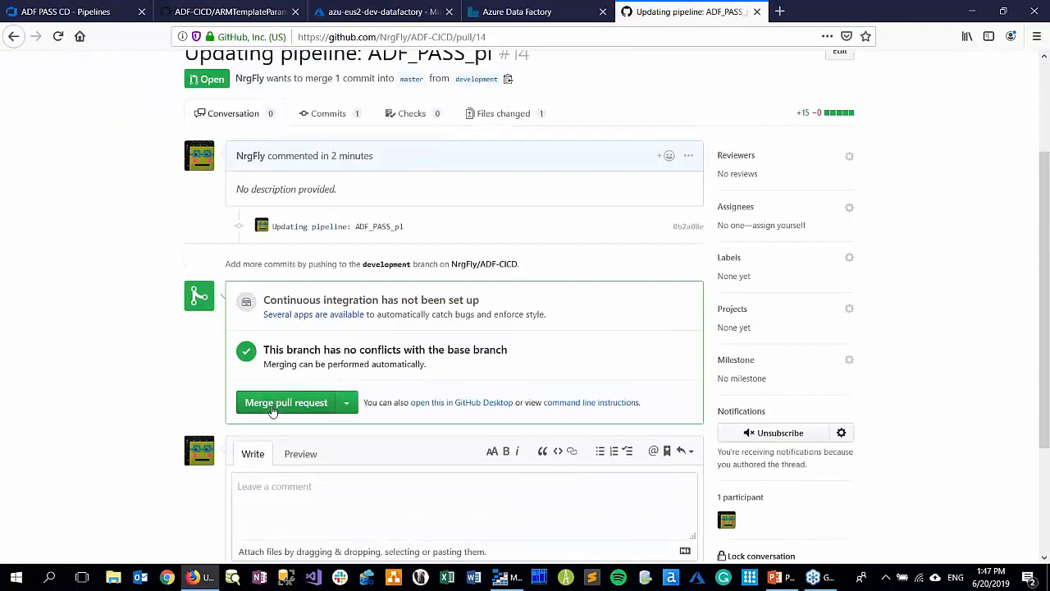
pyautogui.click(268, 404)
pyautogui.click(273, 392)
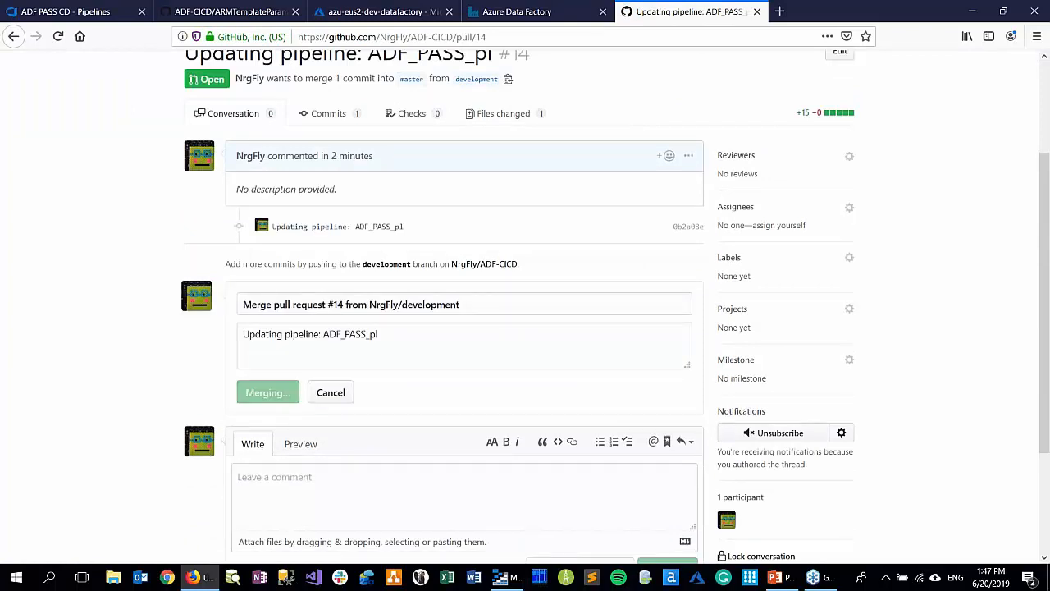
pyautogui.click(756, 12)
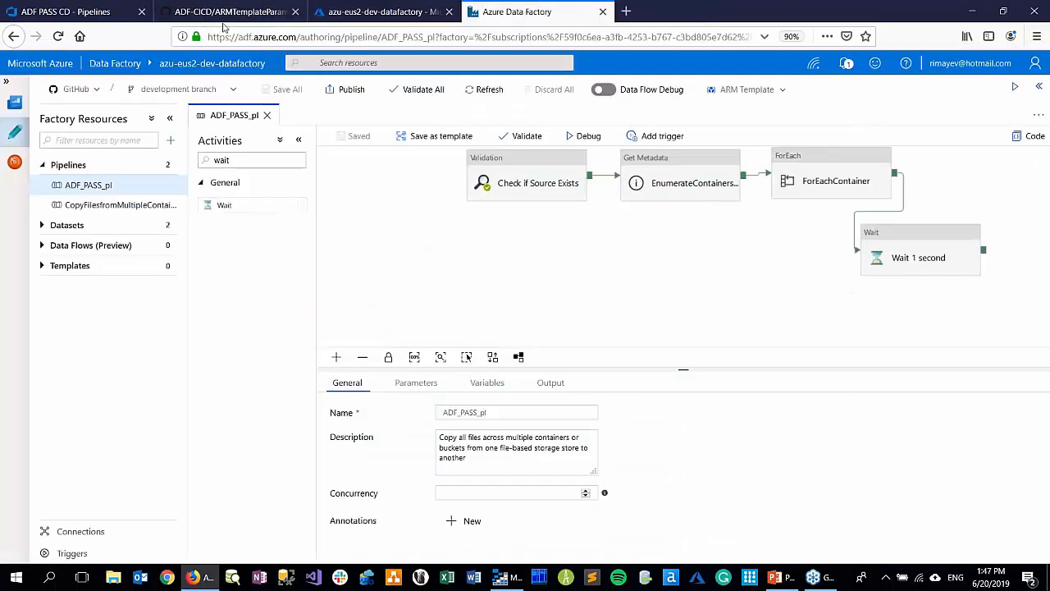
# Switch to the master branch, publish the pending ADF_PASS_pl change to adf_publish and dismiss the notifications
pyautogui.click(223, 90)
pyautogui.click(156, 147)
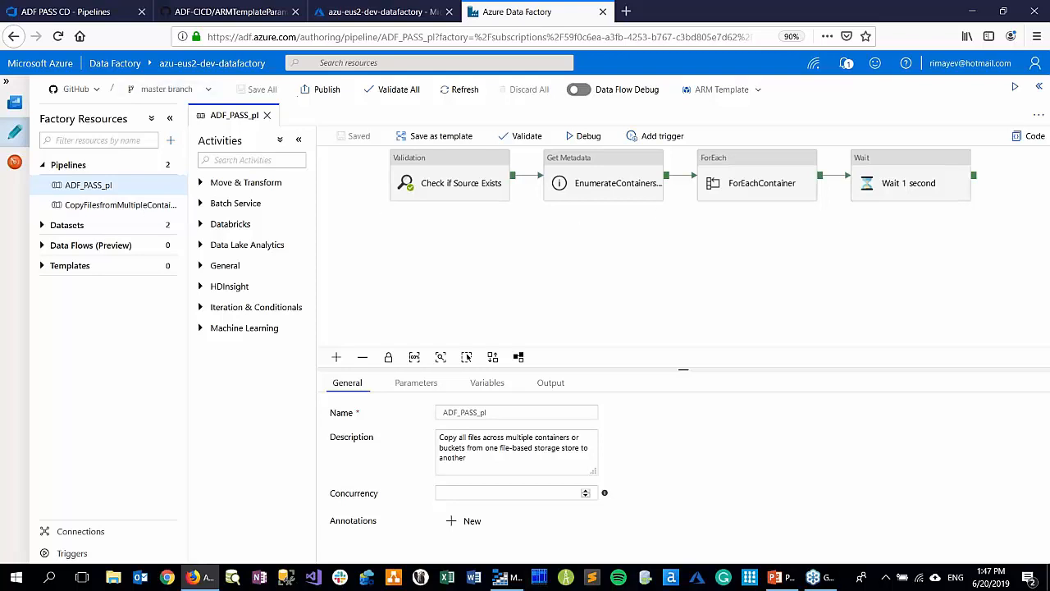
pyautogui.click(325, 92)
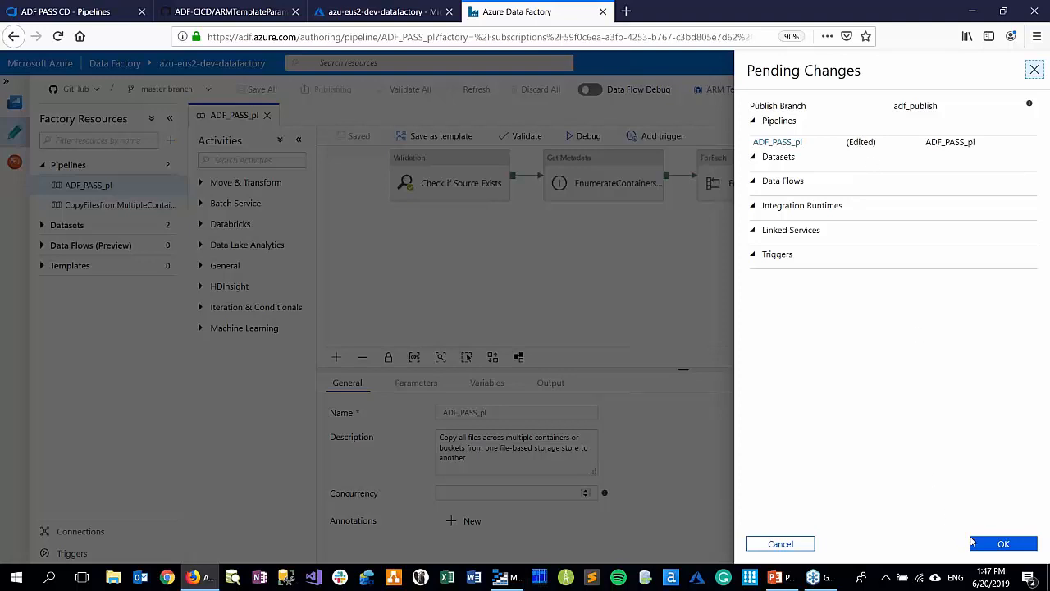
pyautogui.click(981, 547)
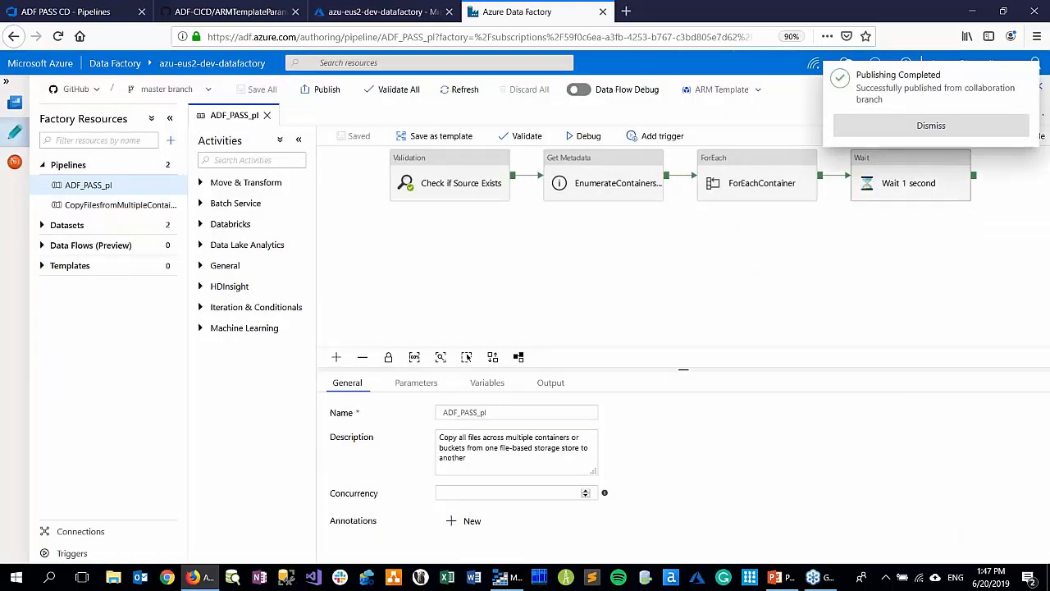
pyautogui.click(932, 127)
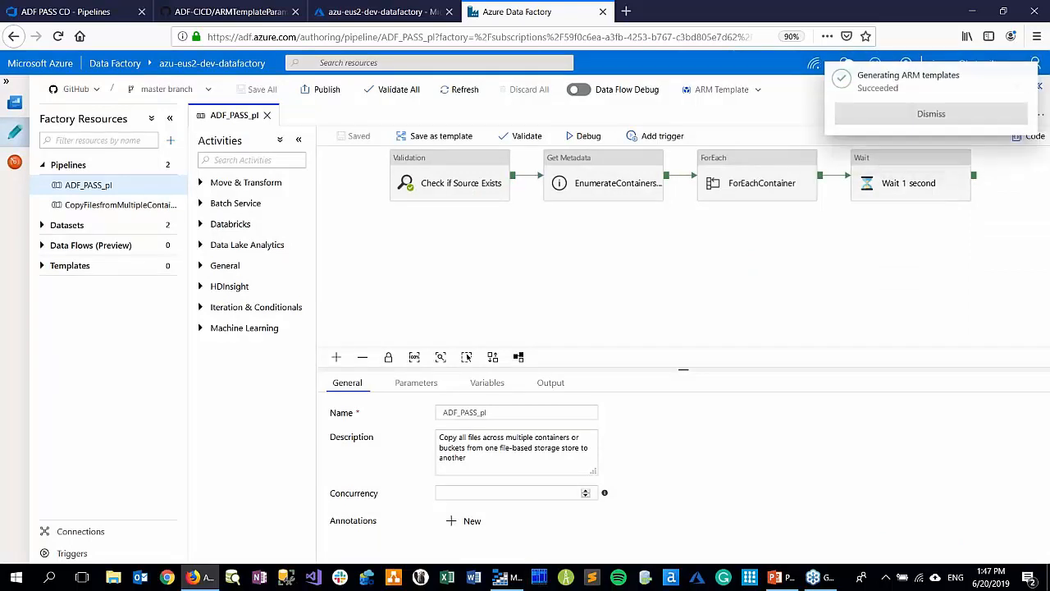
pyautogui.click(922, 124)
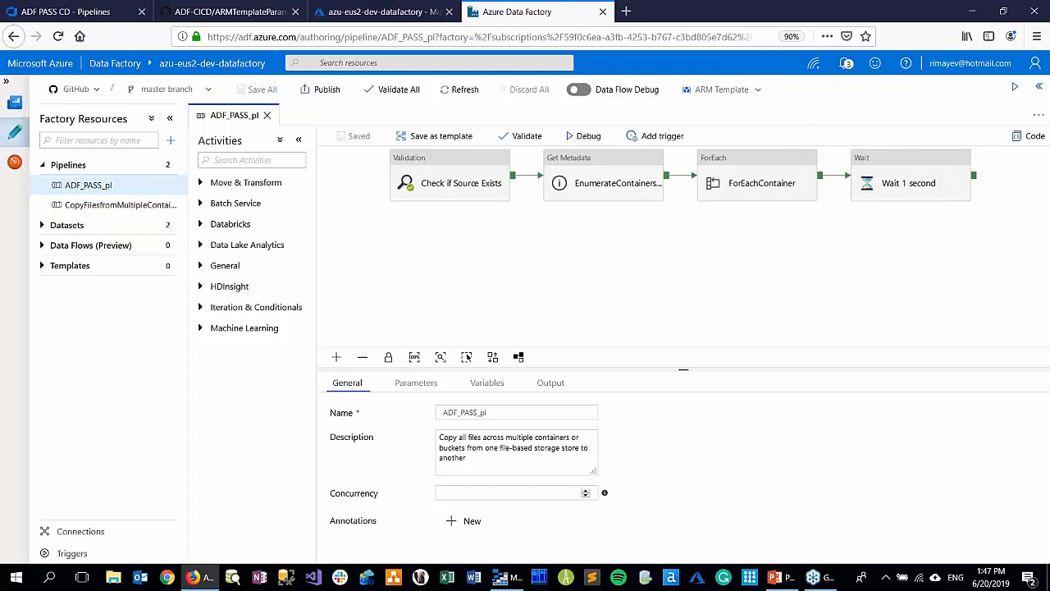
# Switch to the Azure DevOps page, list the ADF PASS CD releases and open Release-2 to check its stages
pyautogui.click(217, 12)
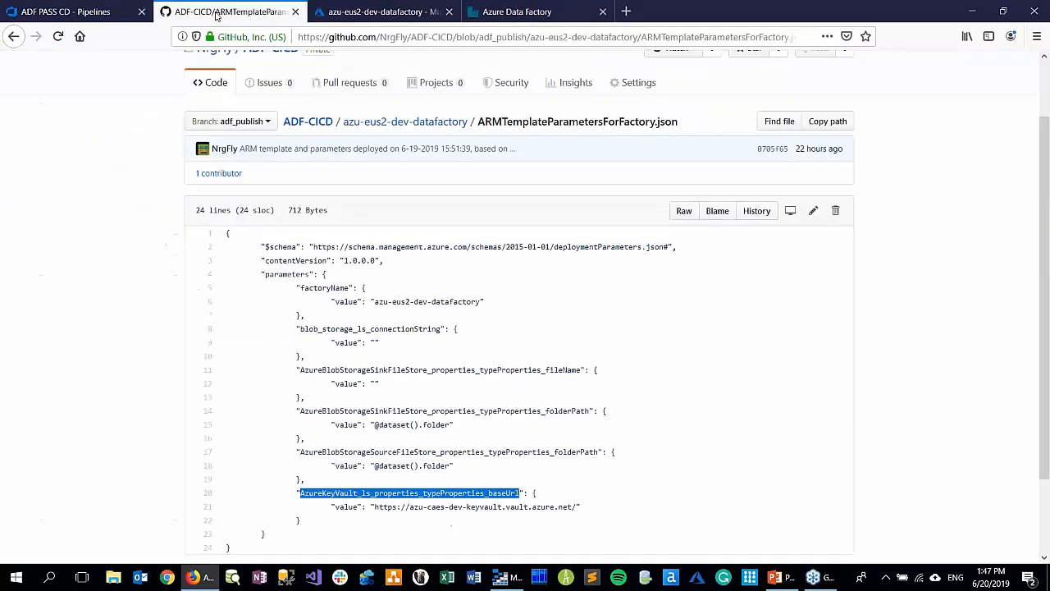
pyautogui.click(80, 14)
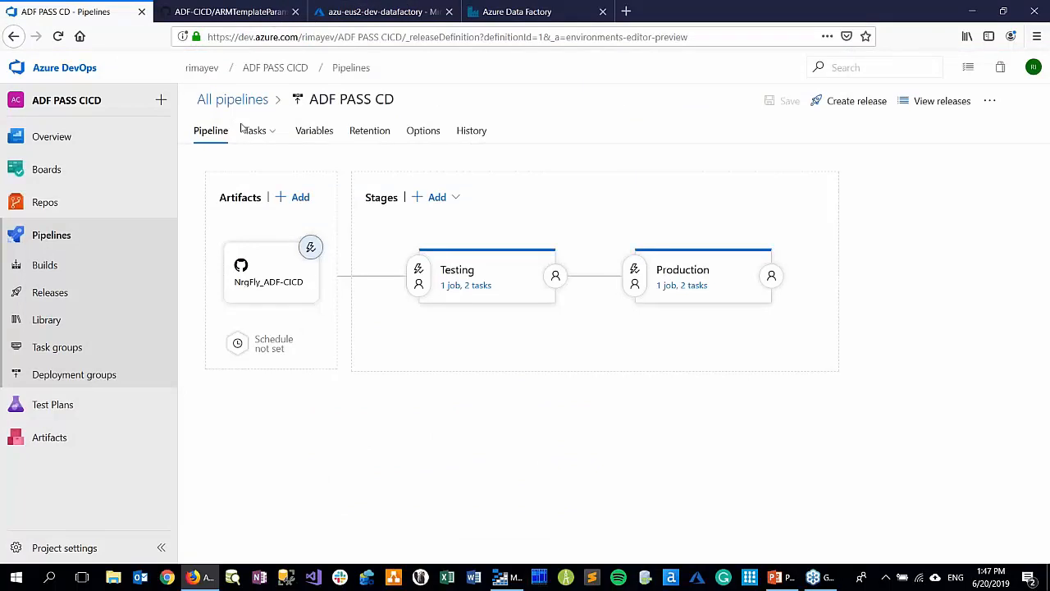
pyautogui.click(47, 293)
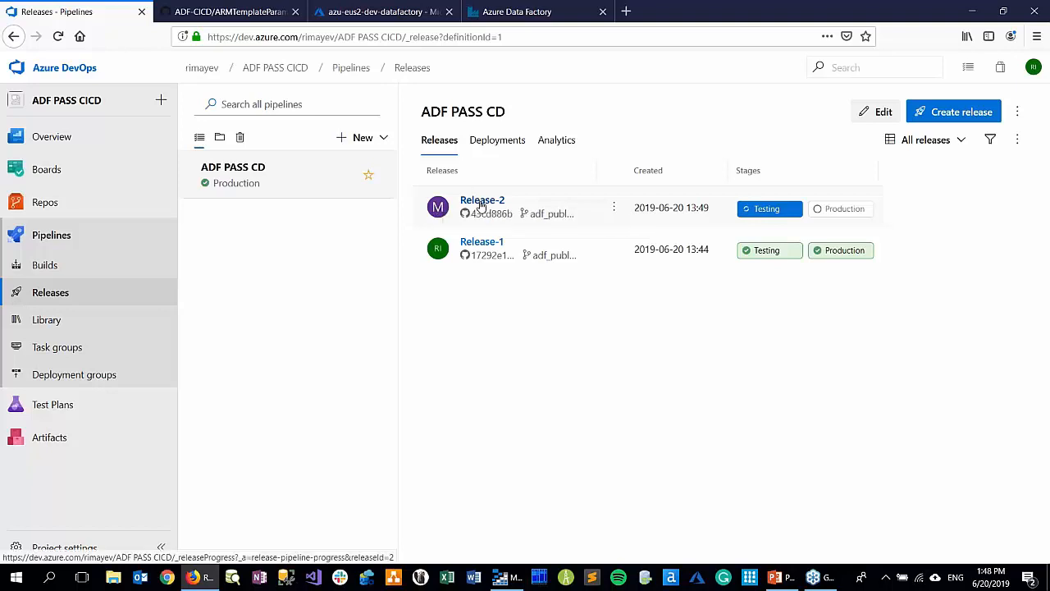
pyautogui.click(482, 202)
pyautogui.click(14, 35)
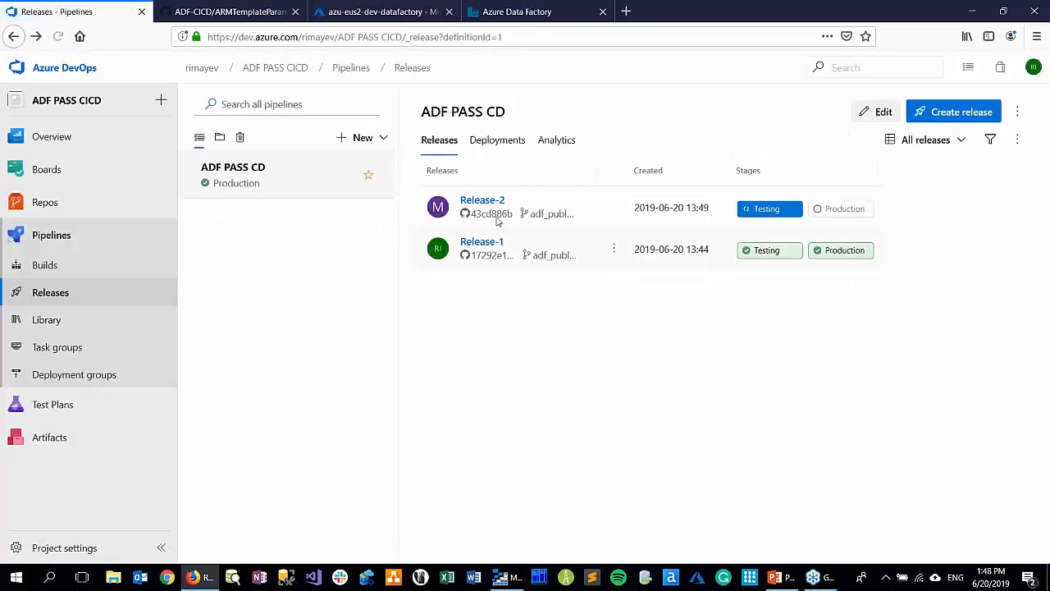
pyautogui.click(476, 203)
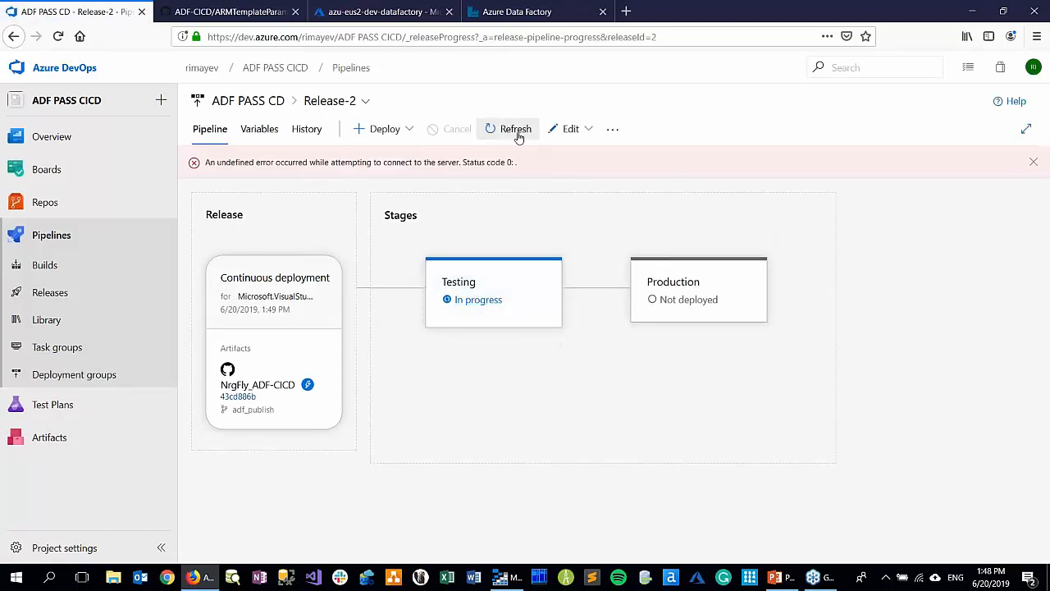
# Recheck the Testing and Production stage progress of Release-2 by reopening it several times, ending on the ADF PASS CD release list
pyautogui.click(340, 102)
pyautogui.click(261, 101)
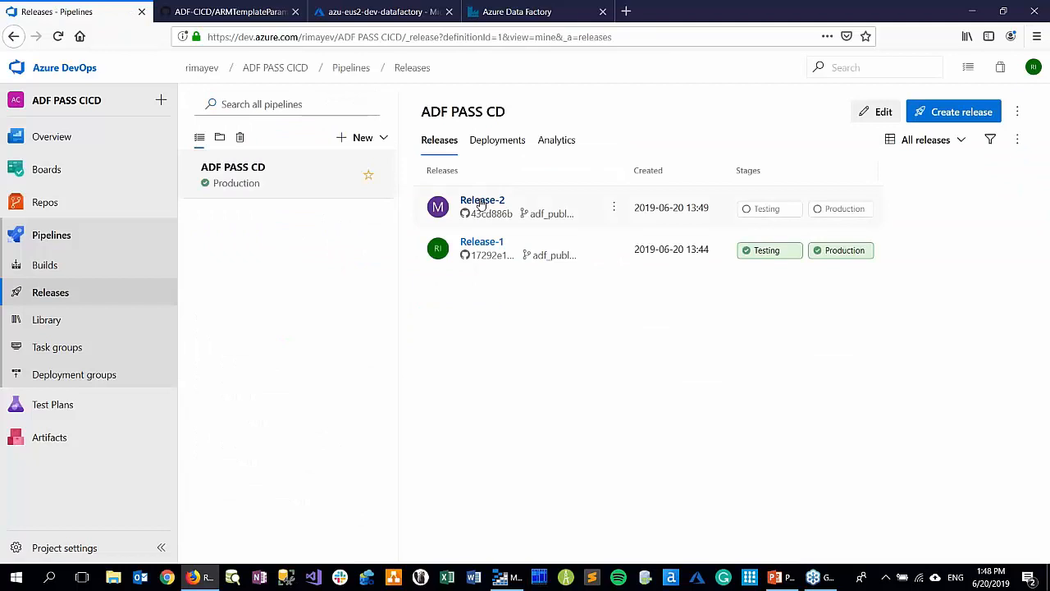
pyautogui.click(482, 203)
pyautogui.moveTo(465, 316)
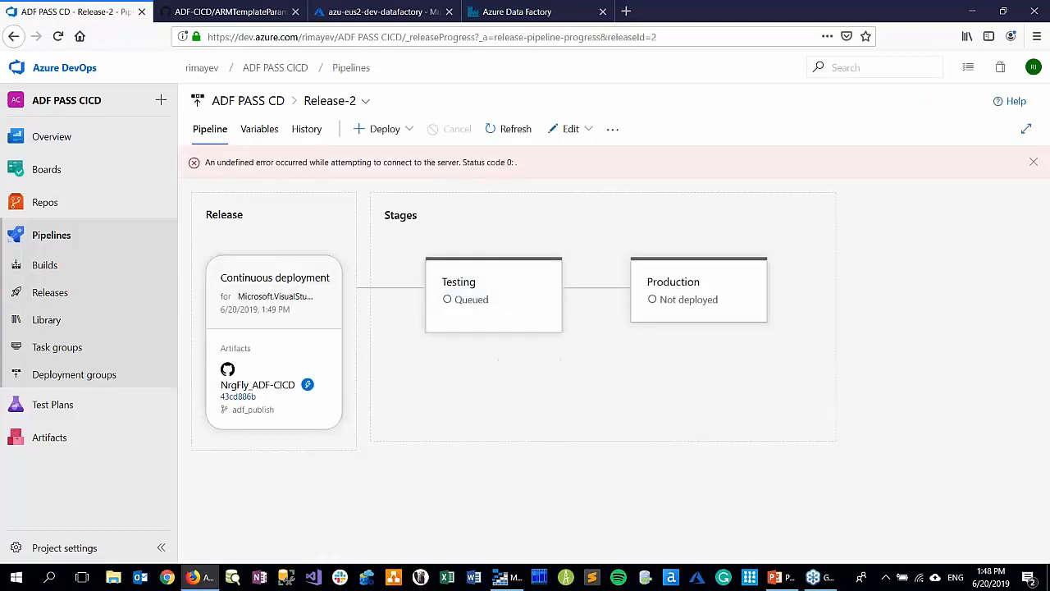
pyautogui.click(274, 100)
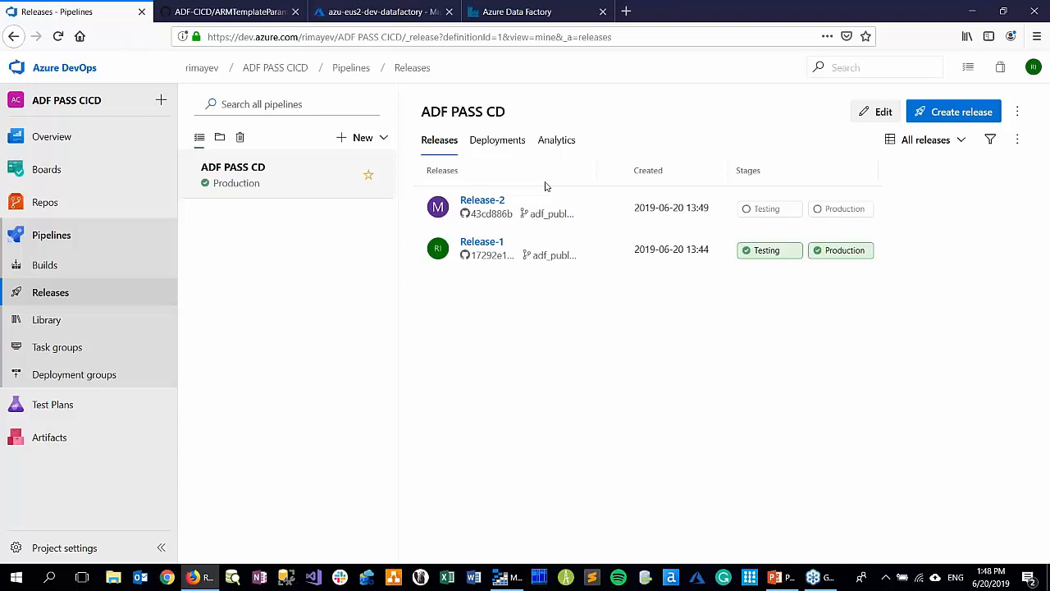
pyautogui.click(484, 204)
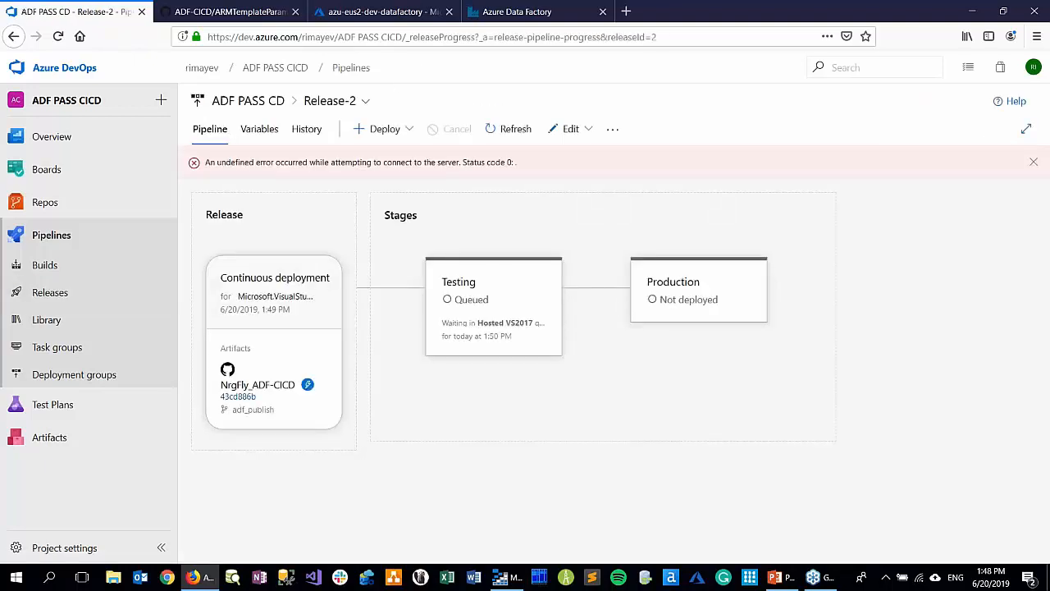
pyautogui.moveTo(462, 335)
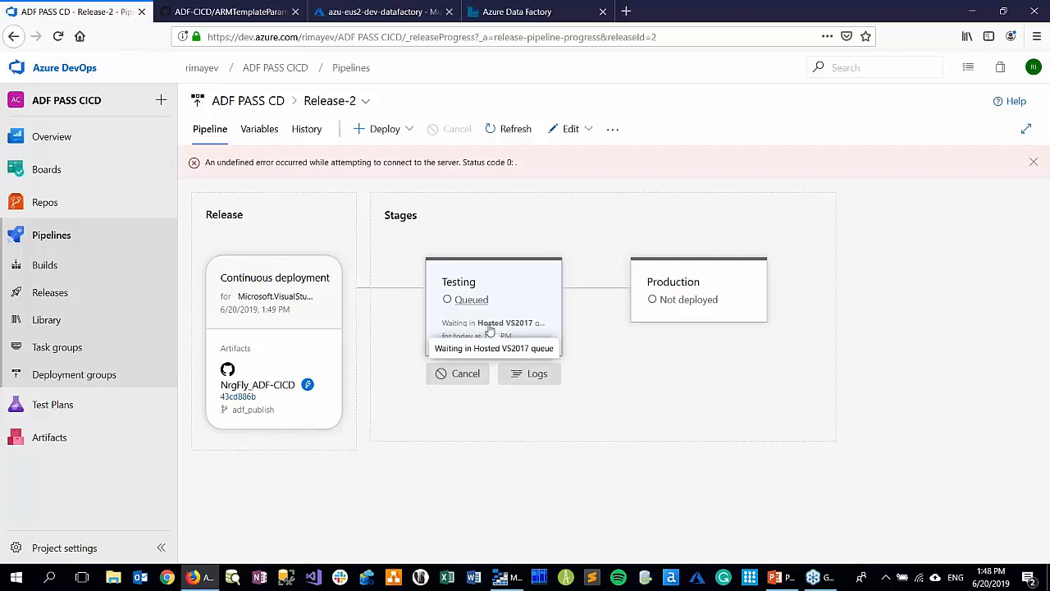
pyautogui.click(274, 103)
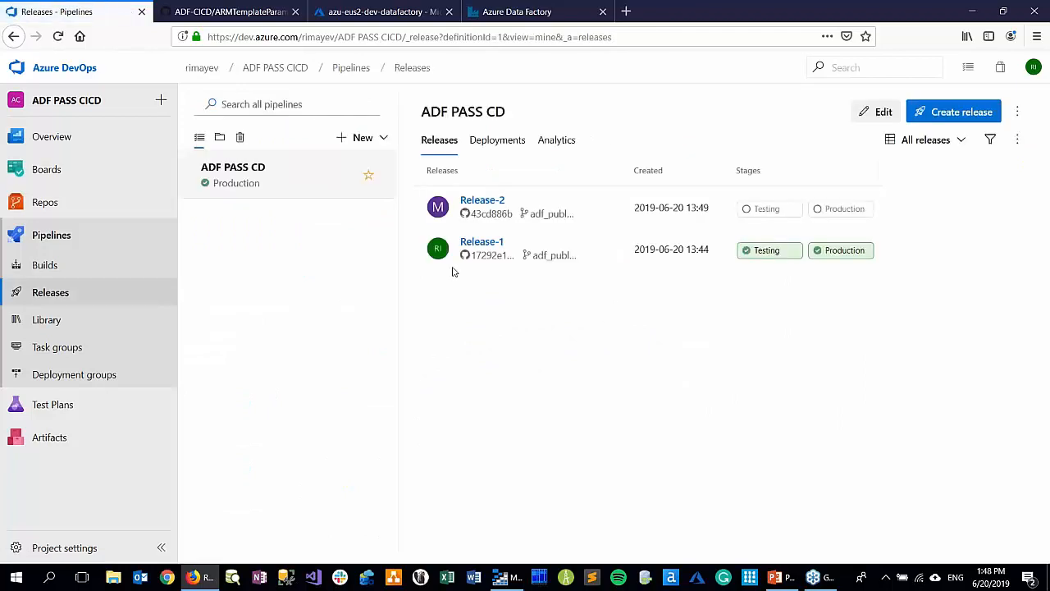
pyautogui.click(479, 205)
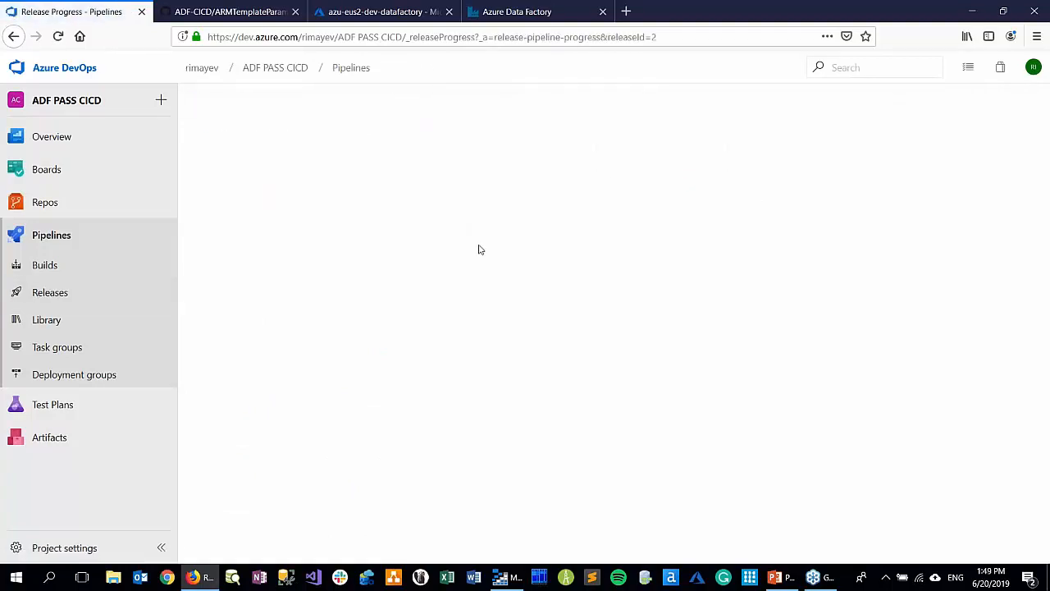
pyautogui.click(63, 296)
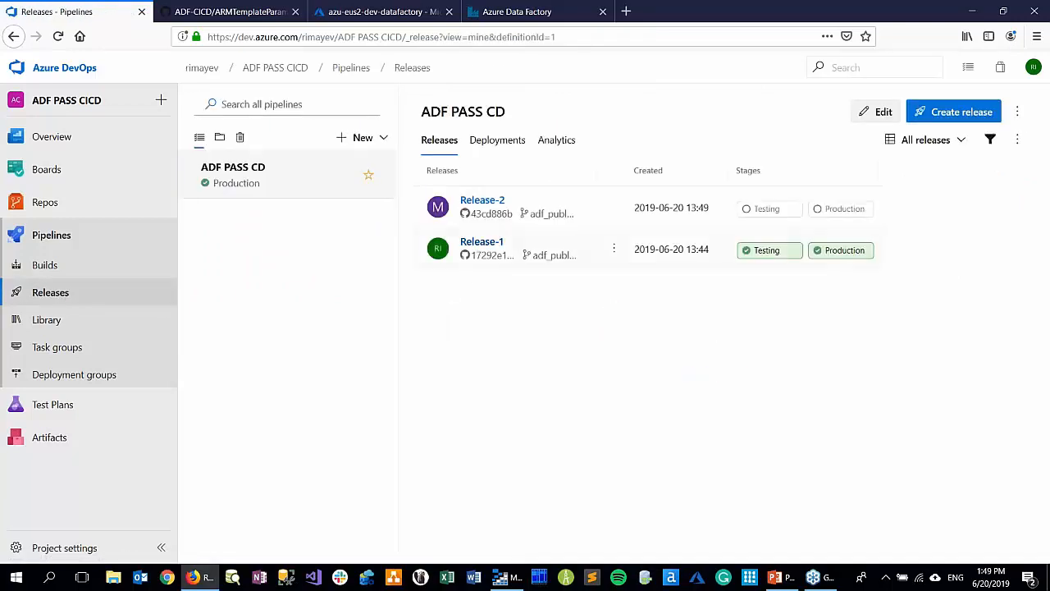
pyautogui.click(480, 203)
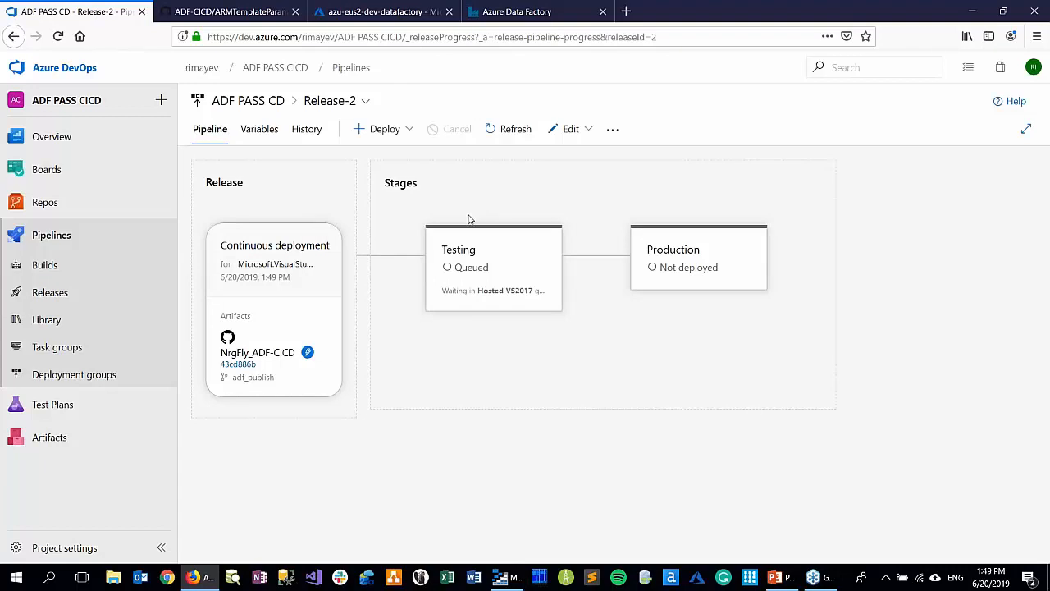
pyautogui.click(261, 105)
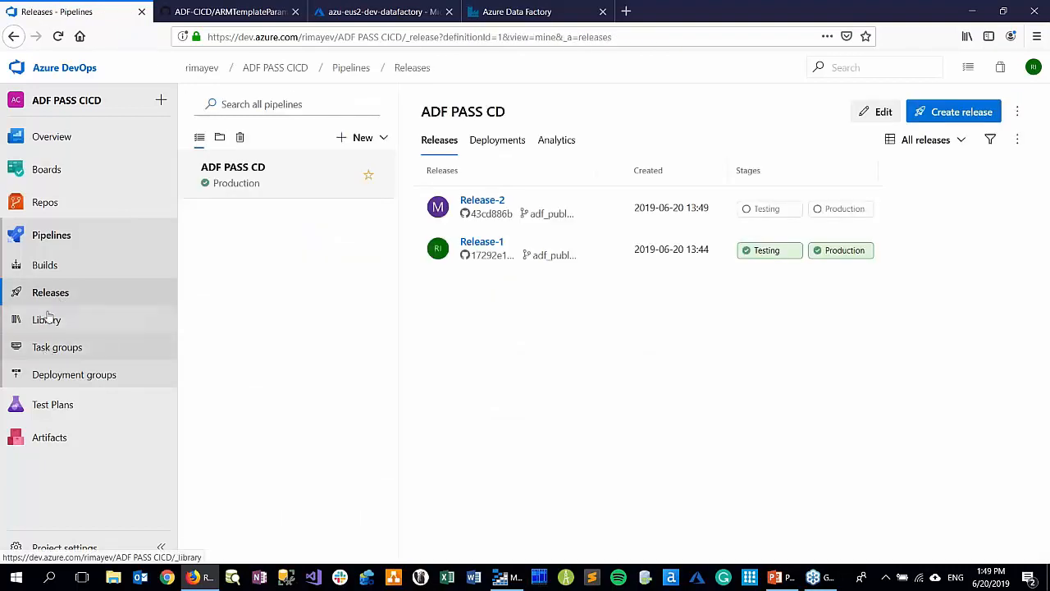
# Go to the organization's project list, open ADF CICD Project and view the release history of its ADF CD pipeline
pyautogui.click(201, 69)
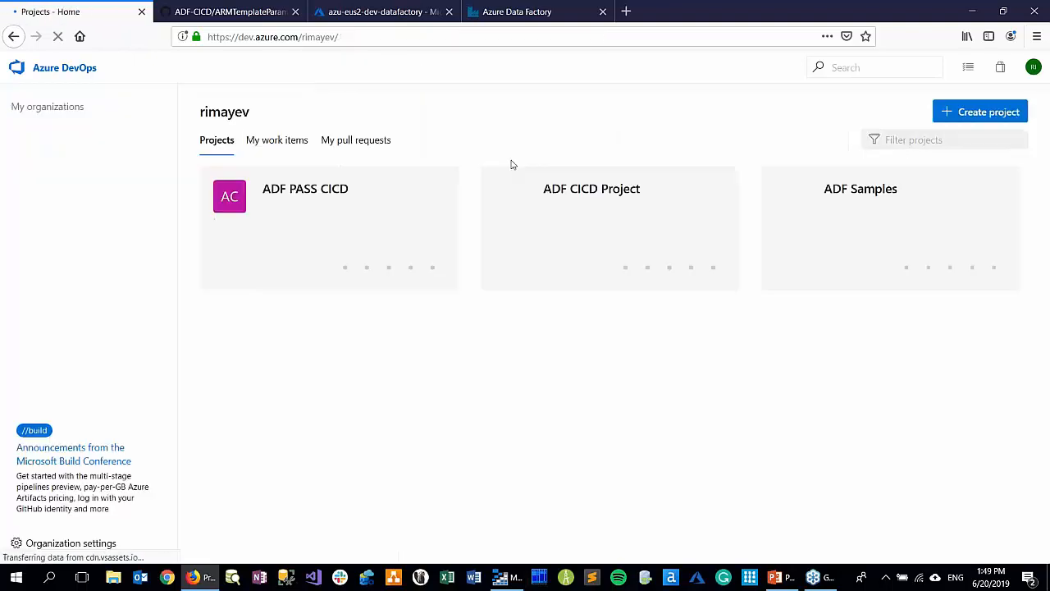
pyautogui.click(562, 214)
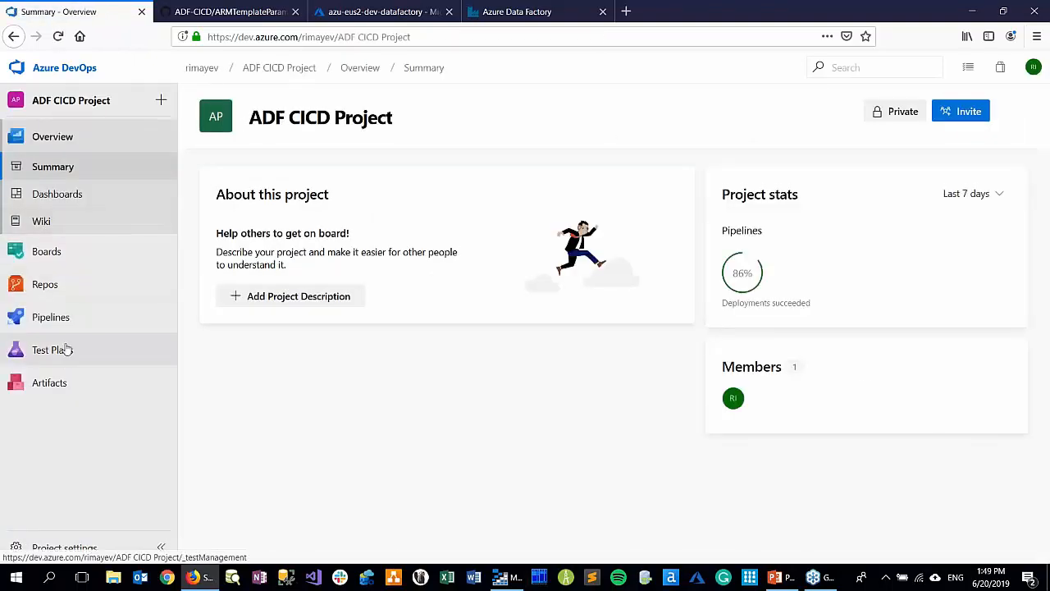
pyautogui.click(66, 317)
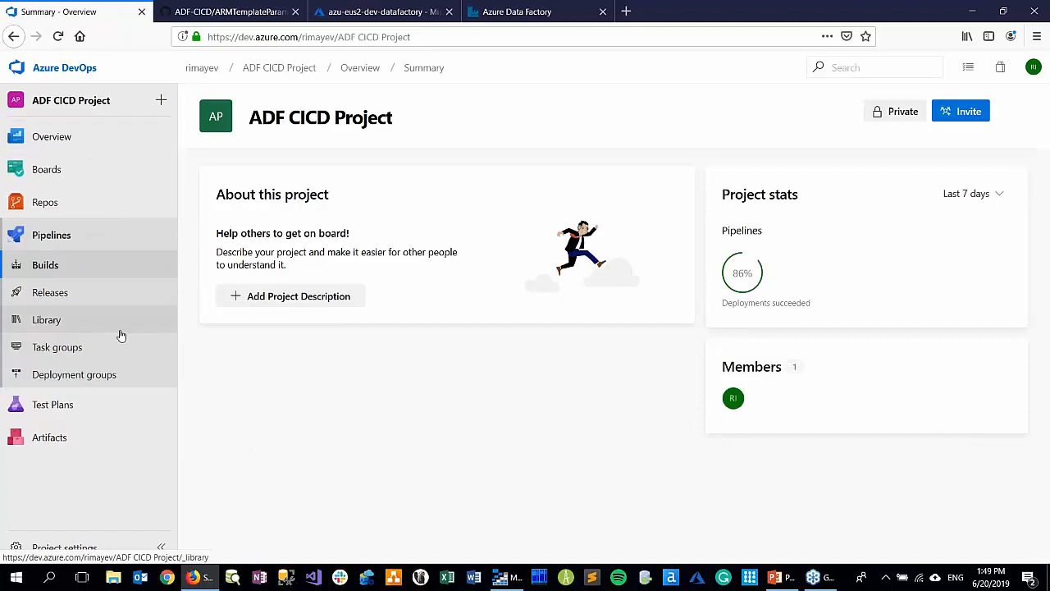
pyautogui.click(76, 297)
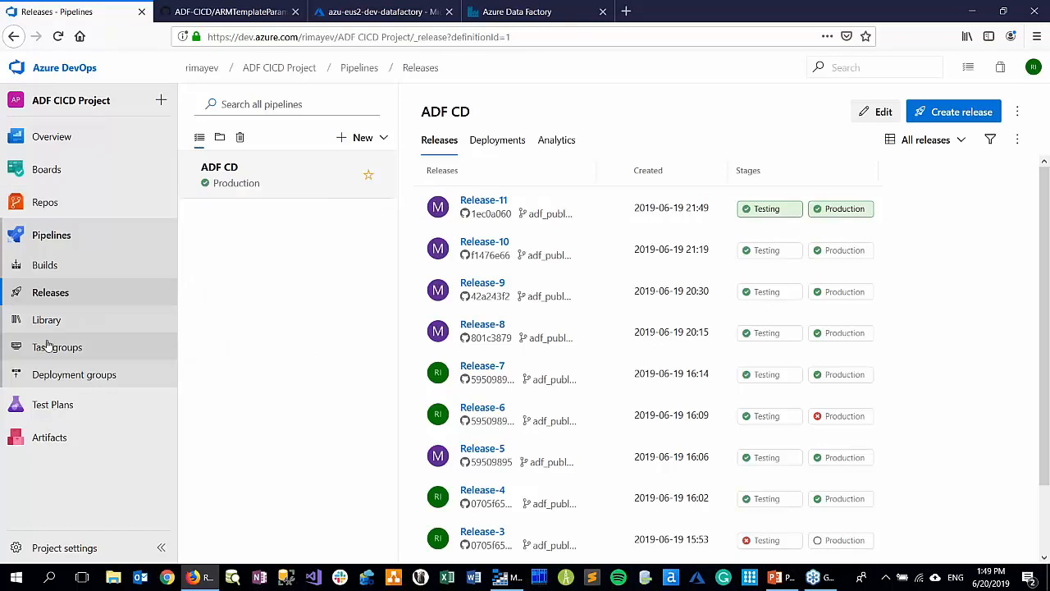
# Switch to the PowerPoint presentation and show slide 11 on the ADF code change, followed by slide 12 with the session plan
pyautogui.click(783, 579)
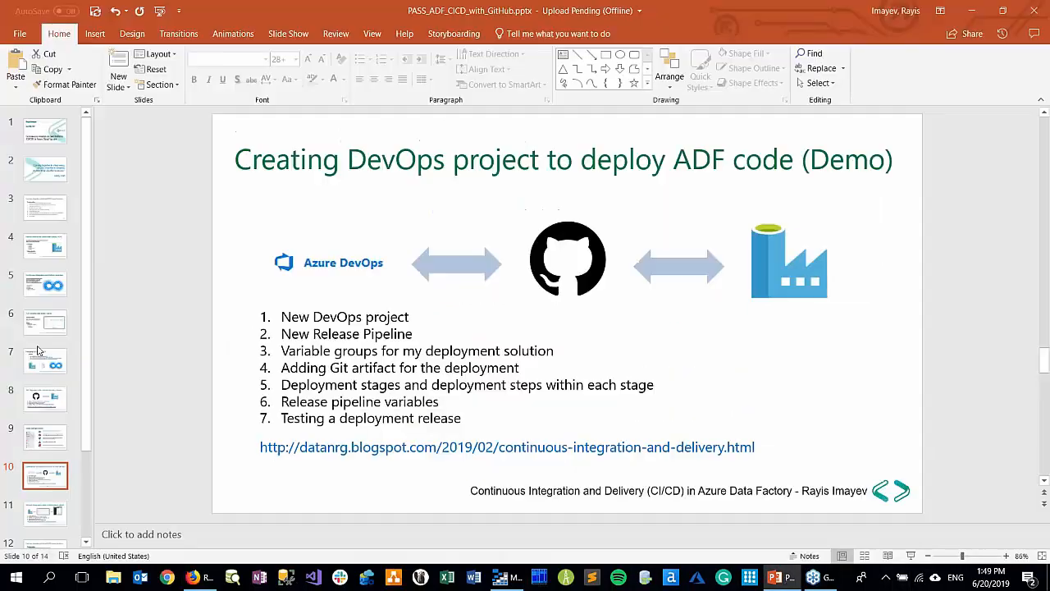
pyautogui.click(50, 515)
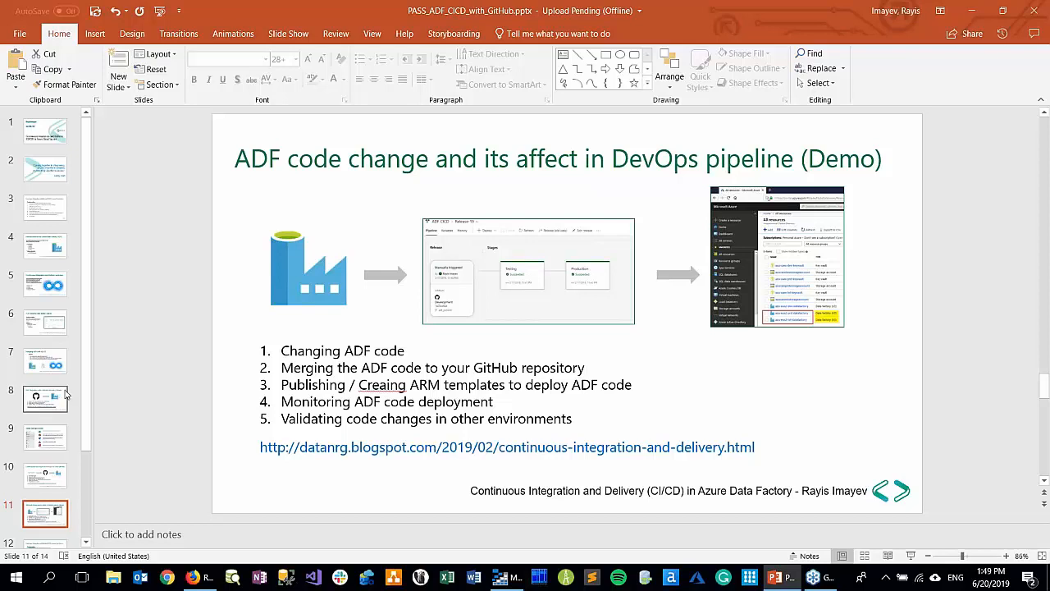
pyautogui.scroll(-2, 85, 457)
pyautogui.scroll(-1, 85, 457)
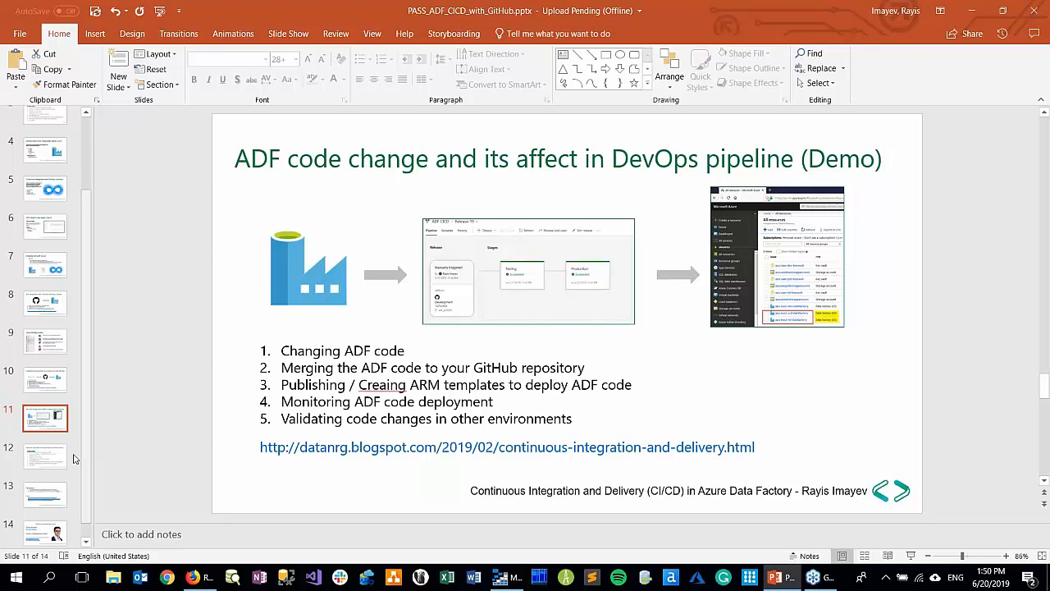
pyautogui.click(52, 461)
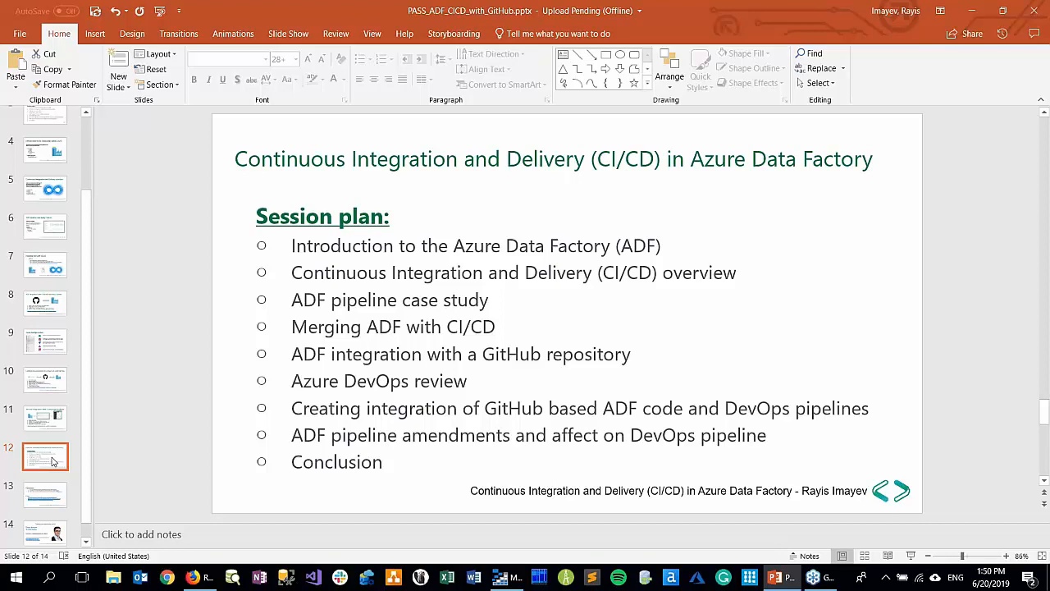
# Return to Azure DevOps in the browser, check Release-2 in the ADF PASS CICD project and go back to its release list
pyautogui.click(203, 579)
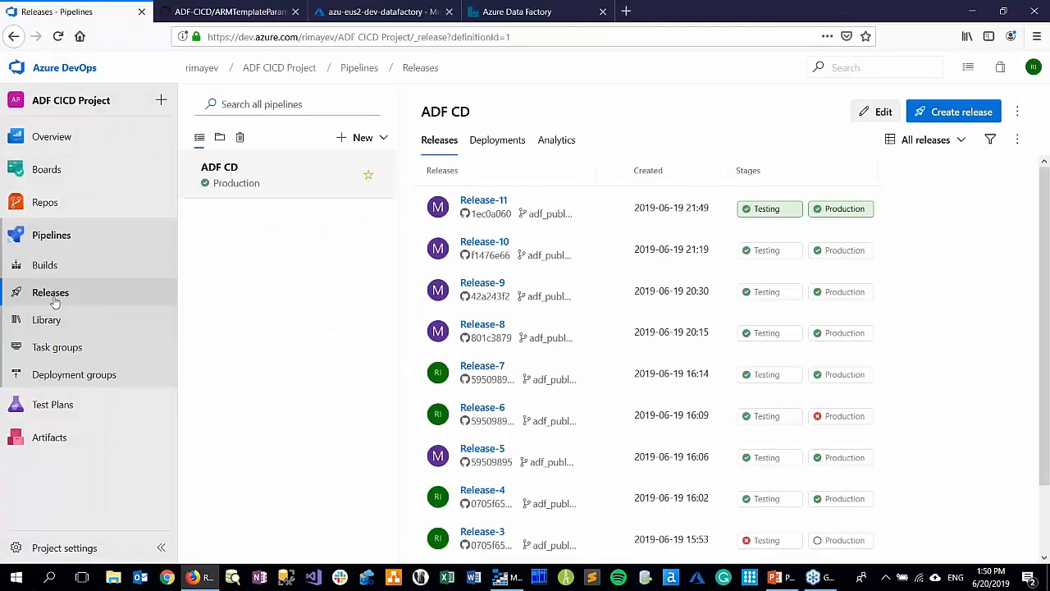
pyautogui.click(203, 69)
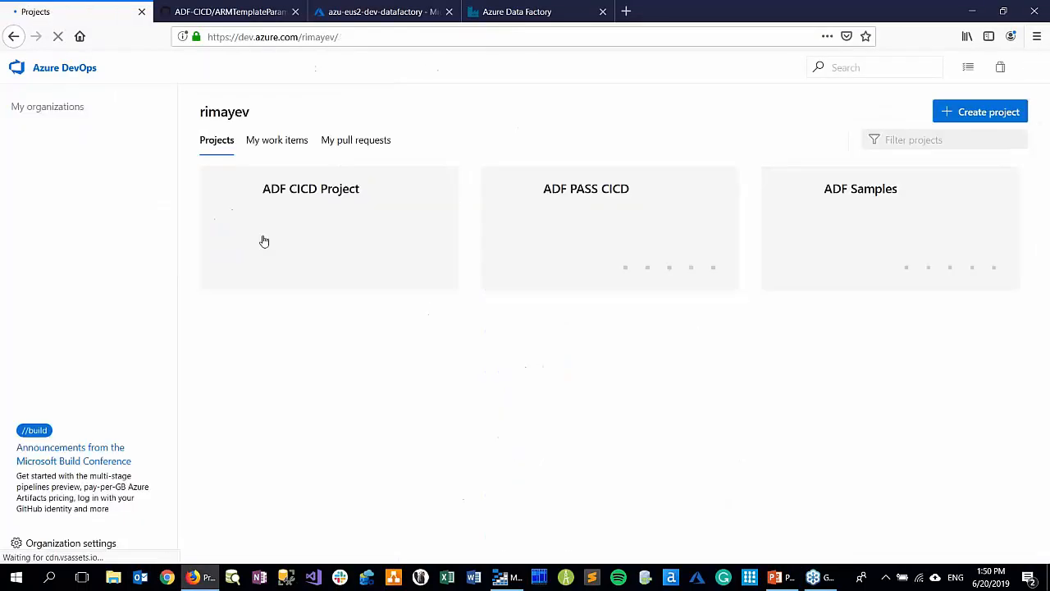
pyautogui.click(580, 209)
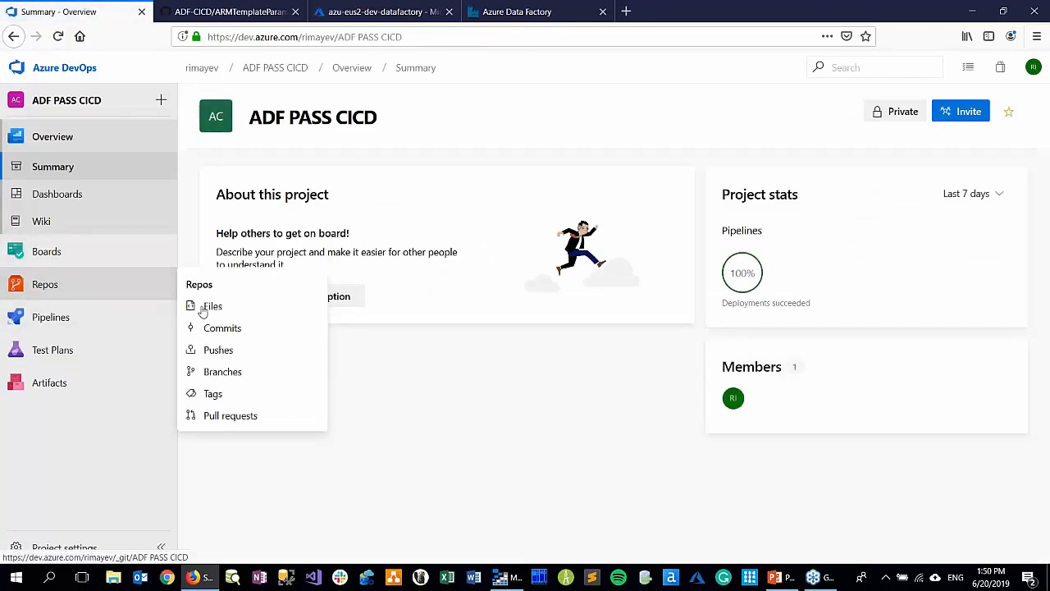
pyautogui.moveTo(71, 323)
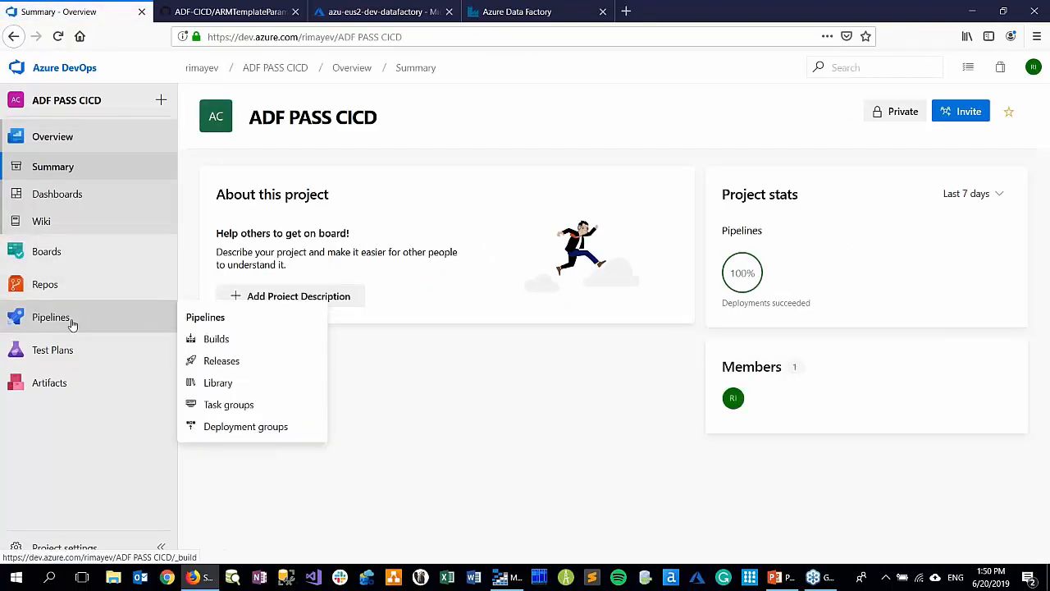
pyautogui.click(223, 362)
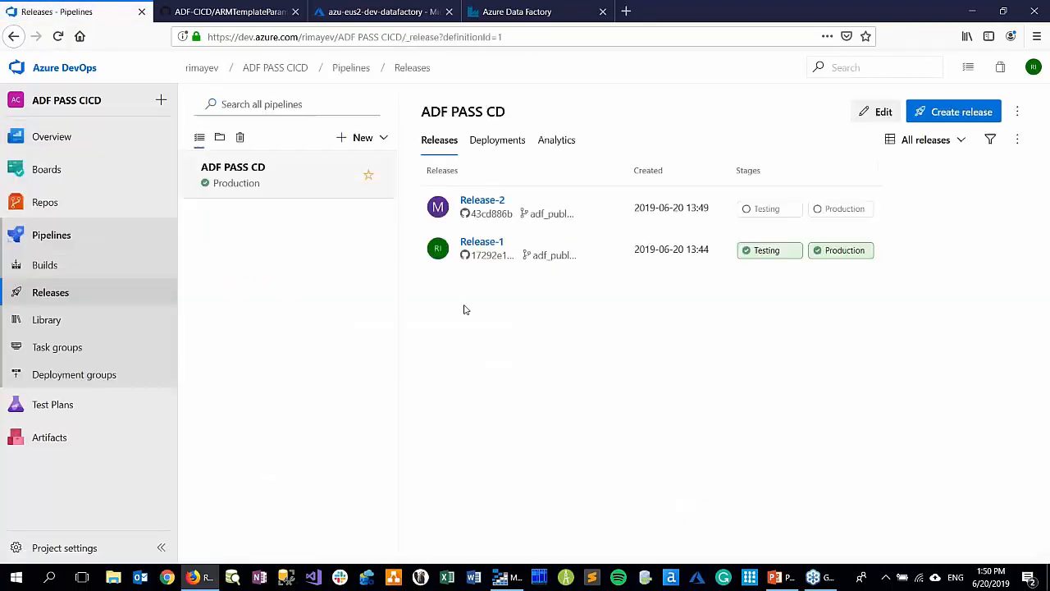
pyautogui.click(482, 204)
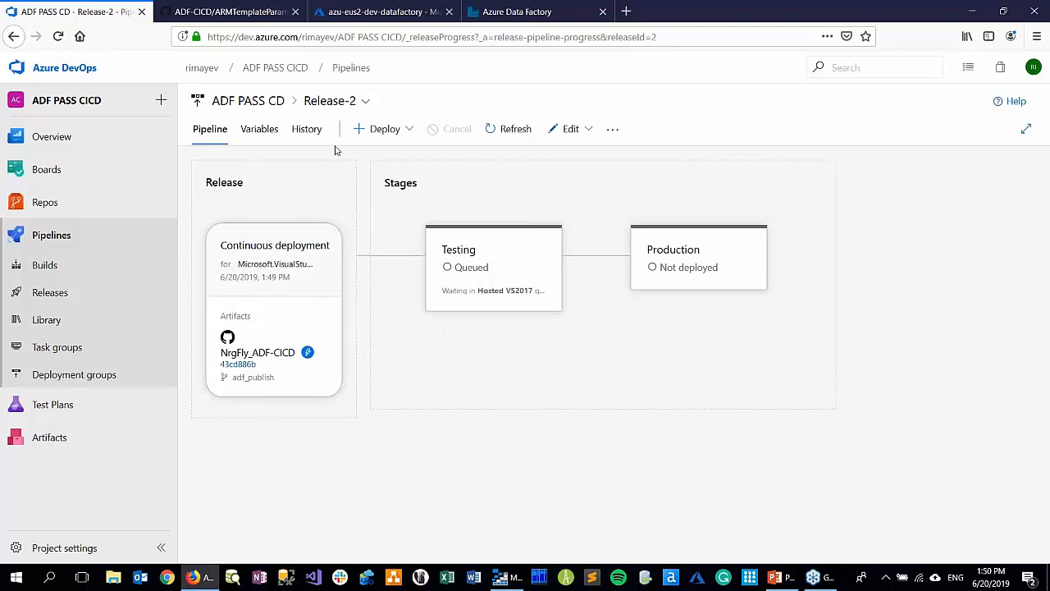
pyautogui.click(239, 105)
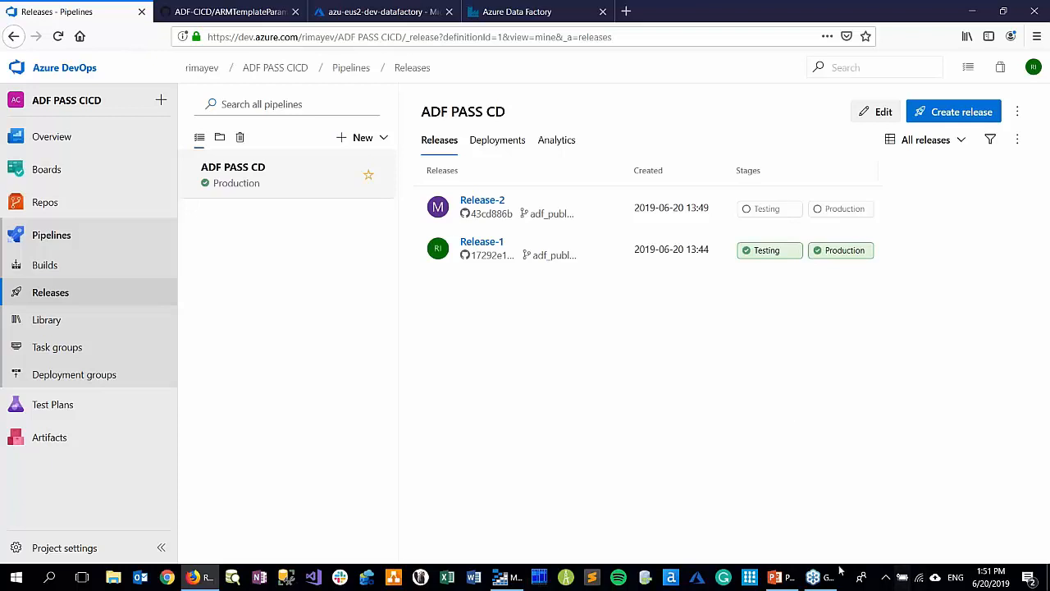
# Switch back to the PowerPoint presentation and show slide 13
pyautogui.click(775, 576)
pyautogui.click(33, 498)
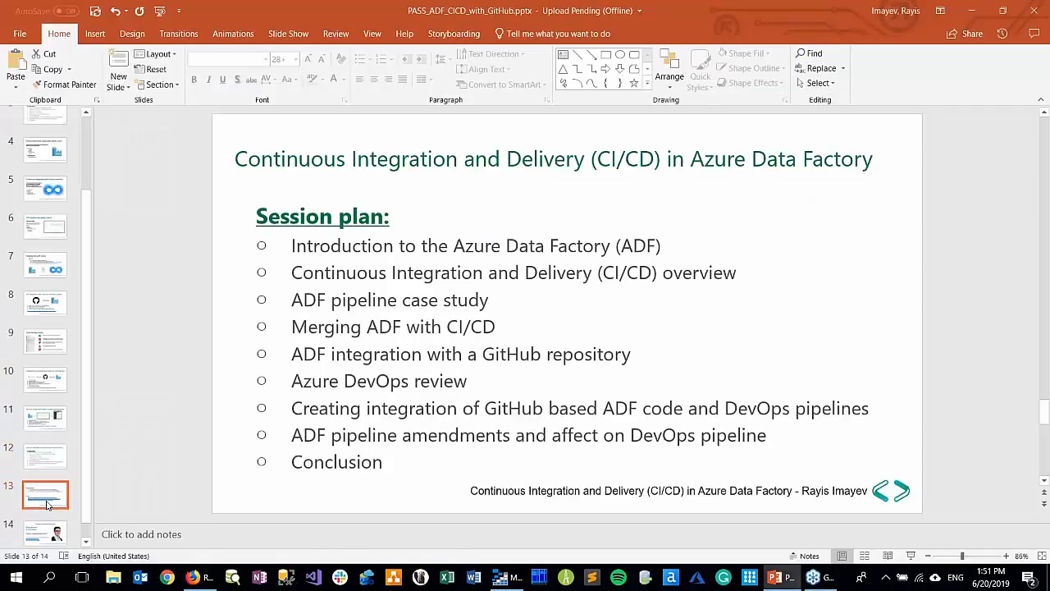
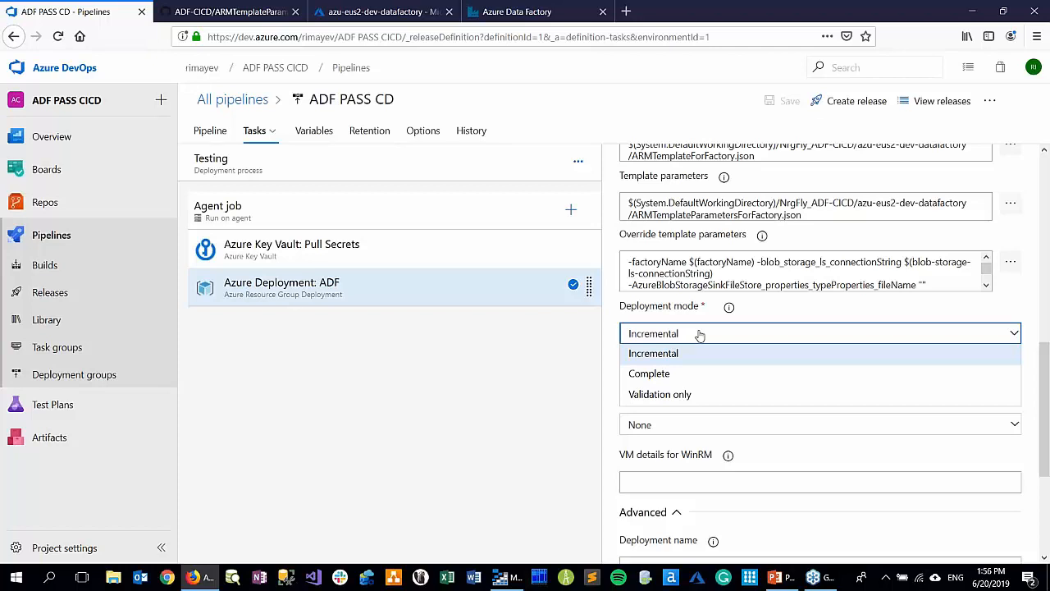
# Show the stage diagram of the ADF PASS CD release pipeline and return to the project's release list
pyautogui.click(205, 135)
pyautogui.click(206, 135)
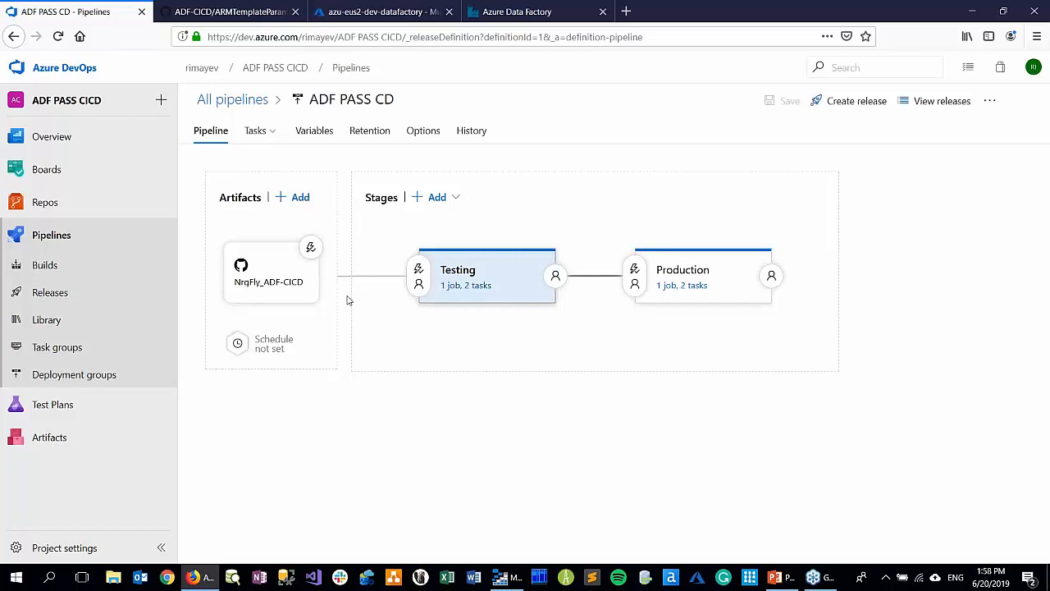
pyautogui.click(41, 295)
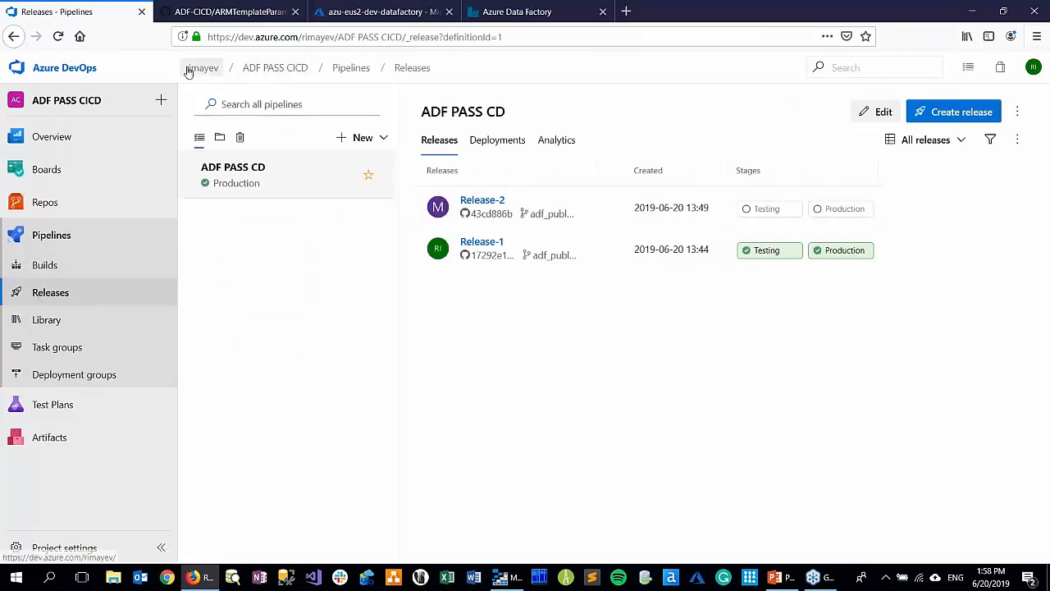
# Go to ADF CICD Project through the organization's project list and open the releases of its ADF CD pipeline
pyautogui.click(188, 72)
pyautogui.click(621, 199)
pyautogui.click(51, 288)
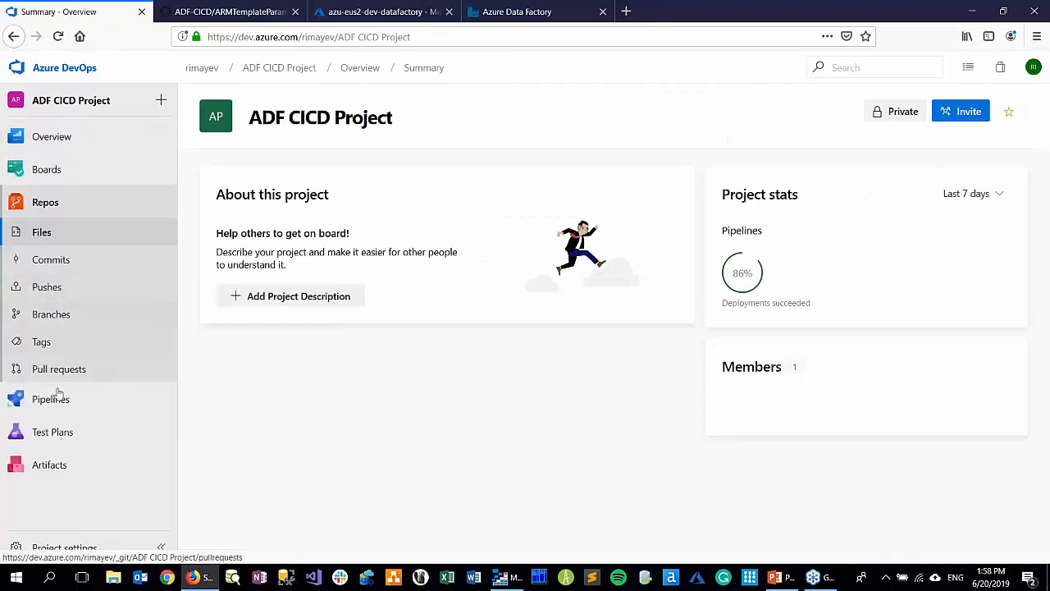
pyautogui.moveTo(58, 407)
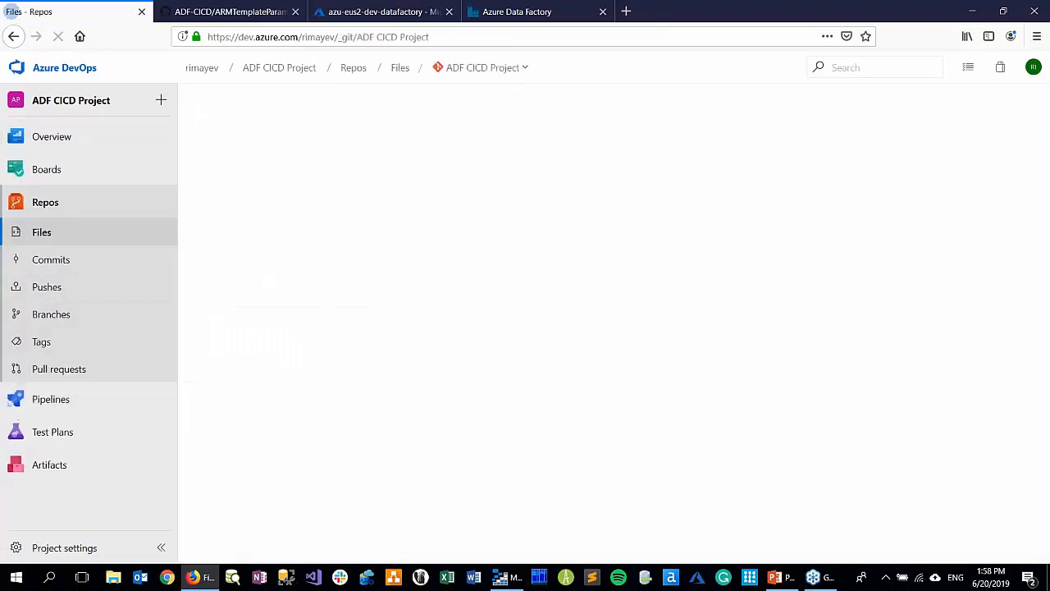
pyautogui.click(52, 402)
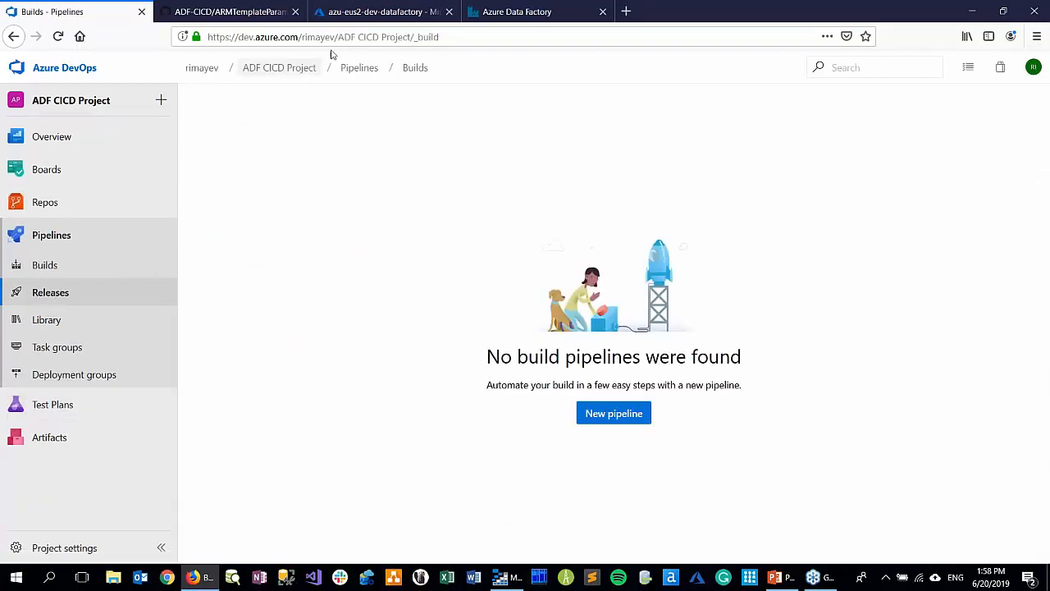
pyautogui.click(62, 292)
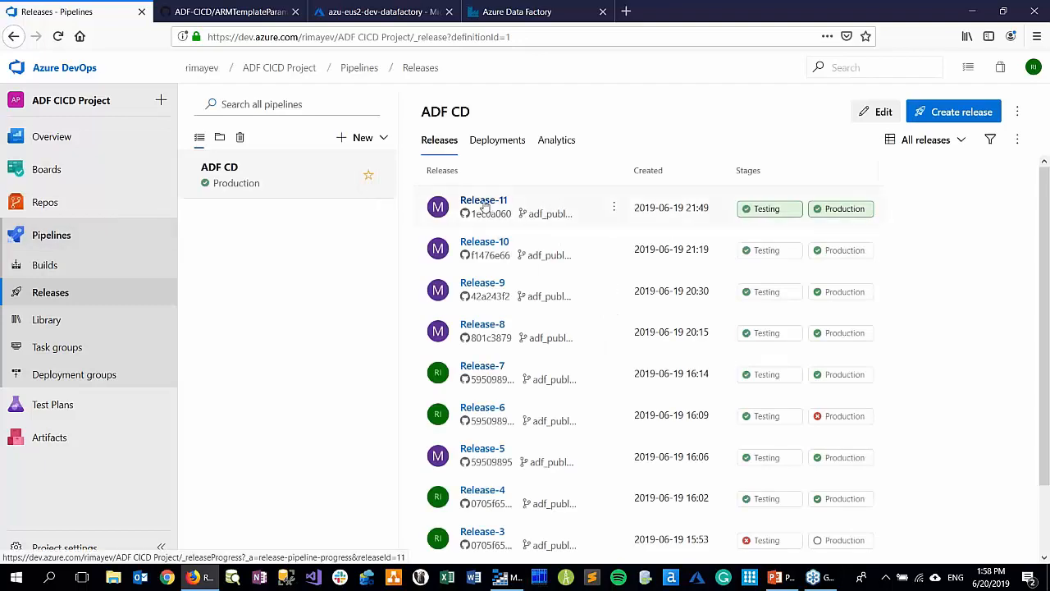
# Open Release-11 of the ADF CD pipeline and show the deployment options for its stages
pyautogui.click(484, 202)
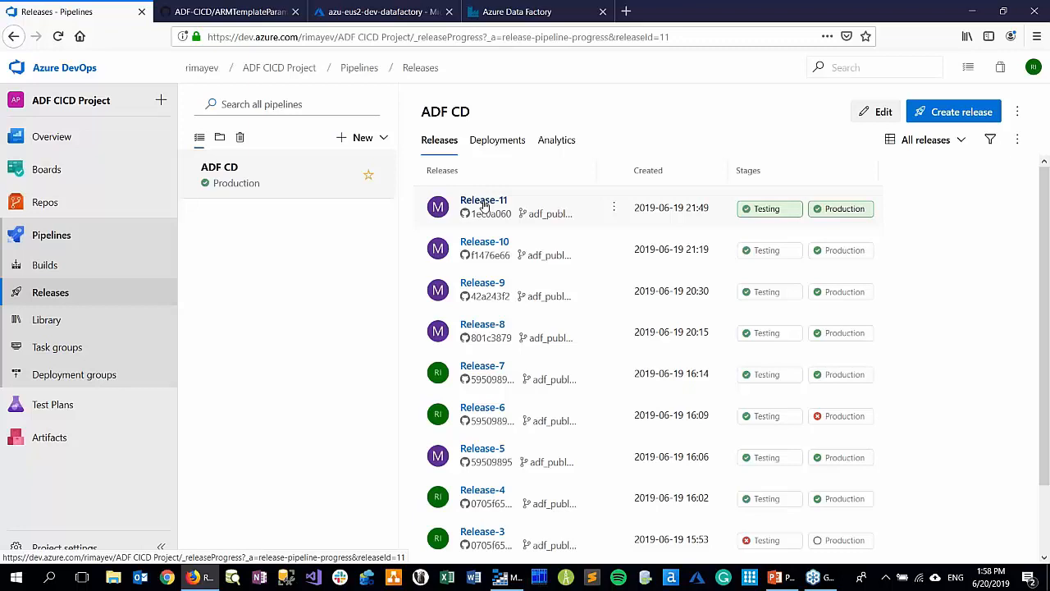
pyautogui.click(16, 39)
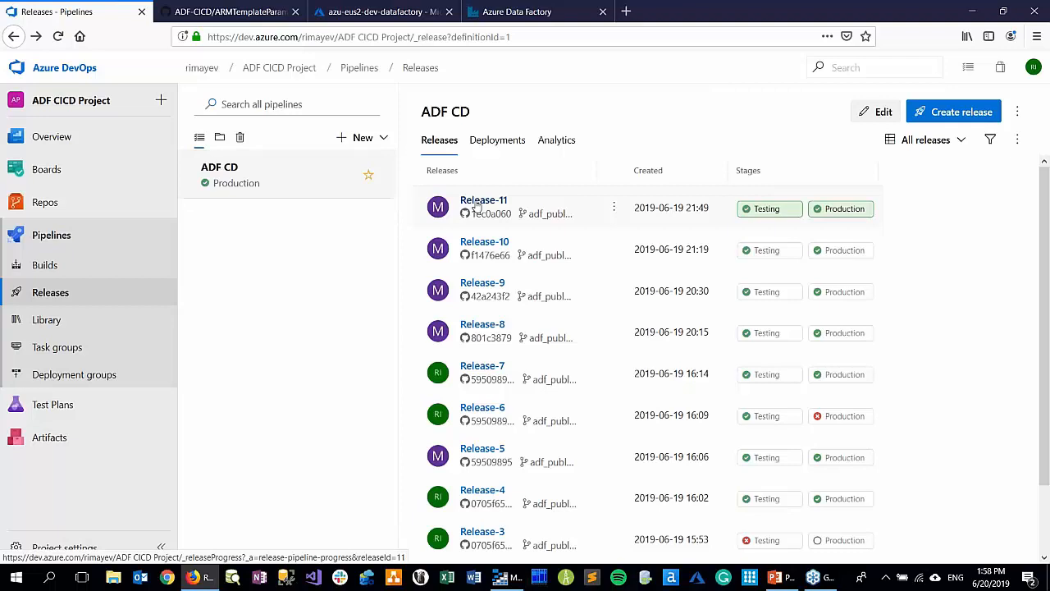
pyautogui.click(477, 205)
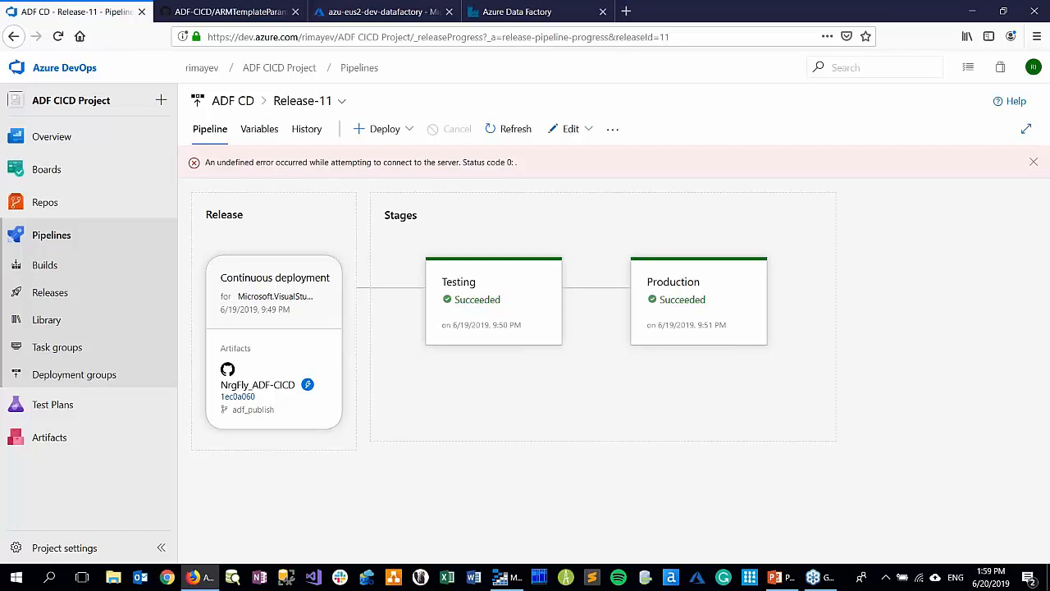
pyautogui.click(409, 131)
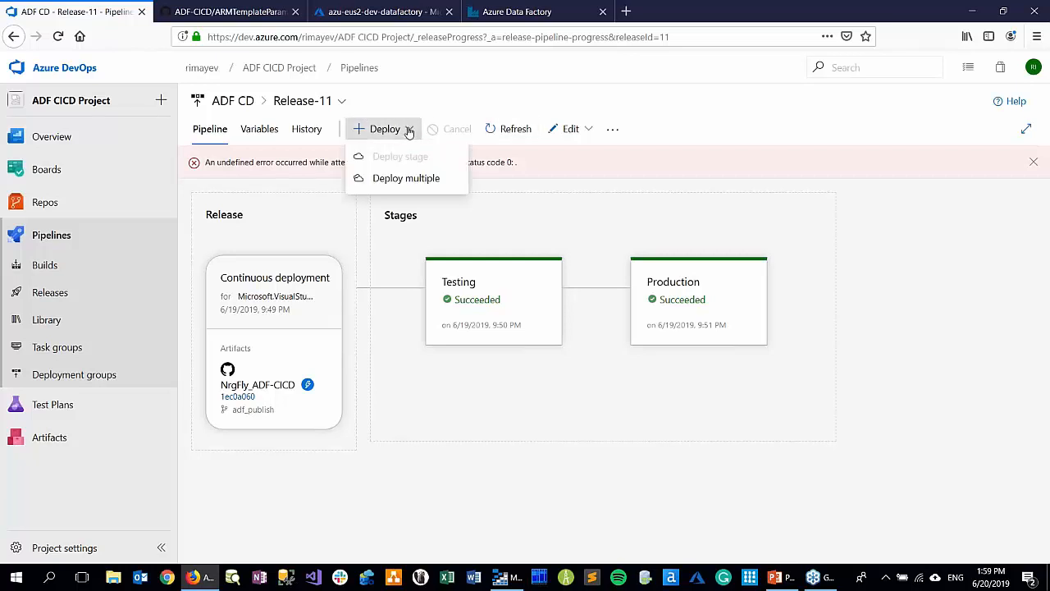
pyautogui.moveTo(497, 295)
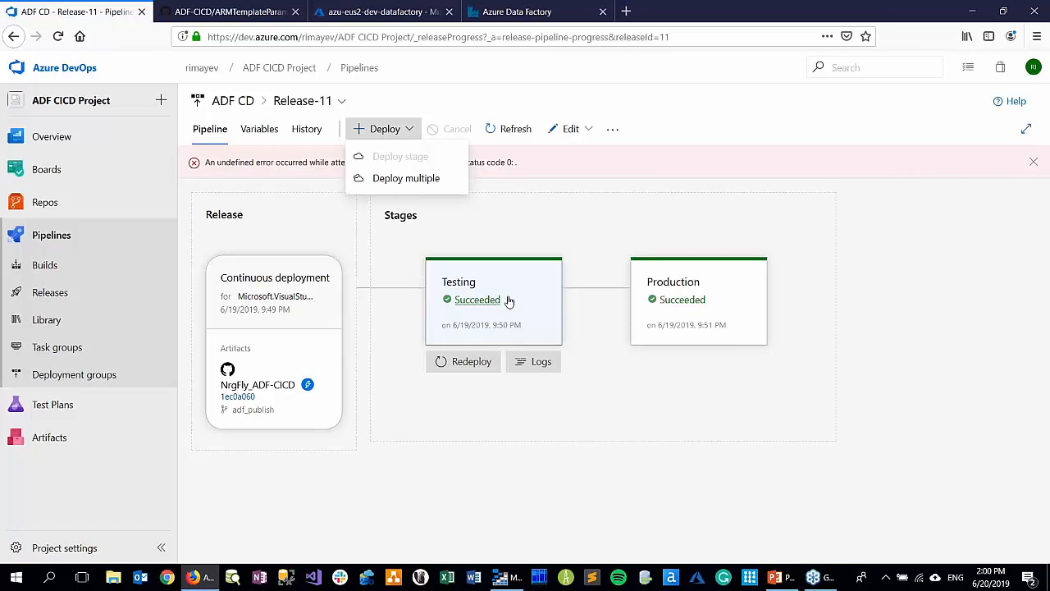
# Switch to the PASS_ADF_CICD_with_GitHub.pptx presentation in PowerPoint and browse back through the thumbnails of the earlier slides
pyautogui.moveTo(782, 580)
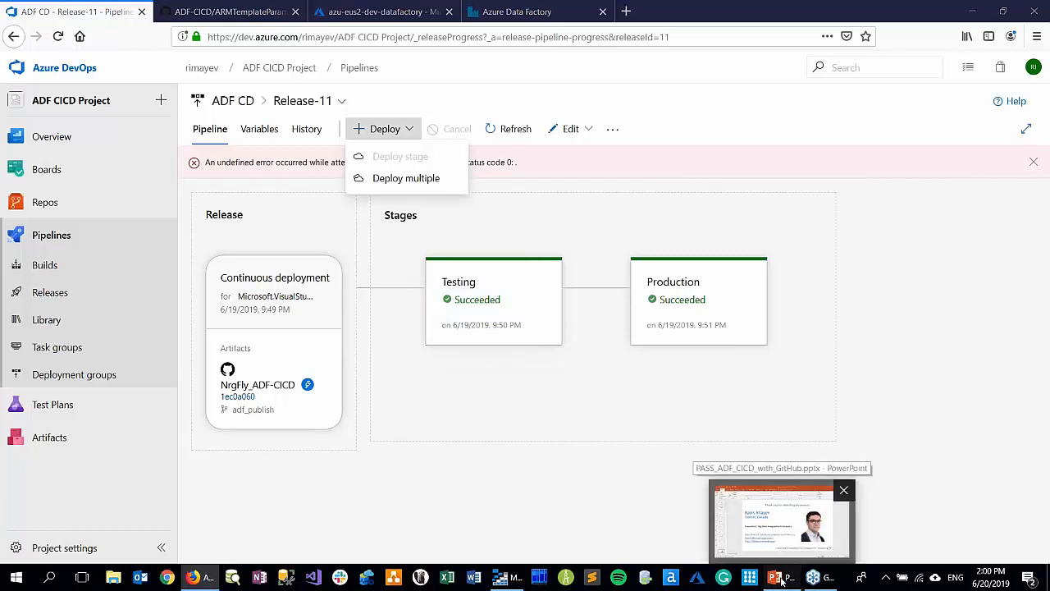
pyautogui.click(781, 580)
pyautogui.scroll(3, 88, 138)
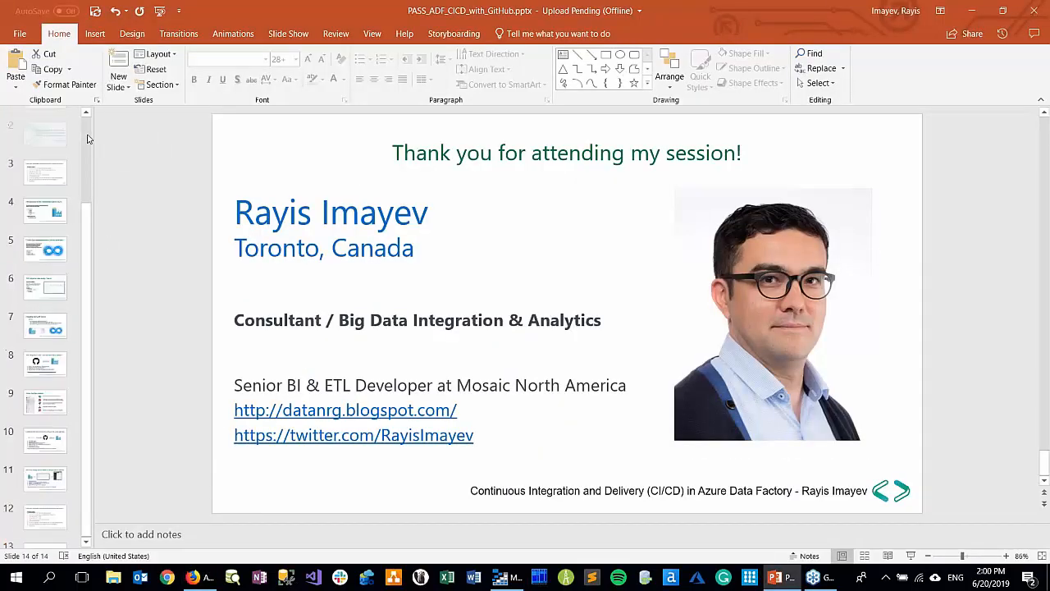